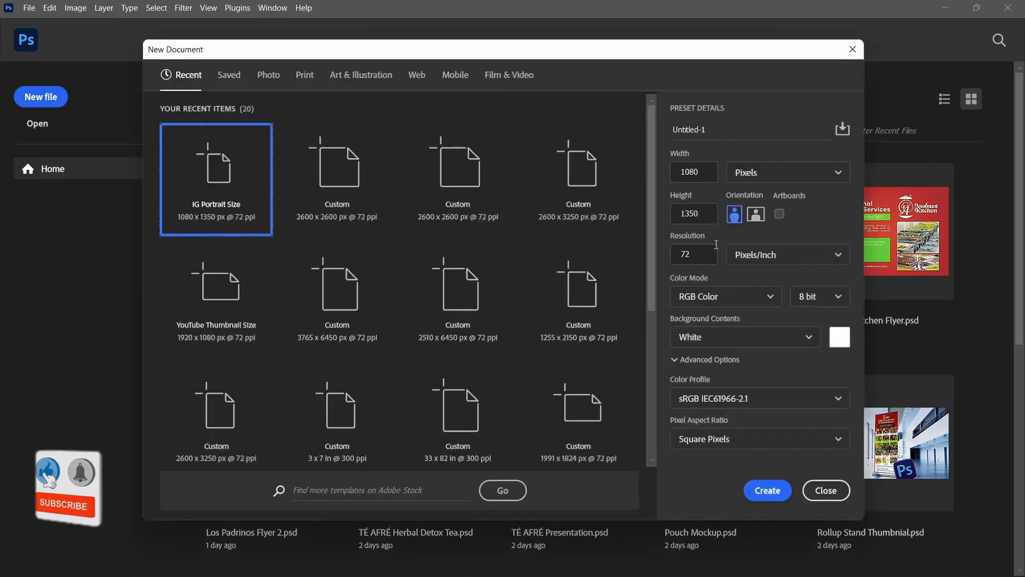
Create a 1080 × 1350 px, 72 ppi RGB document and place the HavenNest Realty BG 1 image across the whole canvas.
{"action": "left_click", "coordinate": [768, 490]}
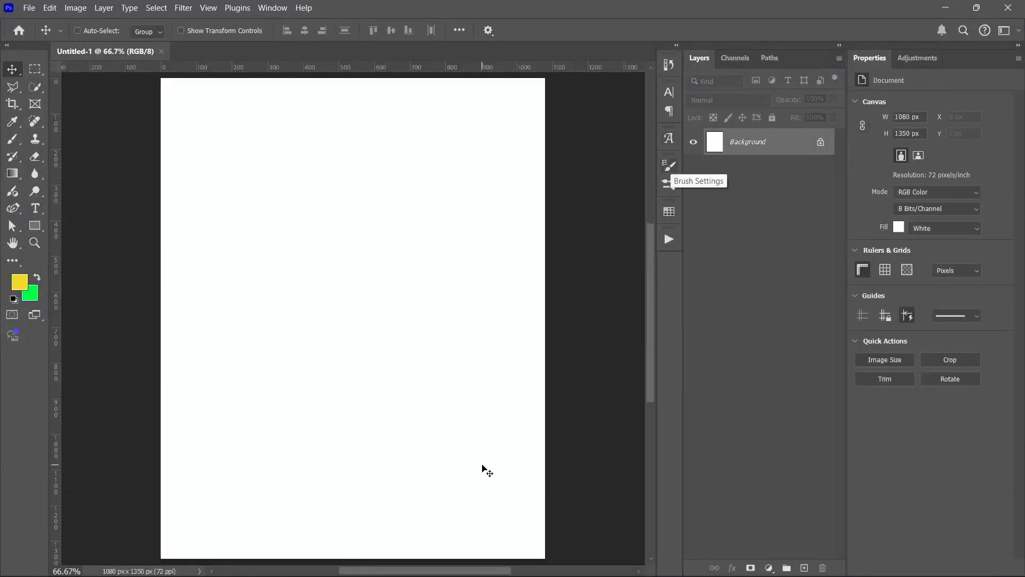
{"action": "mouse_move", "coordinate": [459, 570]}
{"action": "left_click", "coordinate": [428, 566]}
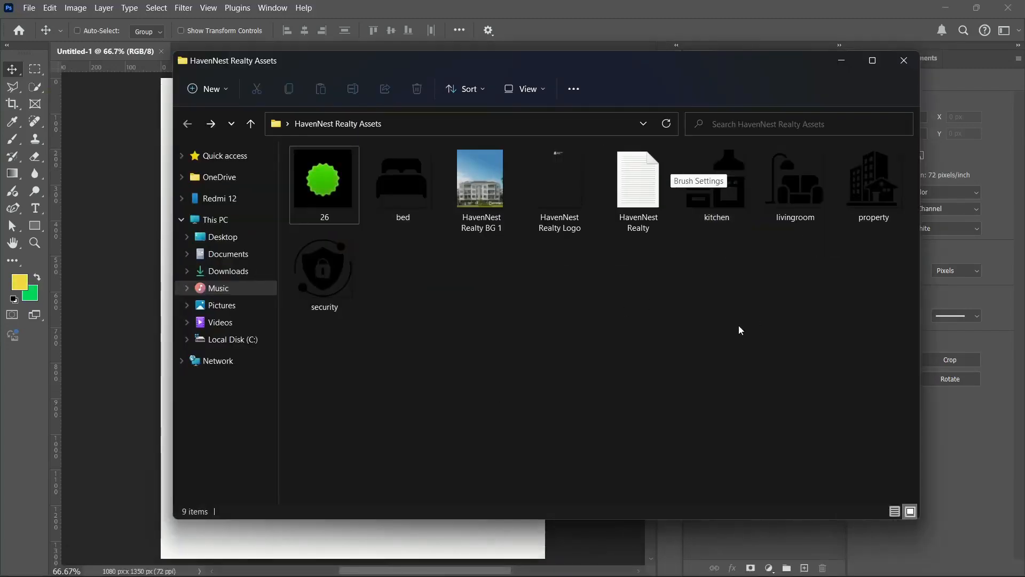
{"action": "left_click", "coordinate": [497, 193]}
{"action": "left_click_drag", "start_coordinate": [497, 191], "coordinate": [120, 223]}
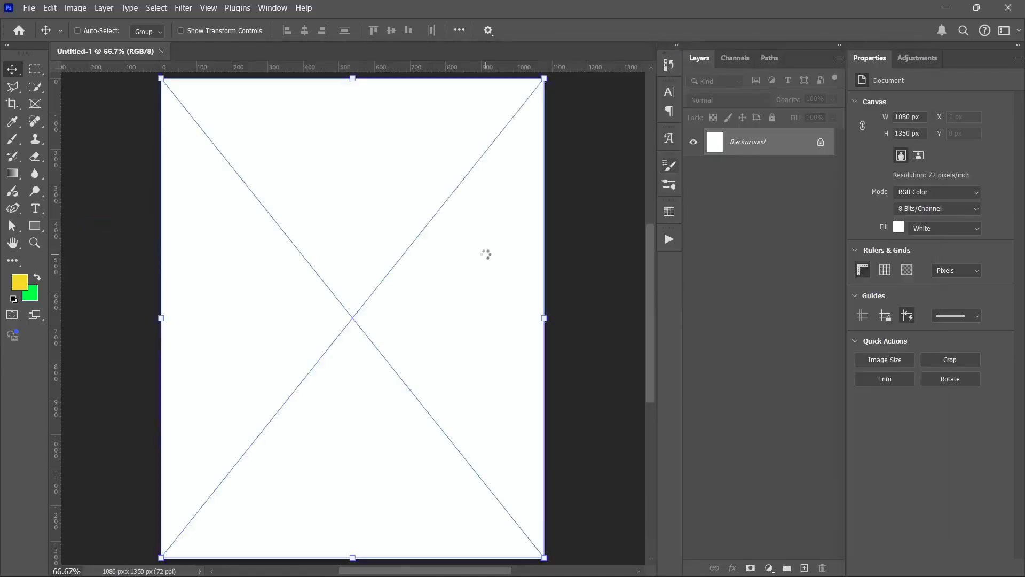
{"action": "key", "text": "Return"}
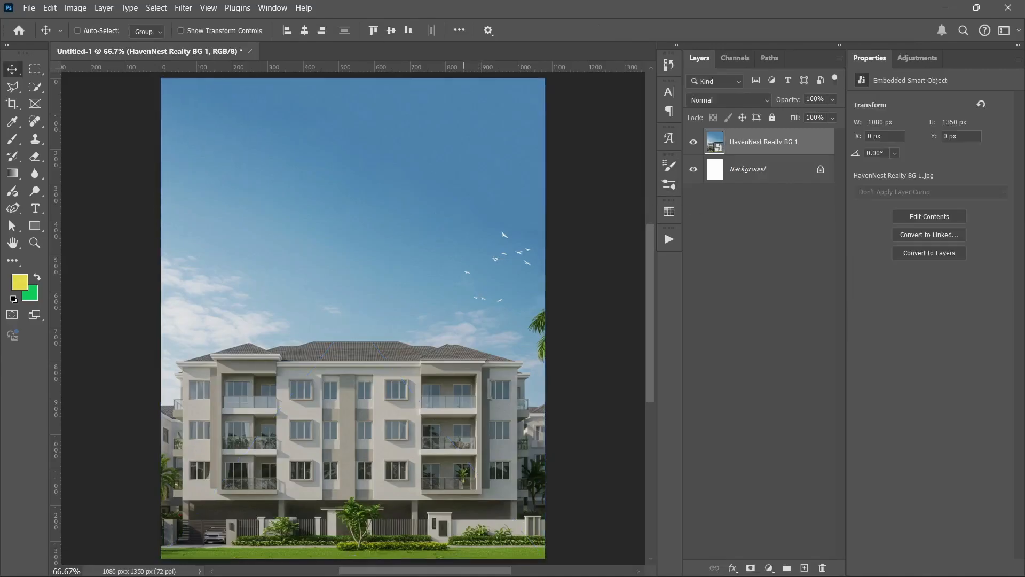
Delete the original white Background layer and place the HavenNest Realty House image from the assets folder above the sky background.
{"action": "left_click", "coordinate": [821, 170]}
{"action": "key", "text": "Delete"}
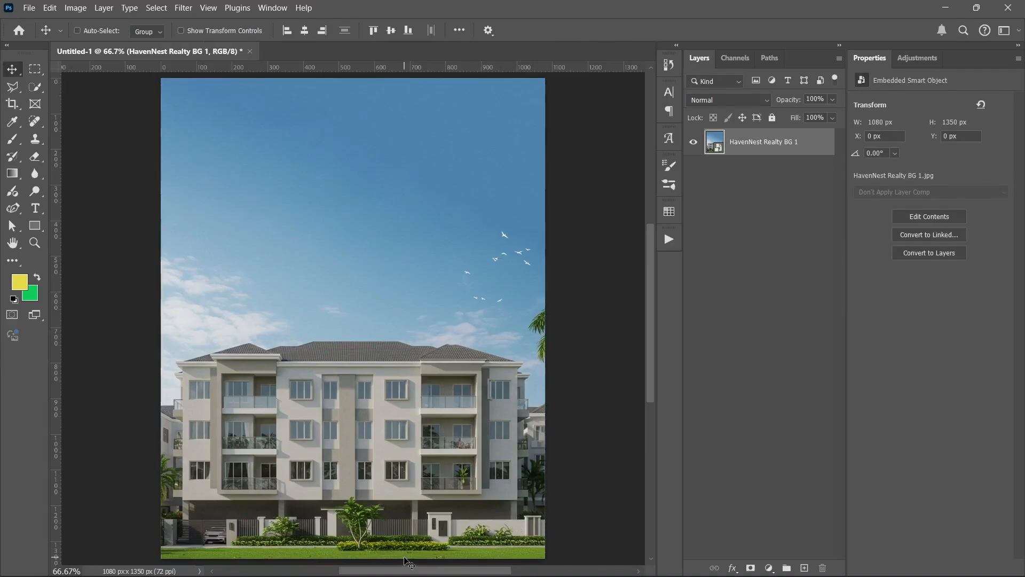
{"action": "left_click", "coordinate": [426, 565]}
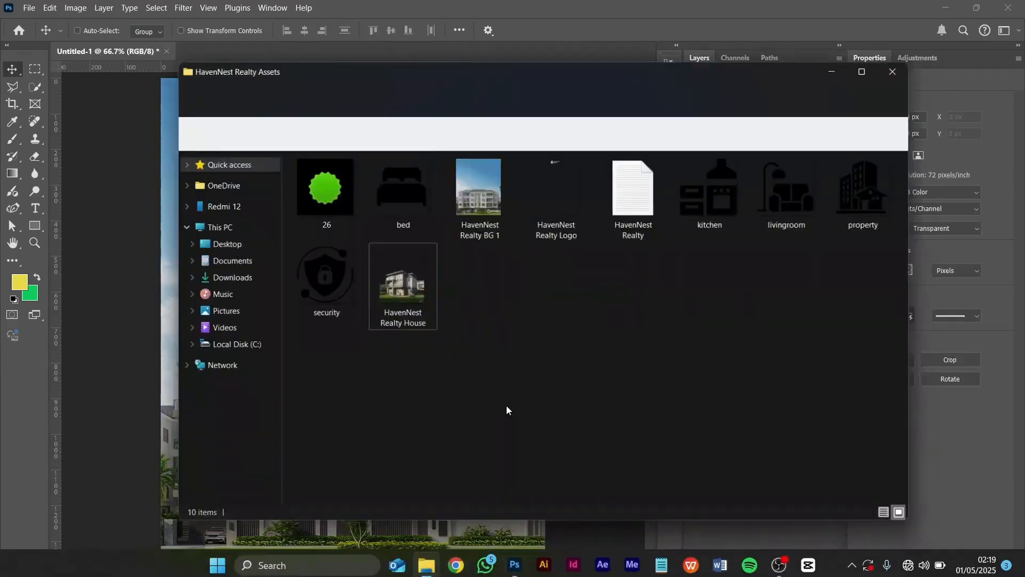
{"action": "left_click", "coordinate": [402, 277]}
{"action": "left_click_drag", "start_coordinate": [402, 270], "coordinate": [376, 273]}
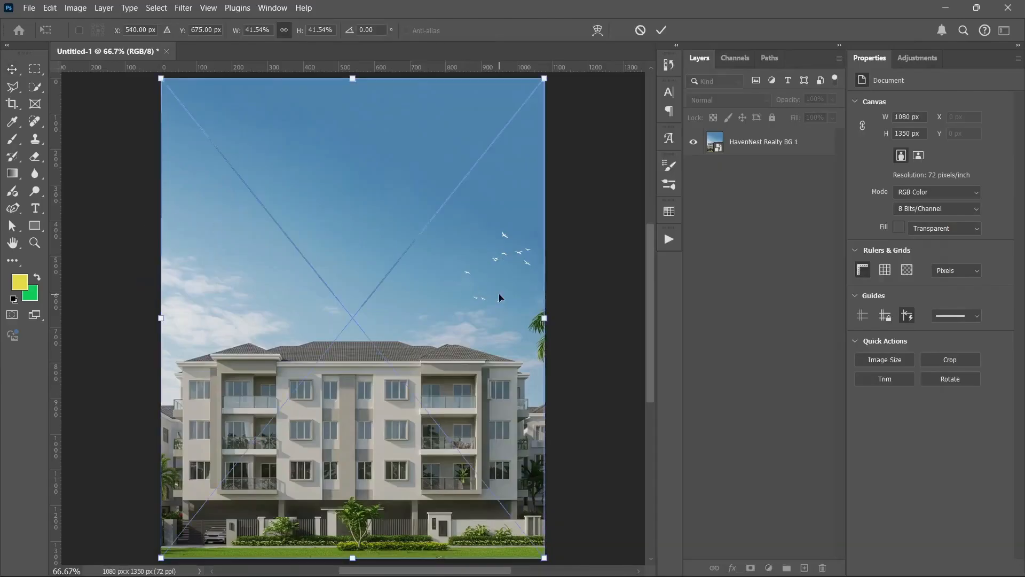
{"action": "key", "text": "Return"}
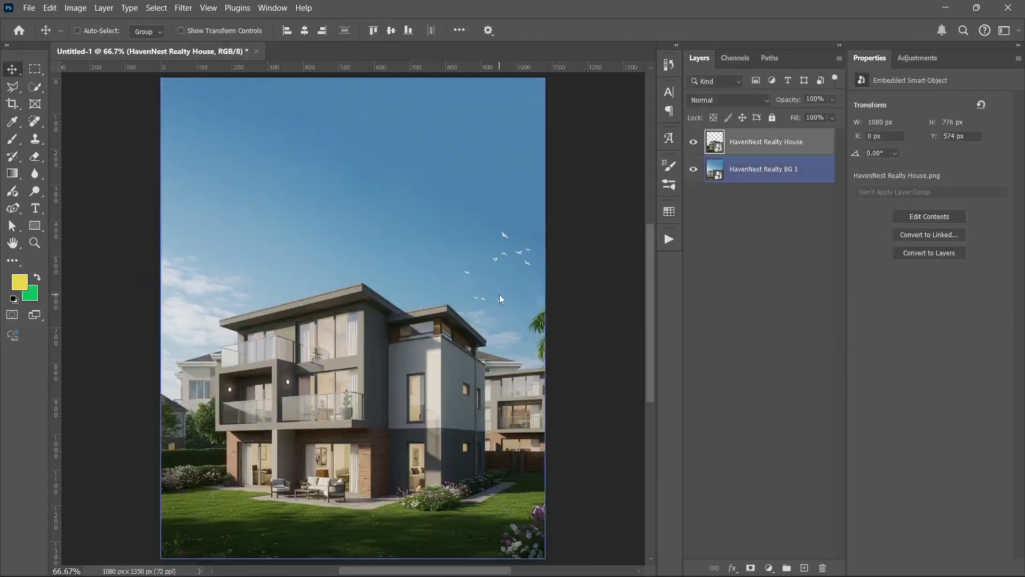
{"action": "left_click", "coordinate": [693, 142]}
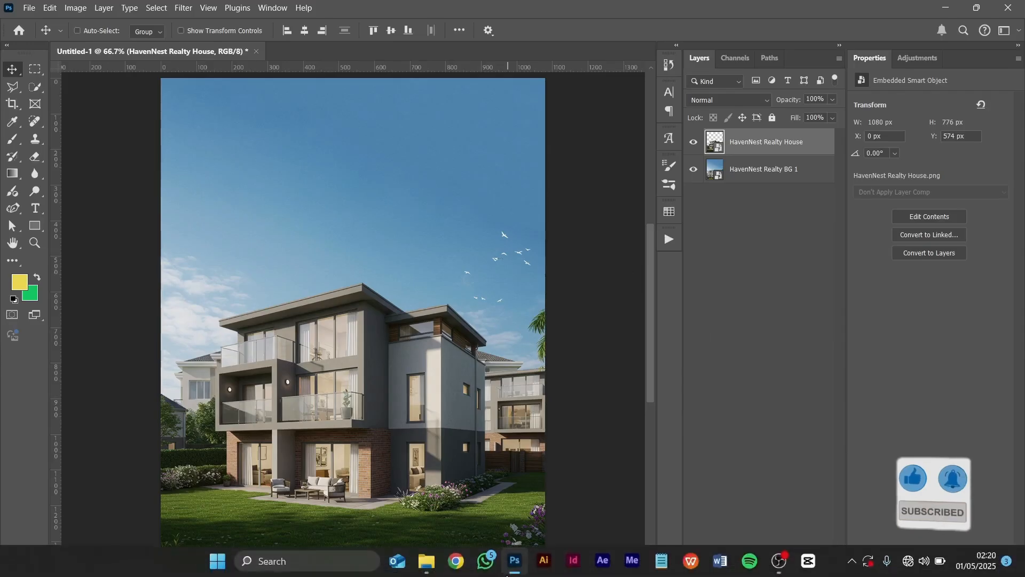
Place the HavenNest Realty Logo file from the assets folder at its default size above the house layer.
{"action": "left_click", "coordinate": [426, 561]}
{"action": "left_click", "coordinate": [556, 187]}
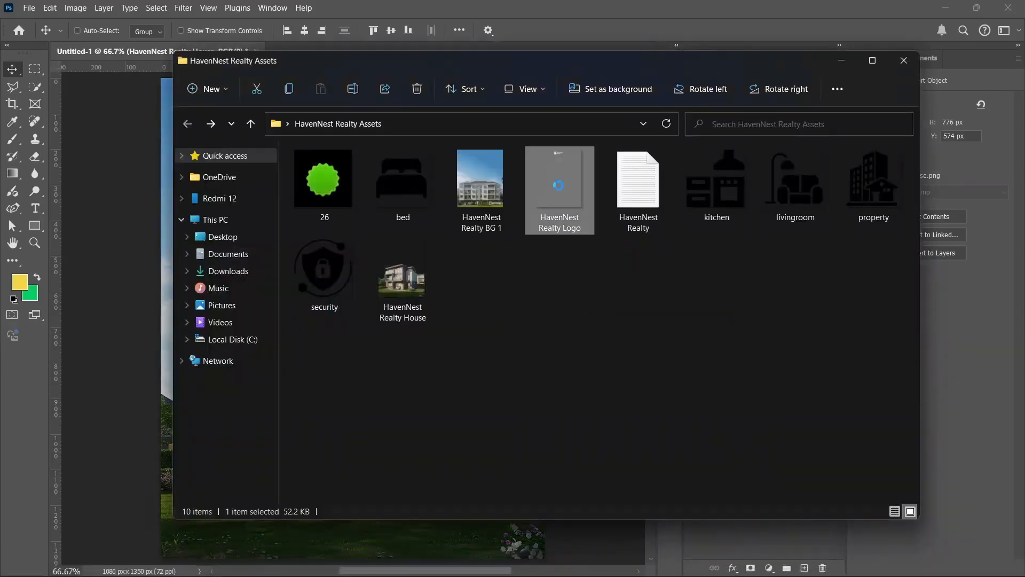
{"action": "left_click_drag", "start_coordinate": [563, 184], "coordinate": [160, 267]}
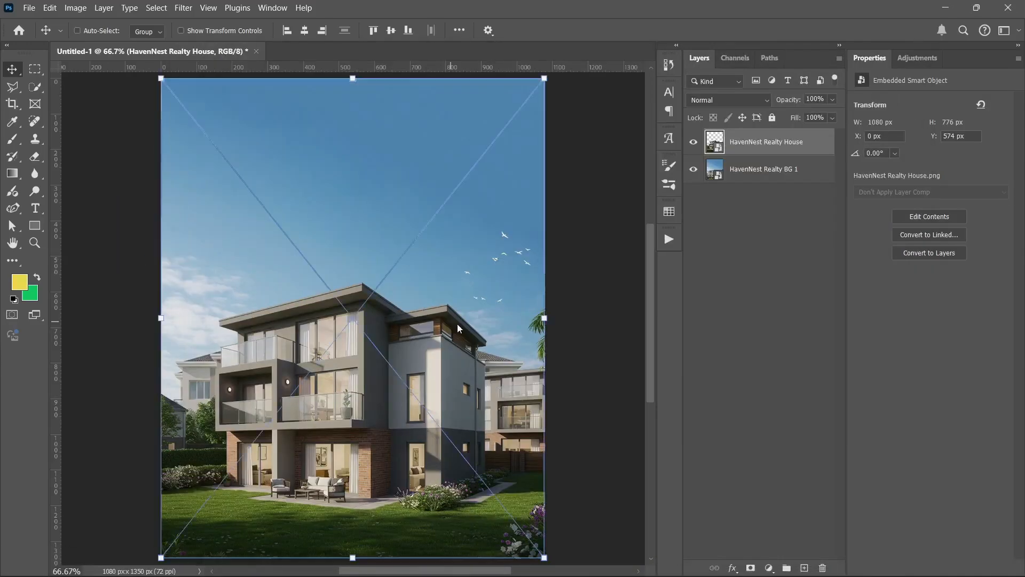
{"action": "key", "text": "Return"}
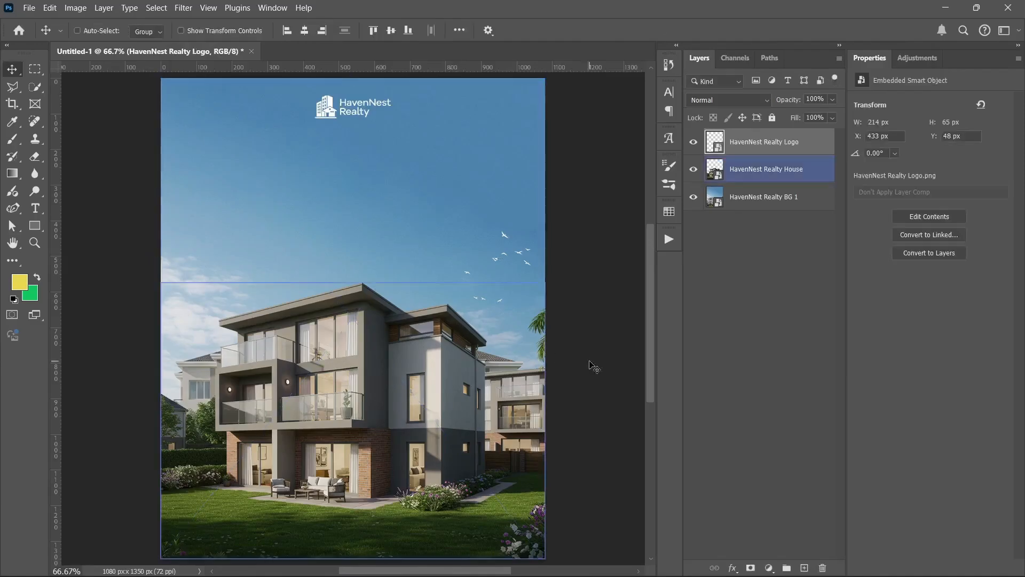
Open the HavenNest Realty text file from the assets folder and copy the headline "Luxury 3-Bedroom Apartment for Sale in Lekki Phase 1".
{"action": "mouse_move", "coordinate": [321, 576]}
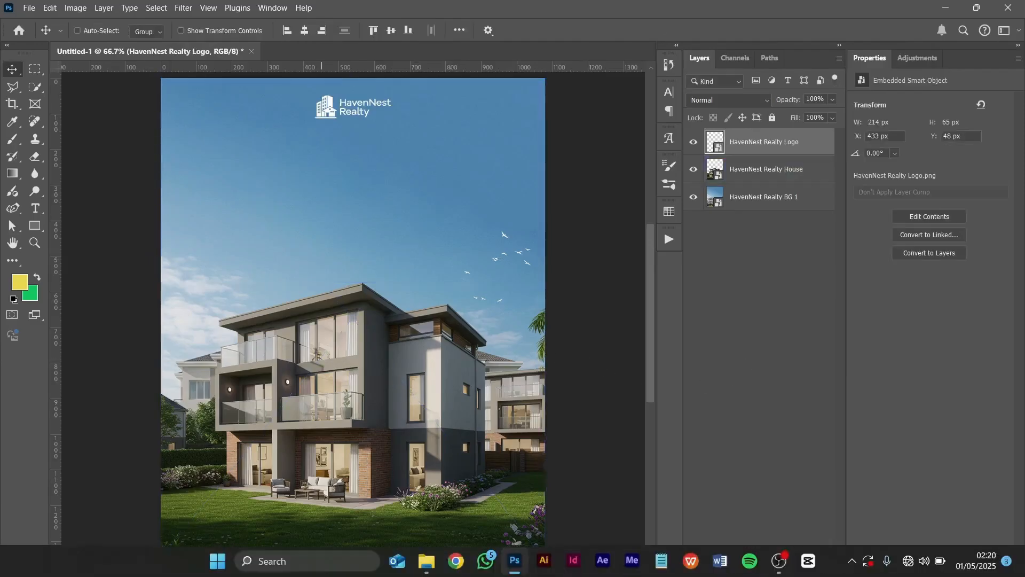
{"action": "left_click", "coordinate": [430, 569]}
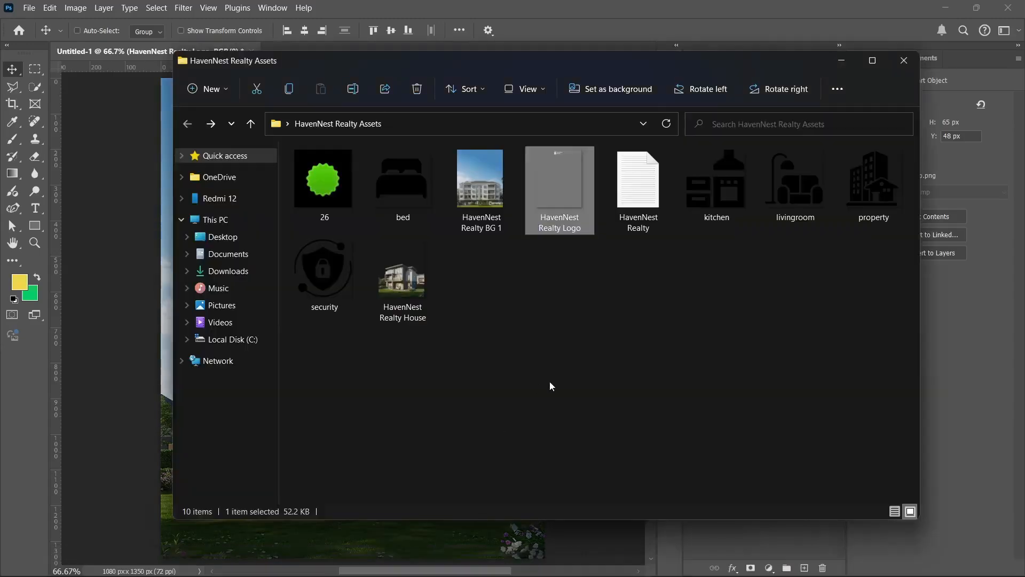
{"action": "left_click", "coordinate": [626, 199]}
{"action": "key", "text": "Return"}
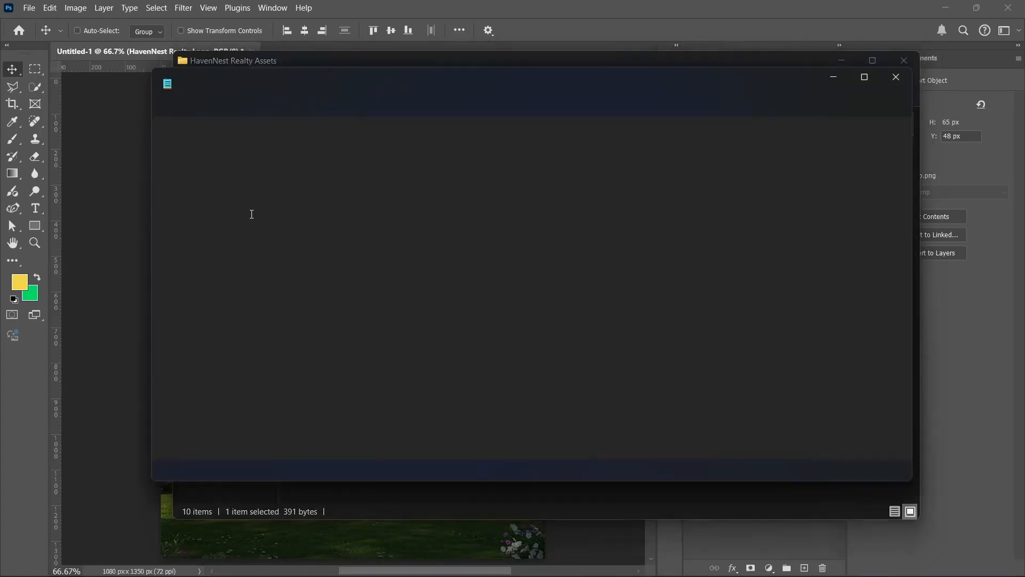
{"action": "left_click_drag", "start_coordinate": [263, 234], "coordinate": [165, 188]}
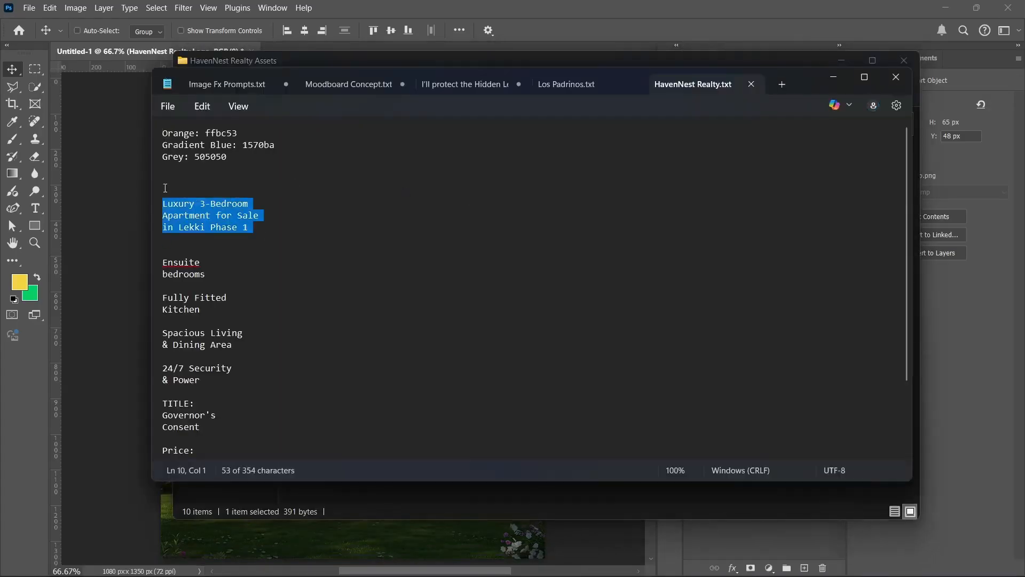
{"action": "right_click", "coordinate": [197, 219]}
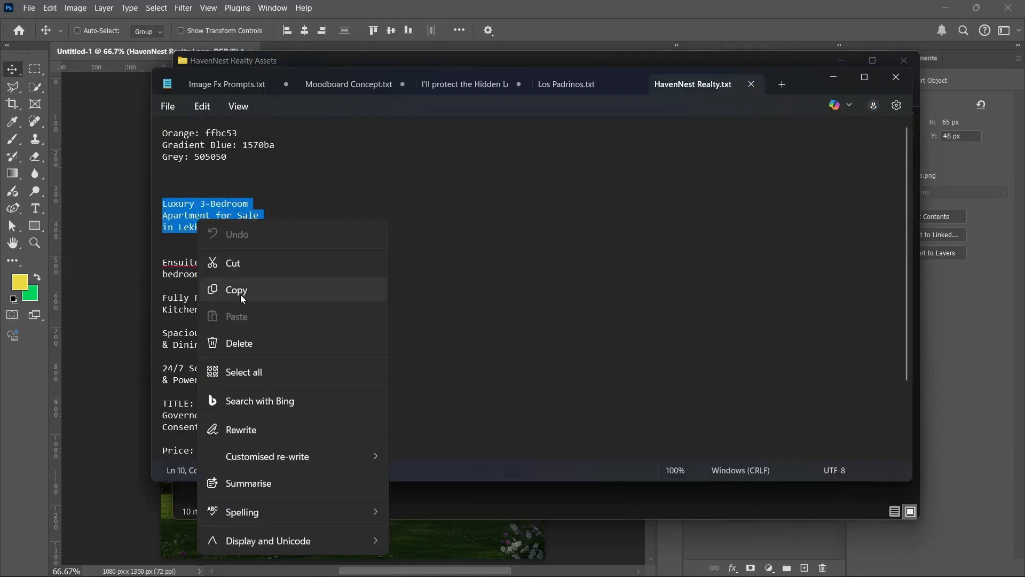
{"action": "left_click", "coordinate": [240, 293]}
Return to the flyer and add the copied headline as white 75 pt Poppins Medium text in the sky below the logo.
{"action": "left_click", "coordinate": [833, 77]}
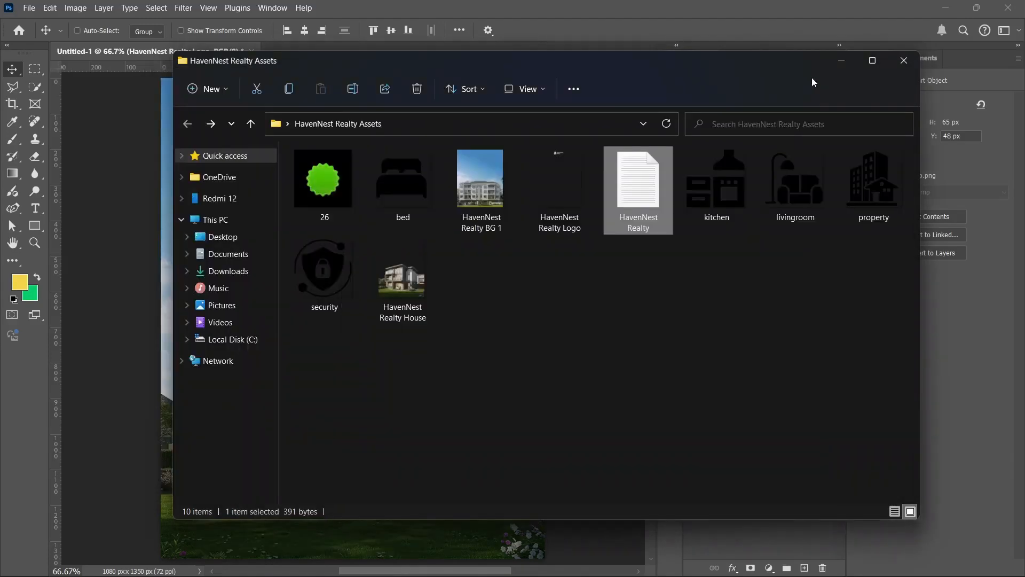
{"action": "left_click", "coordinate": [841, 62]}
{"action": "left_click", "coordinate": [36, 209]}
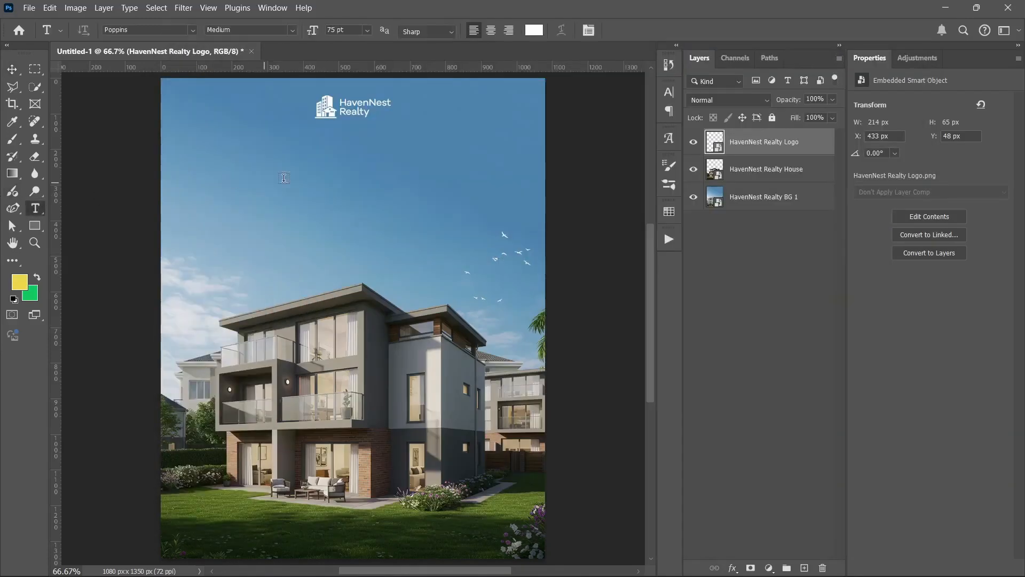
{"action": "left_click", "coordinate": [286, 177]}
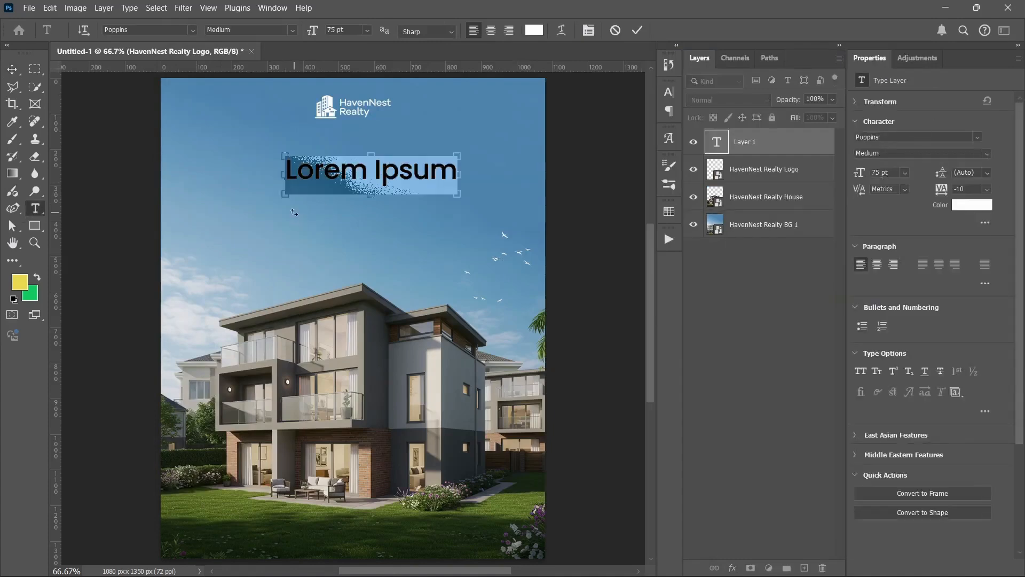
{"action": "key", "text": "ctrl+v"}
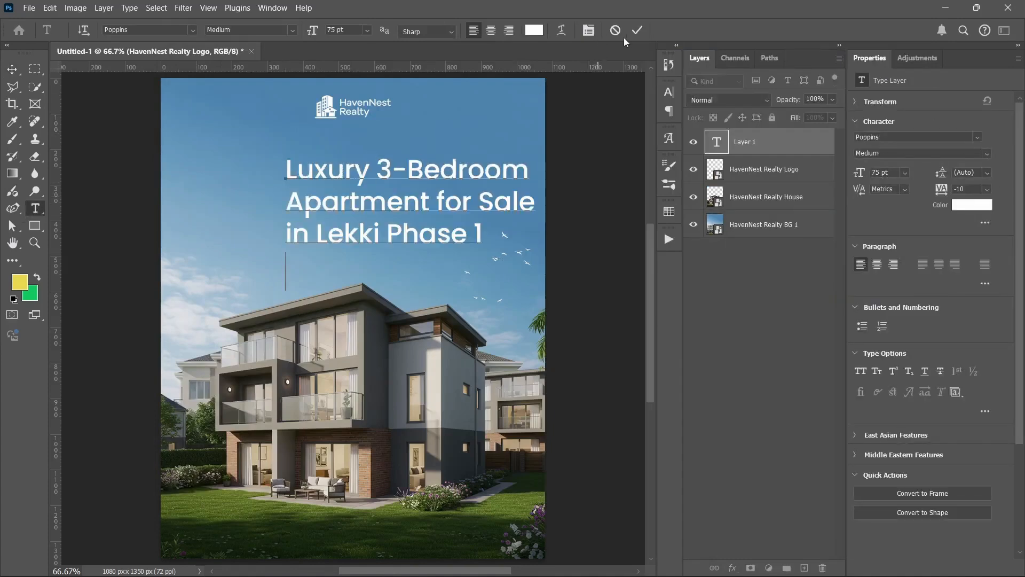
{"action": "left_click", "coordinate": [637, 31]}
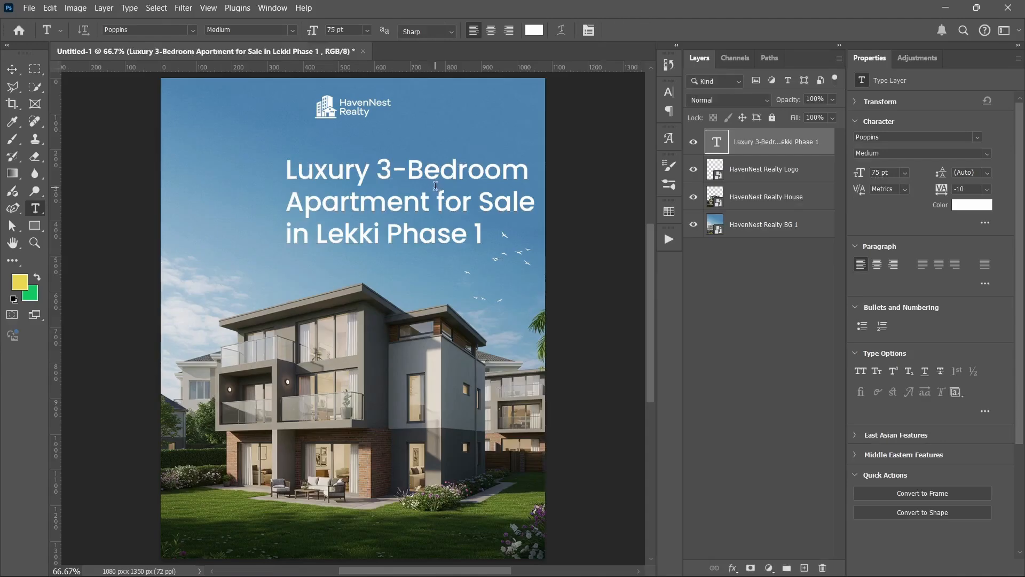
Center-align the three-line headline and position it horizontally centered beneath the logo.
{"action": "left_click", "coordinate": [12, 70]}
{"action": "left_click_drag", "start_coordinate": [360, 180], "coordinate": [309, 164]}
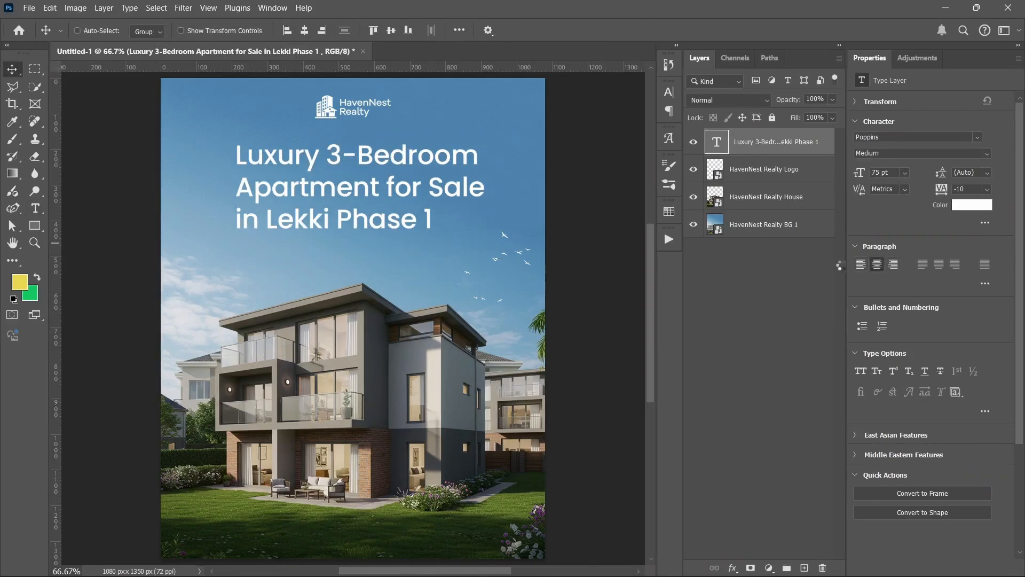
{"action": "left_click", "coordinate": [877, 265]}
{"action": "left_click_drag", "start_coordinate": [300, 198], "coordinate": [401, 207]}
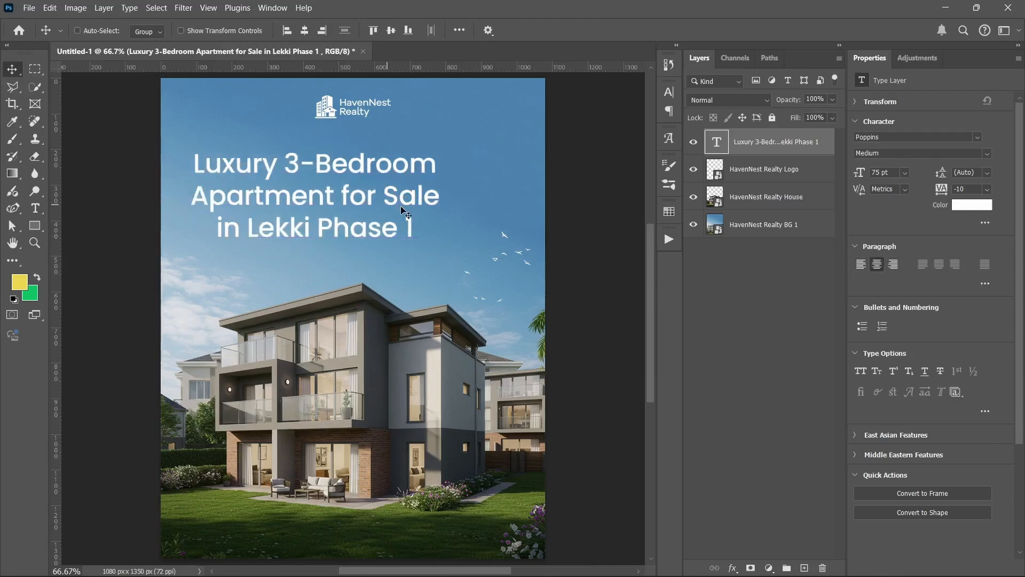
{"action": "left_click_drag", "start_coordinate": [330, 206], "coordinate": [487, 188]}
Select the words "3-Bedroom Apartment for Sale" in the headline and copy the orange hex code ffbc53 from the HavenNest Realty notes.
{"action": "double_click", "coordinate": [368, 168]}
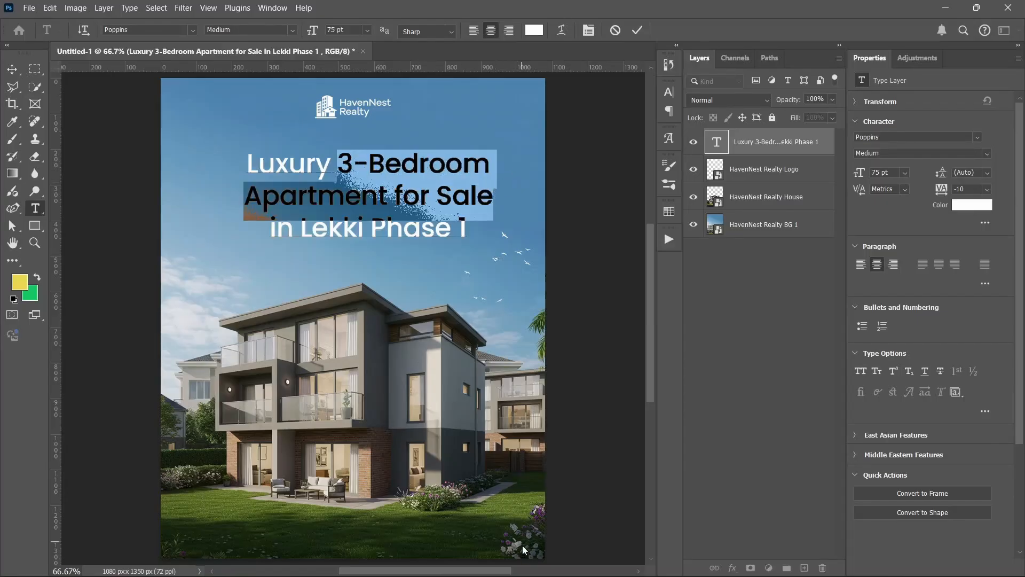
{"action": "mouse_move", "coordinate": [526, 576]}
{"action": "left_click", "coordinate": [661, 561]}
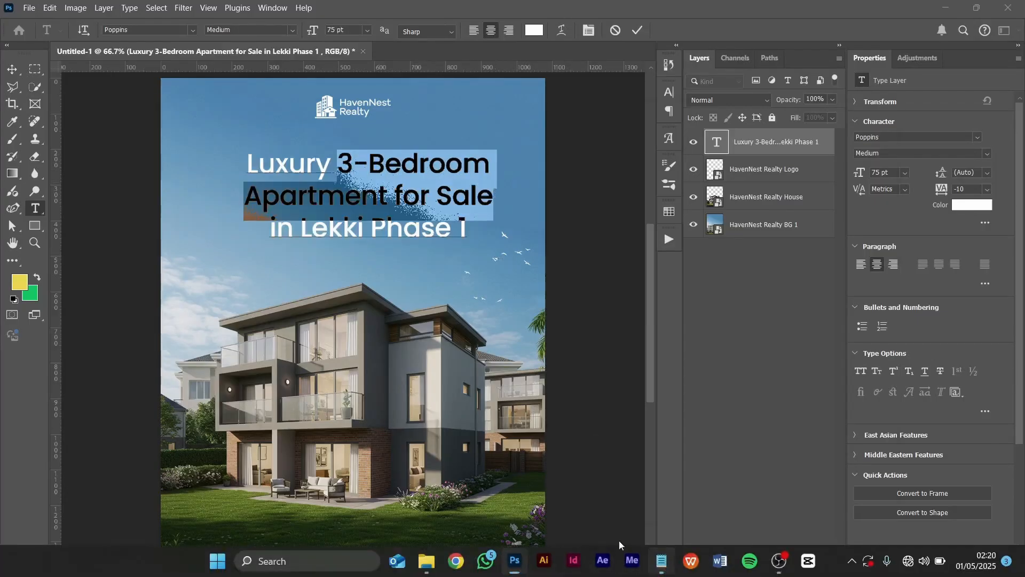
{"action": "left_click_drag", "start_coordinate": [206, 131], "coordinate": [243, 133]}
{"action": "right_click", "coordinate": [227, 132]}
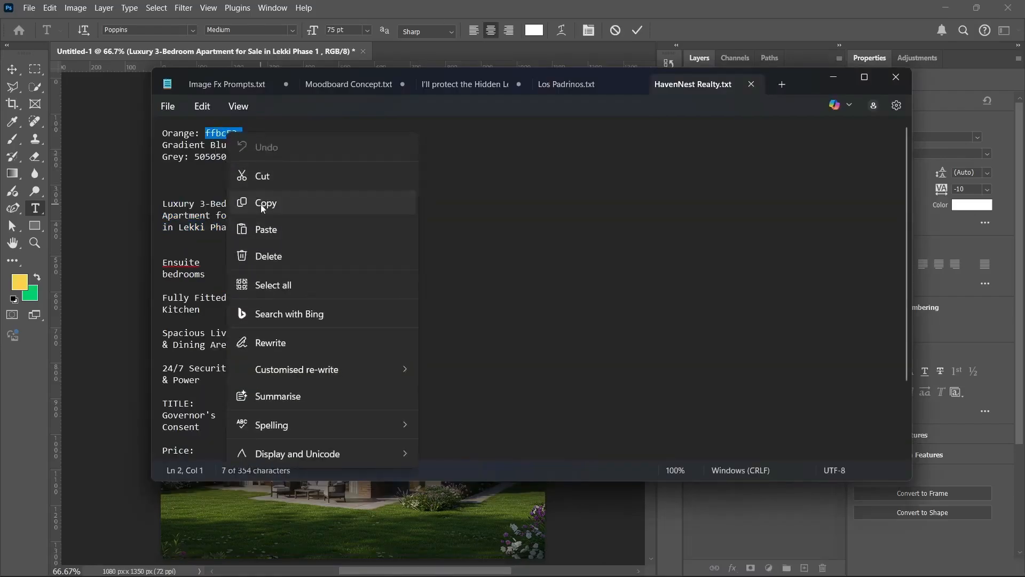
{"action": "left_click", "coordinate": [261, 204]}
Color the selected headline words with the copied orange ffbc53 and commit the text edit.
{"action": "left_click", "coordinate": [840, 79]}
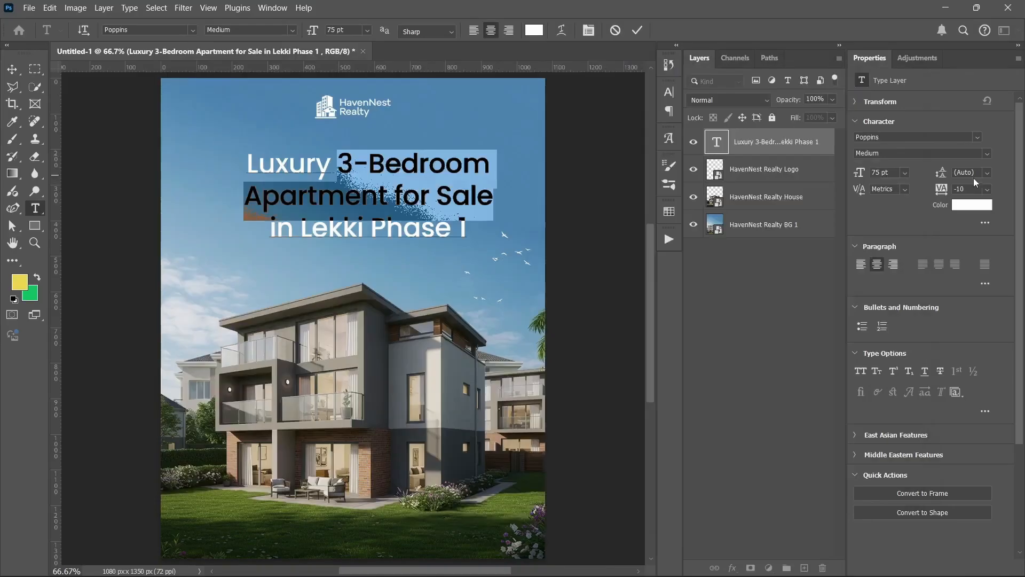
{"action": "left_click", "coordinate": [978, 204]}
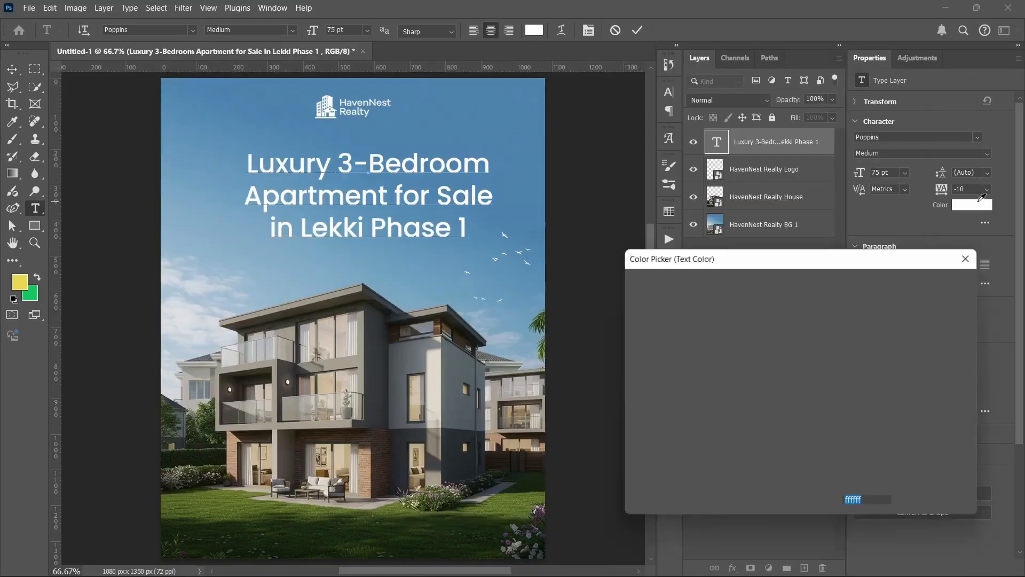
{"action": "right_click", "coordinate": [858, 505]}
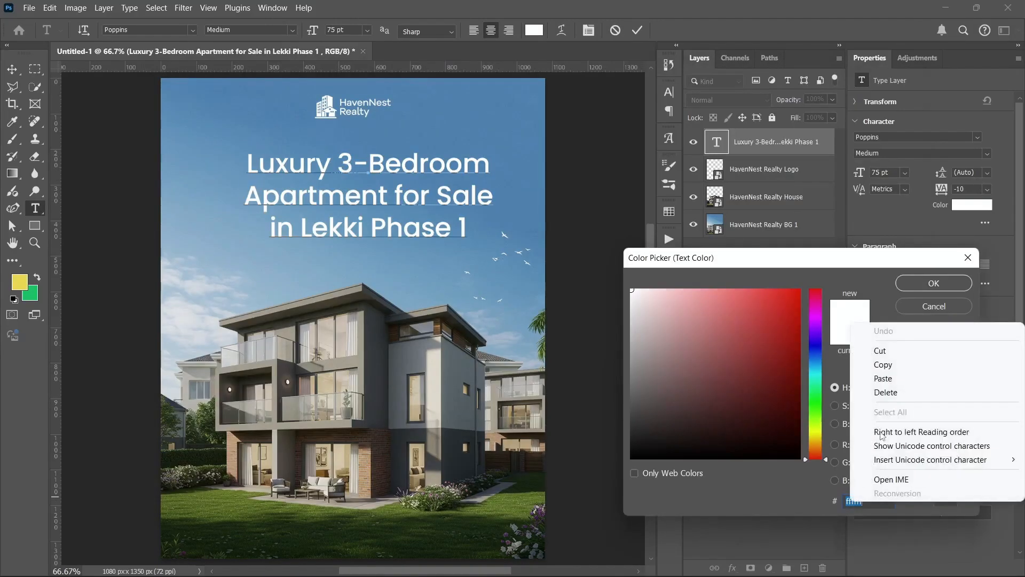
{"action": "left_click", "coordinate": [875, 378]}
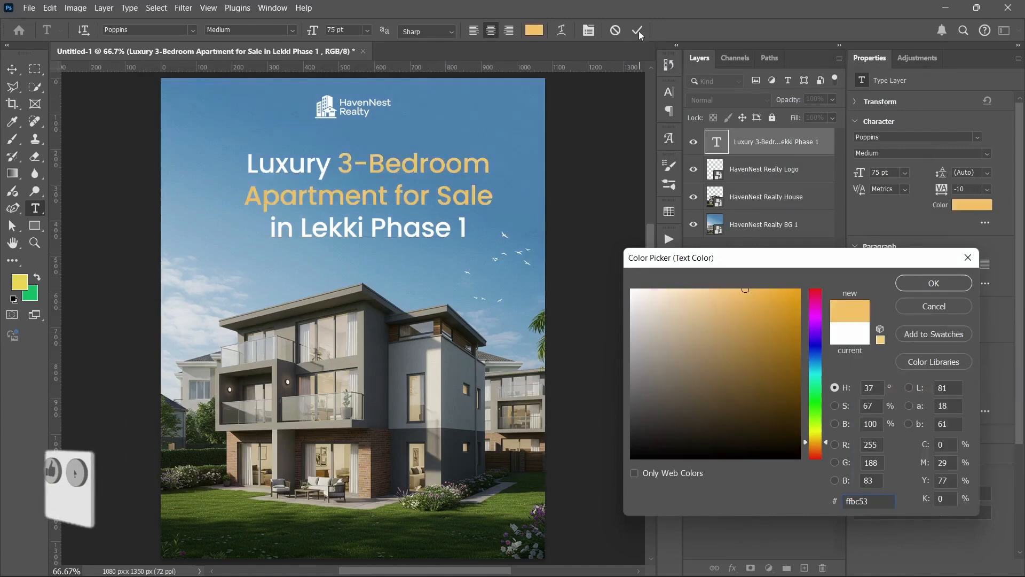
{"action": "left_click", "coordinate": [933, 283]}
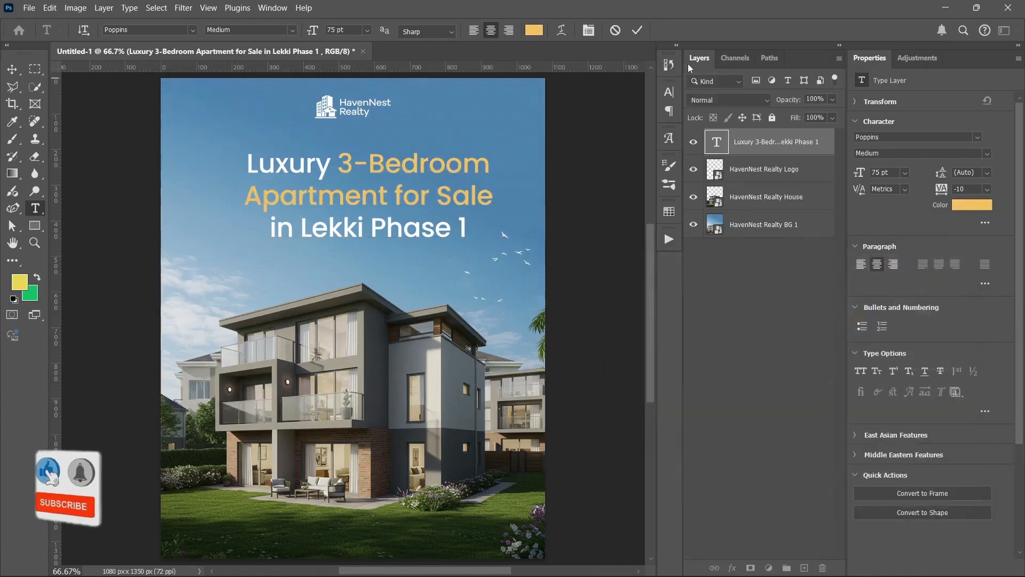
{"action": "left_click", "coordinate": [636, 30]}
{"action": "key", "text": "v"}
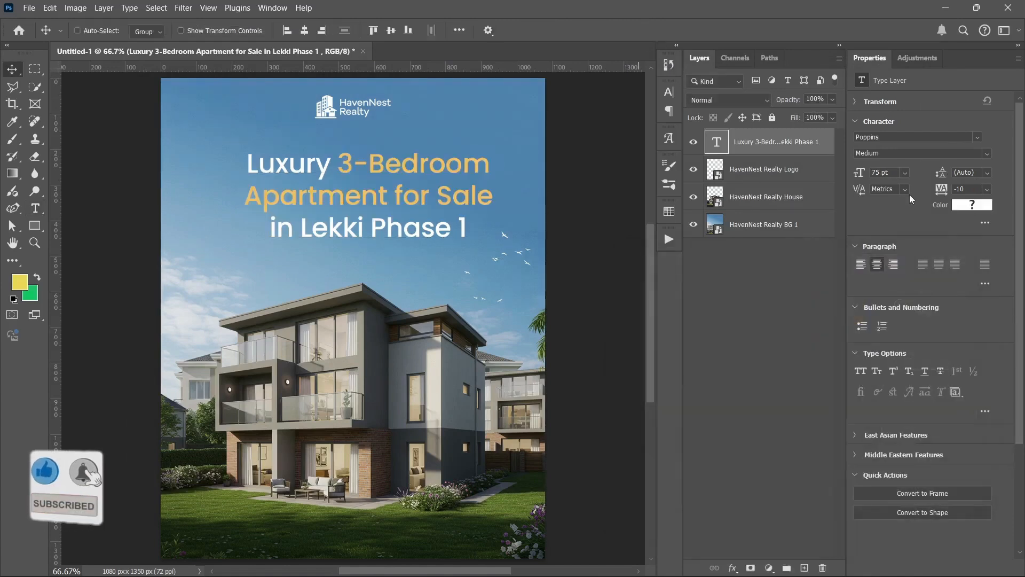
Tighten the headline's line spacing to 66 pt and set its Poppins weight to SemiBold.
{"action": "left_click", "coordinate": [938, 175]}
{"action": "left_click_drag", "start_coordinate": [938, 176], "coordinate": [933, 175]}
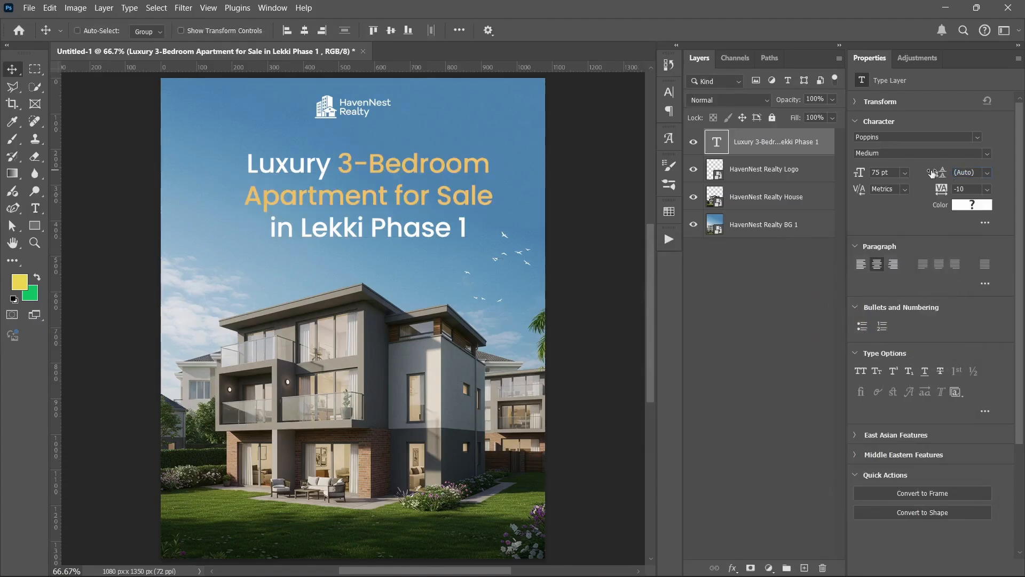
{"action": "left_click", "coordinate": [965, 175]}
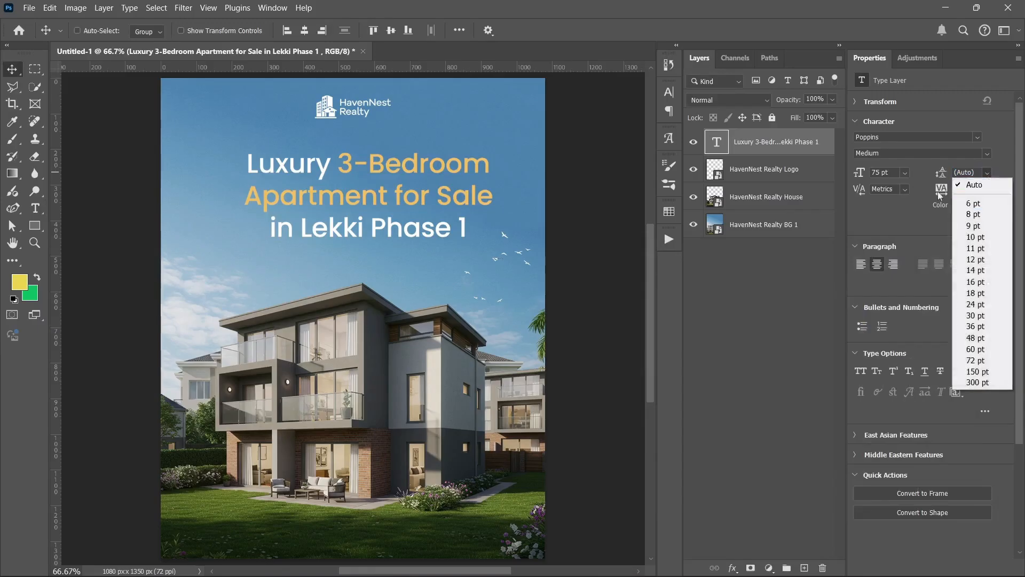
{"action": "left_click", "coordinate": [796, 268]}
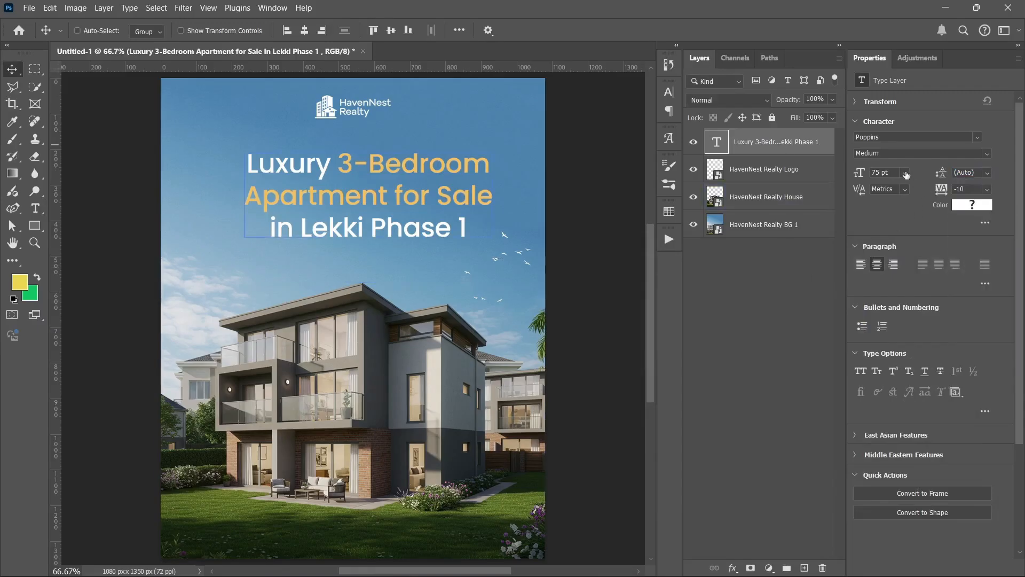
{"action": "left_click", "coordinate": [986, 172]}
{"action": "left_click", "coordinate": [982, 374]}
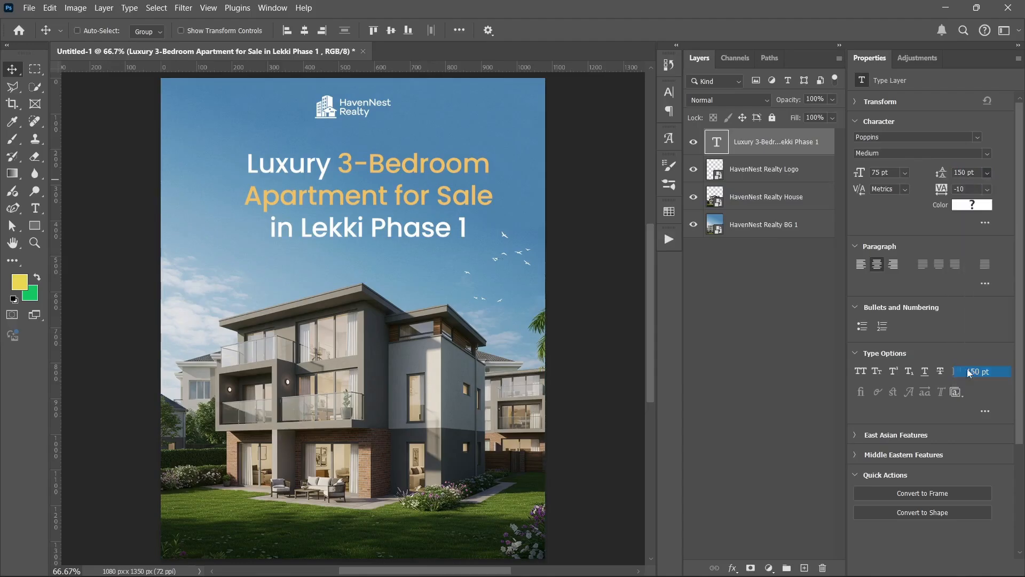
{"action": "left_click_drag", "start_coordinate": [944, 174], "coordinate": [918, 179]}
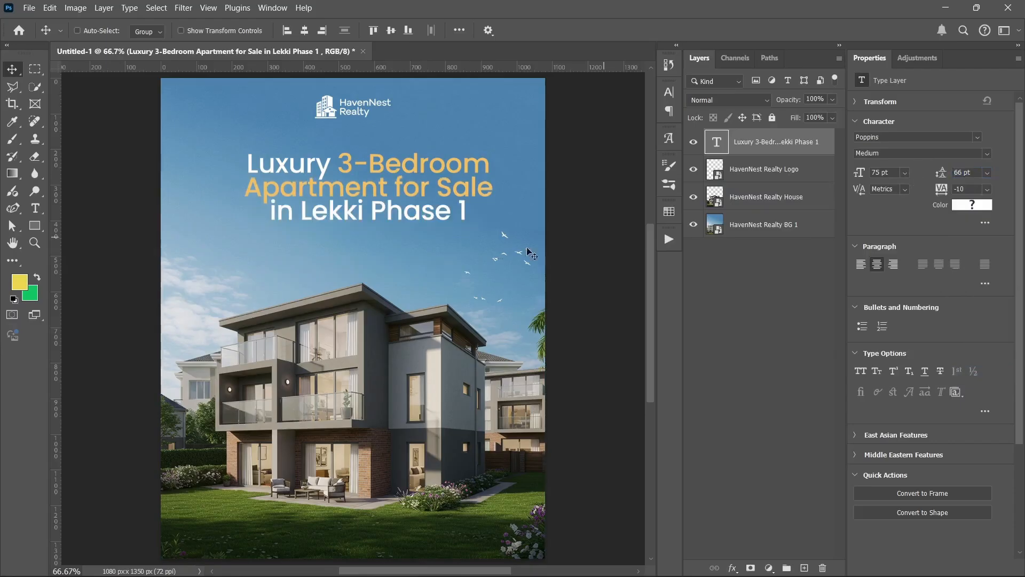
{"action": "left_click", "coordinate": [985, 153]}
{"action": "left_click", "coordinate": [915, 328]}
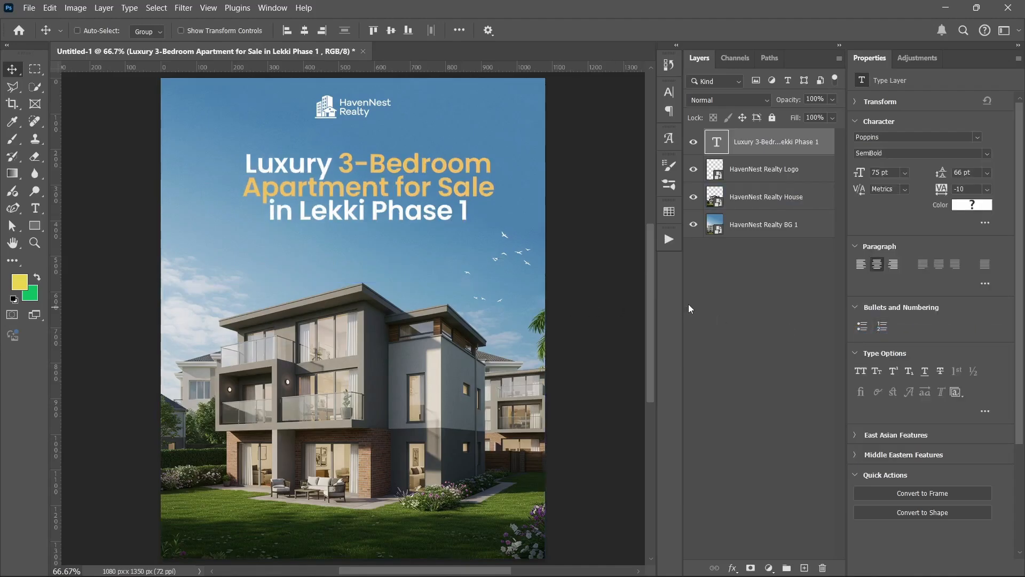
Change the headline's font to Galano Grotesque in the SemiBold style.
{"action": "left_click", "coordinate": [979, 136]}
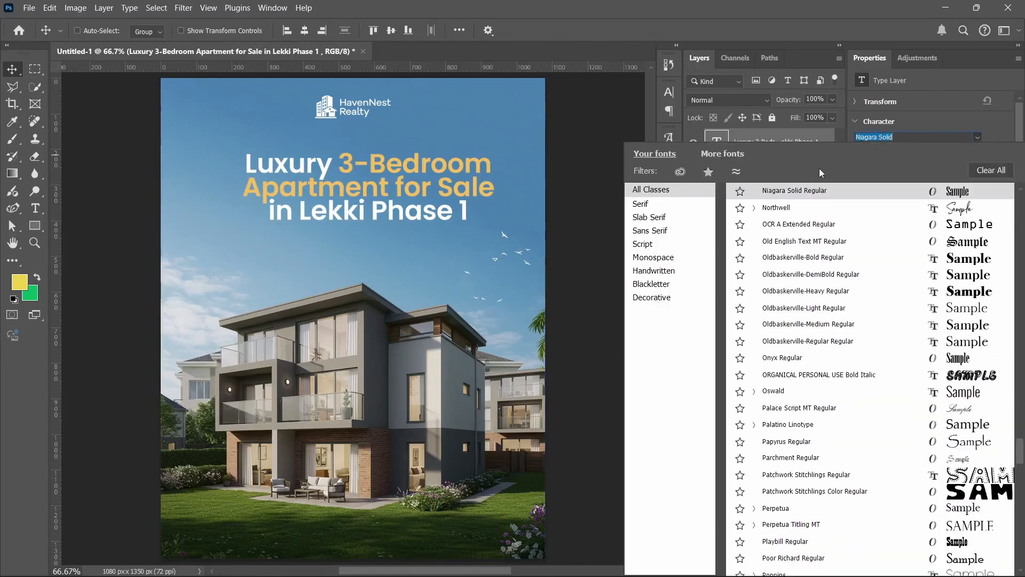
{"action": "type", "text": "gala"}
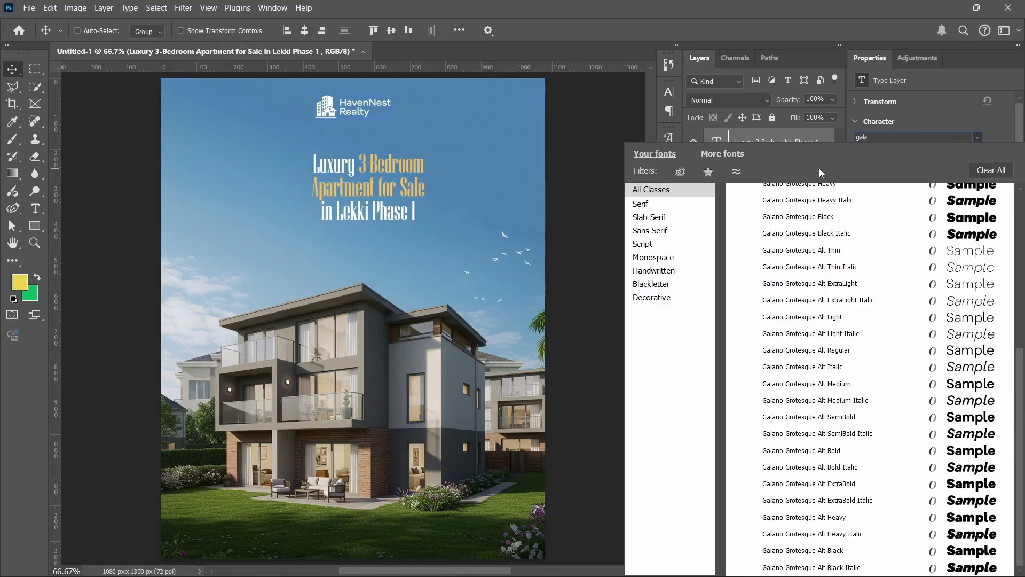
{"action": "scroll", "coordinate": [805, 295], "scroll_direction": "up", "scroll_amount": 1}
{"action": "left_click", "coordinate": [805, 292]}
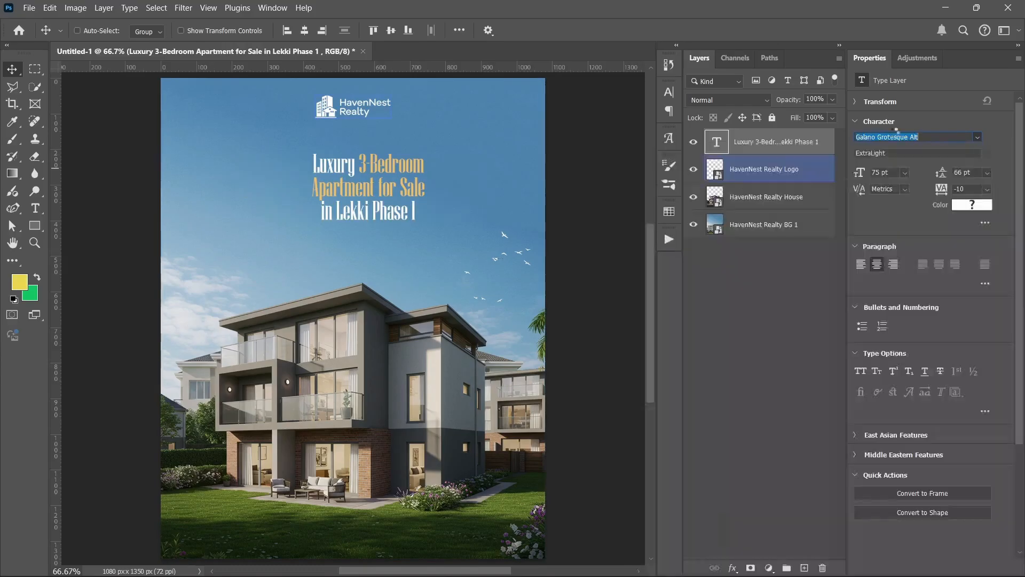
{"action": "left_click", "coordinate": [980, 140]}
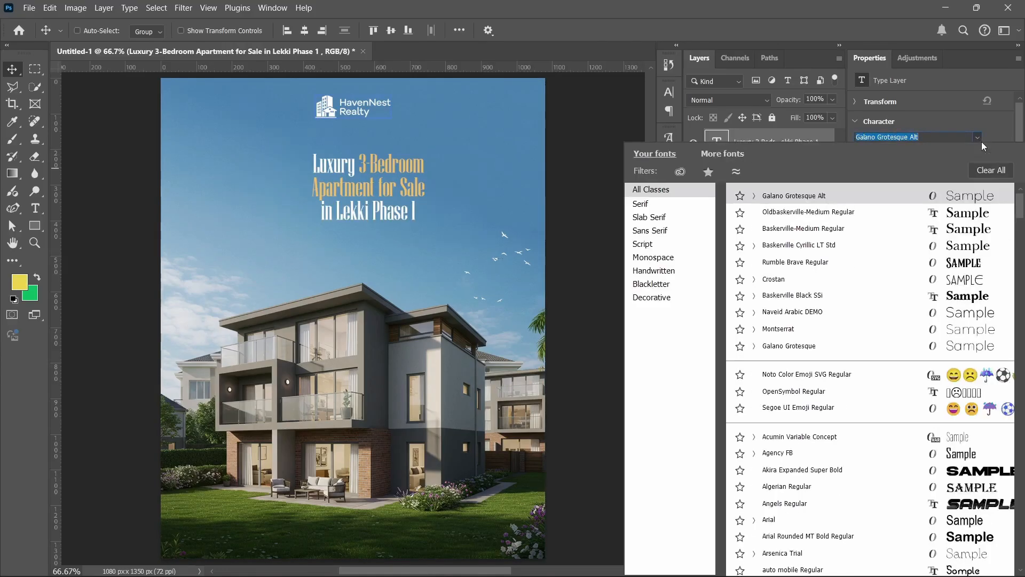
{"action": "type", "text": "gala"}
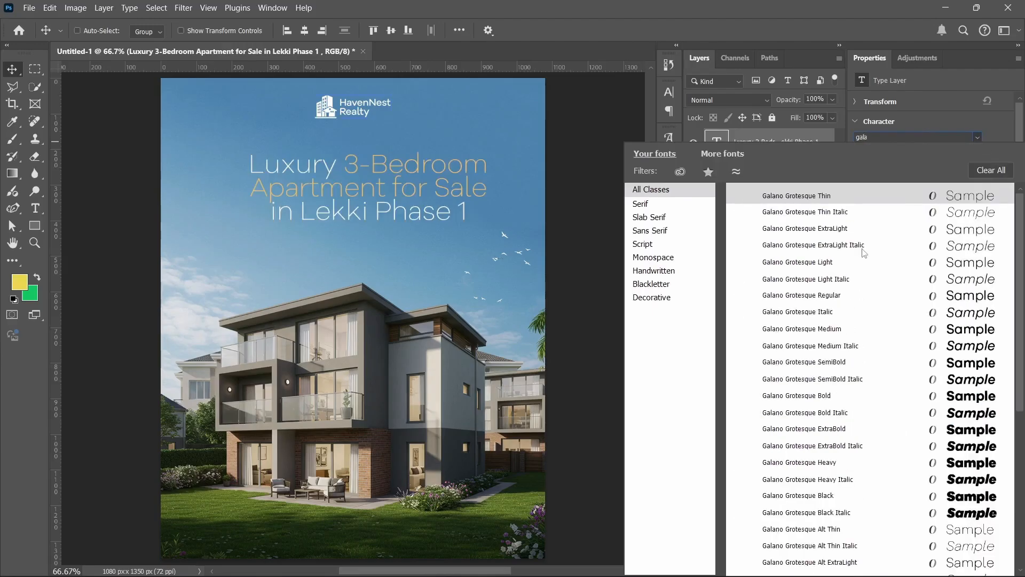
{"action": "key", "text": "Return"}
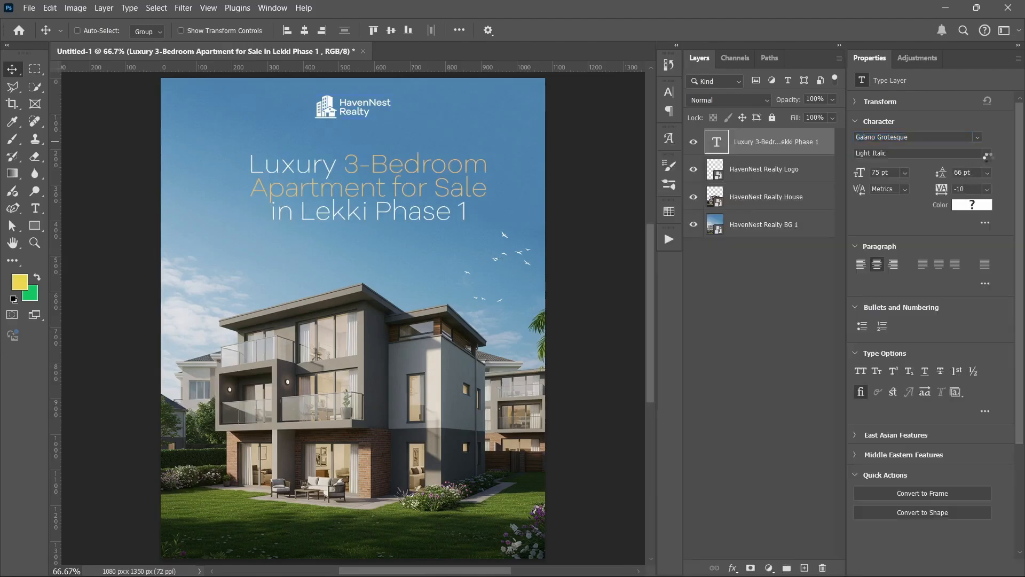
{"action": "left_click", "coordinate": [991, 153]}
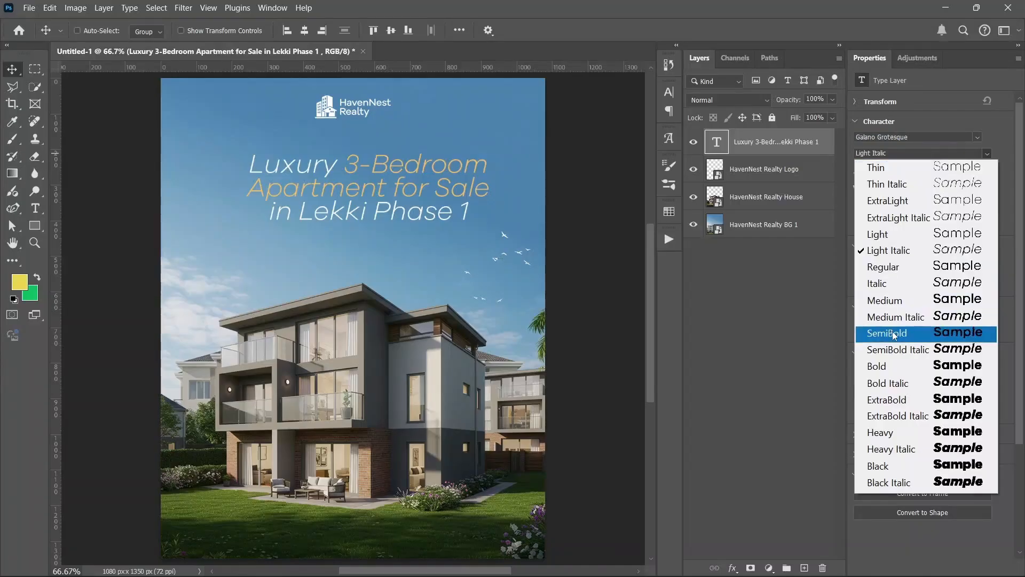
{"action": "left_click", "coordinate": [918, 334]}
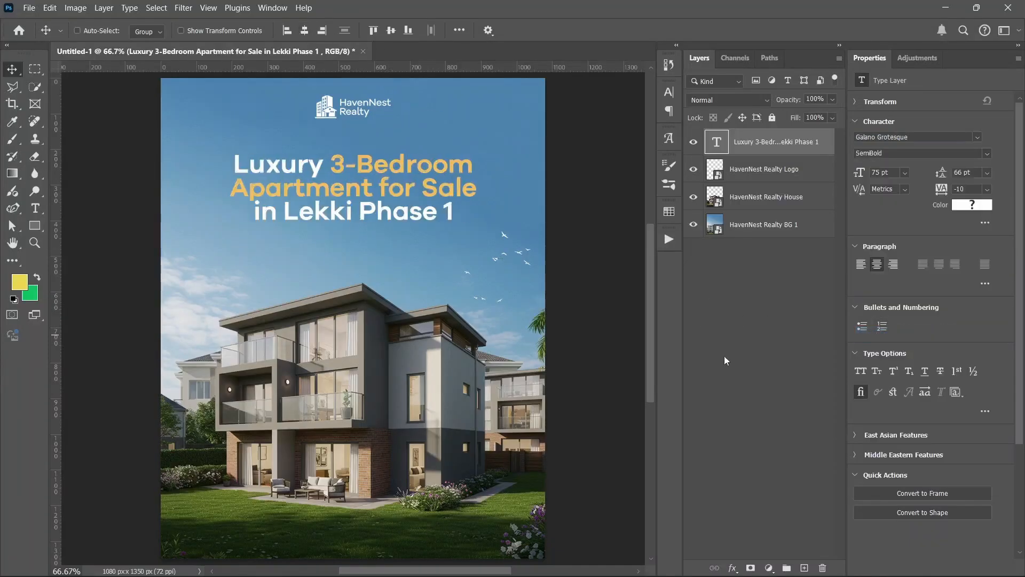
Scale the headline down to about 93.5%, center it horizontally on the flyer and move it up closer to the logo.
{"action": "key", "text": "ctrl+t"}
{"action": "left_click_drag", "start_coordinate": [350, 246], "coordinate": [351, 240]}
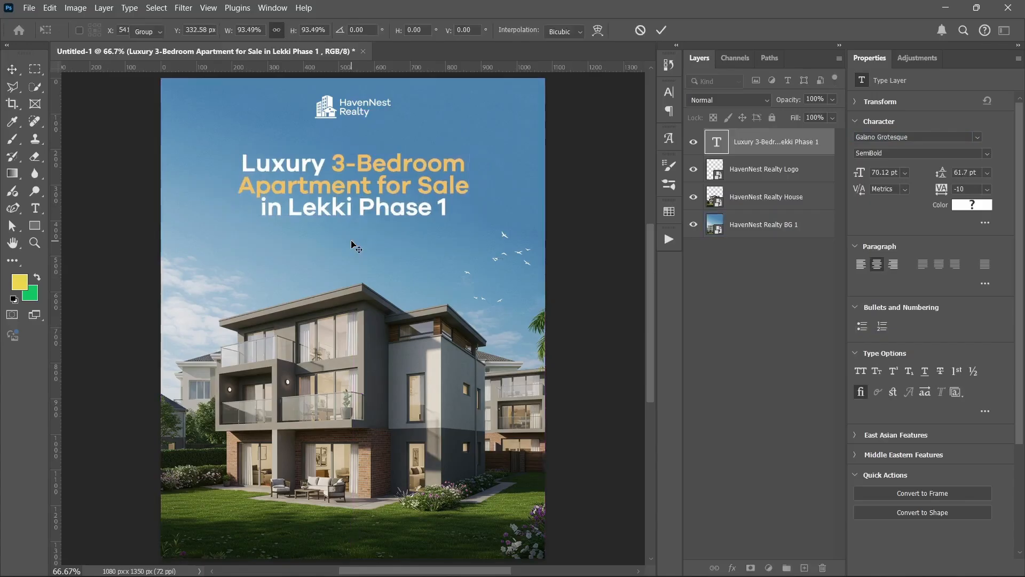
{"action": "key", "text": "Return"}
{"action": "left_click_drag", "start_coordinate": [336, 197], "coordinate": [336, 172]}
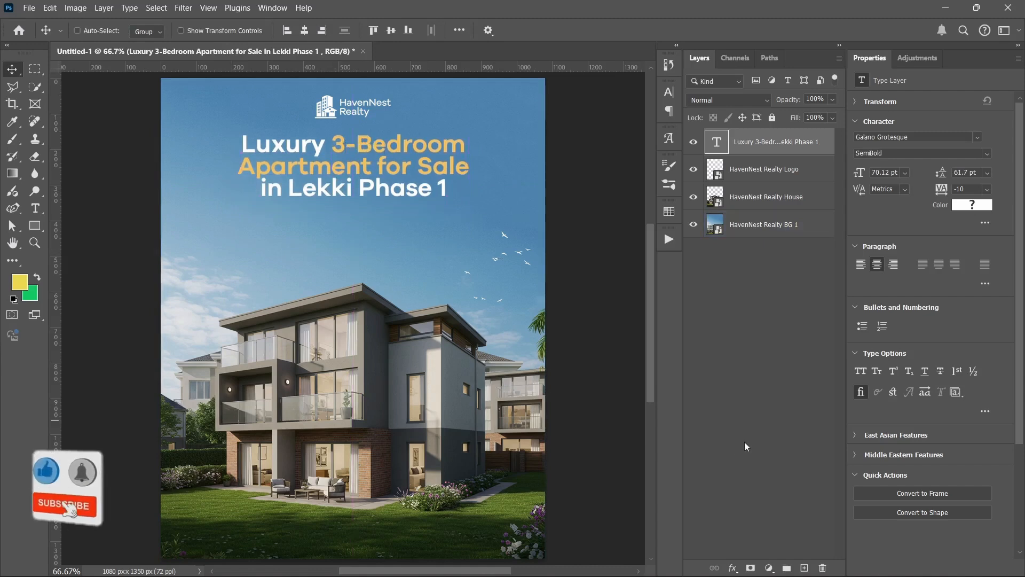
Reorder the headline layer to sit directly below the HavenNest Realty Logo layer, and leave no layer selected.
{"action": "left_click", "coordinate": [767, 345]}
{"action": "left_click_drag", "start_coordinate": [769, 141], "coordinate": [766, 182]}
{"action": "left_click", "coordinate": [761, 274]}
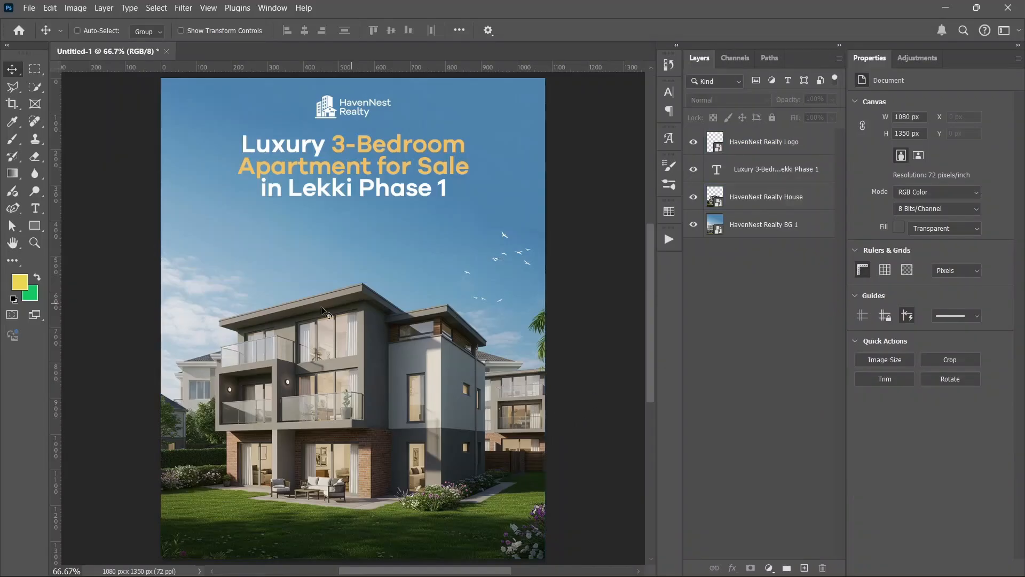
{"action": "left_click", "coordinate": [242, 313], "text": "ctrl"}
{"action": "left_click", "coordinate": [558, 510], "text": "ctrl"}
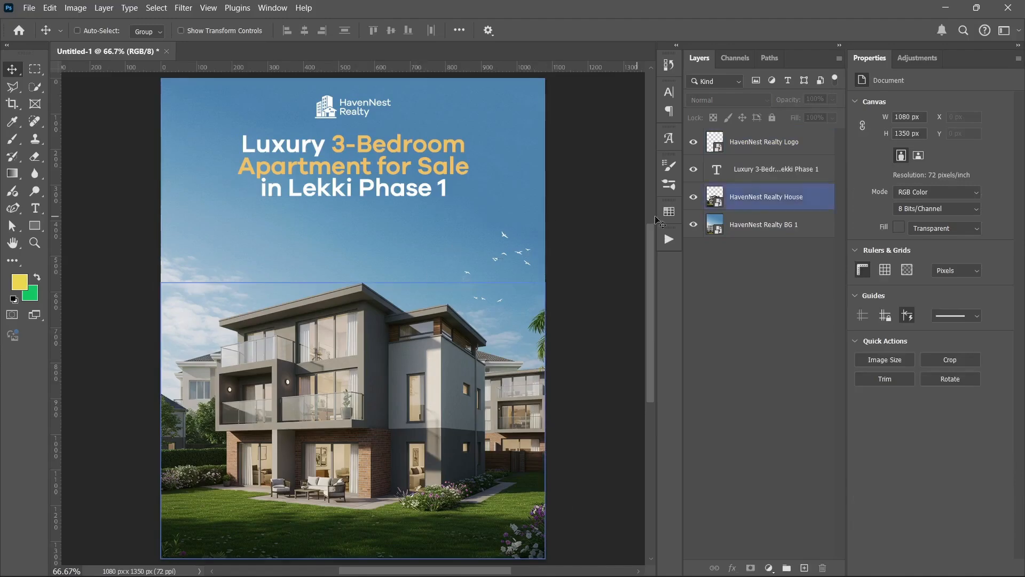
Draw a yellow rectangle about 833 by 390 px between the background and house layers, below the headline, with 45 px rounded corners.
{"action": "left_click", "coordinate": [753, 233]}
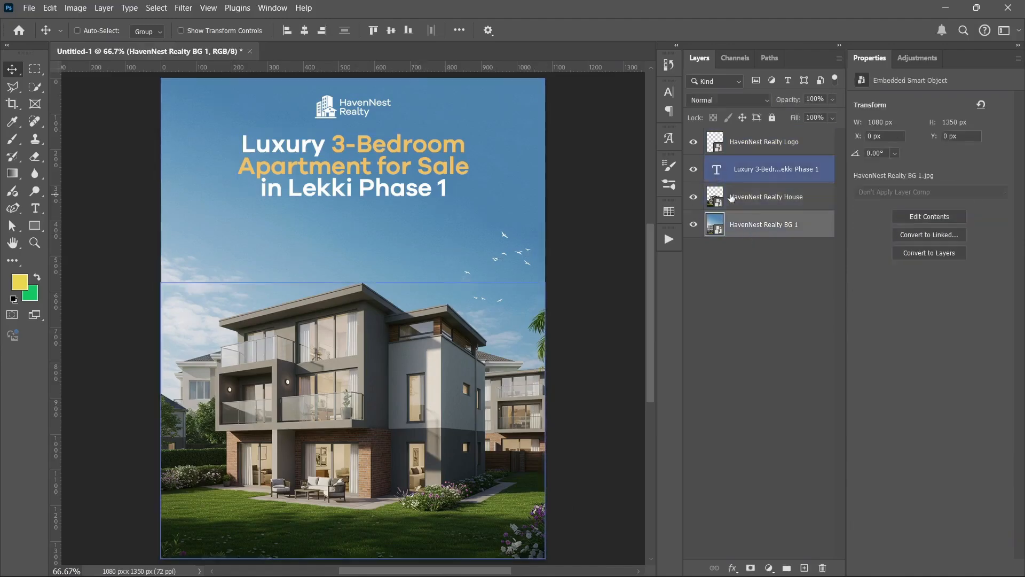
{"action": "left_click", "coordinate": [35, 225]}
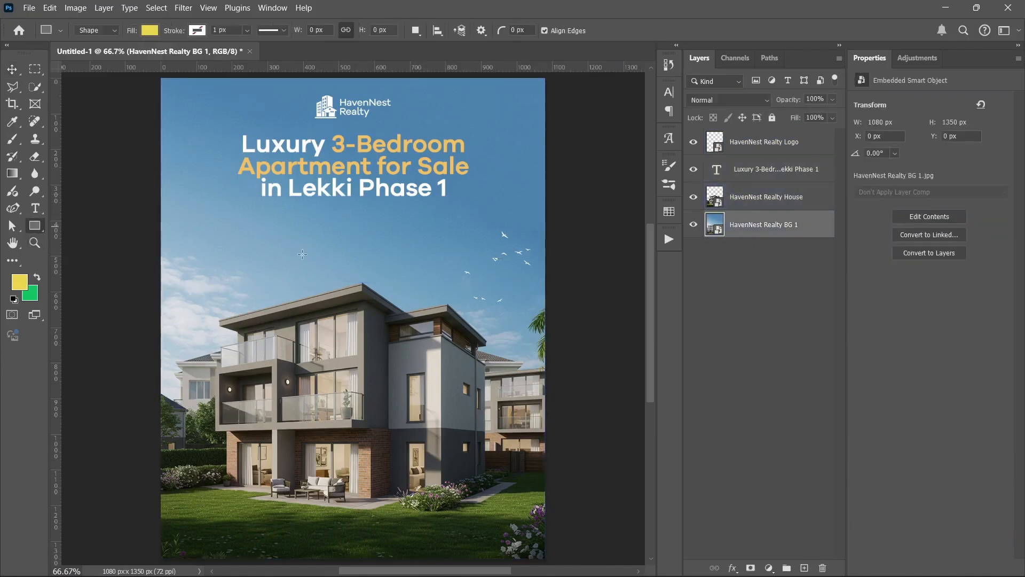
{"action": "left_click_drag", "start_coordinate": [206, 228], "coordinate": [498, 365]}
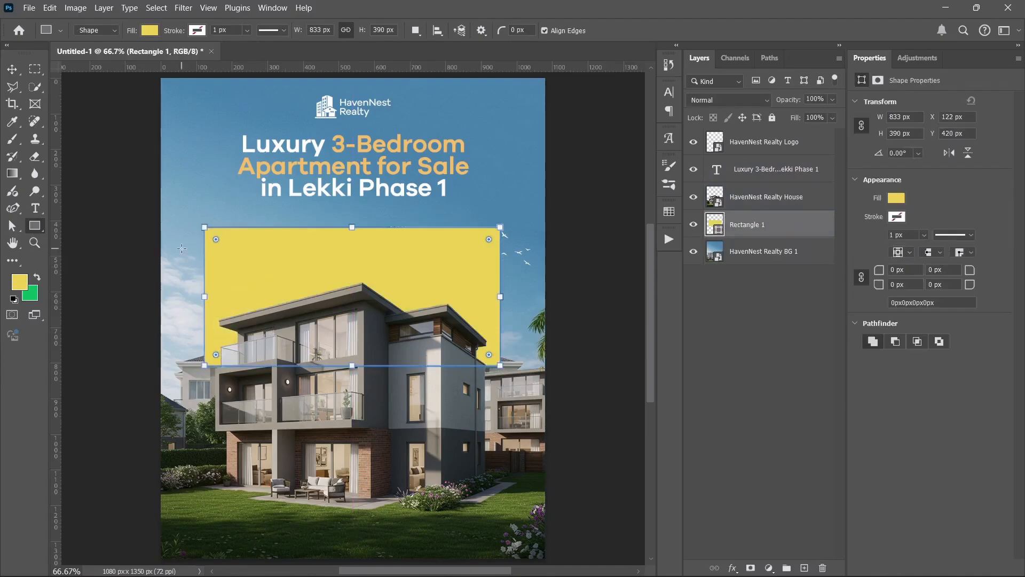
{"action": "left_click_drag", "start_coordinate": [215, 238], "coordinate": [220, 243]}
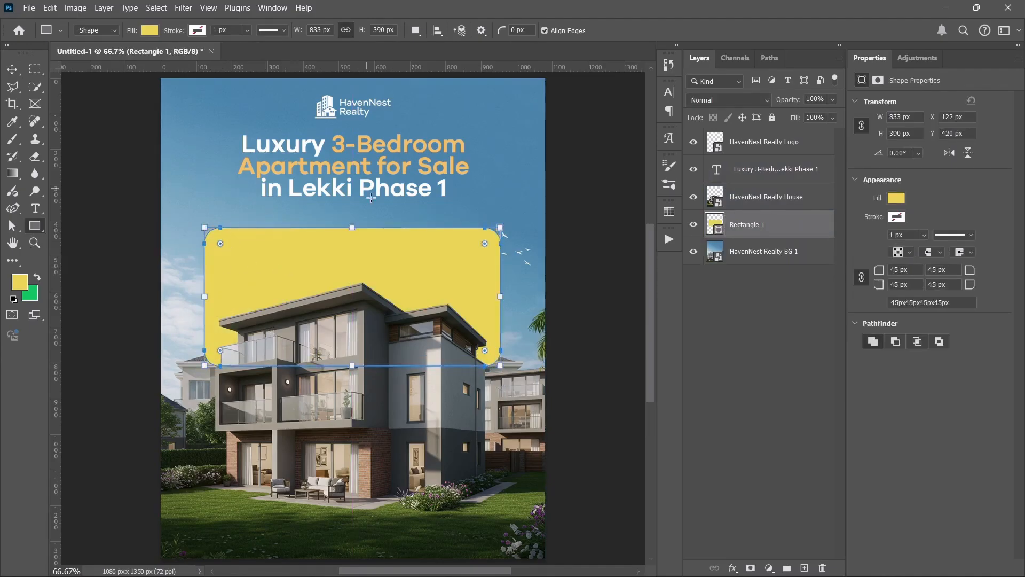
Widen the rounded rectangle to about 895 px and center it horizontally on the canvas.
{"action": "key", "text": "v"}
{"action": "left_click", "coordinate": [306, 31]}
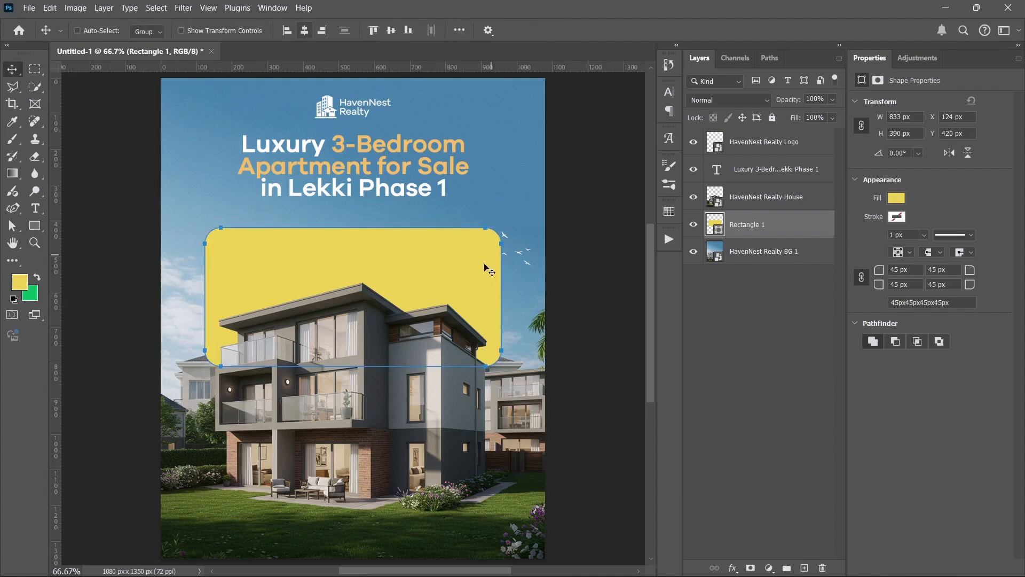
{"action": "key", "text": "u"}
{"action": "left_click_drag", "start_coordinate": [502, 278], "coordinate": [524, 277]}
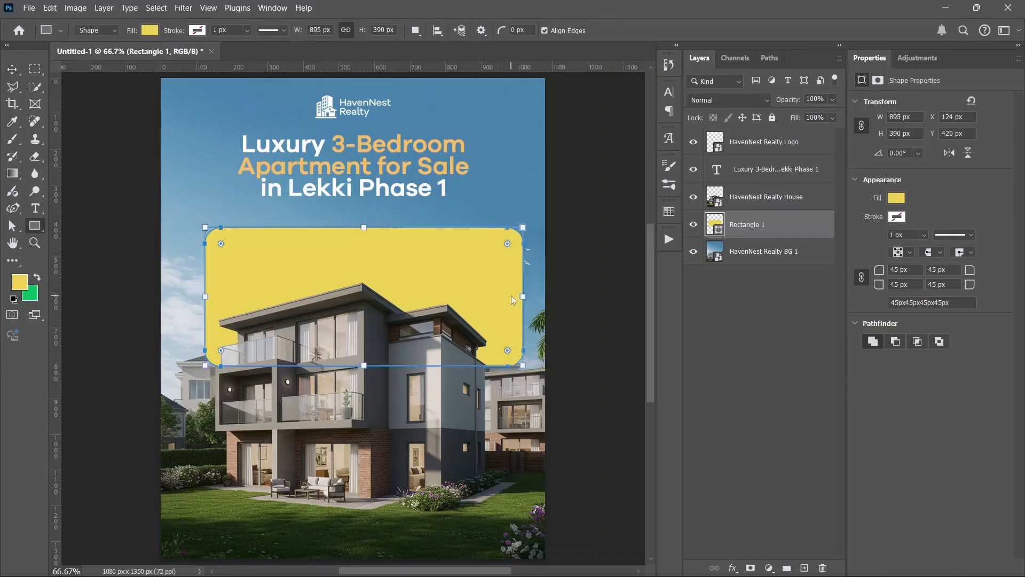
{"action": "key", "text": "v"}
{"action": "left_click", "coordinate": [305, 30]}
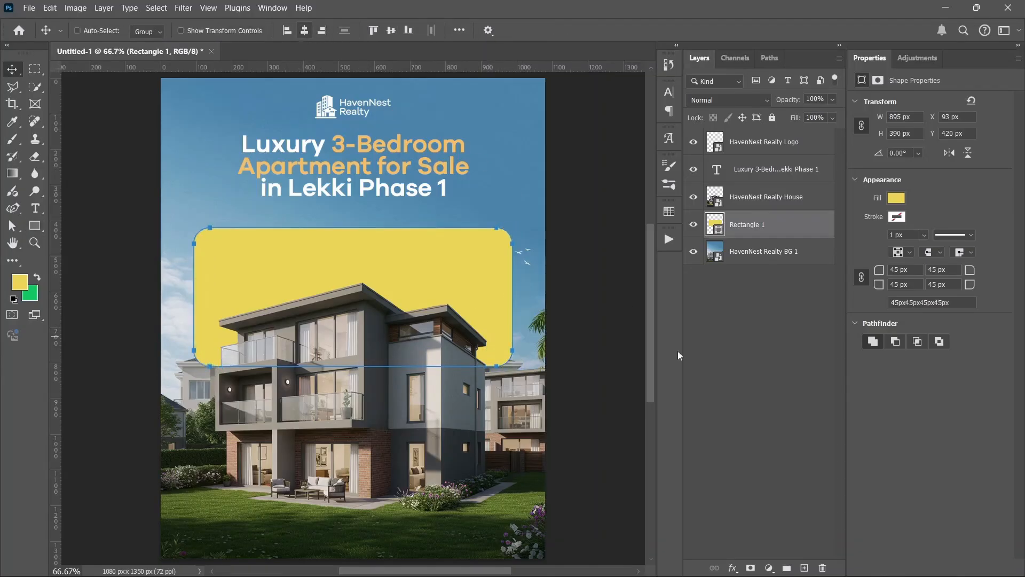
Change the rounded rectangle's fill to a 90-degree black-to-white linear gradient.
{"action": "left_click", "coordinate": [895, 198]}
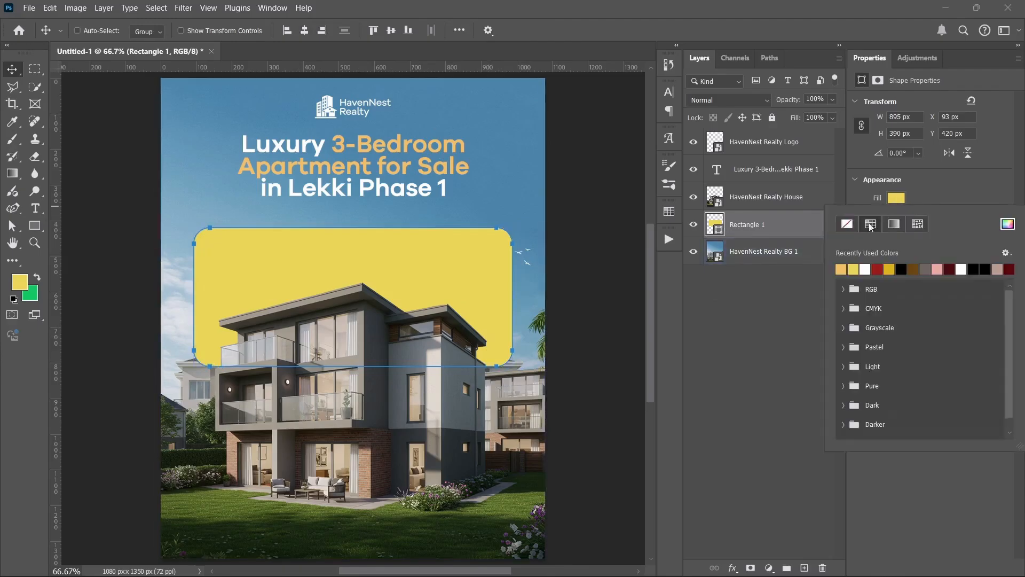
{"action": "left_click", "coordinate": [892, 225]}
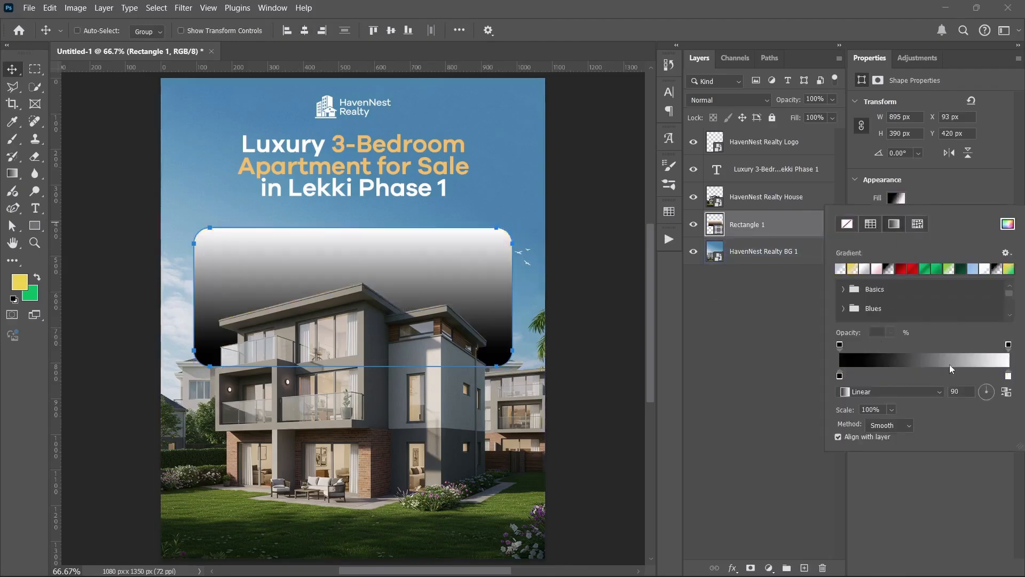
{"action": "double_click", "coordinate": [841, 377]}
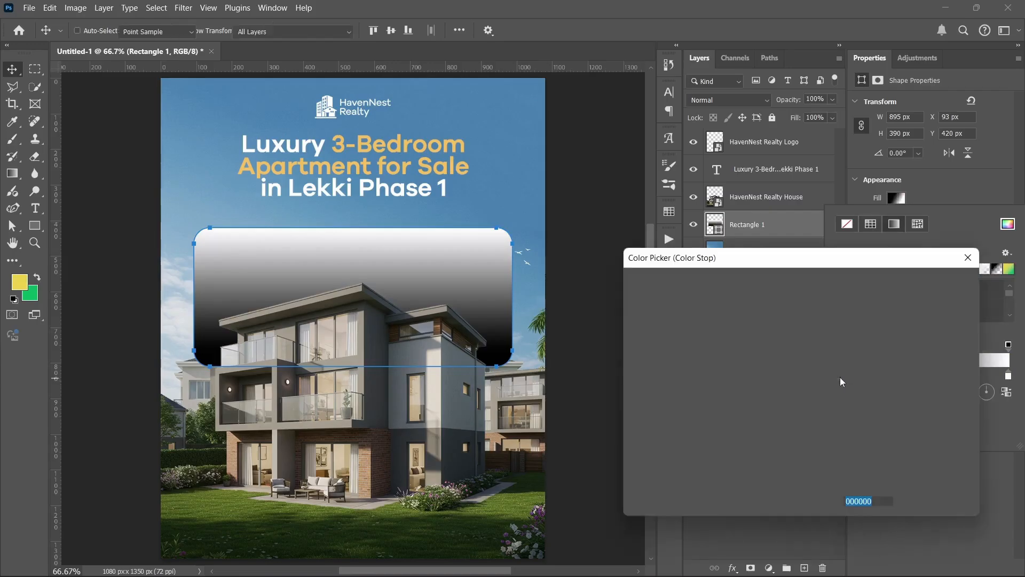
{"action": "left_click", "coordinate": [933, 306]}
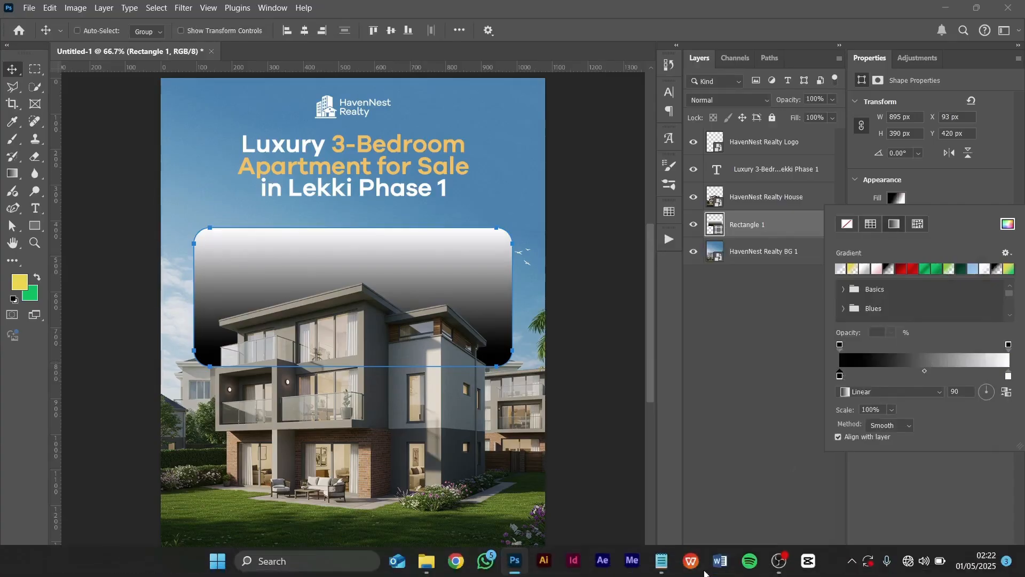
Switch to the HavenNest Realty notes, copy the Gradient Blue hex code 1570ba and return to the flyer.
{"action": "left_click", "coordinate": [662, 563]}
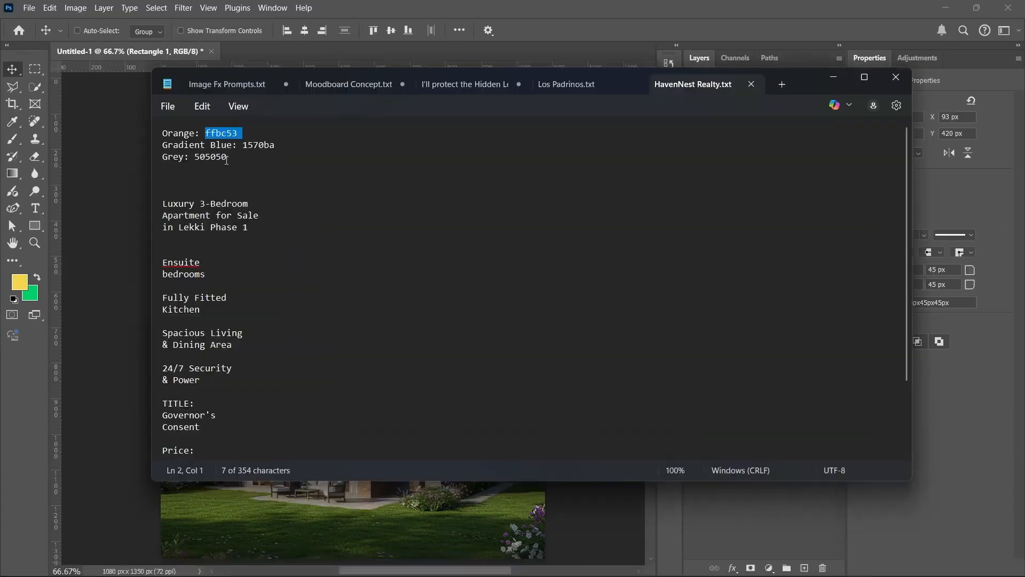
{"action": "left_click_drag", "start_coordinate": [243, 145], "coordinate": [267, 146]}
{"action": "right_click", "coordinate": [275, 149]}
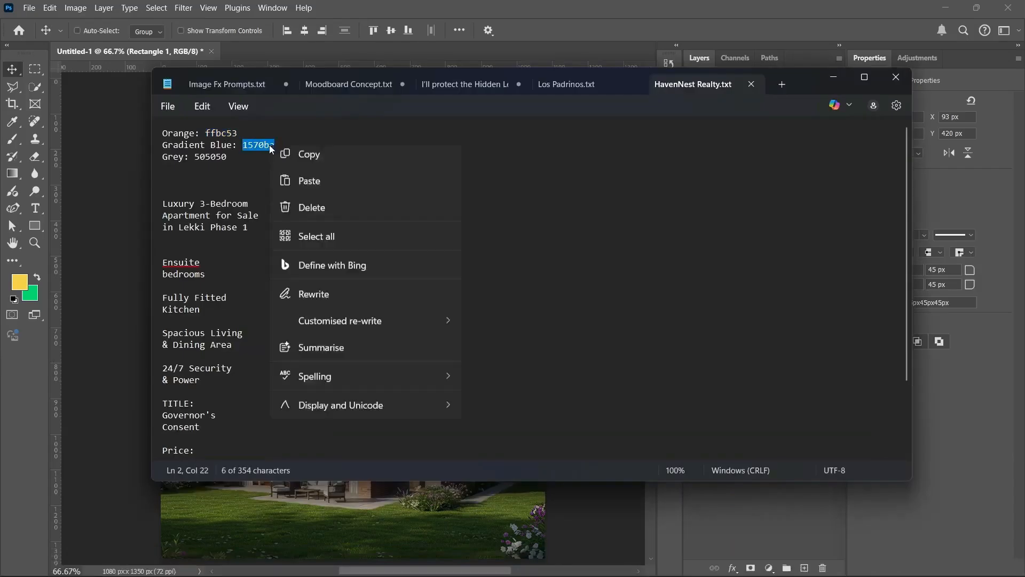
{"action": "left_click", "coordinate": [310, 209]}
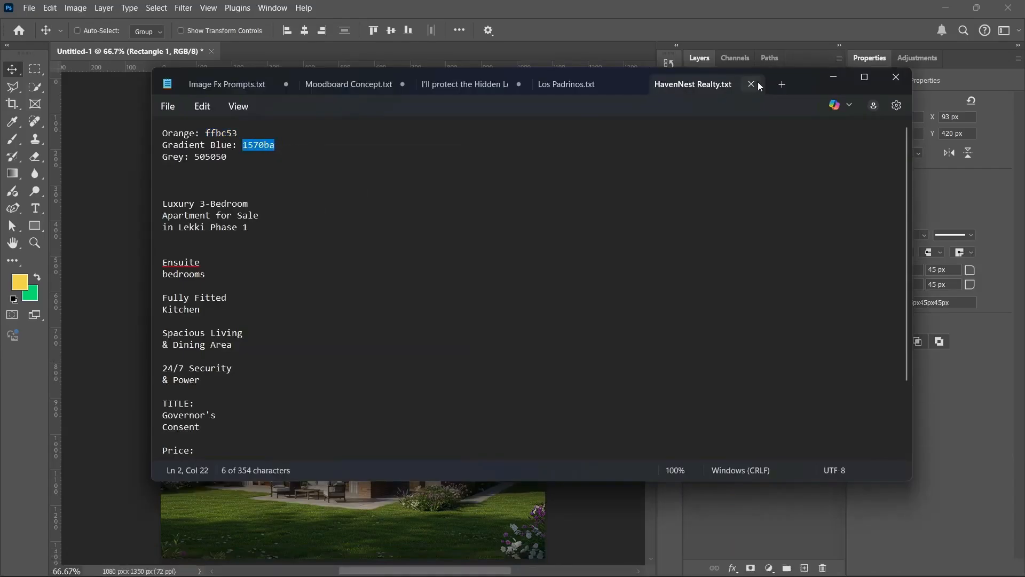
{"action": "left_click", "coordinate": [833, 77]}
Set both color stops of the rounded rectangle's gradient fill to the copied blue 1570ba.
{"action": "left_click", "coordinate": [895, 217]}
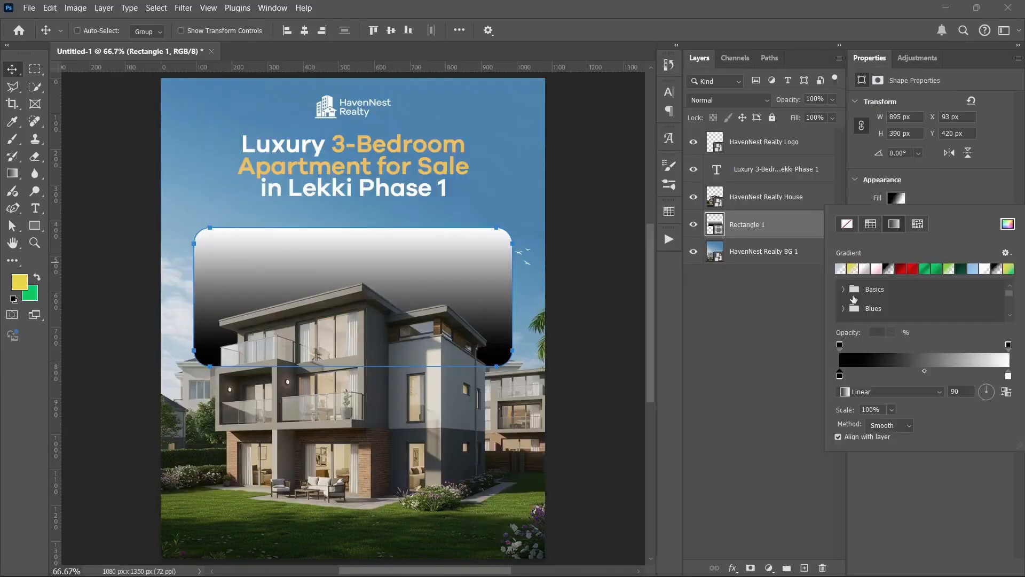
{"action": "double_click", "coordinate": [840, 375]}
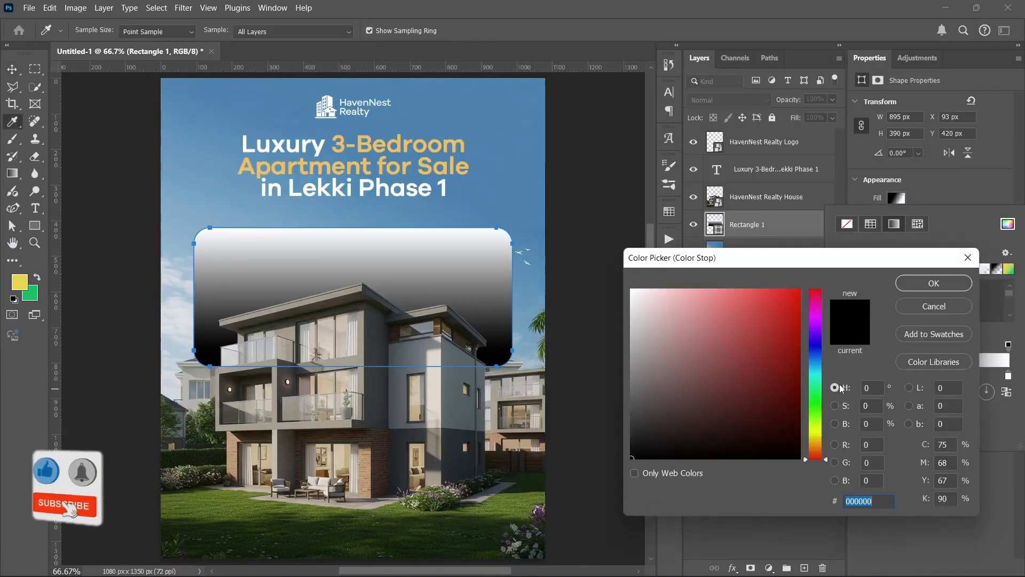
{"action": "key", "text": "ctrl+v"}
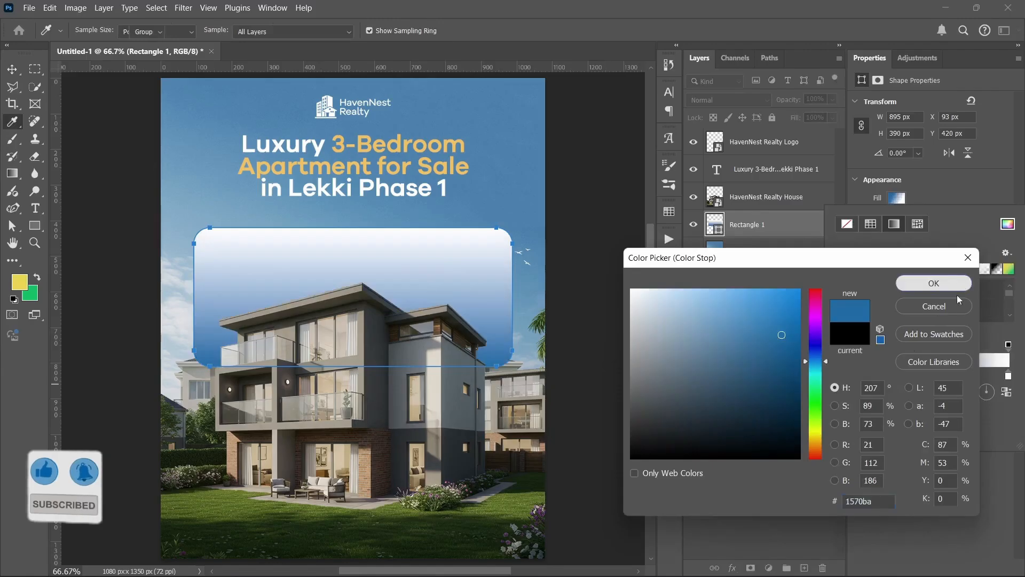
{"action": "left_click", "coordinate": [933, 283]}
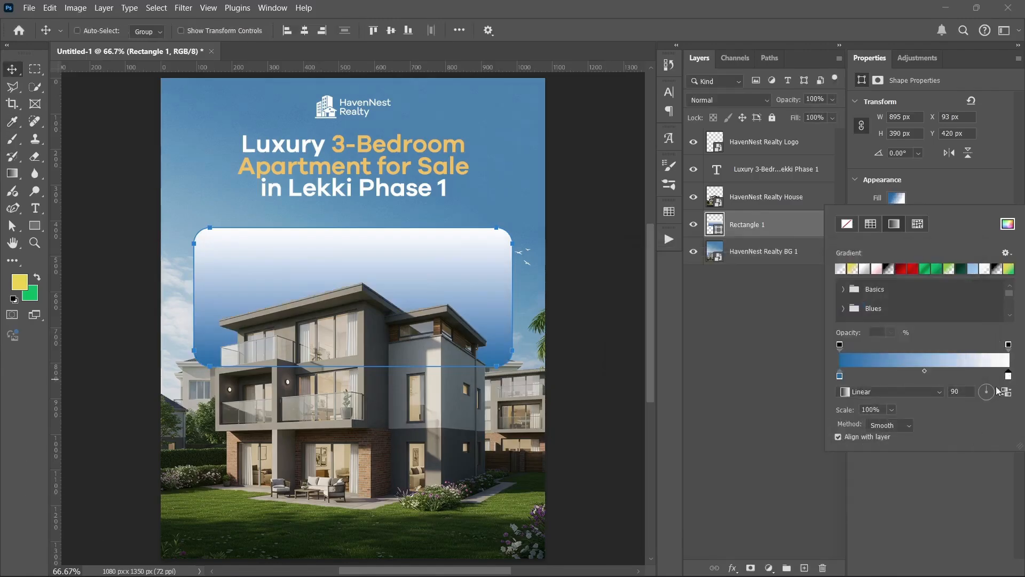
{"action": "double_click", "coordinate": [1008, 376]}
{"action": "key", "text": "ctrl+v"}
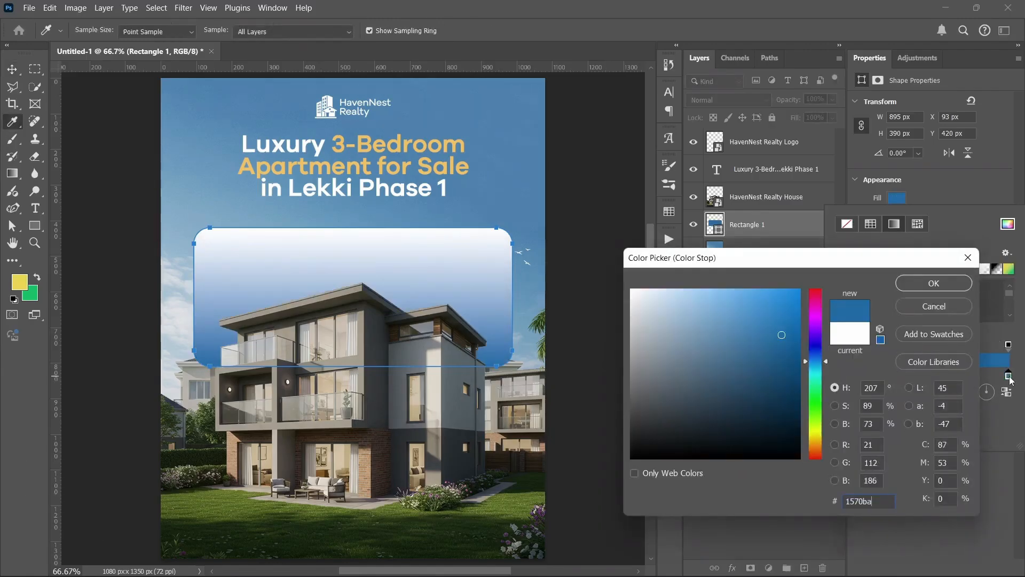
{"action": "left_click", "coordinate": [937, 283]}
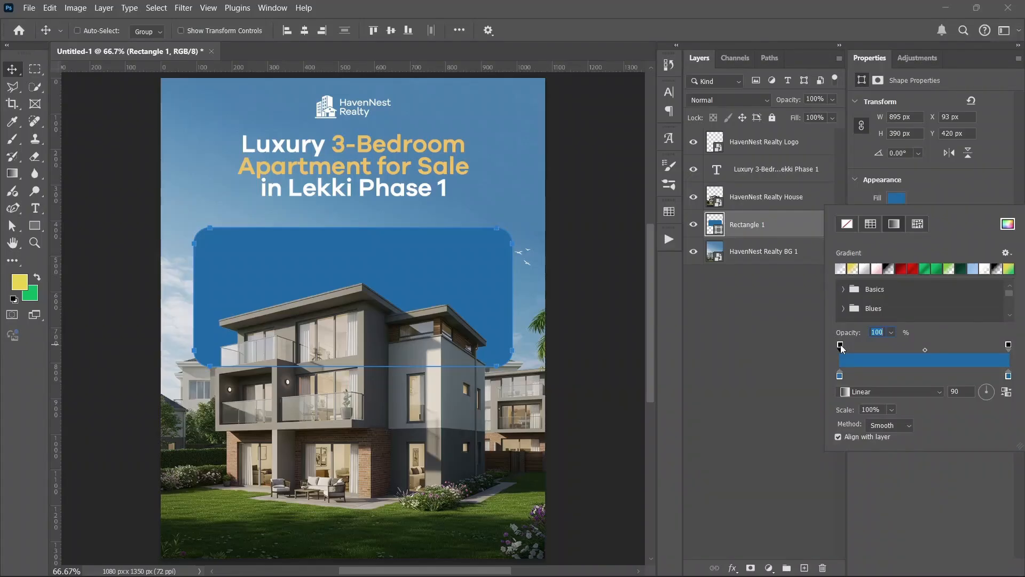
Set the opacity of the gradient's starting stop to 0% so the blue fades out toward the house.
{"action": "left_click", "coordinate": [891, 332]}
{"action": "left_click_drag", "start_coordinate": [901, 347], "coordinate": [738, 348]}
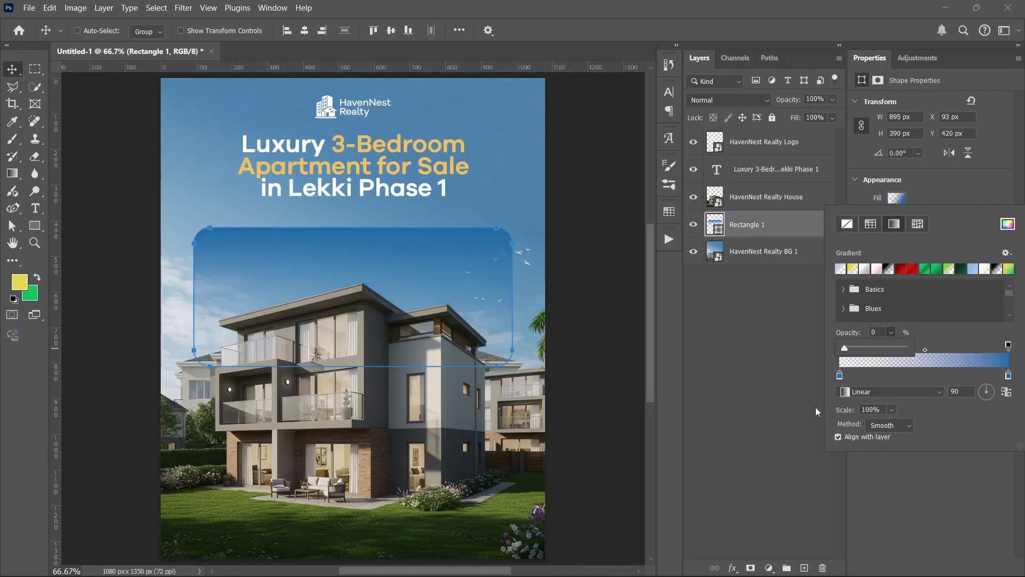
{"action": "left_click", "coordinate": [902, 487]}
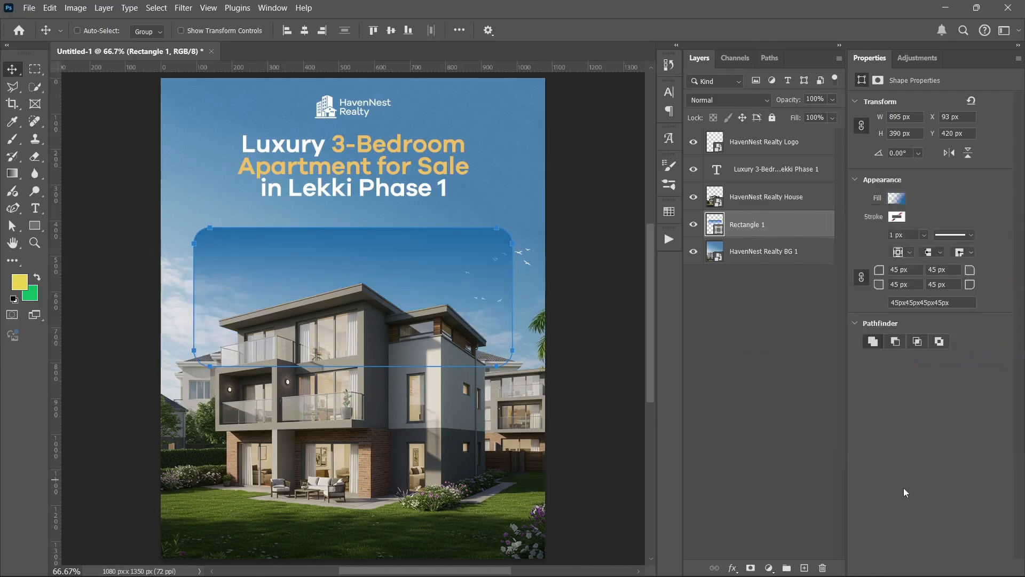
Keep the rounded rectangle's blend mode at Normal and lower its layer fill to 75%.
{"action": "left_click", "coordinate": [737, 101]}
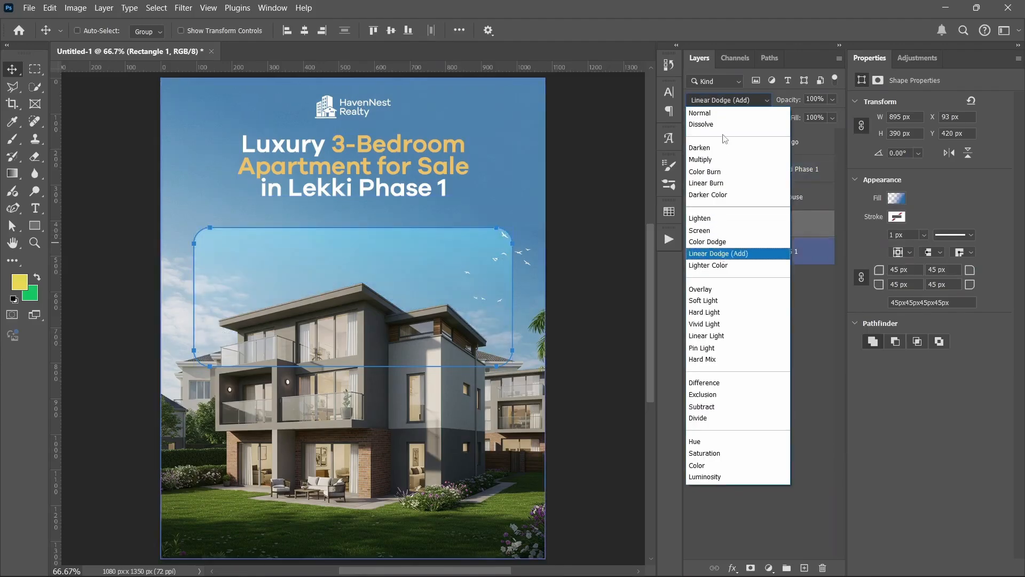
{"action": "left_click", "coordinate": [816, 318]}
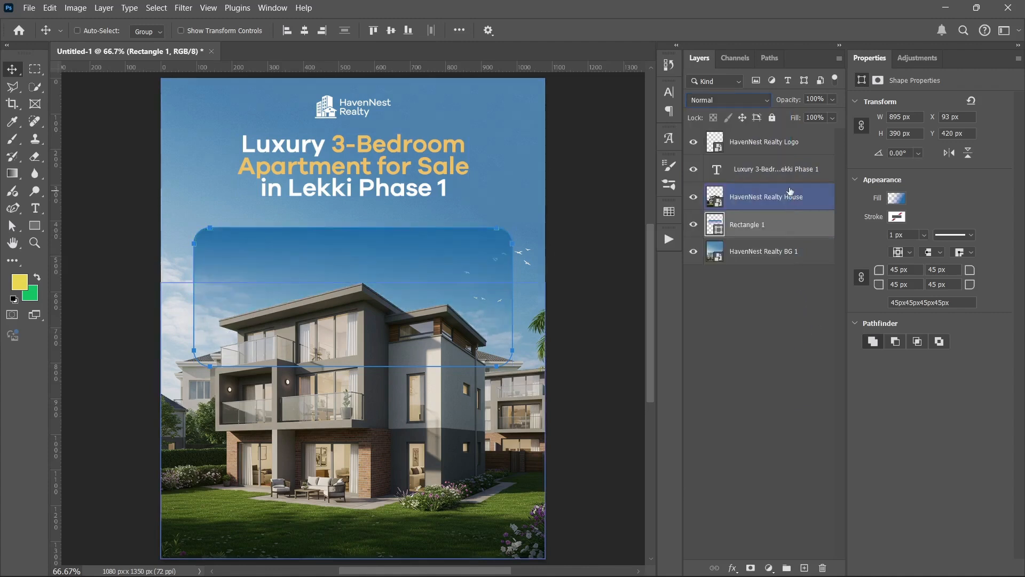
{"action": "left_click_drag", "start_coordinate": [796, 120], "coordinate": [794, 122]}
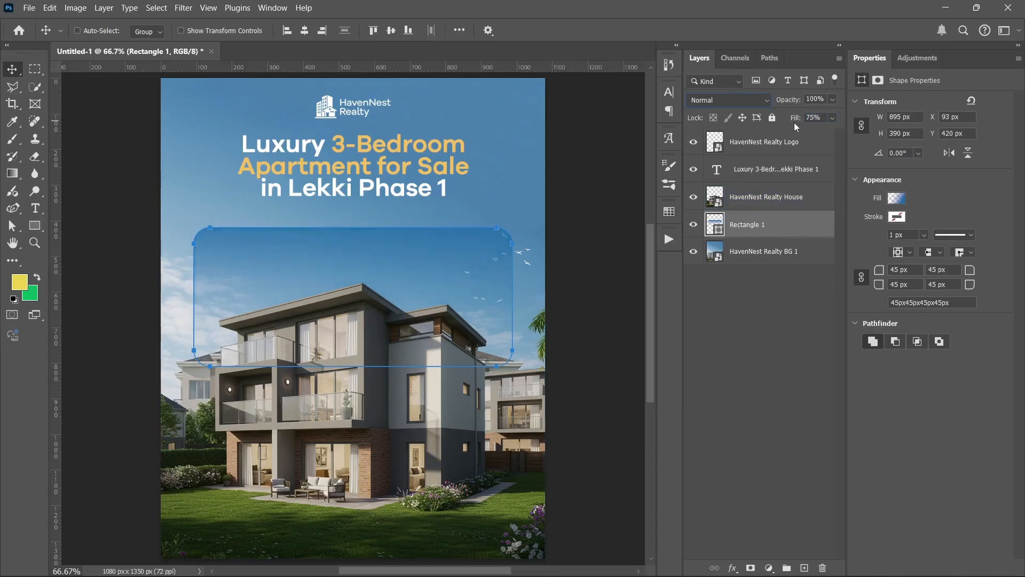
{"action": "left_click", "coordinate": [748, 396]}
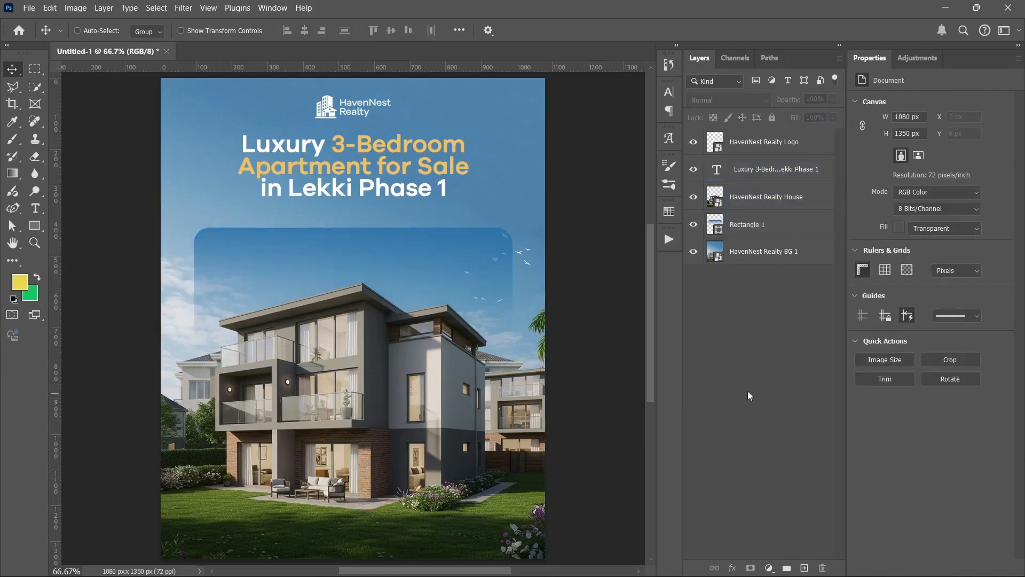
{"action": "key", "text": "alt+v"}
{"action": "key", "text": "Escape"}
{"action": "left_click", "coordinate": [741, 248]}
{"action": "left_click", "coordinate": [776, 193]}
{"action": "left_click", "coordinate": [780, 223]}
{"action": "left_click", "coordinate": [784, 291]}
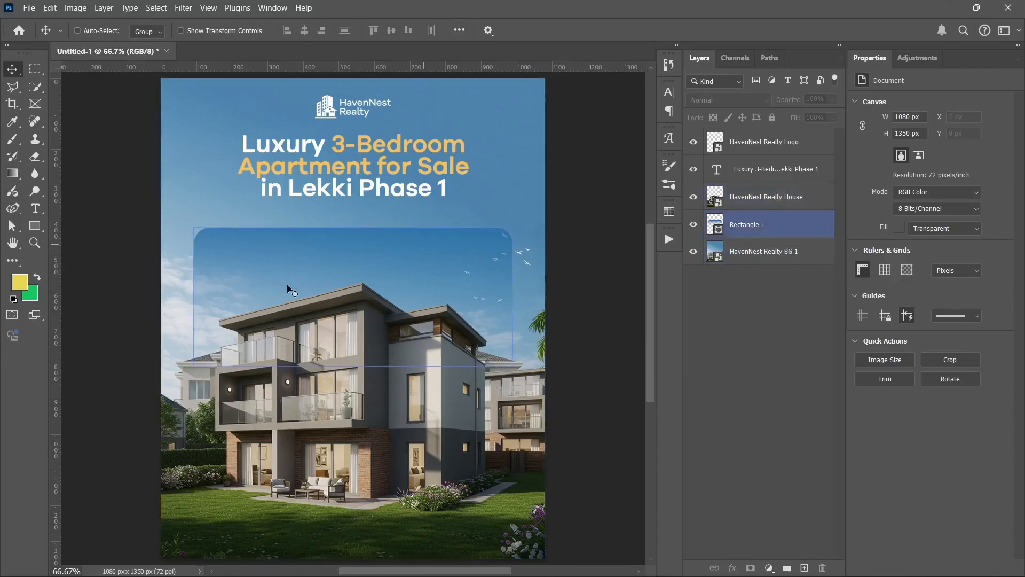
Place the kitchen, livingroom, property and security icons from the HavenNest Realty Assets folder into the flyer.
{"action": "left_click", "coordinate": [425, 558]}
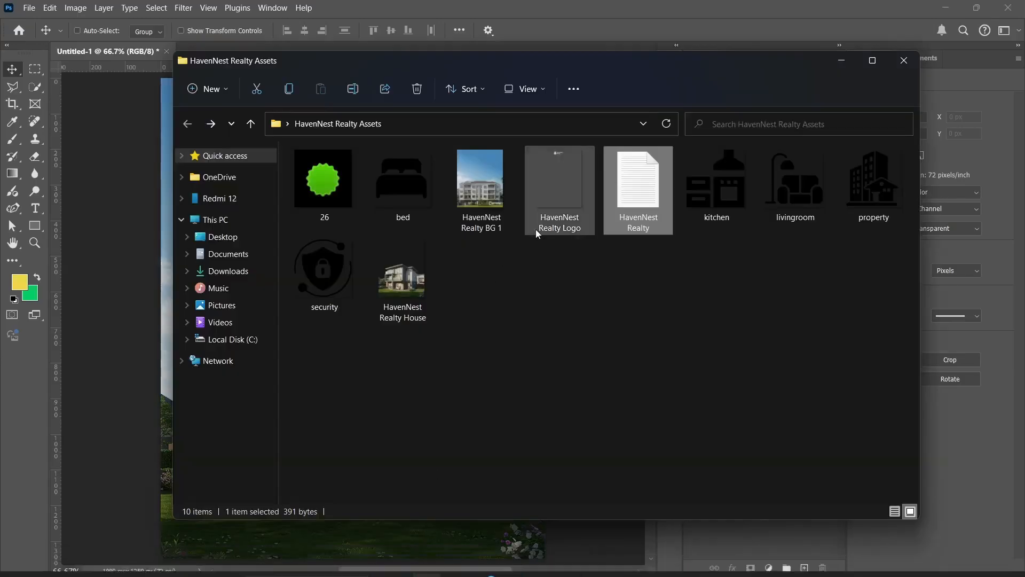
{"action": "left_click", "coordinate": [730, 193]}
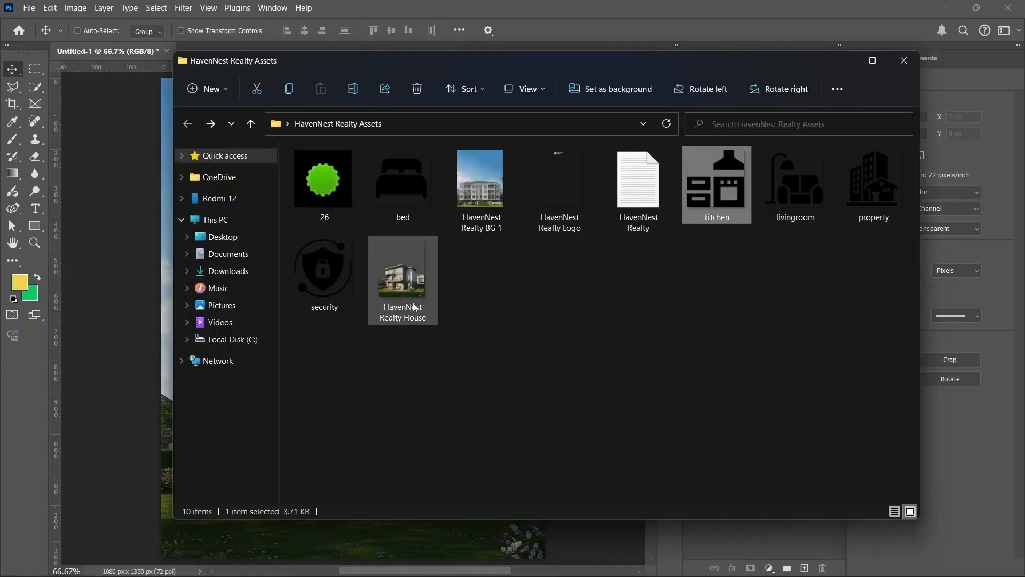
{"action": "left_click", "coordinate": [330, 271], "text": "ctrl"}
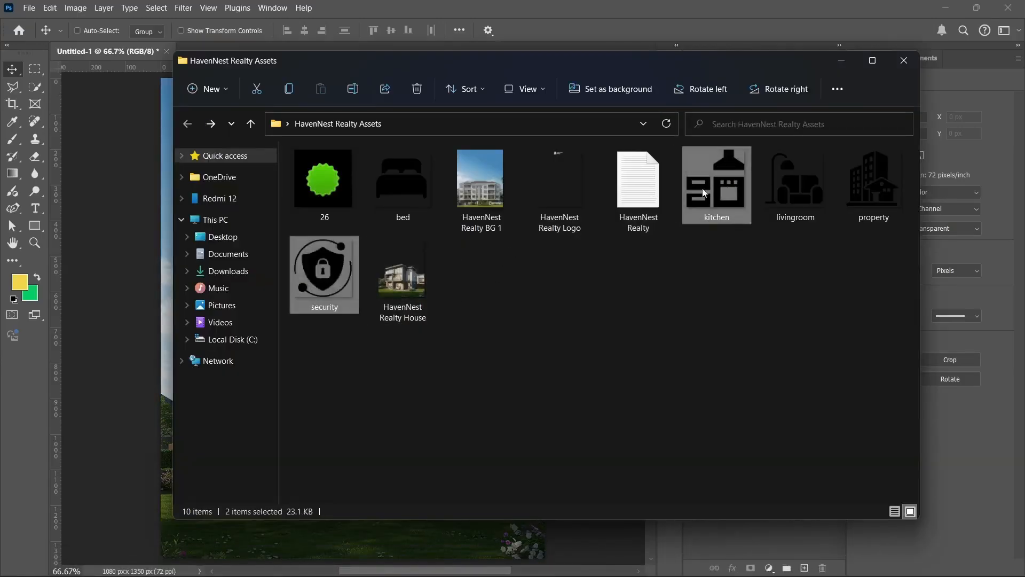
{"action": "left_click", "coordinate": [795, 185], "text": "ctrl"}
{"action": "left_click", "coordinate": [873, 184], "text": "ctrl"}
{"action": "left_click_drag", "start_coordinate": [729, 190], "coordinate": [128, 230]}
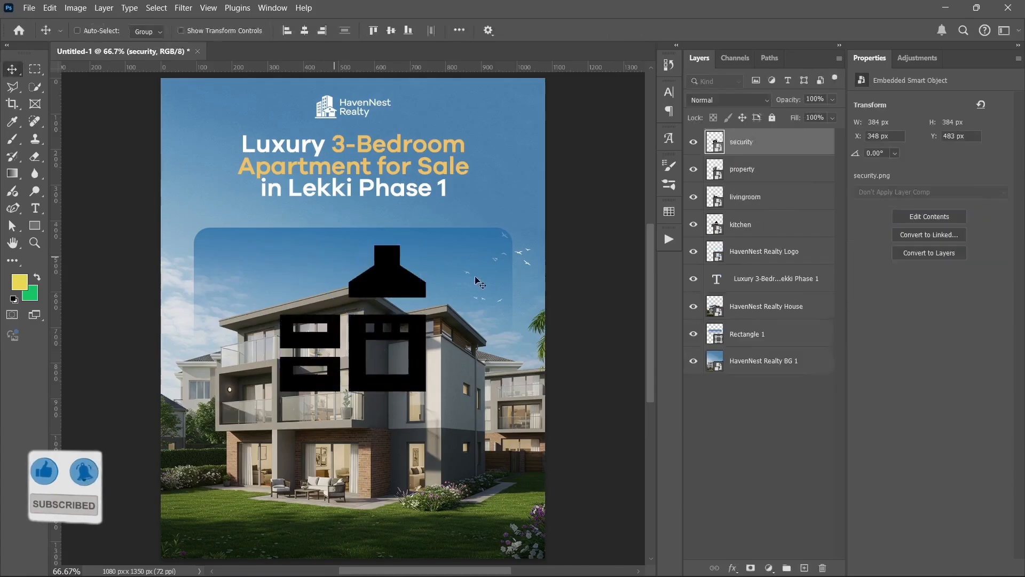
Scale the four stacked icons together to 13.66%, about 56 by 56 px, near the rounded rectangle's upper edge.
{"action": "left_click", "coordinate": [761, 228], "text": "shift"}
{"action": "key", "text": "ctrl+t"}
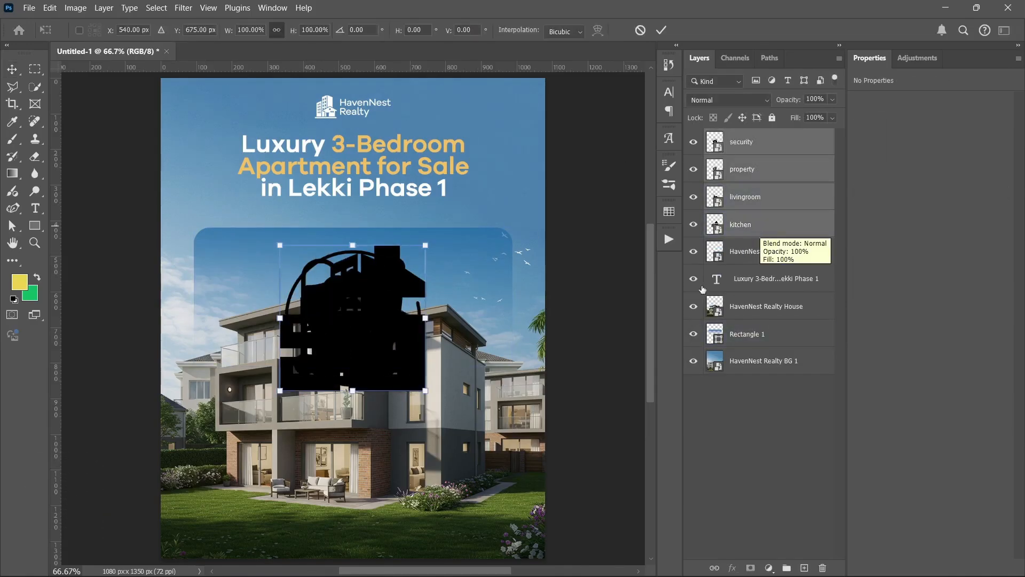
{"action": "left_click_drag", "start_coordinate": [352, 390], "coordinate": [354, 267]}
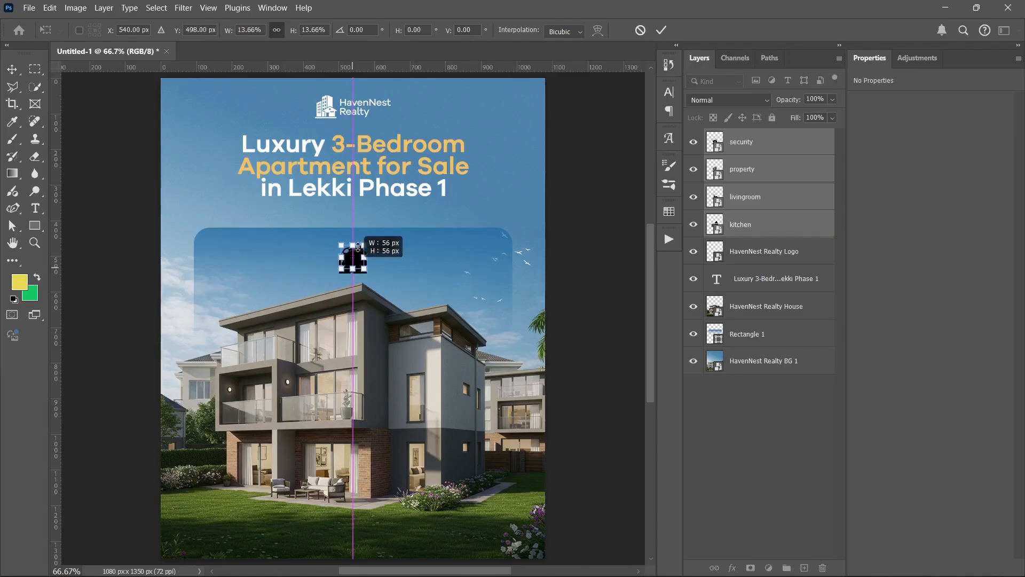
{"action": "key", "text": "Return"}
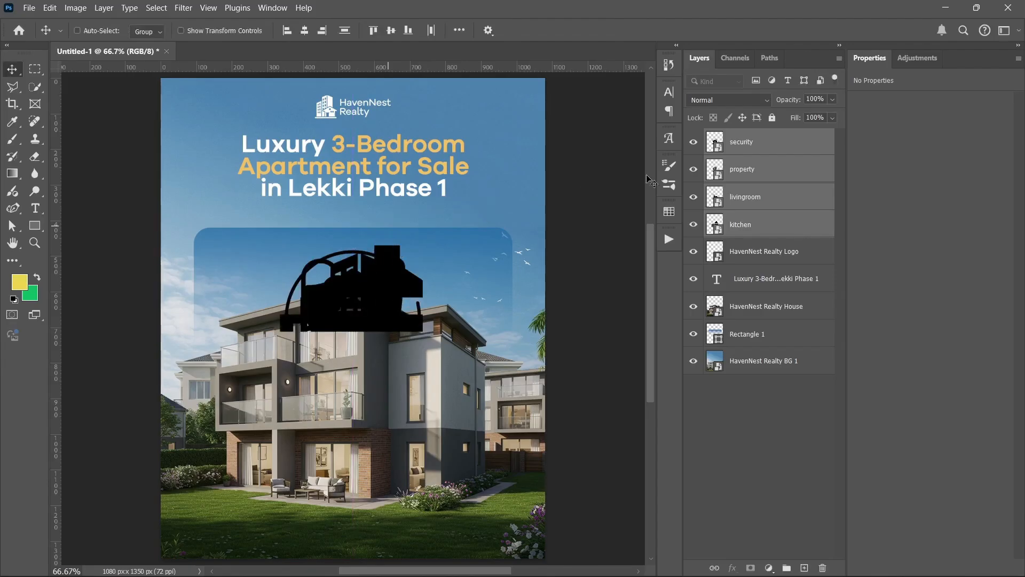
{"action": "left_click", "coordinate": [743, 172]}
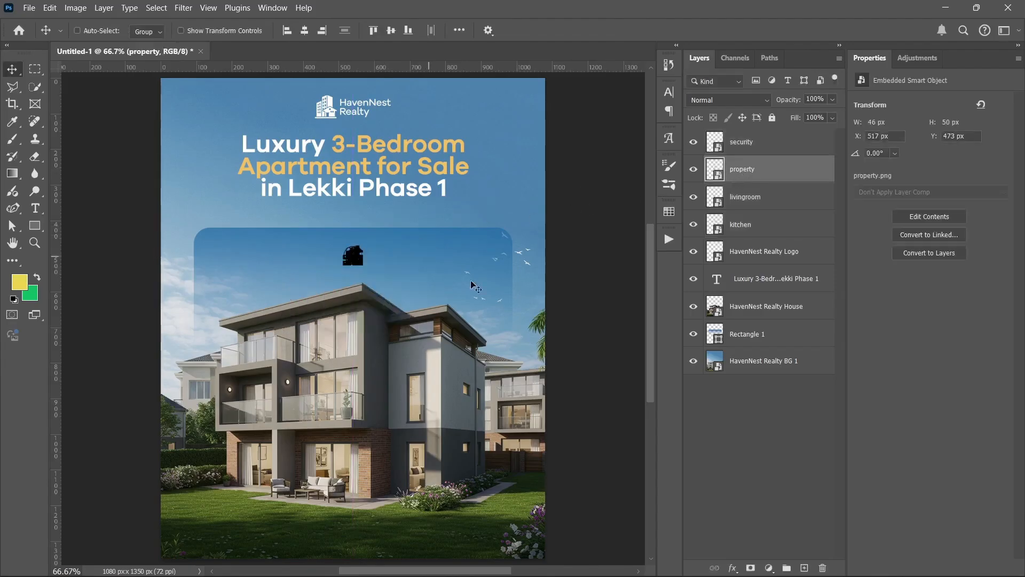
{"action": "left_click", "coordinate": [736, 469]}
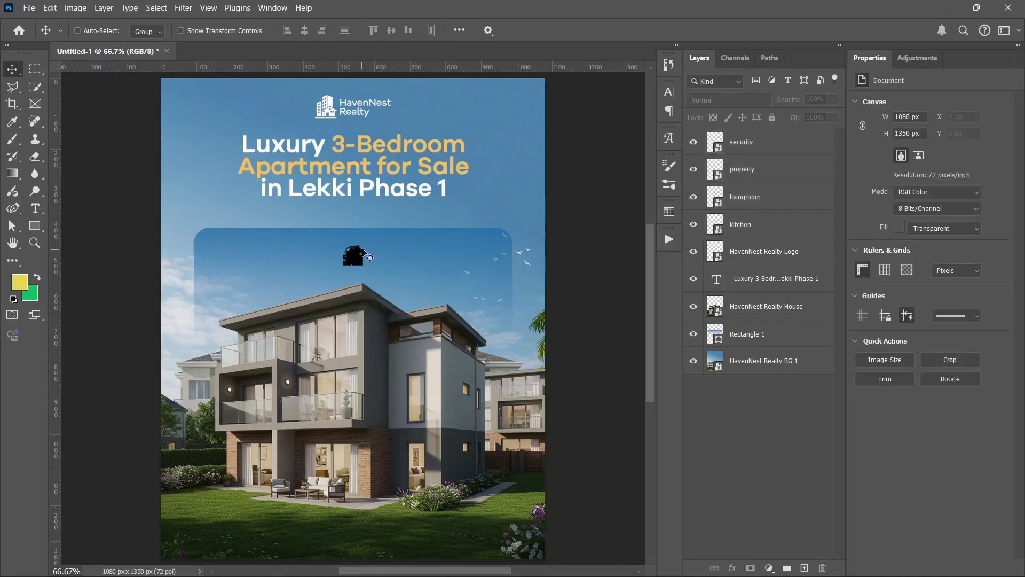
Move the security icon out of the icon stack, about 99 px left and 12 px up.
{"action": "scroll", "coordinate": [362, 248], "scroll_direction": "up", "scroll_amount": 3}
{"action": "scroll", "coordinate": [363, 251], "scroll_direction": "up", "scroll_amount": 8}
{"action": "left_click", "coordinate": [355, 258], "text": "ctrl"}
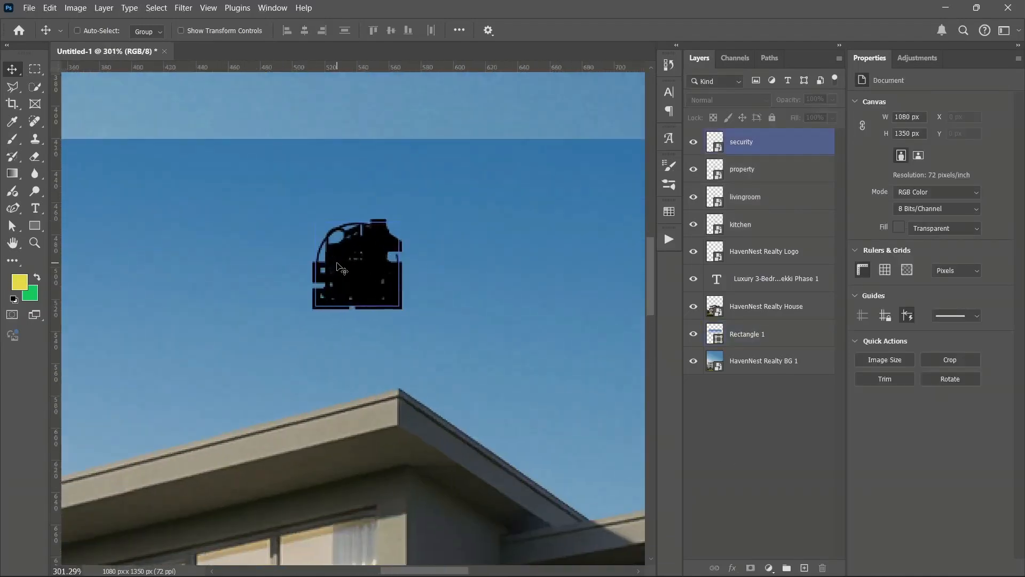
{"action": "left_click", "coordinate": [330, 270]}
{"action": "left_click", "coordinate": [479, 230]}
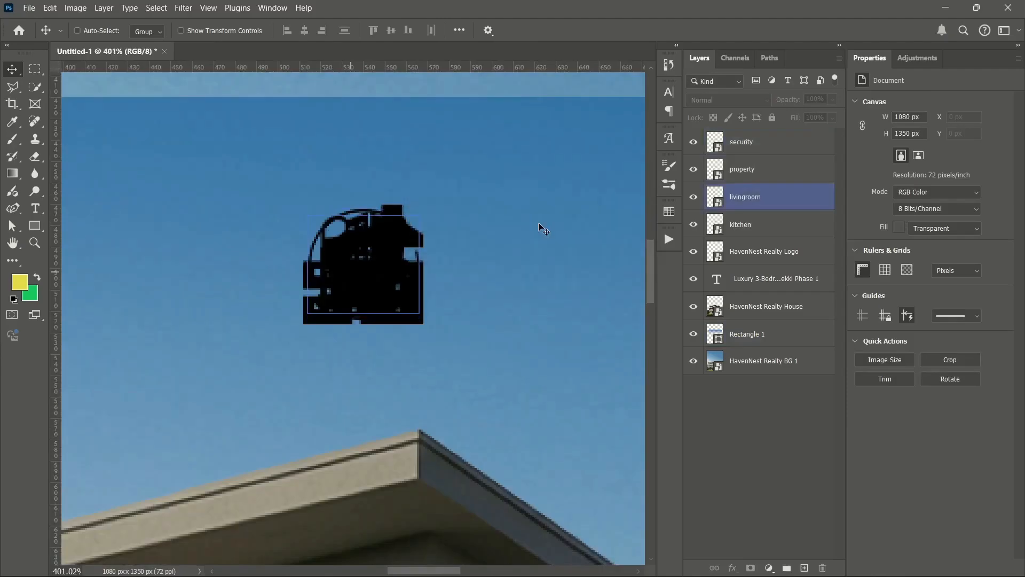
{"action": "left_click", "coordinate": [733, 143]}
{"action": "key", "text": "ctrl+z"}
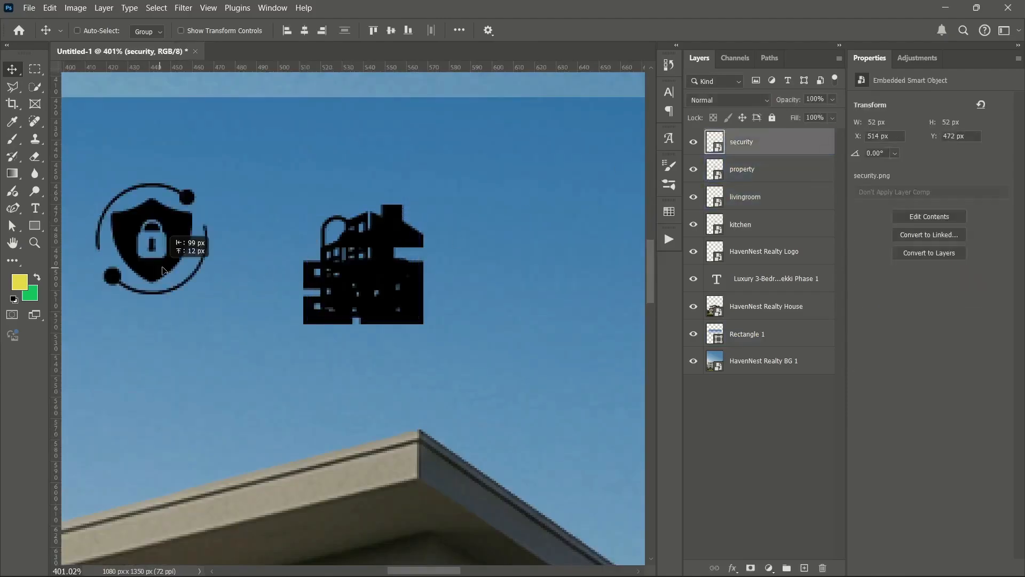
Move the property icon right of the kitchen icon and the livingroom icon below and right of it.
{"action": "left_click", "coordinate": [795, 168]}
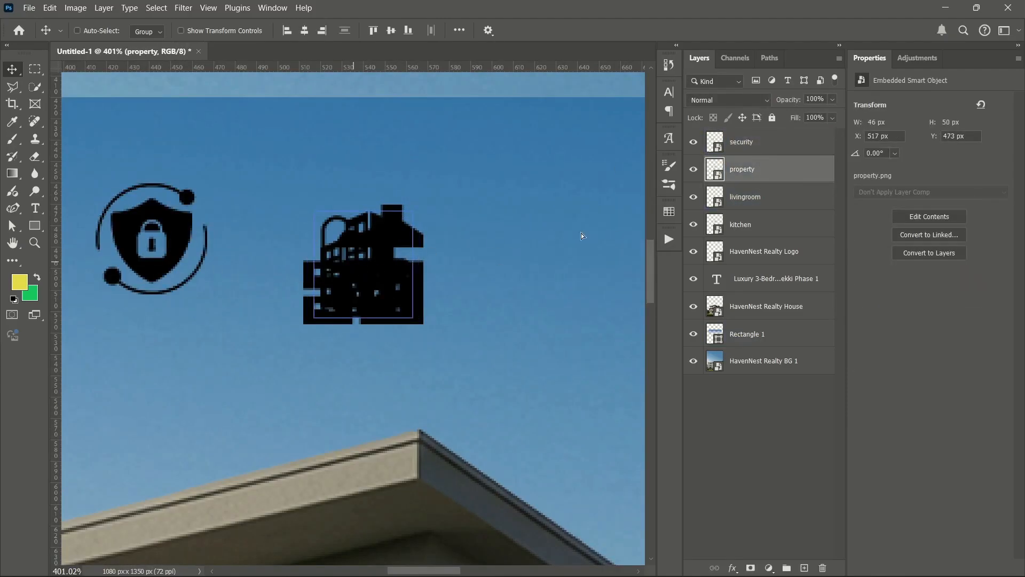
{"action": "left_click_drag", "start_coordinate": [565, 239], "coordinate": [576, 229]}
{"action": "left_click", "coordinate": [747, 197]}
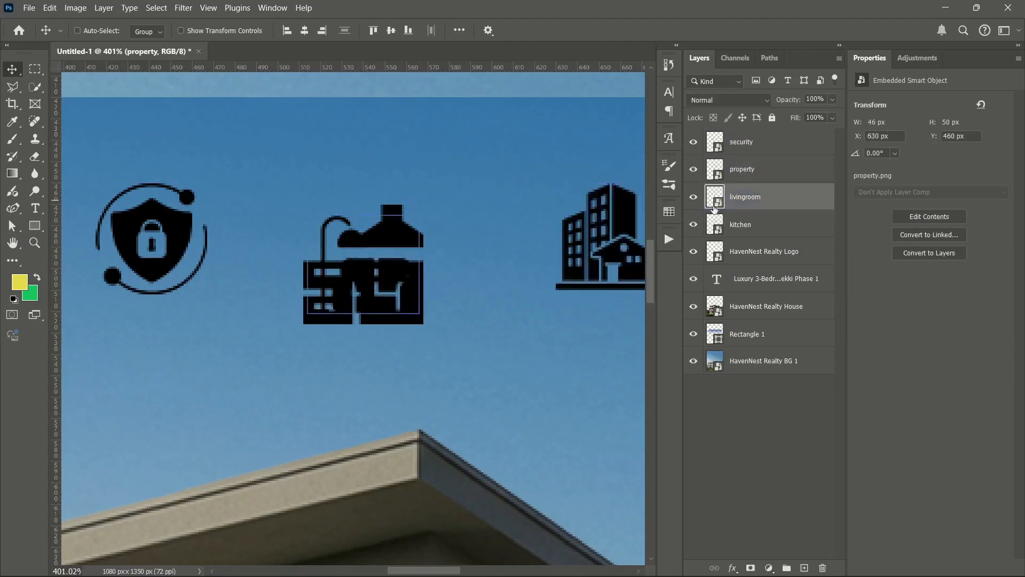
{"action": "left_click_drag", "start_coordinate": [391, 334], "coordinate": [571, 443]}
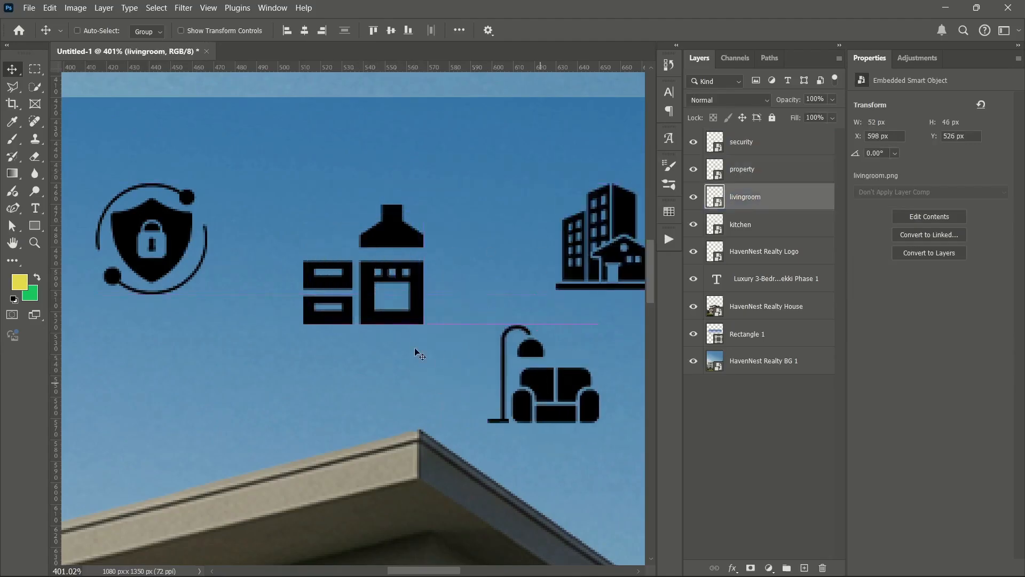
Move the security icon farther left to about X 344 px, away from the kitchen icon.
{"action": "scroll", "coordinate": [379, 304], "scroll_direction": "down", "scroll_amount": 5}
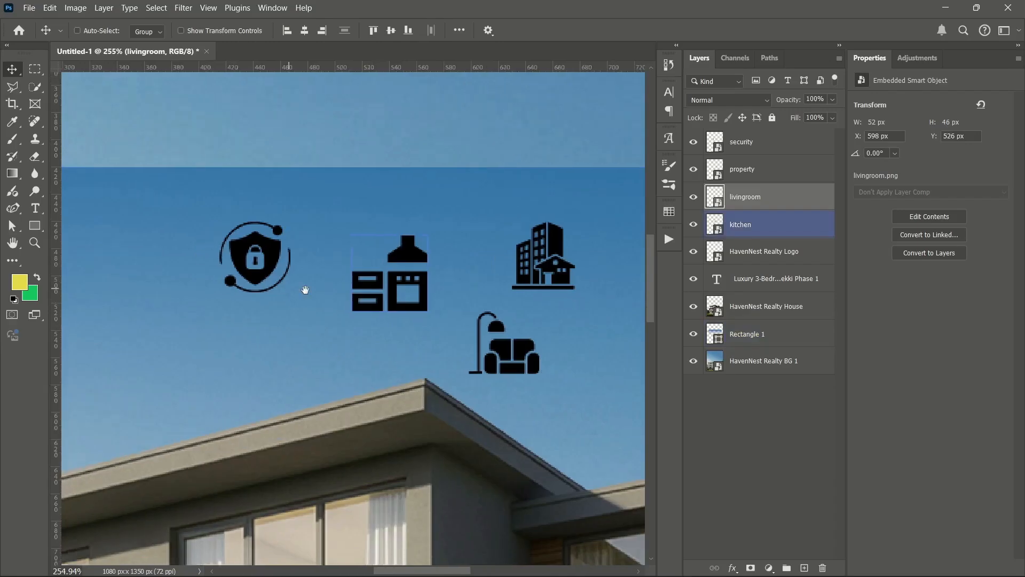
{"action": "scroll", "coordinate": [350, 308], "scroll_direction": "up", "scroll_amount": 1}
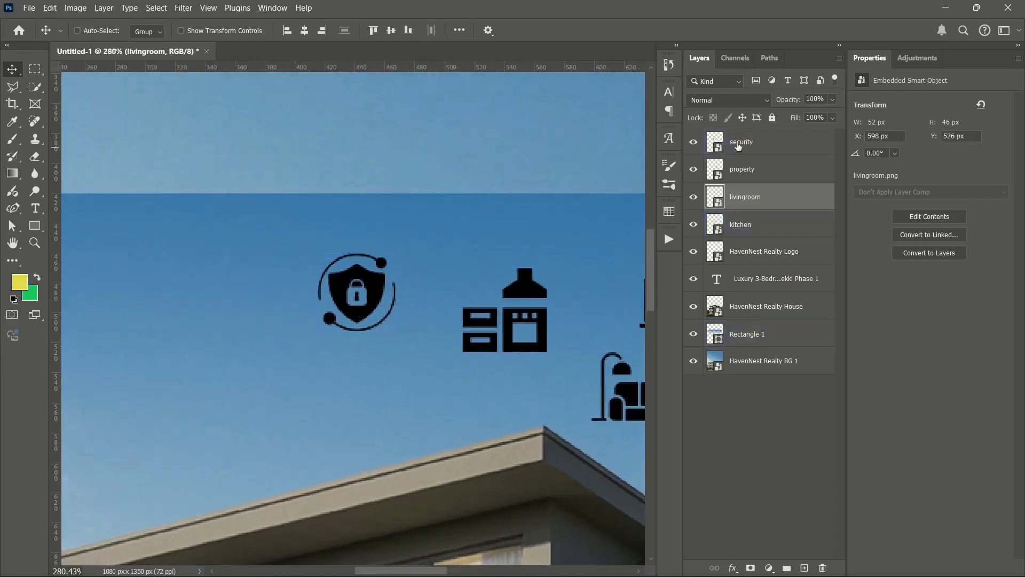
{"action": "left_click", "coordinate": [748, 142]}
{"action": "left_click_drag", "start_coordinate": [338, 294], "coordinate": [235, 294]}
Draw a circle about 86 px in diameter around the security icon with the Ellipse tool.
{"action": "right_click", "coordinate": [34, 233]}
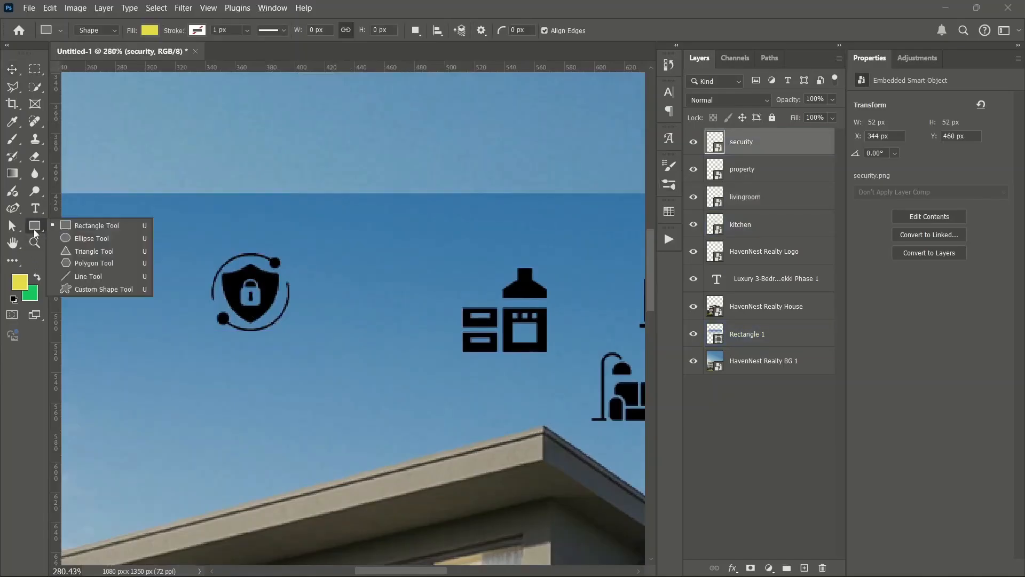
{"action": "left_click", "coordinate": [75, 239]}
{"action": "left_click_drag", "start_coordinate": [182, 232], "coordinate": [318, 357]}
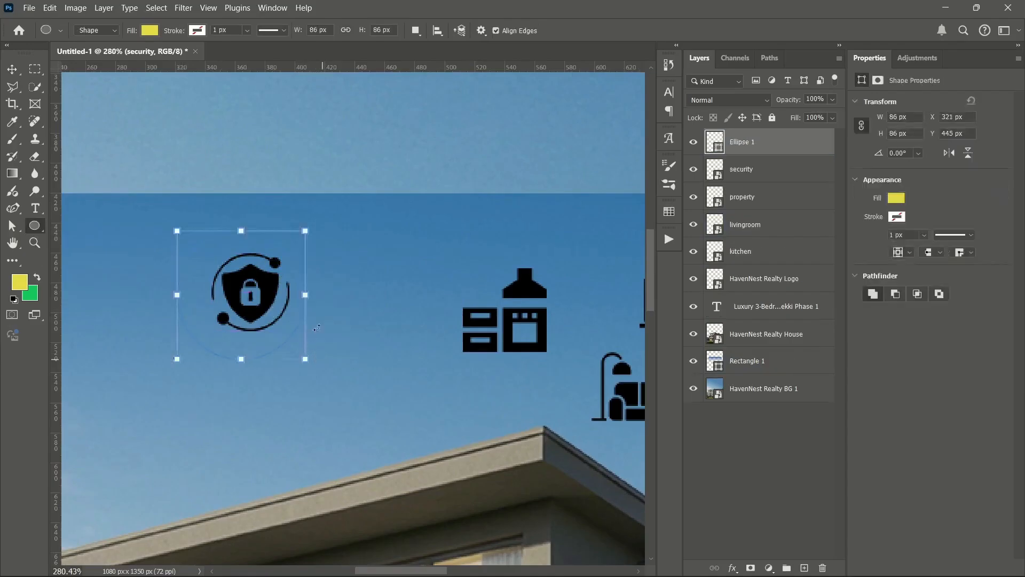
Remove the fill from the circle around the security icon and give it a white stroke.
{"action": "left_click", "coordinate": [897, 199]}
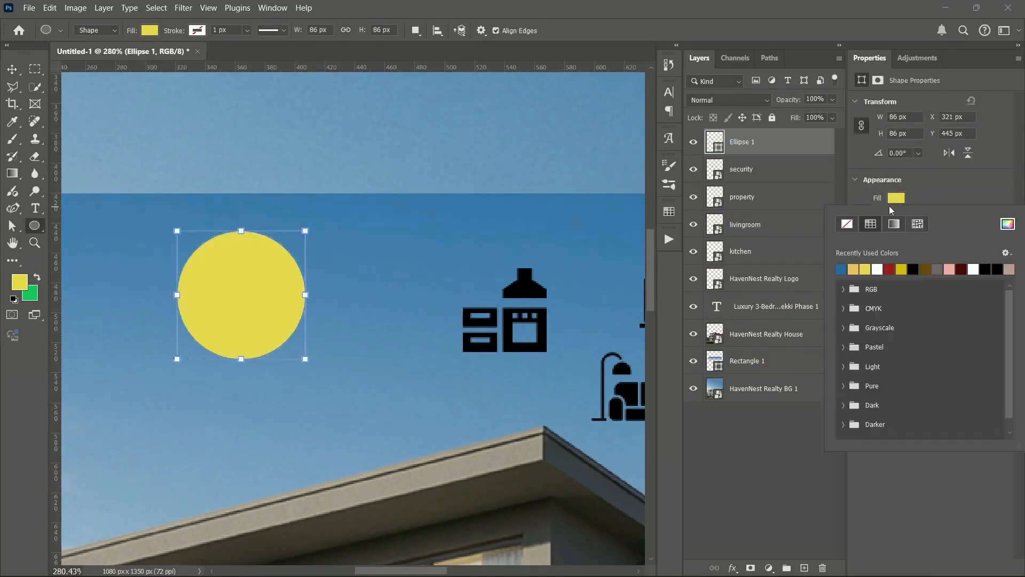
{"action": "left_click", "coordinate": [853, 224]}
{"action": "left_click", "coordinate": [926, 190]}
{"action": "left_click", "coordinate": [897, 216]}
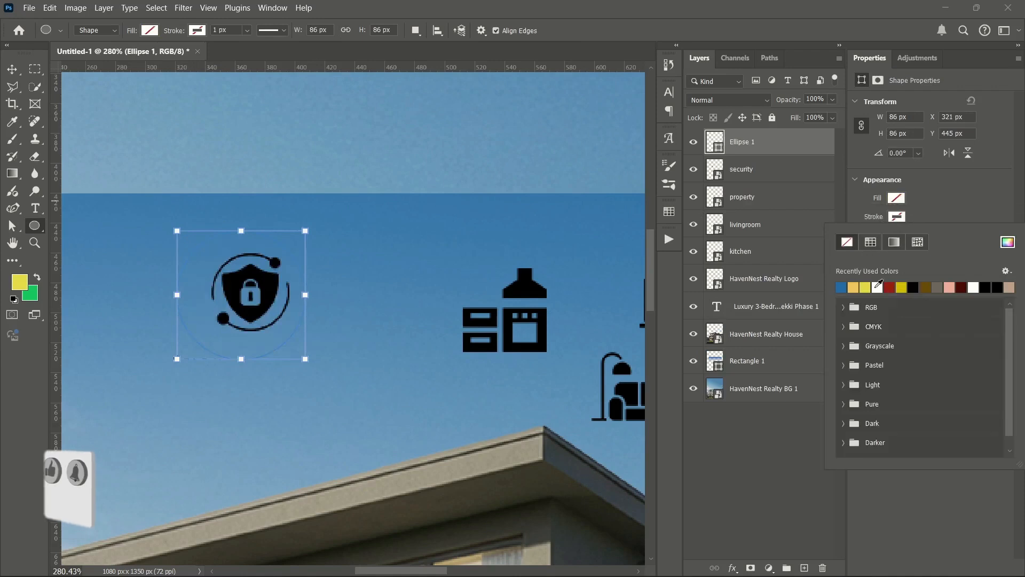
{"action": "left_click", "coordinate": [877, 288]}
{"action": "left_click", "coordinate": [952, 204]}
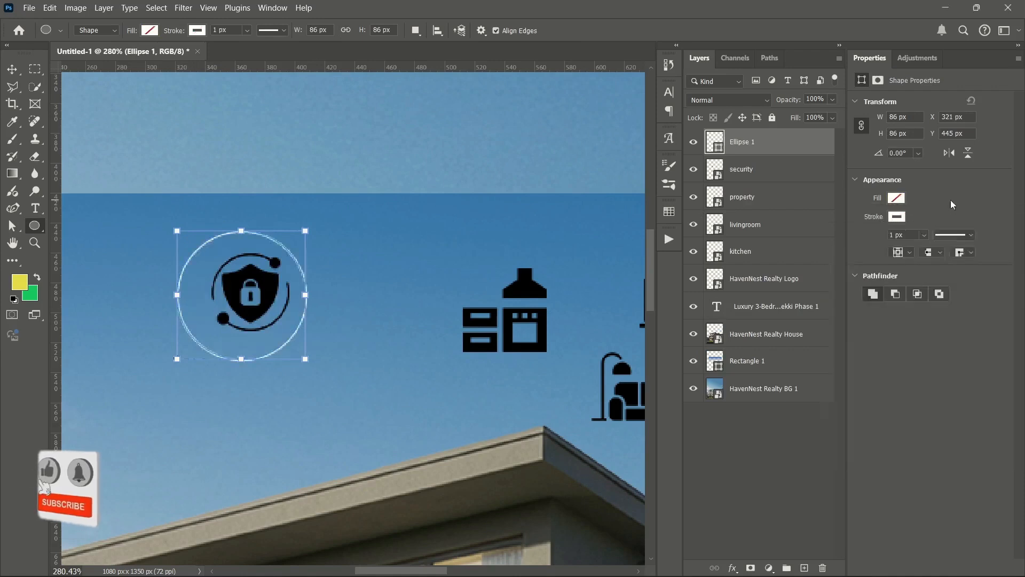
Change the stroke of the circle around the security icon to a dashed line 2 px wide.
{"action": "left_click", "coordinate": [950, 235]}
{"action": "left_click", "coordinate": [939, 298]}
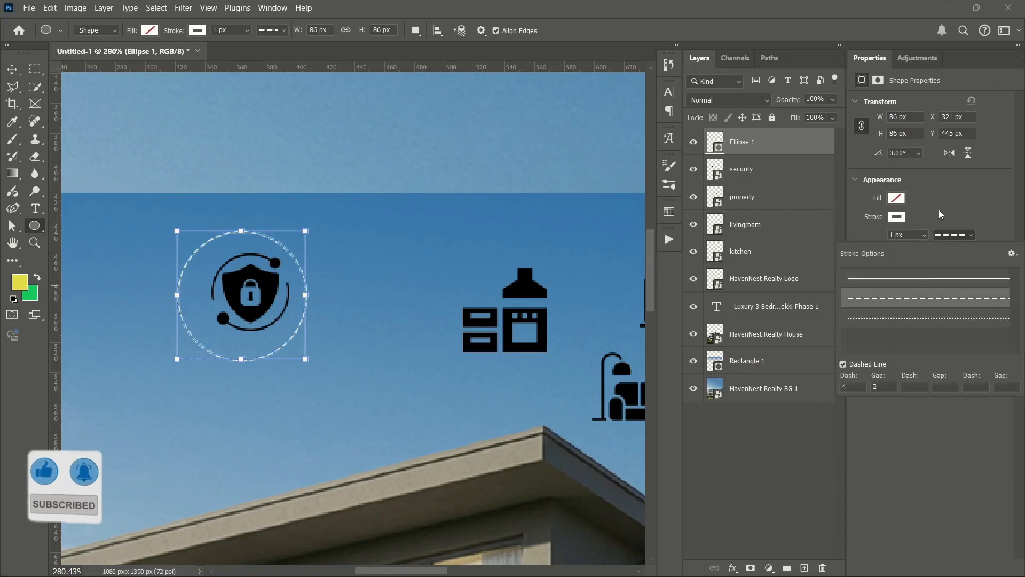
{"action": "left_click", "coordinate": [895, 234]}
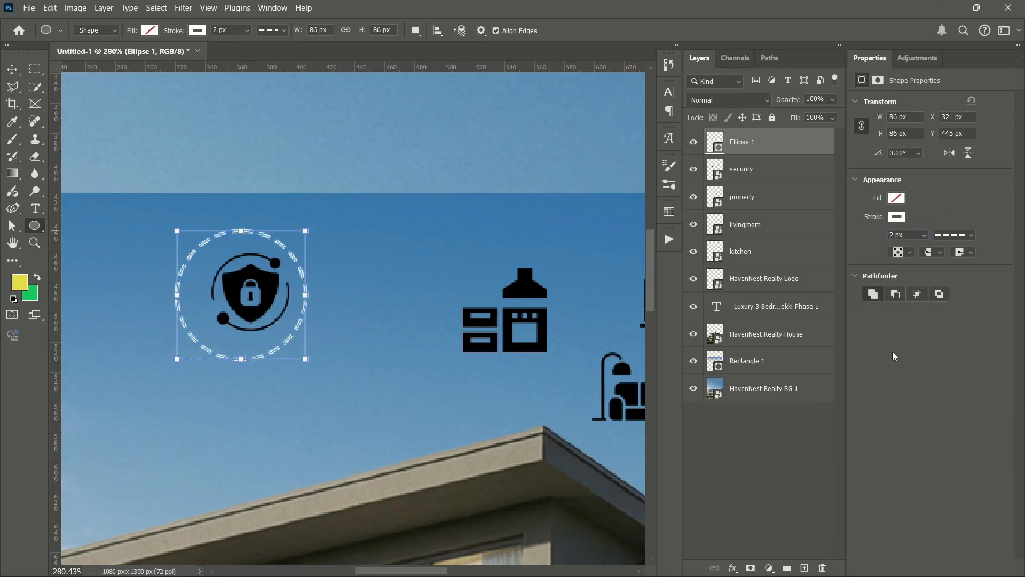
{"action": "left_click", "coordinate": [762, 445]}
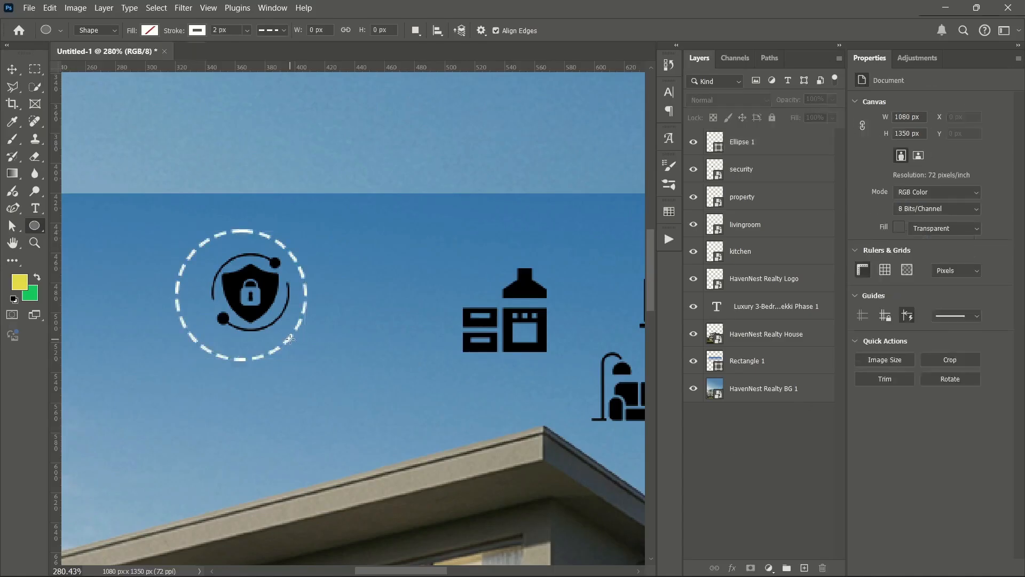
Center the security icon horizontally and vertically inside the dashed circle, using the circle's outline as the alignment selection.
{"action": "key", "text": "v"}
{"action": "left_click", "coordinate": [190, 242]}
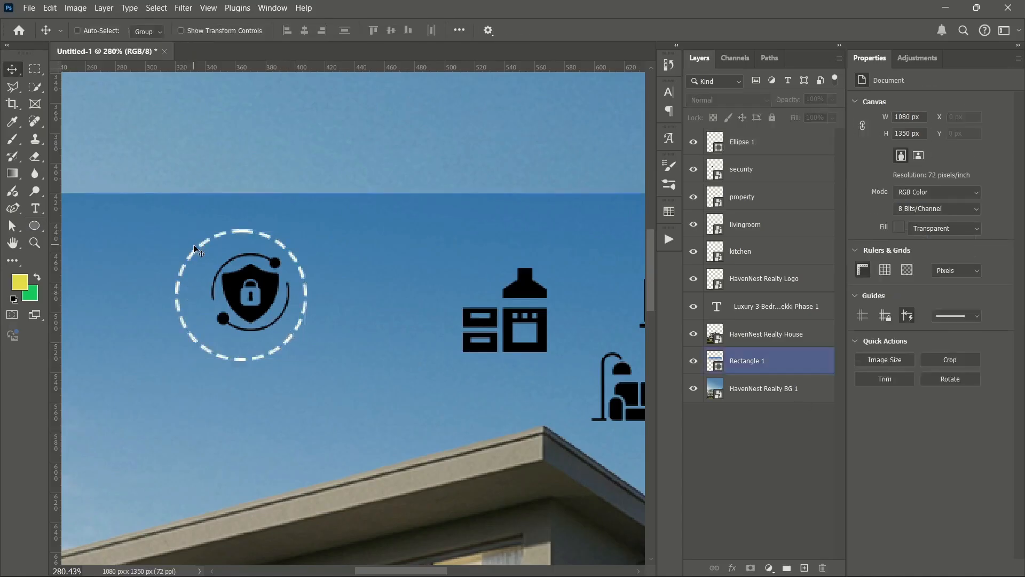
{"action": "left_click", "coordinate": [491, 231]}
{"action": "left_click", "coordinate": [774, 142]}
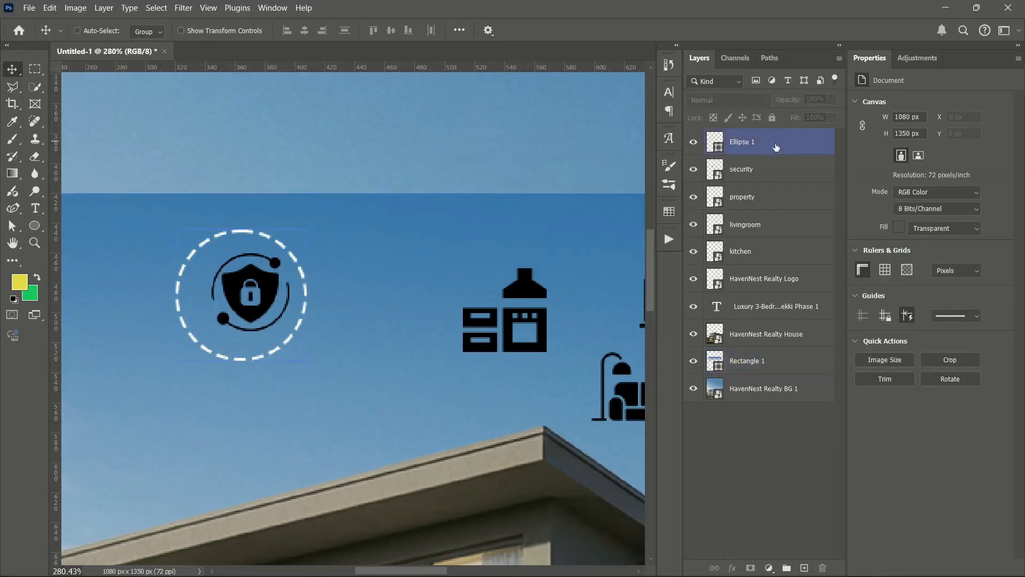
{"action": "left_click", "coordinate": [718, 147], "text": "ctrl"}
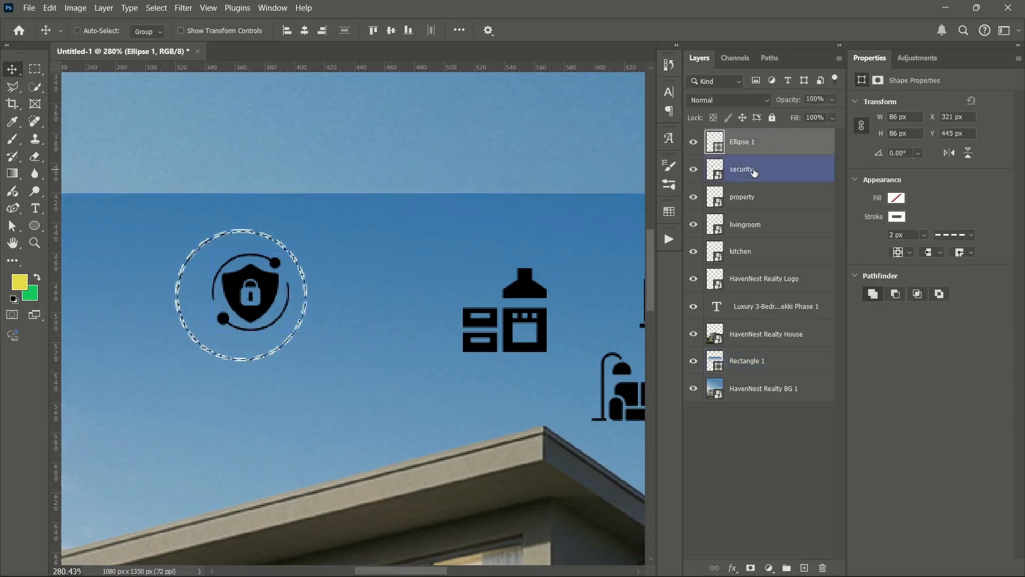
{"action": "left_click", "coordinate": [754, 170]}
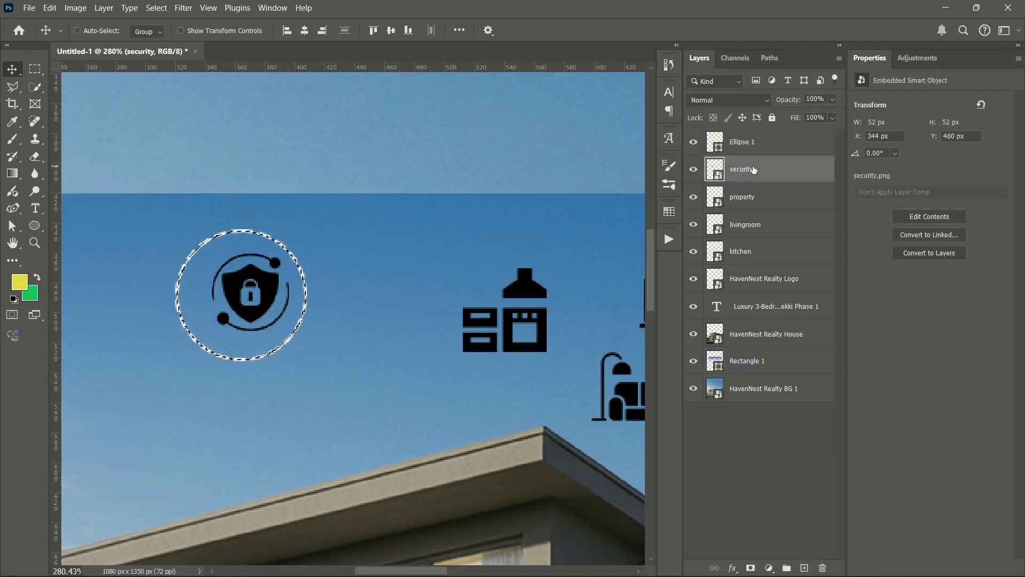
{"action": "left_click", "coordinate": [310, 30]}
{"action": "left_click", "coordinate": [392, 30]}
{"action": "key", "text": "ctrl+d"}
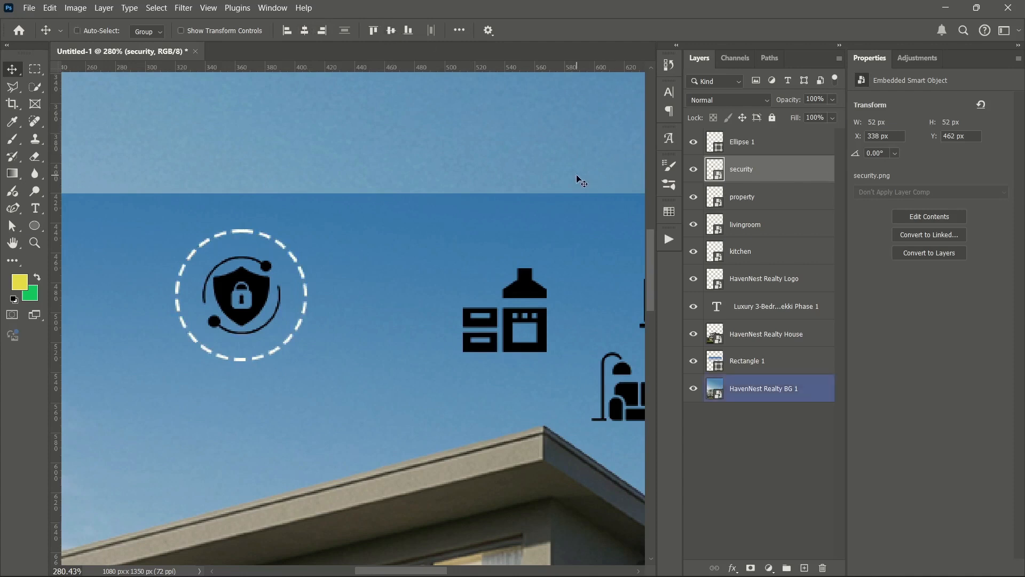
Scale the dashed circle about its center to about 87%, roughly 75 px in diameter.
{"action": "left_click", "coordinate": [751, 144]}
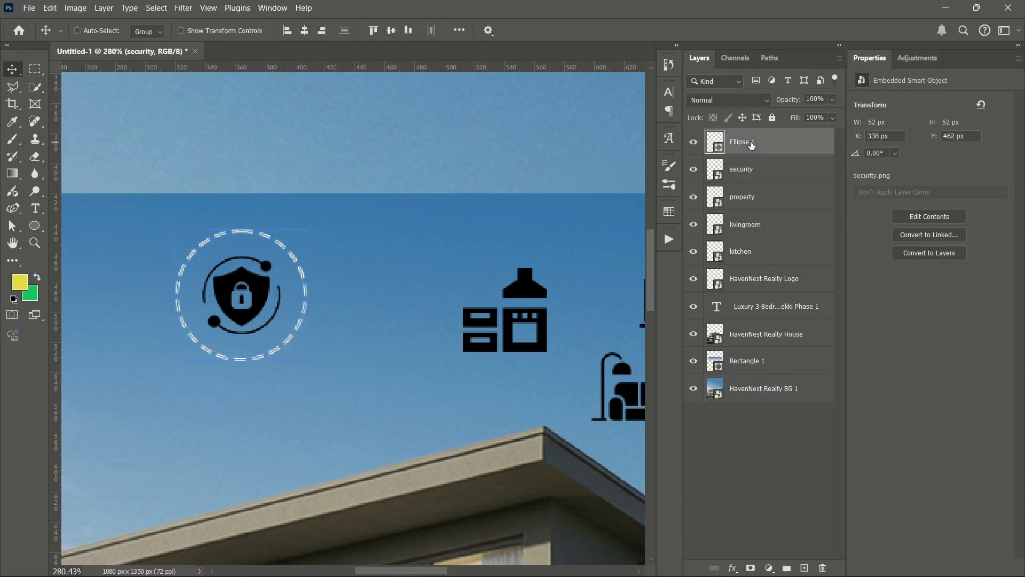
{"action": "key", "text": "ctrl+t"}
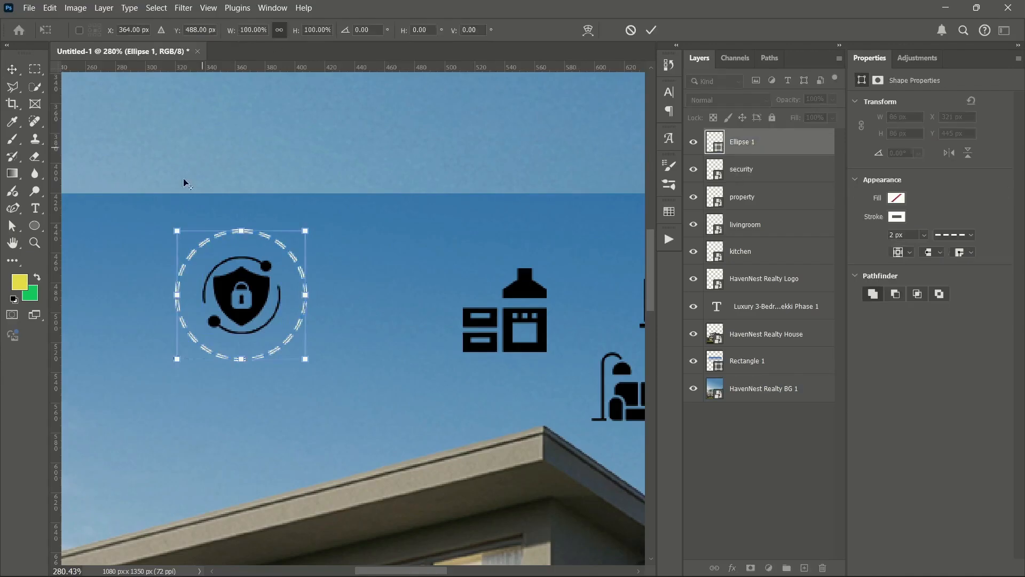
{"action": "left_click_drag", "start_coordinate": [171, 226], "coordinate": [183, 234]}
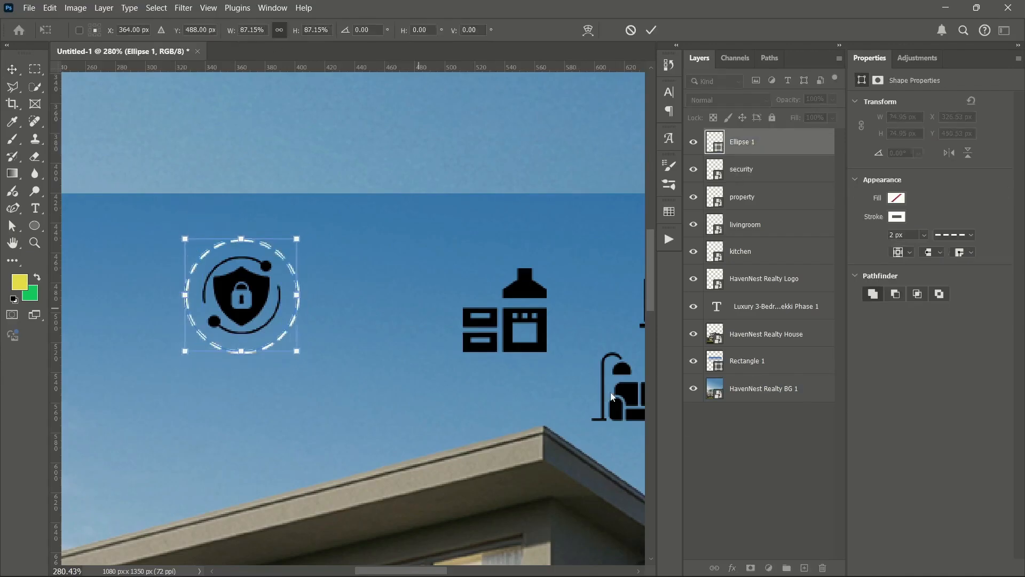
{"action": "key", "text": "Return"}
Apply a white (ffffff) Color Overlay to the security icon and collapse its effects list.
{"action": "left_click", "coordinate": [775, 170]}
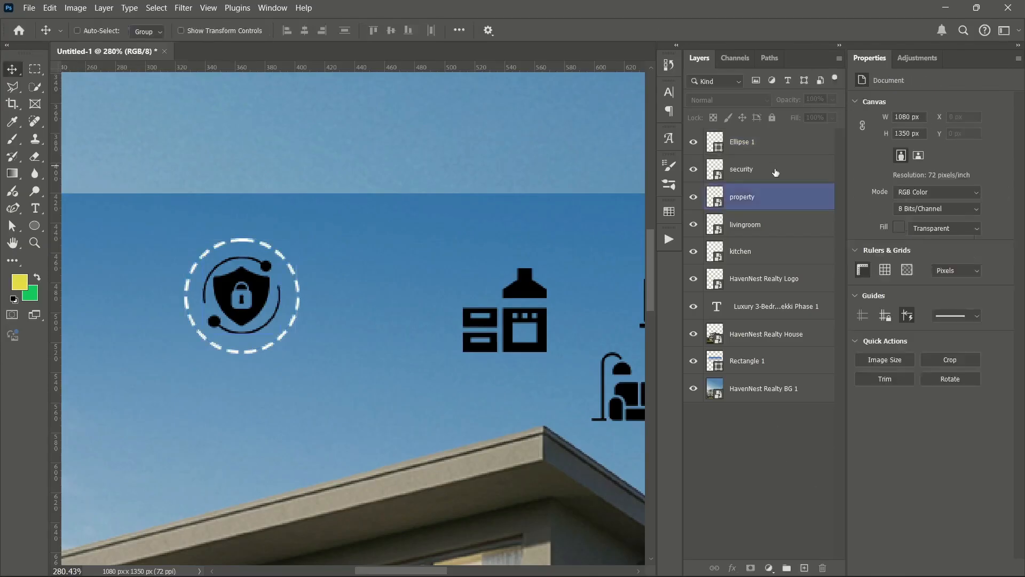
{"action": "left_click", "coordinate": [732, 568]}
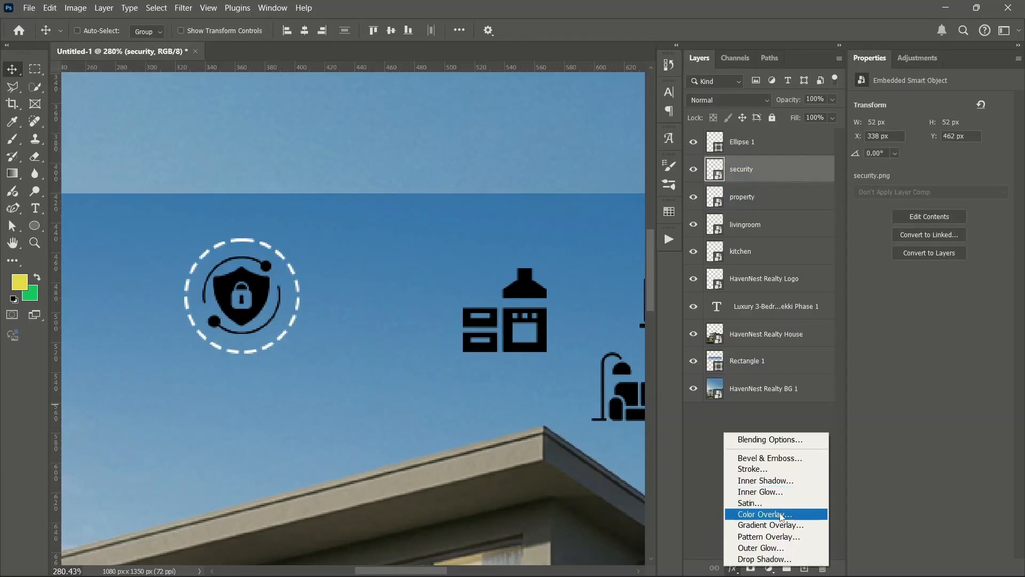
{"action": "left_click", "coordinate": [782, 514]}
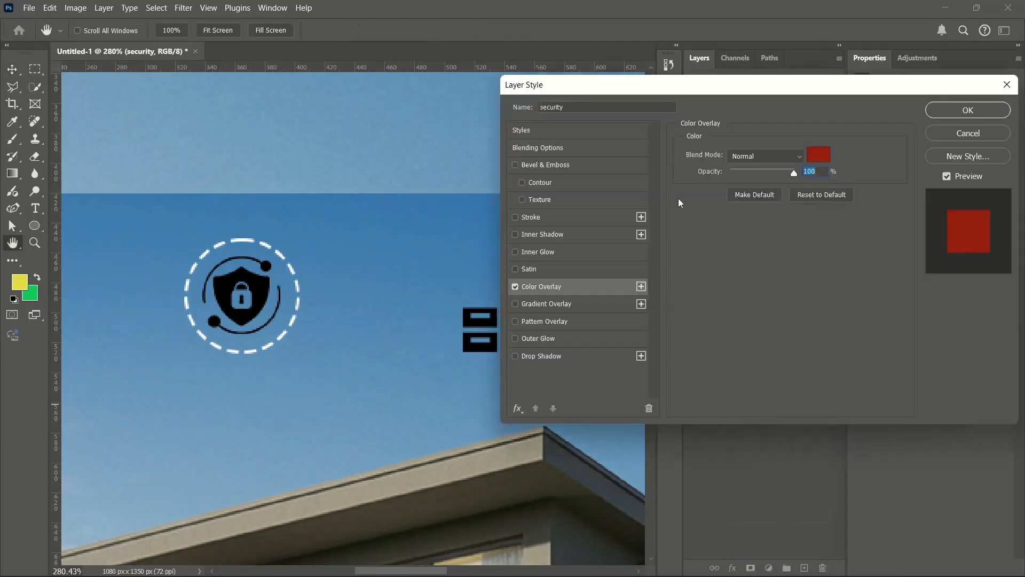
{"action": "left_click", "coordinate": [811, 160]}
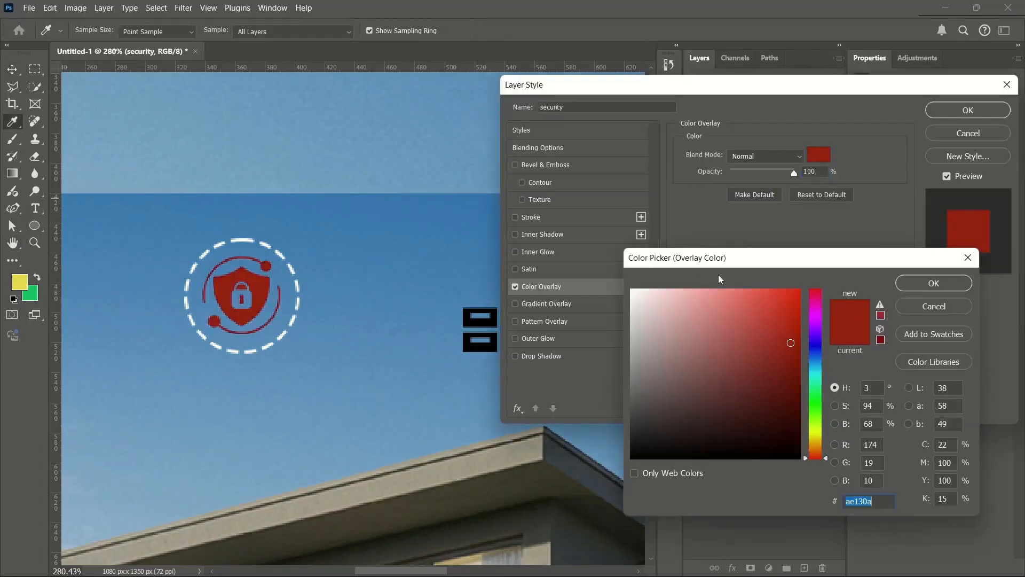
{"action": "type", "text": "ffffff"}
{"action": "left_click", "coordinate": [914, 288]}
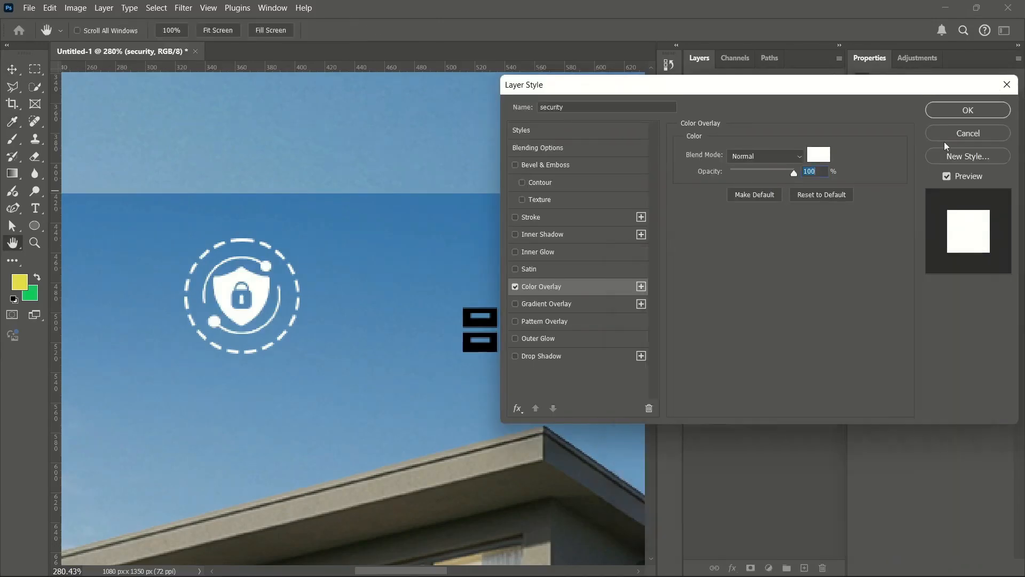
{"action": "left_click", "coordinate": [968, 110]}
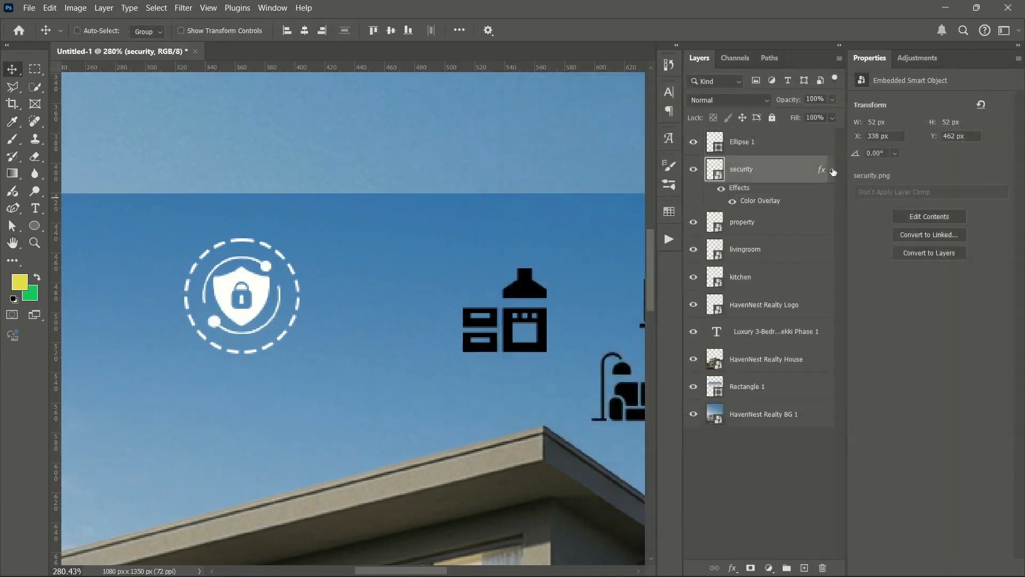
{"action": "left_click", "coordinate": [832, 169]}
{"action": "left_click", "coordinate": [767, 523]}
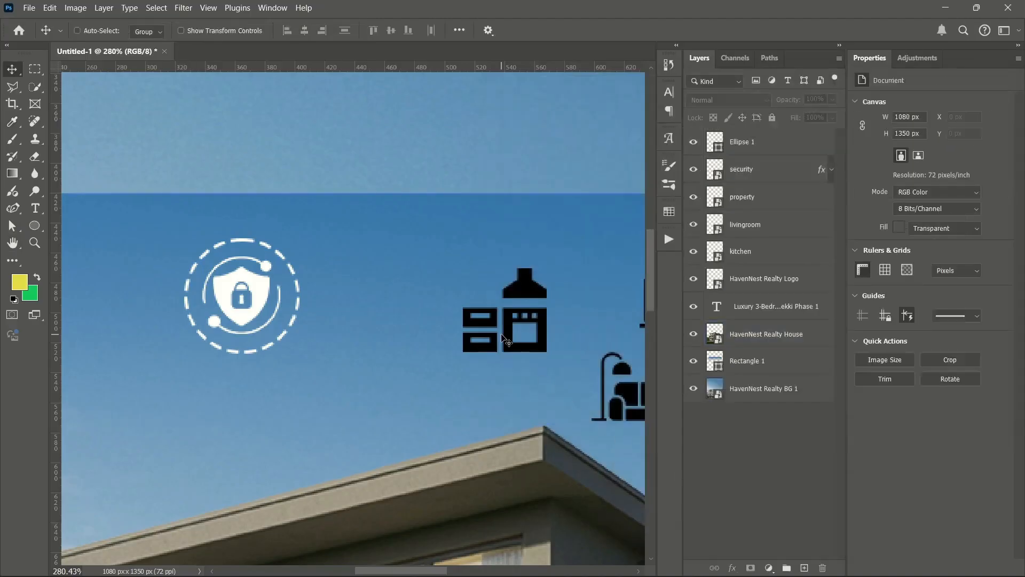
Copy the security icon's white Color Overlay to the property, livingroom and kitchen layers.
{"action": "left_click", "coordinate": [501, 336], "text": "ctrl"}
{"action": "key", "text": "ctrl+0"}
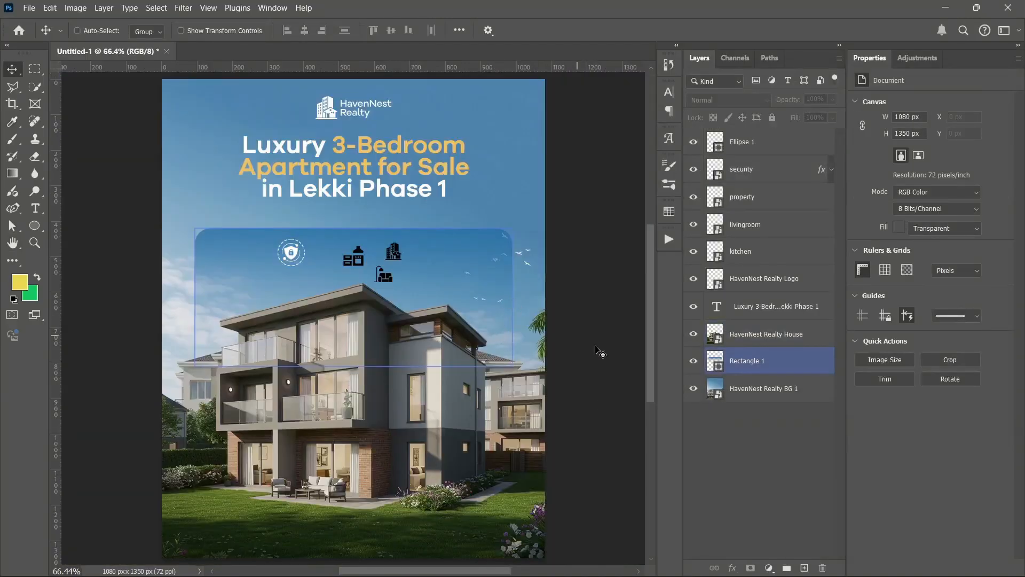
{"action": "scroll", "coordinate": [304, 271], "scroll_direction": "up", "scroll_amount": 6}
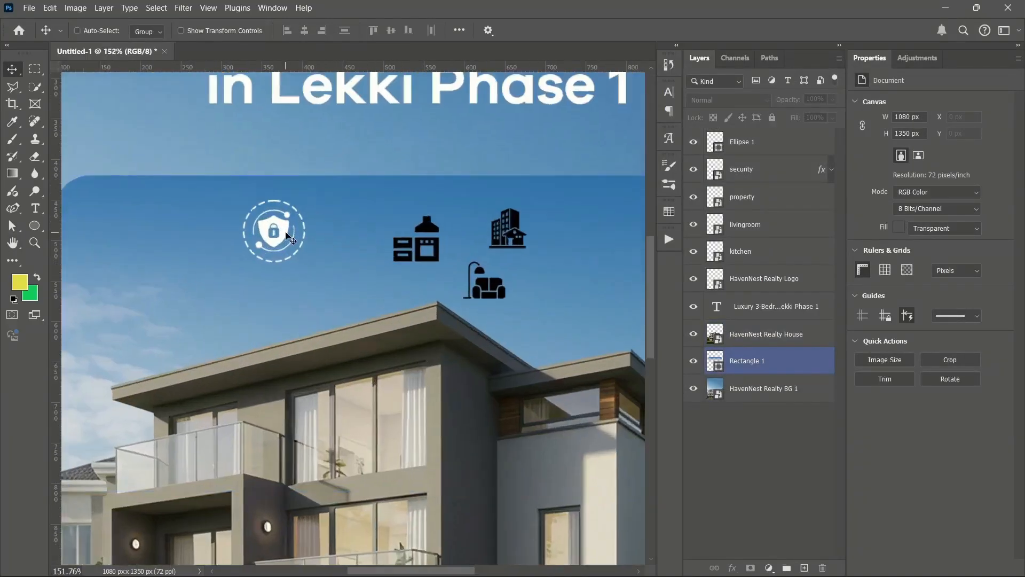
{"action": "left_click_drag", "start_coordinate": [400, 232], "coordinate": [309, 277]}
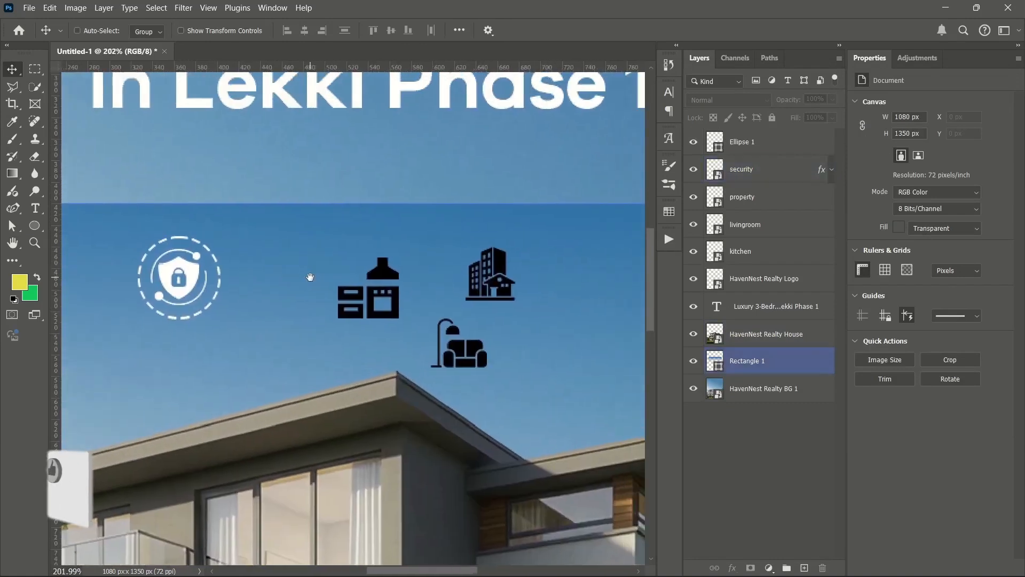
{"action": "left_click", "coordinate": [785, 196]}
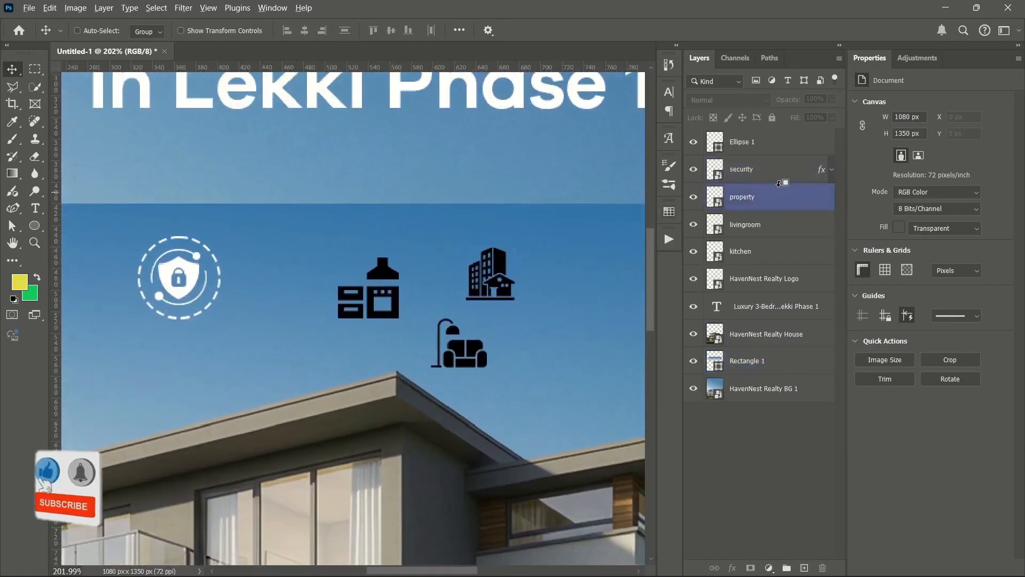
{"action": "left_click", "coordinate": [825, 171]}
{"action": "left_click_drag", "start_coordinate": [826, 172], "coordinate": [821, 250]}
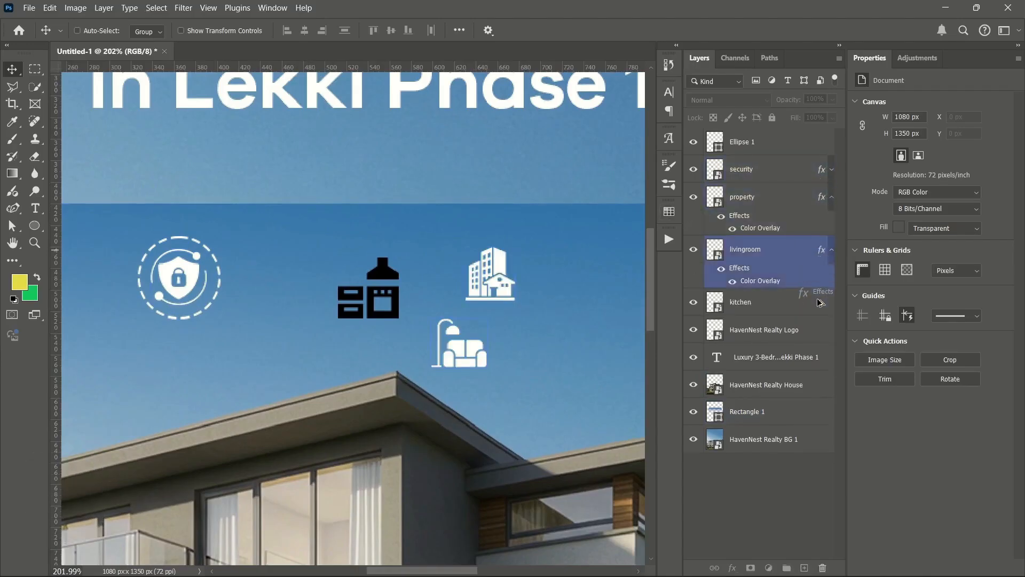
{"action": "left_click_drag", "start_coordinate": [820, 302], "coordinate": [822, 300]}
Collapse the effects lists of the livingroom, property and kitchen layers.
{"action": "left_click", "coordinate": [826, 251]}
{"action": "left_click", "coordinate": [830, 251]}
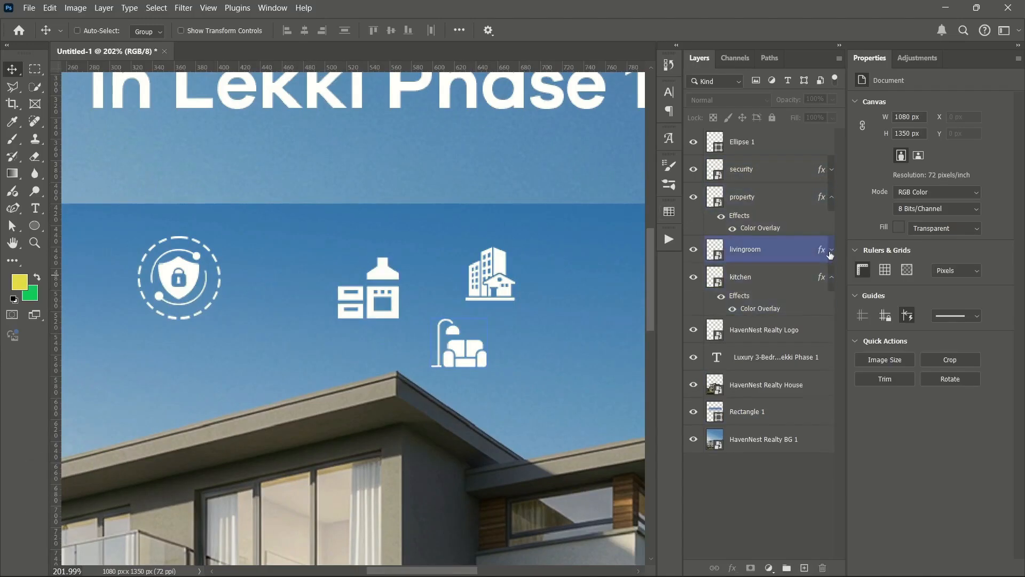
{"action": "left_click", "coordinate": [826, 197]}
{"action": "left_click", "coordinate": [831, 197]}
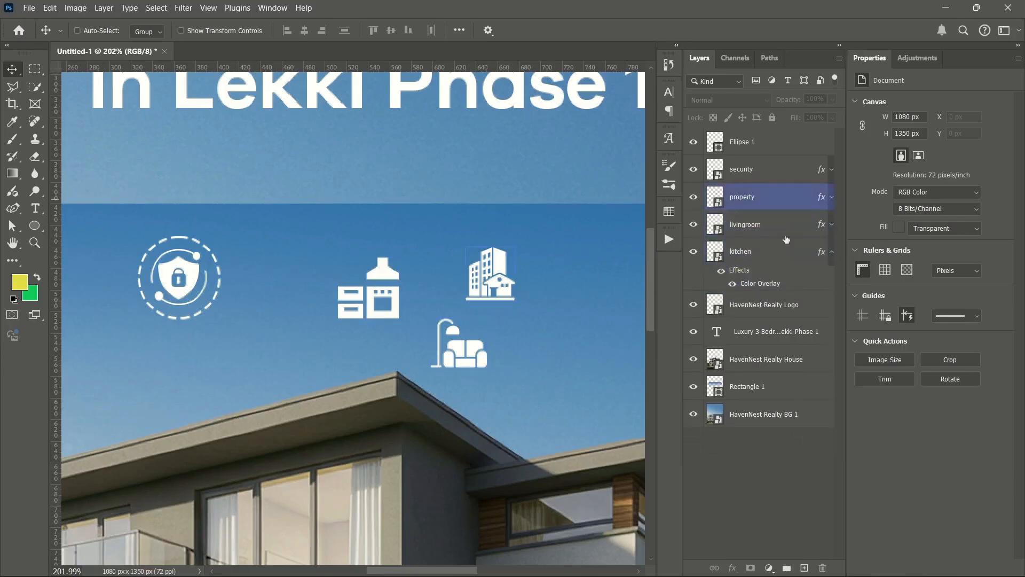
{"action": "left_click", "coordinate": [830, 252]}
{"action": "left_click", "coordinate": [768, 361]}
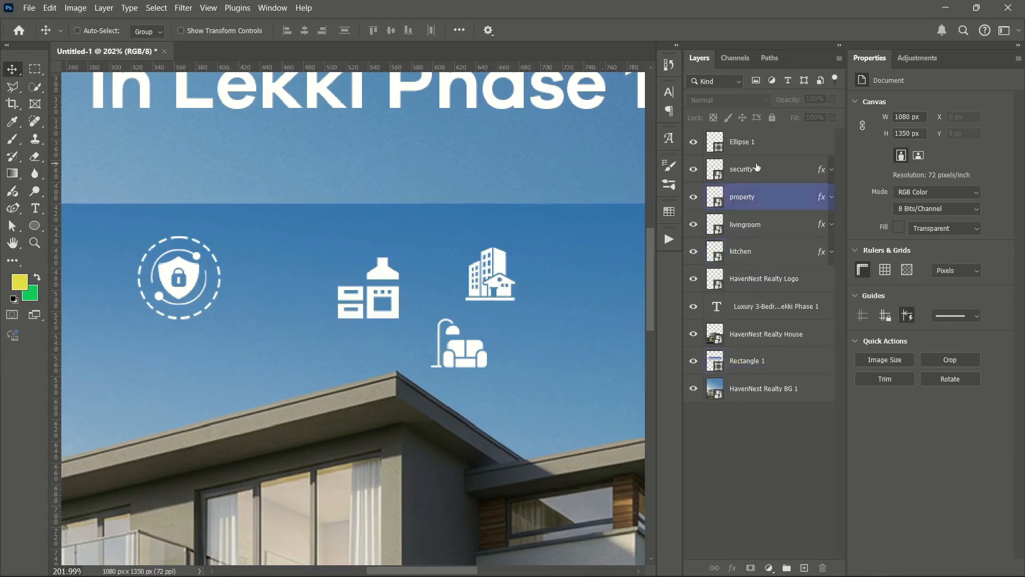
Duplicate the dashed circle layer four times, placing one copy directly beneath each of the security, property, livingroom and kitchen layers.
{"action": "left_click", "coordinate": [767, 145]}
{"action": "left_click_drag", "start_coordinate": [768, 143], "coordinate": [790, 348]}
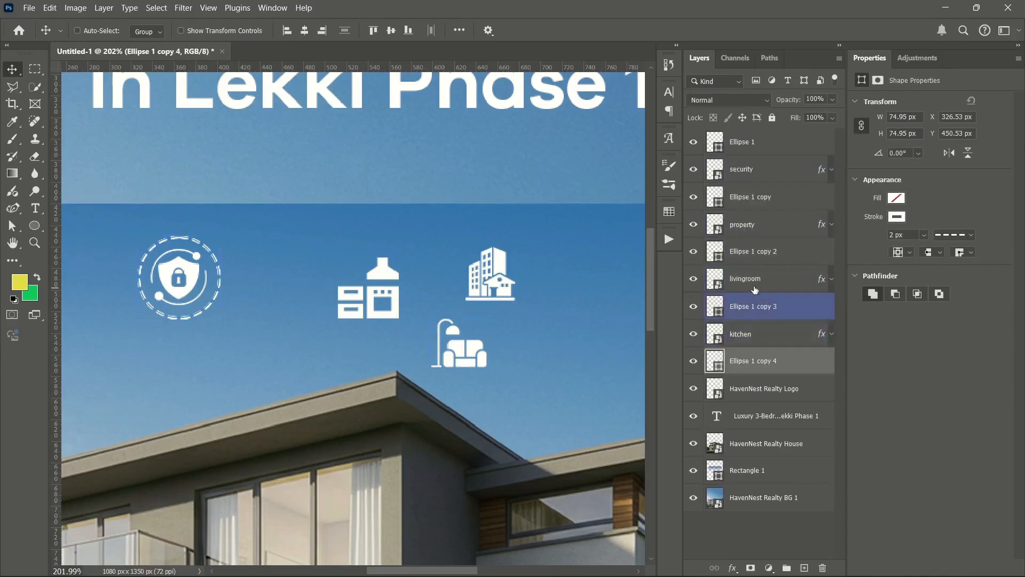
{"action": "scroll", "coordinate": [196, 255], "scroll_direction": "down", "scroll_amount": 5}
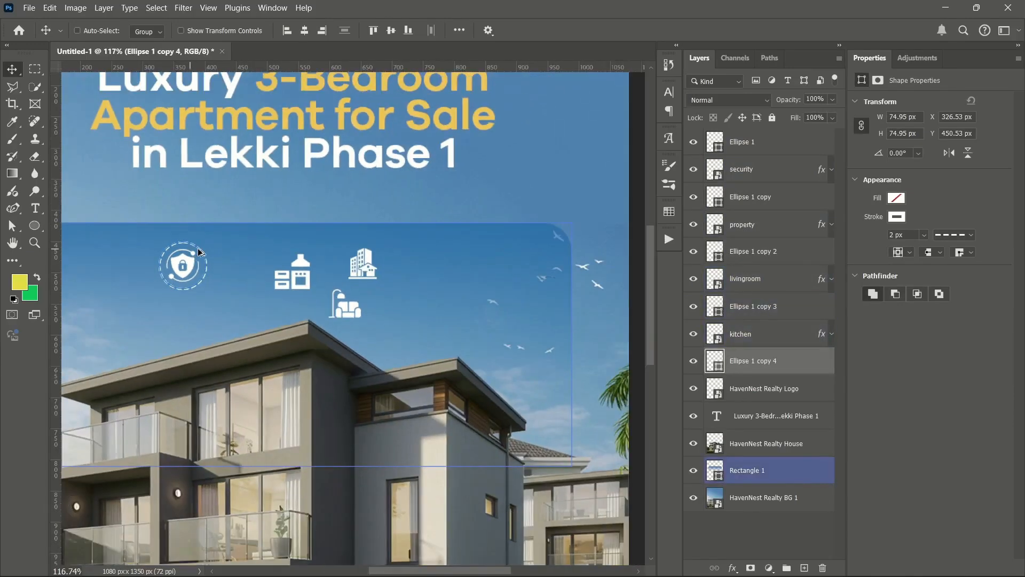
Group the security icon with its circle, and the property icon with the circle copy above it.
{"action": "left_click", "coordinate": [722, 161]}
{"action": "left_click", "coordinate": [771, 146], "text": "ctrl"}
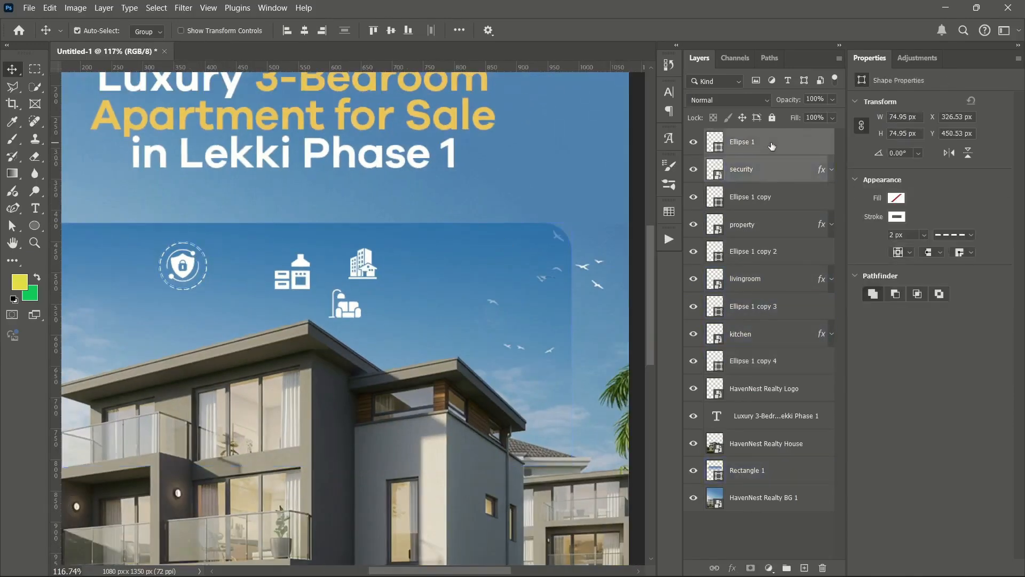
{"action": "key", "text": "ctrl+g"}
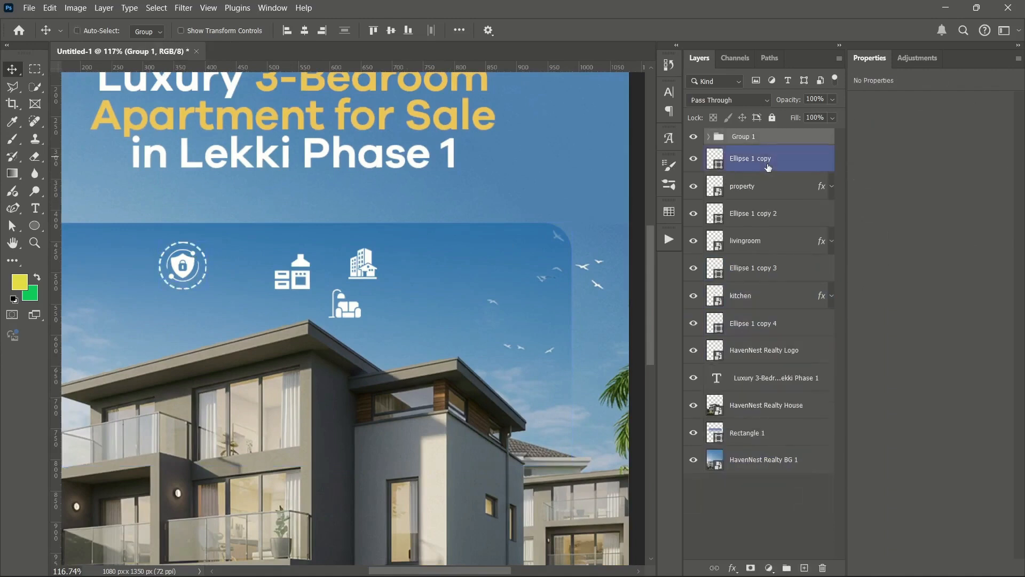
{"action": "left_click", "coordinate": [768, 160]}
{"action": "left_click", "coordinate": [765, 186], "text": "ctrl"}
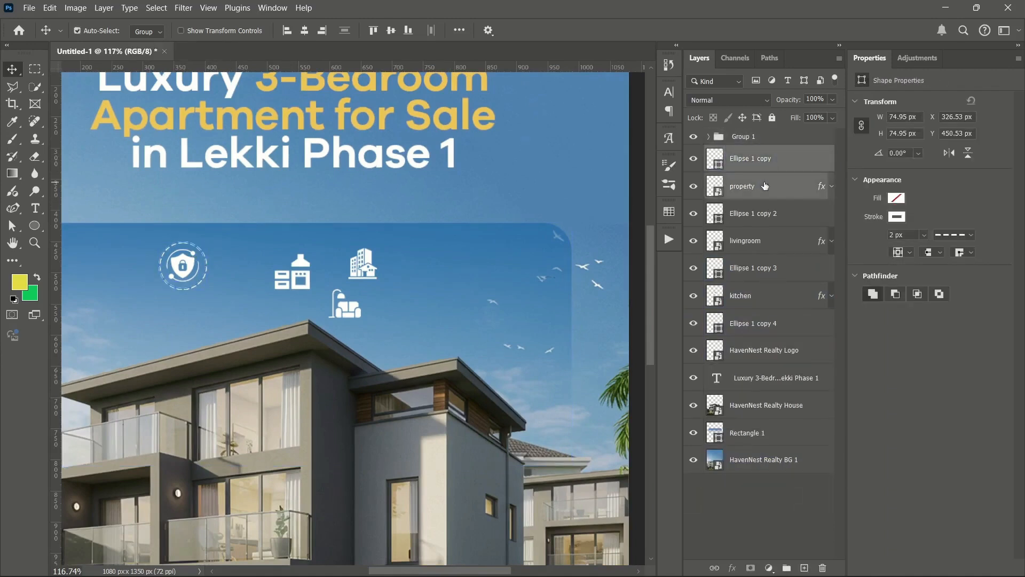
{"action": "key", "text": "ctrl+g"}
Group the livingroom icon and the kitchen icon, each with the circle copy directly above it.
{"action": "left_click", "coordinate": [764, 179]}
{"action": "left_click", "coordinate": [762, 208], "text": "ctrl"}
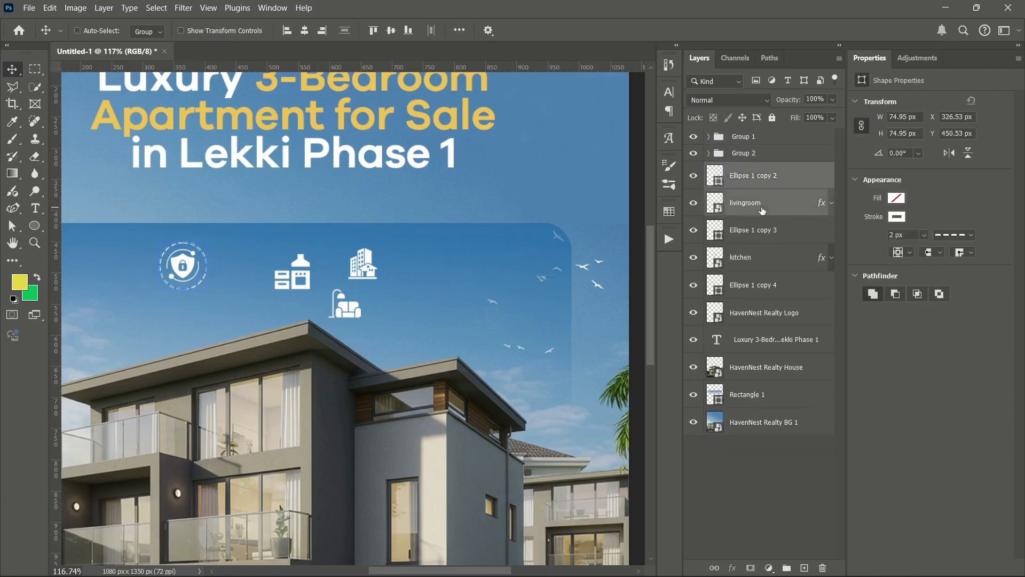
{"action": "key", "text": "ctrl+g"}
{"action": "left_click", "coordinate": [764, 194]}
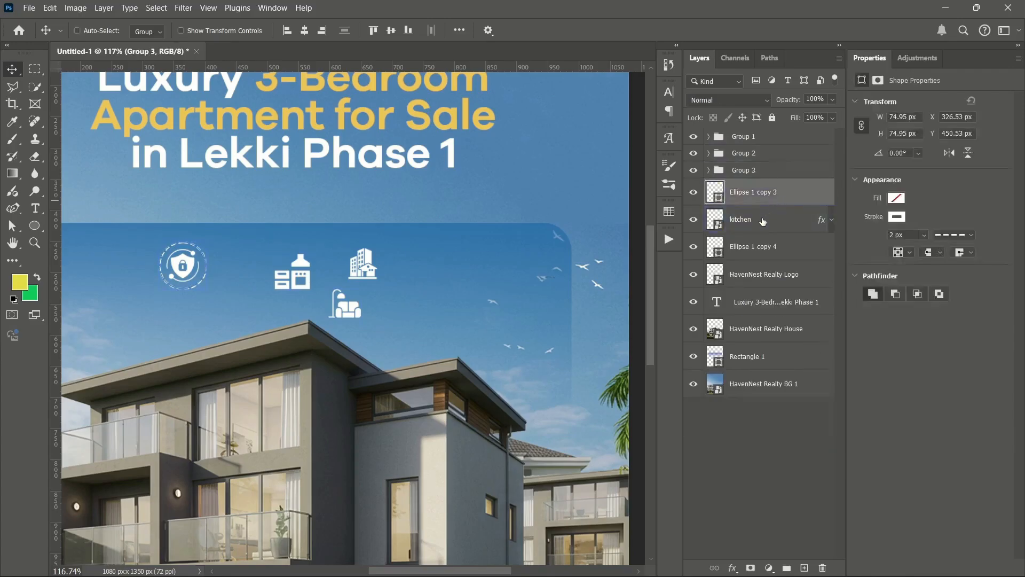
{"action": "left_click", "coordinate": [761, 222], "text": "ctrl"}
{"action": "key", "text": "ctrl+g"}
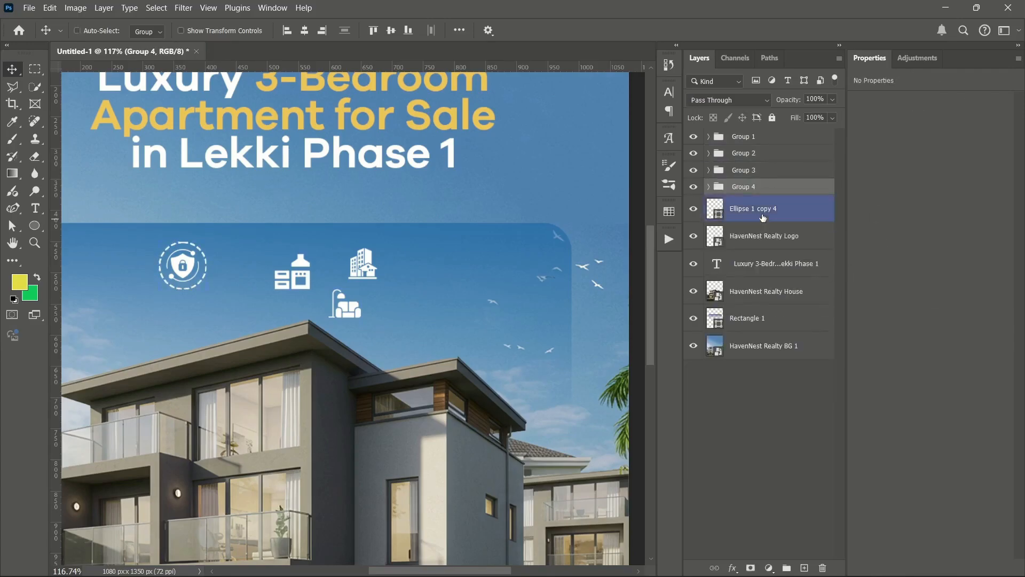
{"action": "left_click", "coordinate": [761, 219]}
{"action": "left_click", "coordinate": [760, 232], "text": "ctrl"}
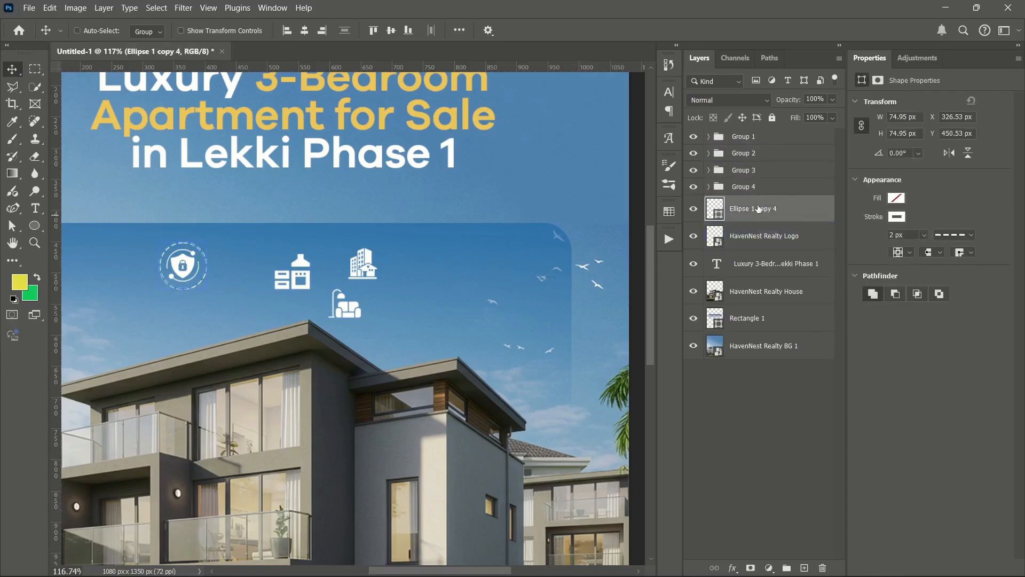
{"action": "left_click", "coordinate": [758, 424]}
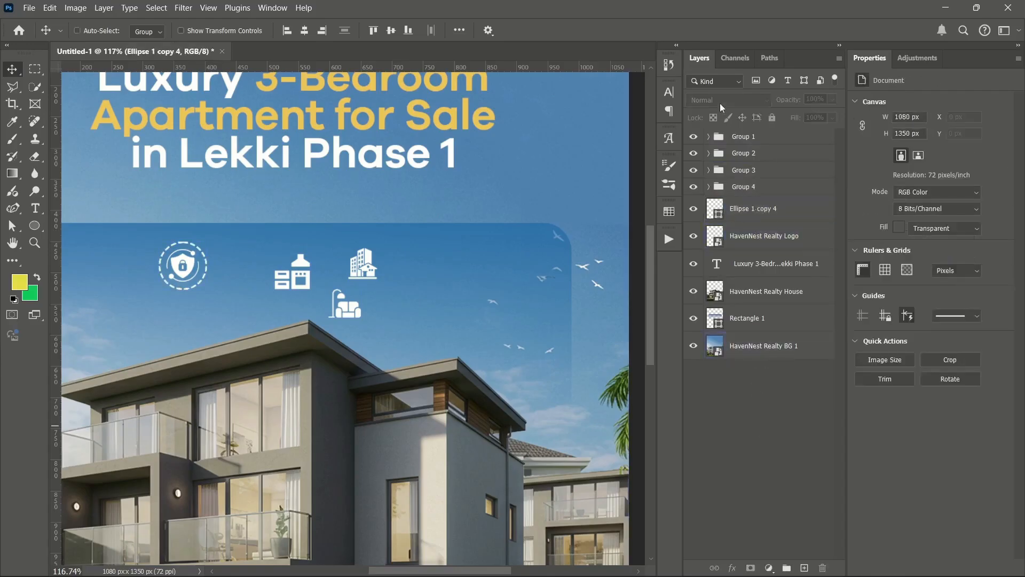
Move the group holding the security icon and its dashed circle to the right end of the blue panel.
{"action": "left_click", "coordinate": [693, 137]}
{"action": "left_click", "coordinate": [748, 137]}
{"action": "left_click_drag", "start_coordinate": [224, 270], "coordinate": [483, 277]}
Try to lower the property icon group beneath the kitchen icon and centre it horizontally on the canvas.
{"action": "left_click", "coordinate": [740, 156]}
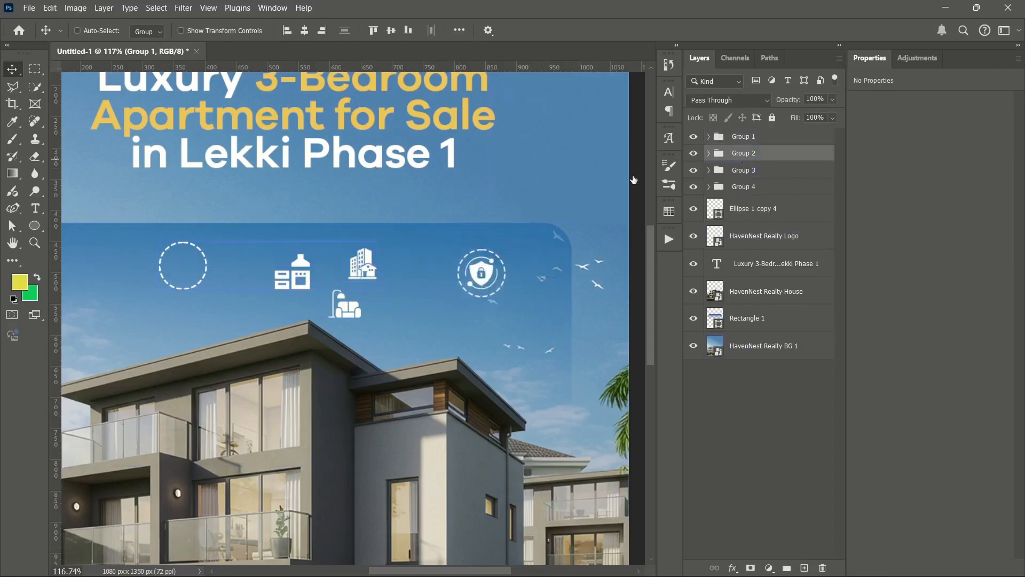
{"action": "left_click_drag", "start_coordinate": [287, 286], "coordinate": [213, 331]}
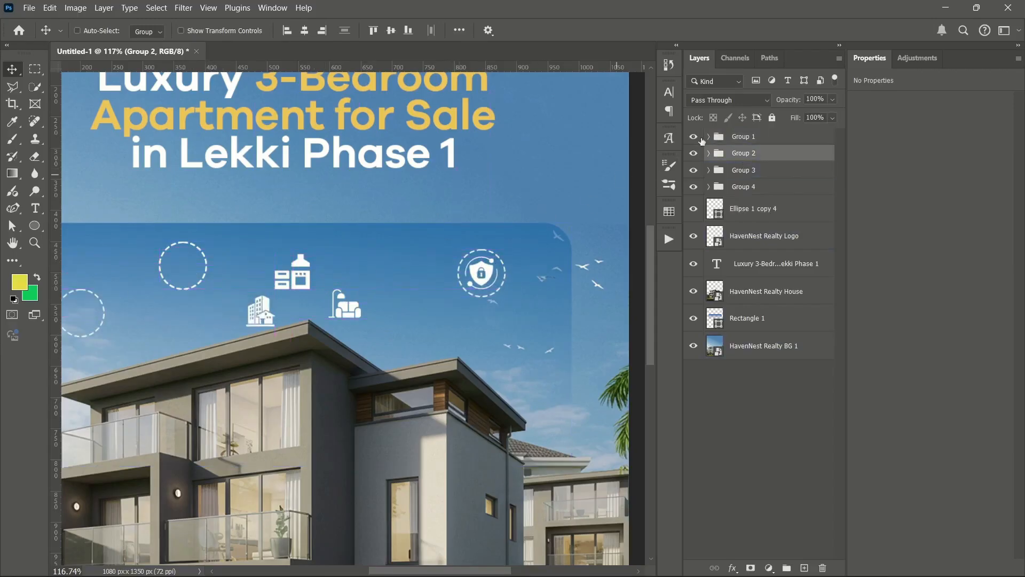
{"action": "left_click", "coordinate": [304, 32]}
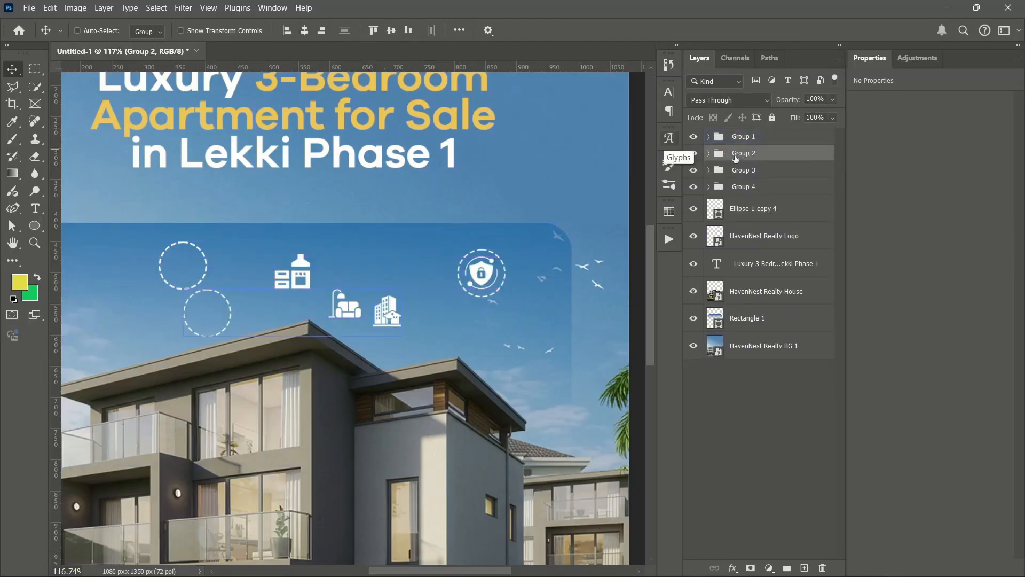
Centre the property icon and its dashed circle on the canvas, and place their group just below the security icon.
{"action": "left_click", "coordinate": [708, 154]}
{"action": "left_click", "coordinate": [764, 176]}
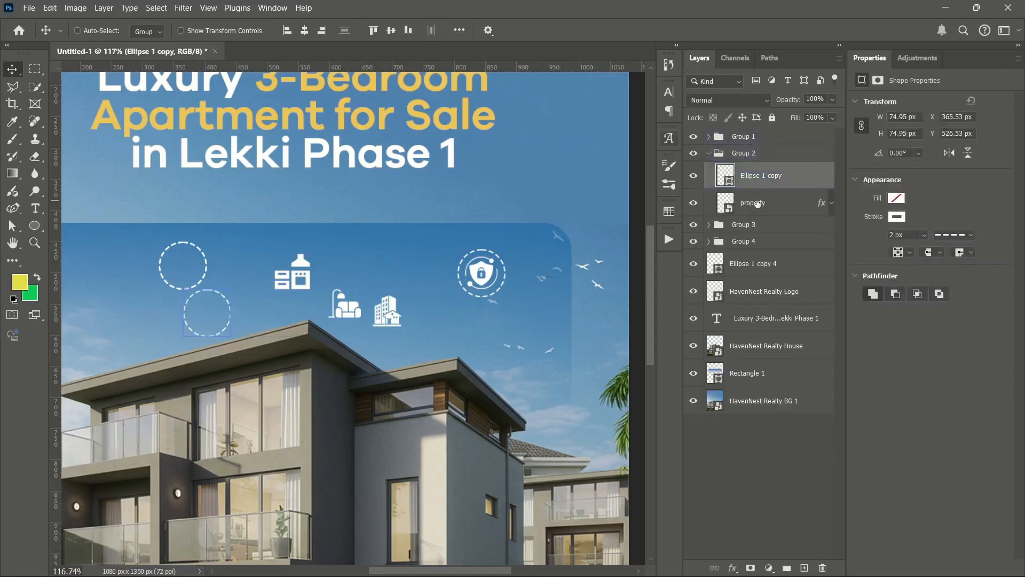
{"action": "left_click", "coordinate": [305, 30]}
{"action": "left_click", "coordinate": [387, 31]}
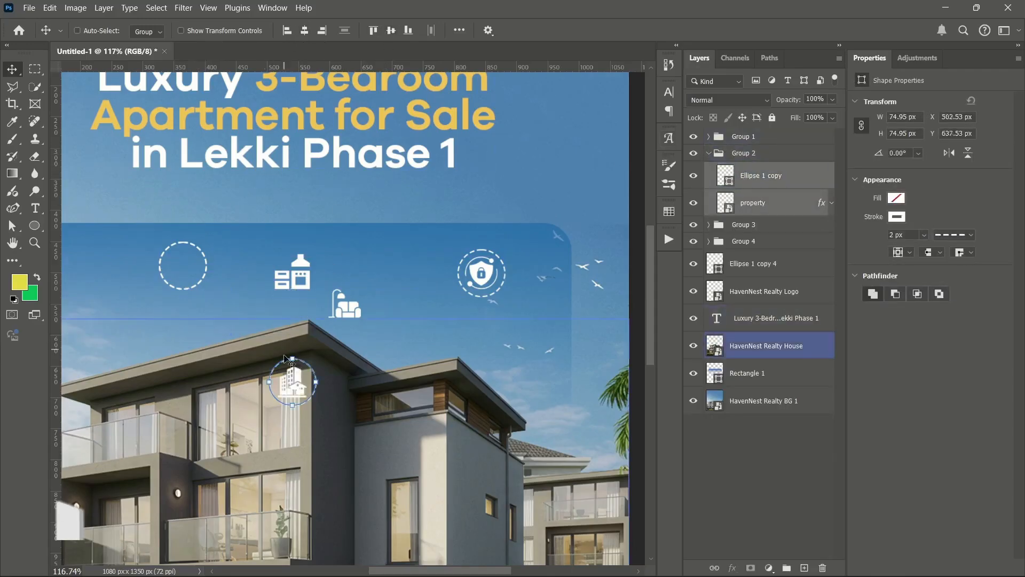
{"action": "left_click", "coordinate": [708, 154]}
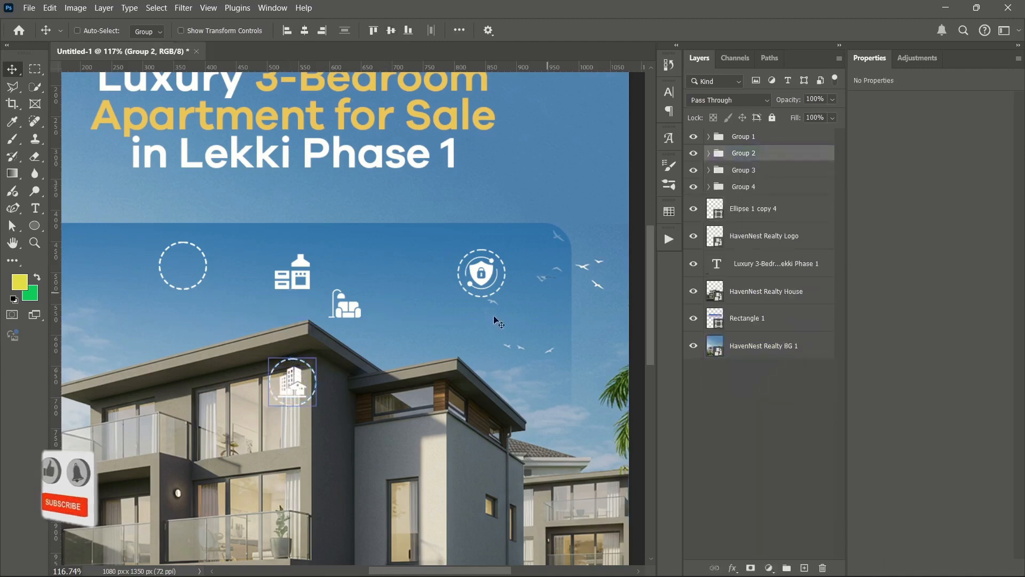
{"action": "left_click_drag", "start_coordinate": [302, 379], "coordinate": [530, 316]}
Centre the livingroom icon and its dashed circle on the canvas, and place their group beside the security icon, level with it.
{"action": "left_click", "coordinate": [708, 170]}
{"action": "left_click", "coordinate": [758, 192]}
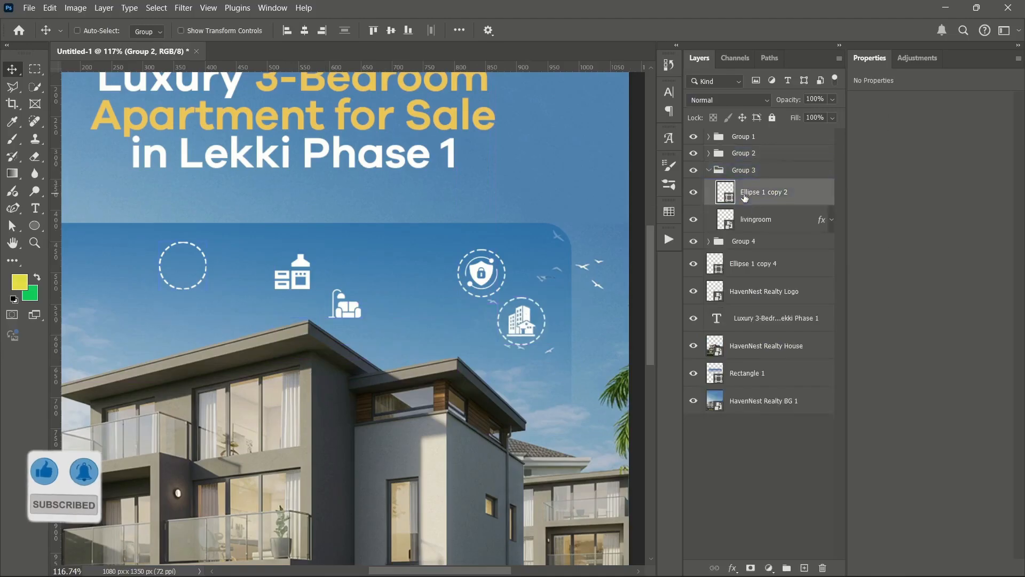
{"action": "left_click", "coordinate": [304, 30]}
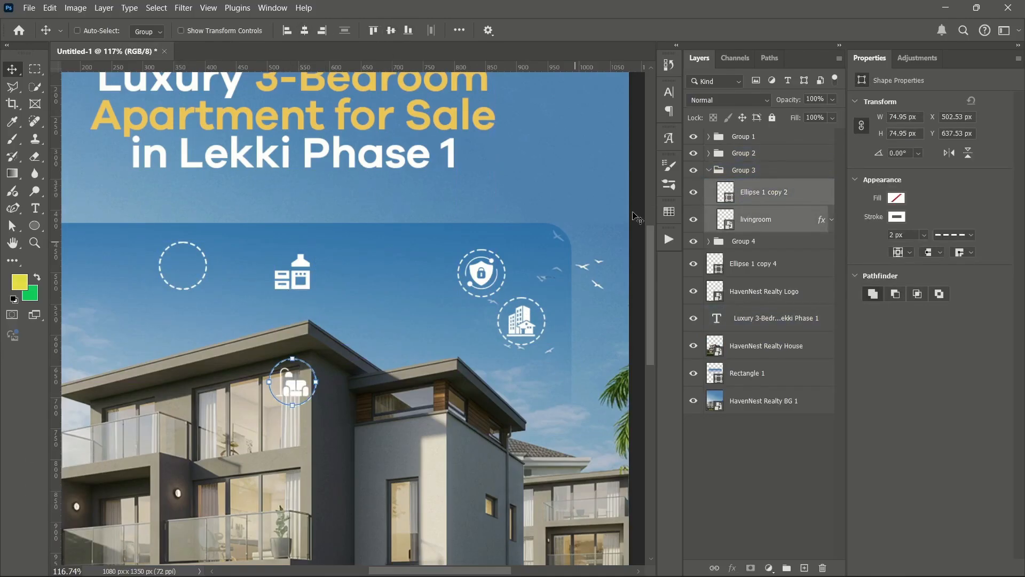
{"action": "left_click", "coordinate": [709, 170]}
{"action": "left_click_drag", "start_coordinate": [315, 377], "coordinate": [414, 267]}
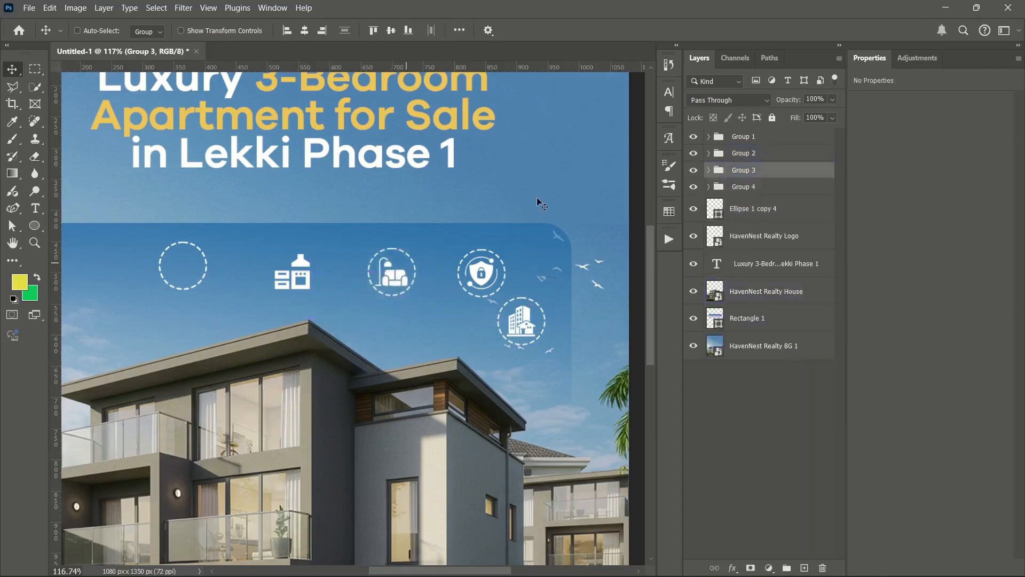
Centre the kitchen icon inside its dashed circle and place both to the left of the livingroom icon, in the same row.
{"action": "left_click", "coordinate": [708, 186]}
{"action": "left_click", "coordinate": [747, 210]}
{"action": "left_click", "coordinate": [746, 239], "text": "shift"}
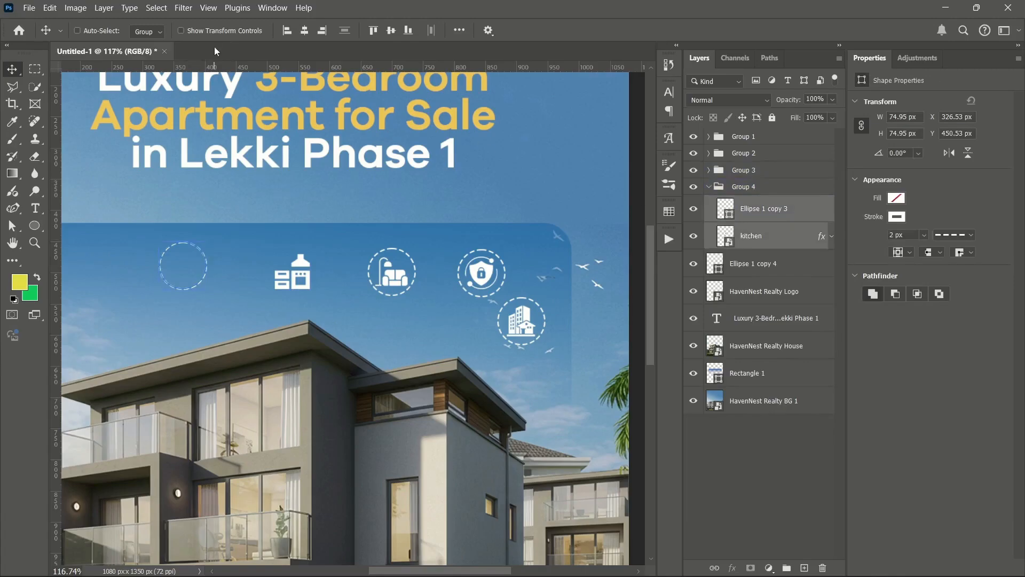
{"action": "left_click_drag", "start_coordinate": [281, 217], "coordinate": [287, 269]}
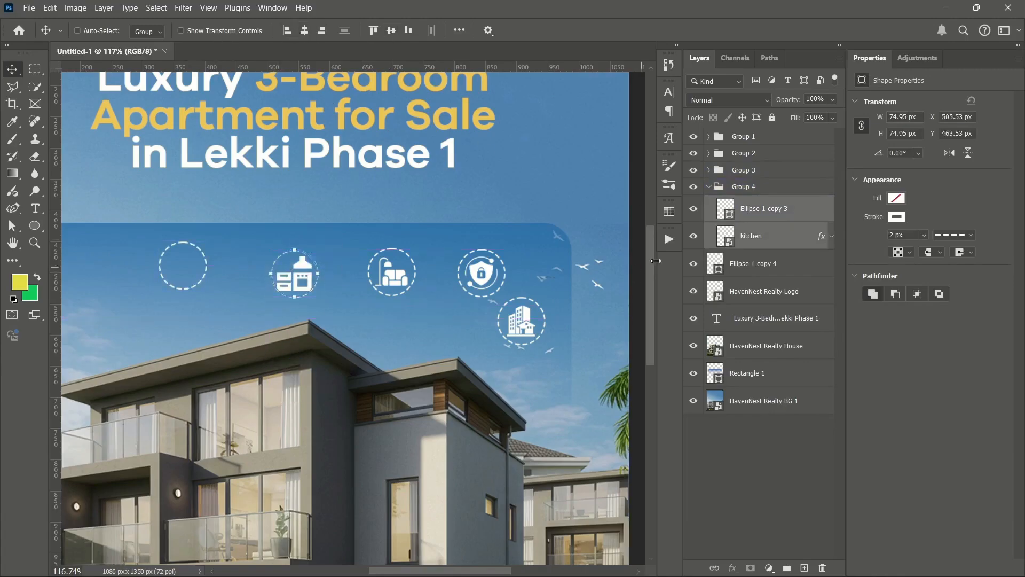
Delete the leftover ungrouped dashed circle layer and collapse the kitchen icon's group.
{"action": "left_click", "coordinate": [739, 274]}
{"action": "key", "text": "Delete"}
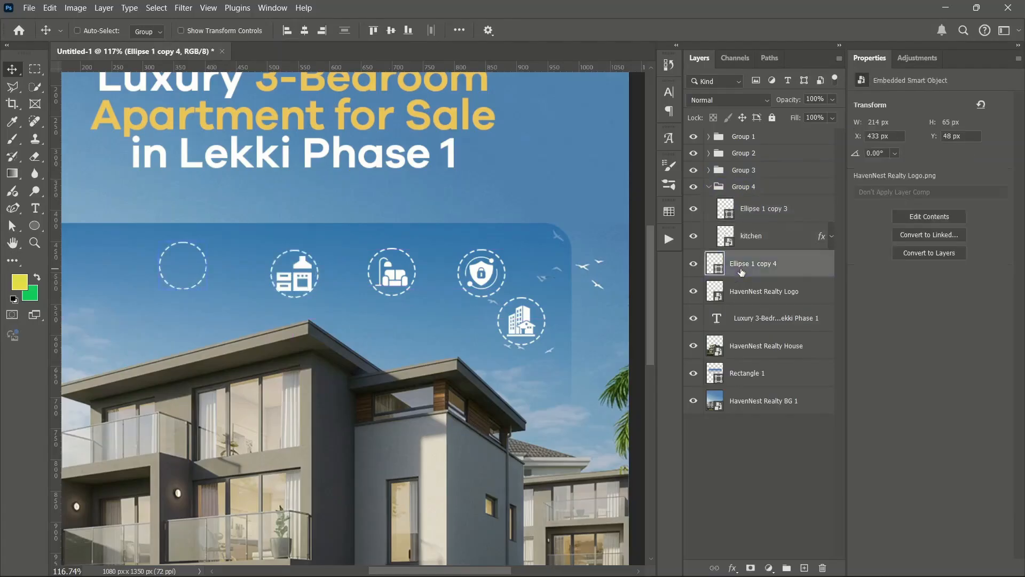
{"action": "left_click", "coordinate": [708, 187]}
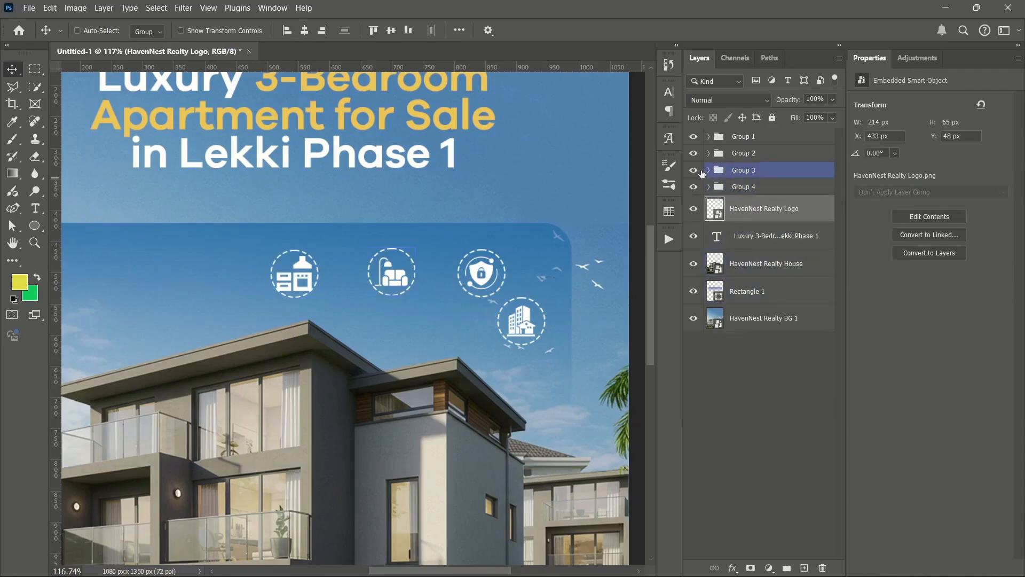
Delete the property icon layer from Group 2, keeping its dashed circle.
{"action": "left_click", "coordinate": [693, 154]}
{"action": "left_click", "coordinate": [709, 153]}
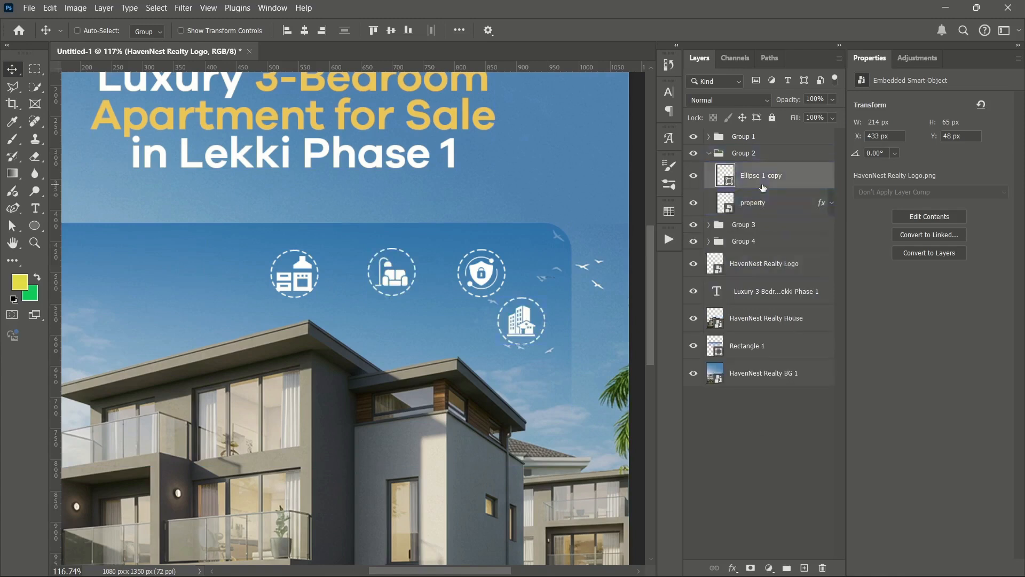
{"action": "left_click", "coordinate": [758, 204]}
{"action": "key", "text": "Delete"}
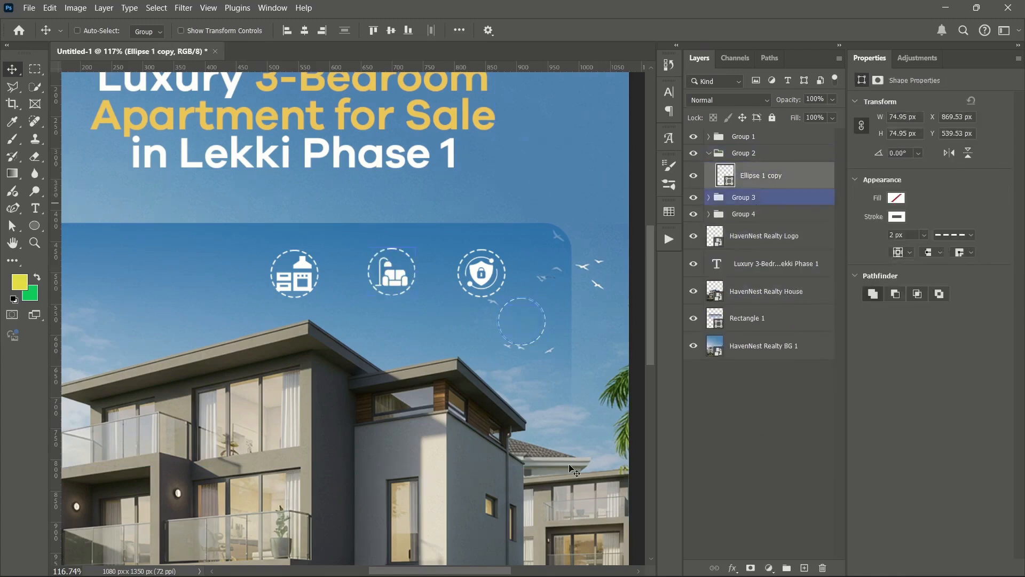
Place the bed image from the HavenNest Realty Assets folder into Group 2, scaled to 29.07% and overlapping the empty dashed circle.
{"action": "left_click", "coordinate": [428, 562]}
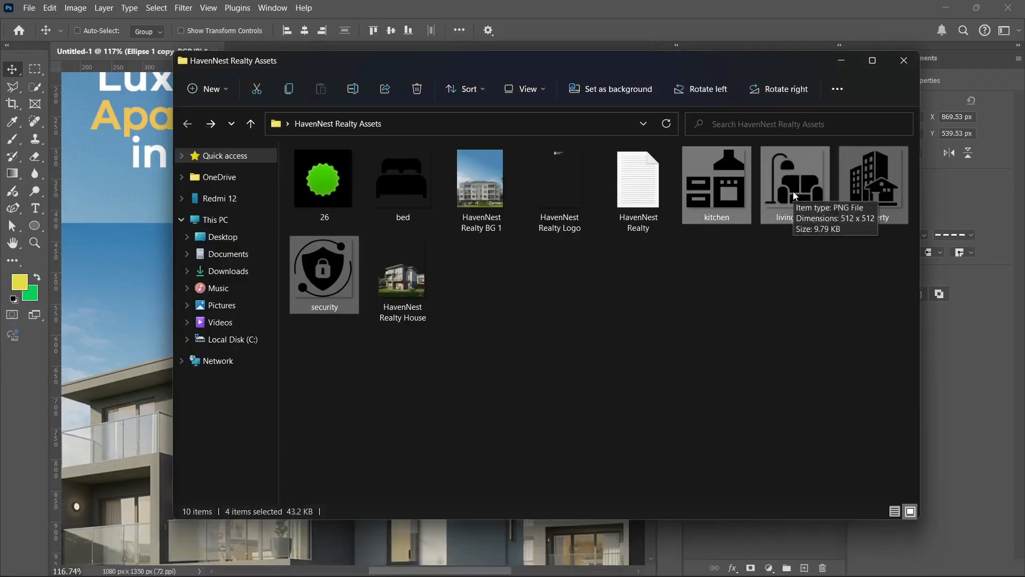
{"action": "left_click_drag", "start_coordinate": [431, 183], "coordinate": [129, 276]}
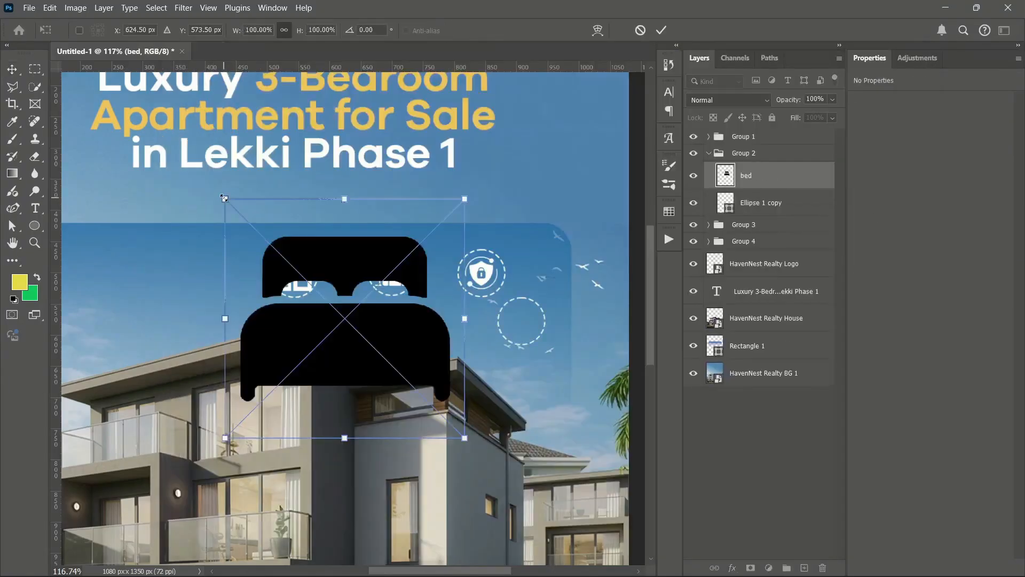
{"action": "left_click_drag", "start_coordinate": [338, 339], "coordinate": [383, 363]}
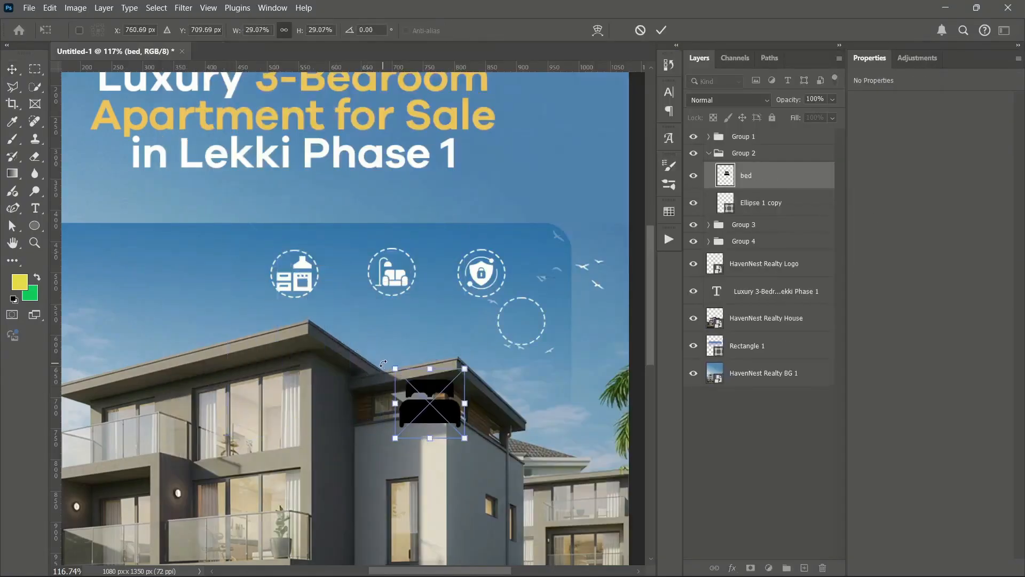
{"action": "left_click_drag", "start_coordinate": [424, 402], "coordinate": [498, 338]}
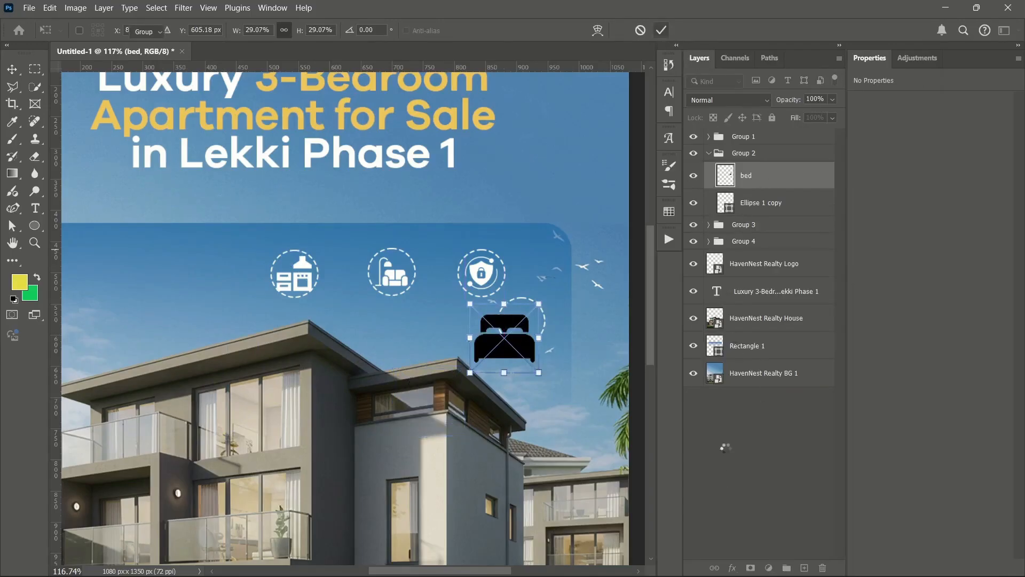
Apply a white Color Overlay layer style to the bed icon.
{"action": "left_click", "coordinate": [732, 567]}
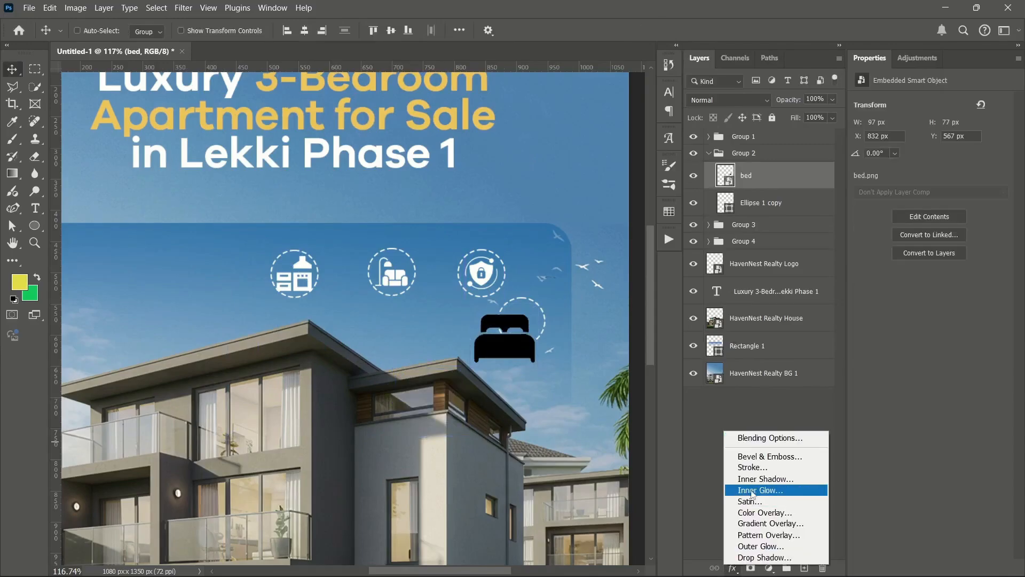
{"action": "left_click", "coordinate": [752, 438]}
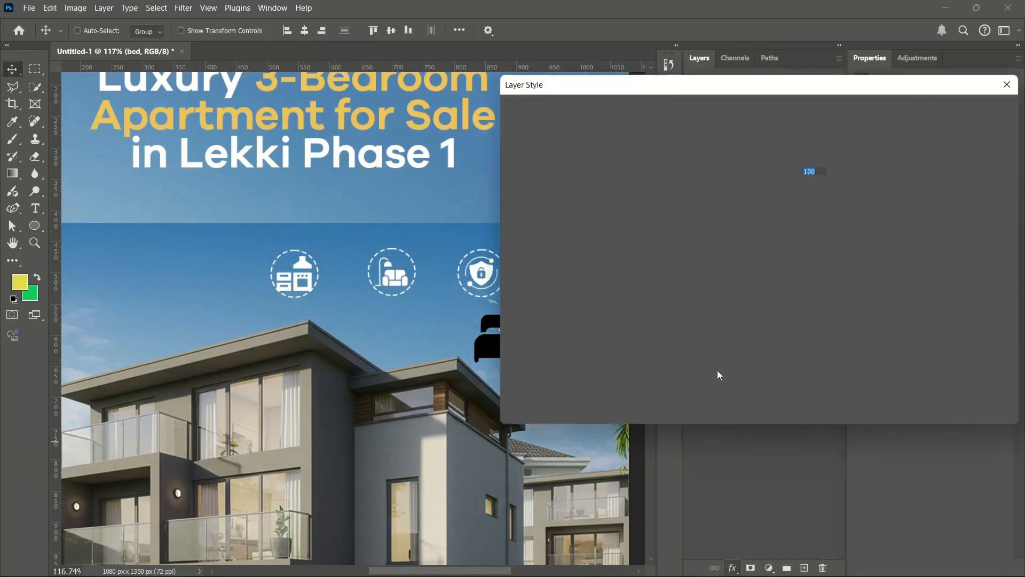
{"action": "left_click", "coordinate": [965, 107]}
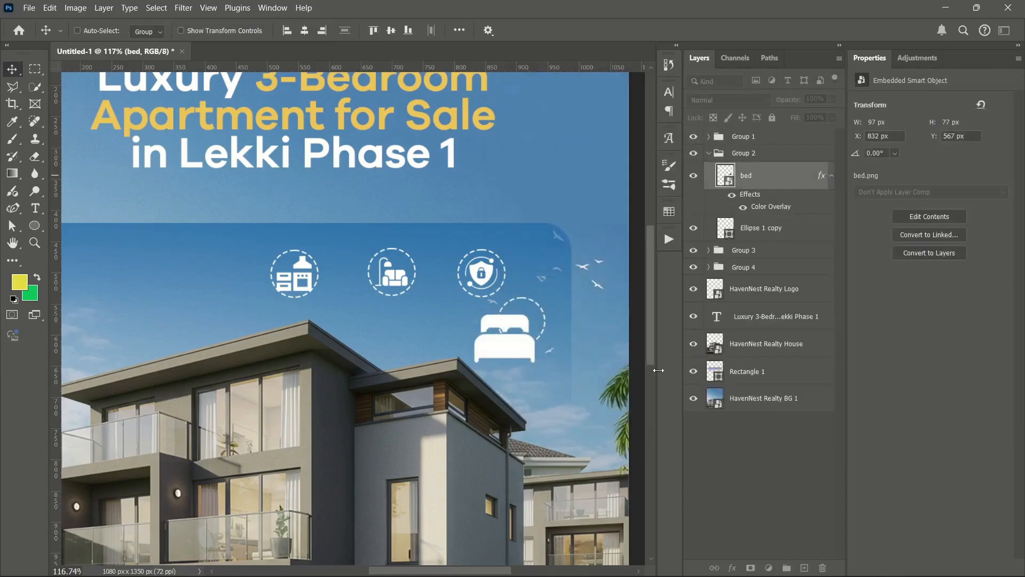
Centre the bed icon and its dashed circle together on the canvas, and collapse the bed layer's effects list.
{"action": "left_click", "coordinate": [771, 228]}
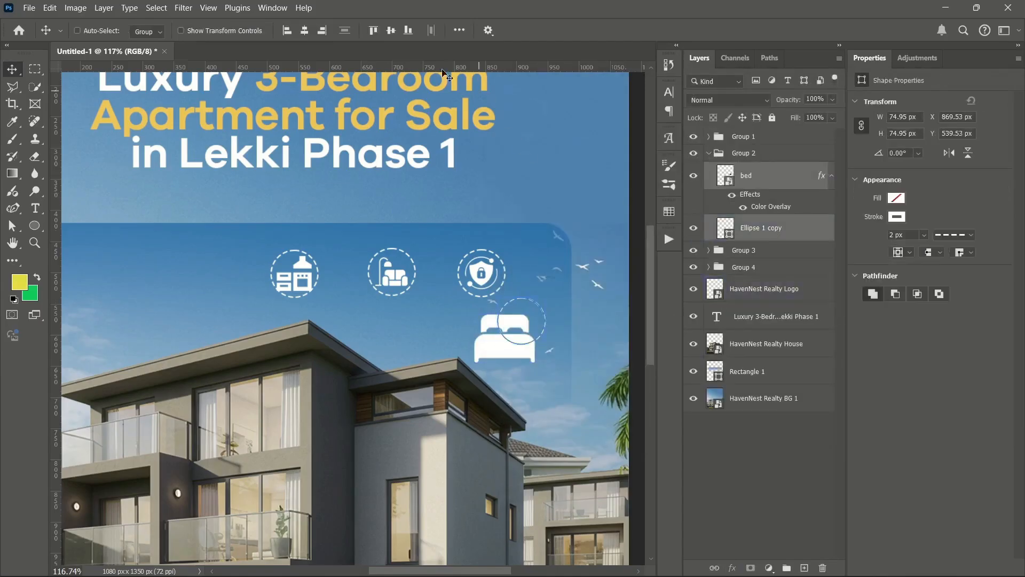
{"action": "left_click", "coordinate": [390, 30]}
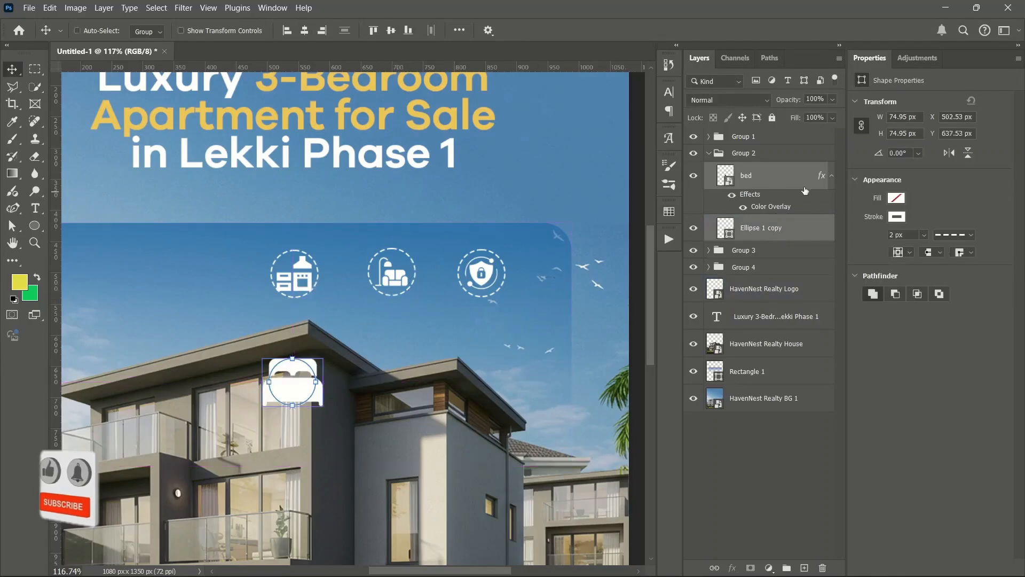
{"action": "left_click", "coordinate": [831, 175]}
Scale the bed icon proportionally about its centre to 13.23% so it fits inside the dashed circle.
{"action": "left_click", "coordinate": [792, 181]}
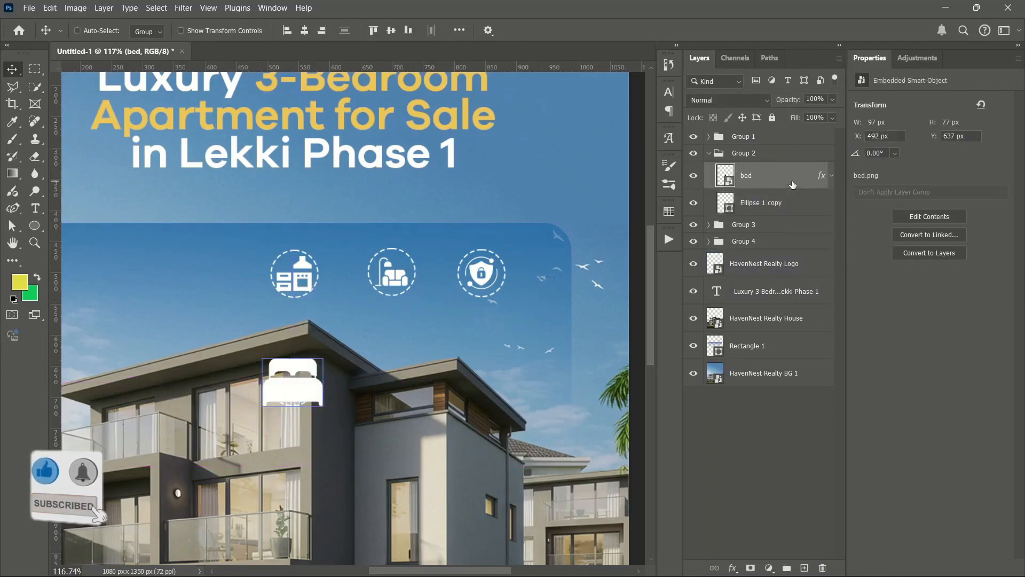
{"action": "key", "text": "ctrl+t"}
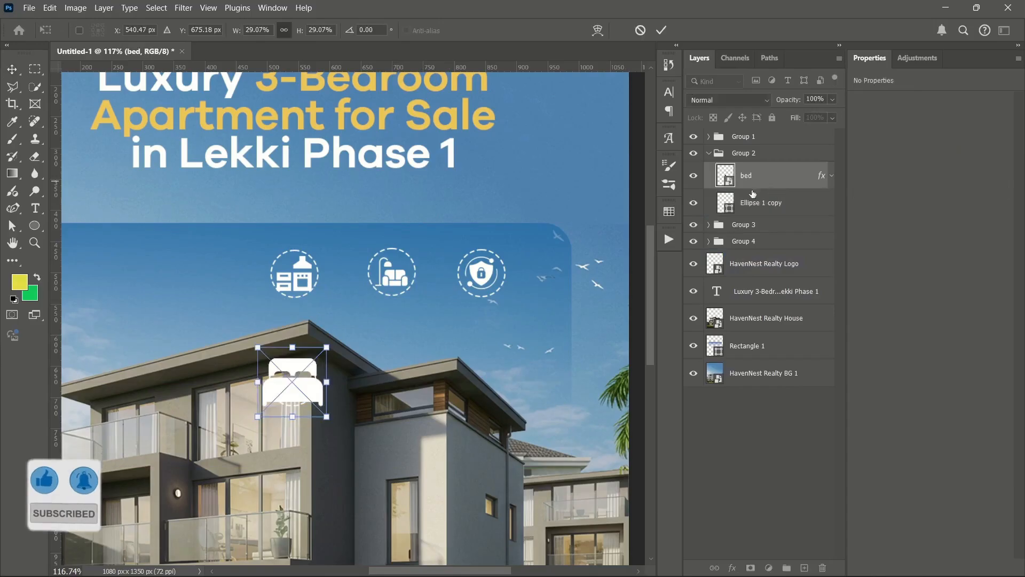
{"action": "left_click_drag", "start_coordinate": [252, 343], "coordinate": [273, 364]}
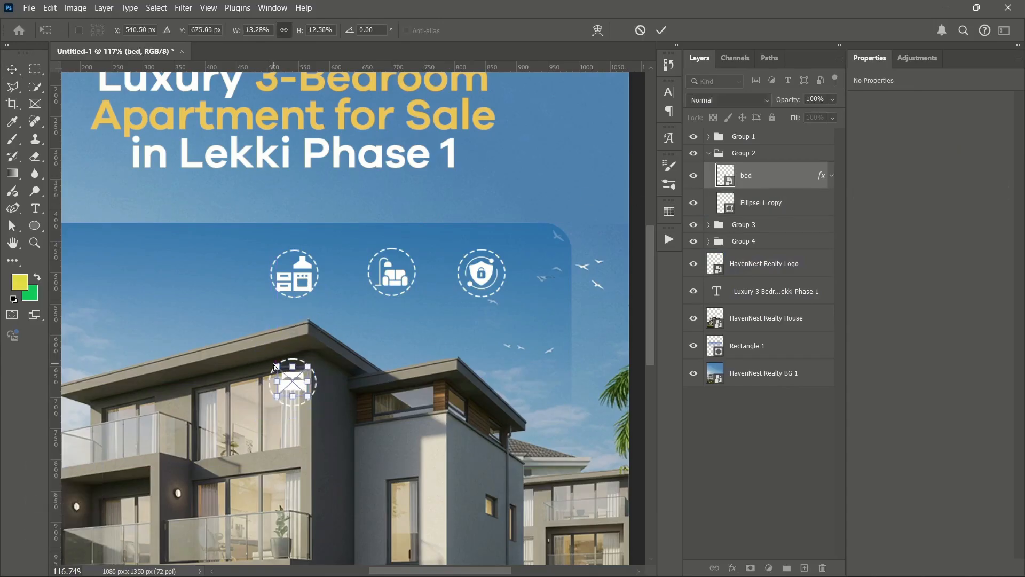
{"action": "key", "text": "ctrl+z"}
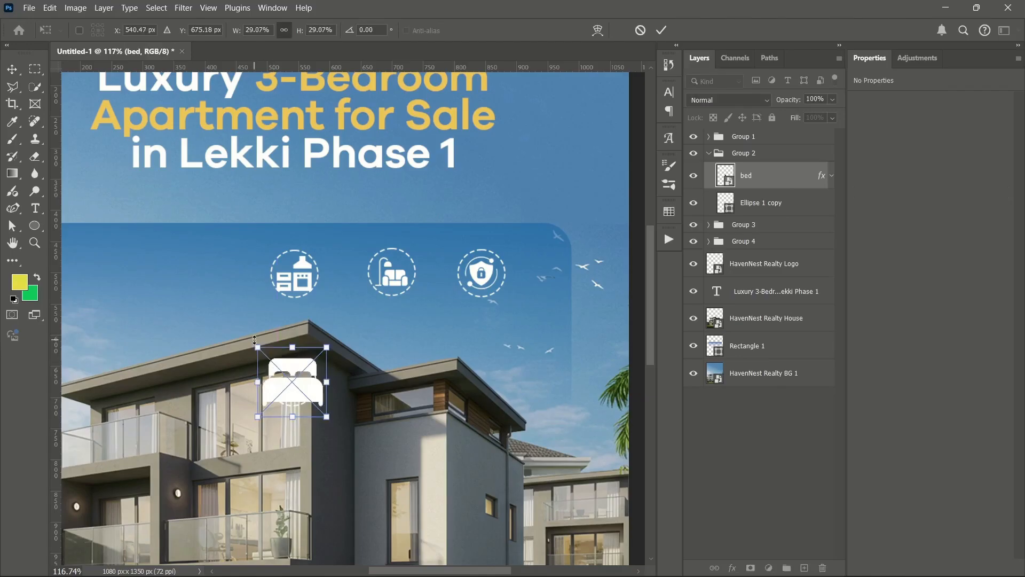
{"action": "left_click_drag", "start_coordinate": [254, 343], "coordinate": [272, 370]}
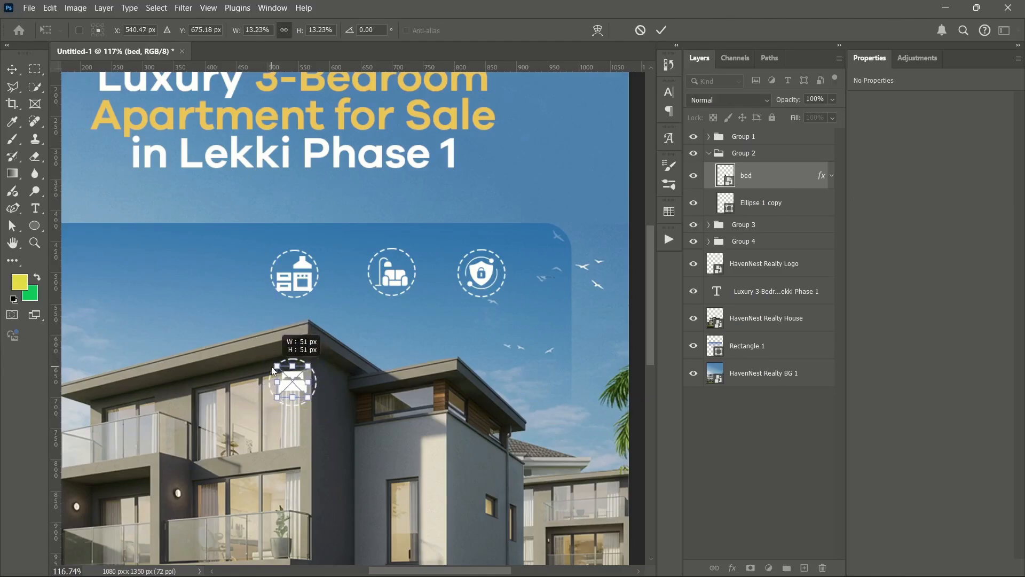
{"action": "key", "text": "Return"}
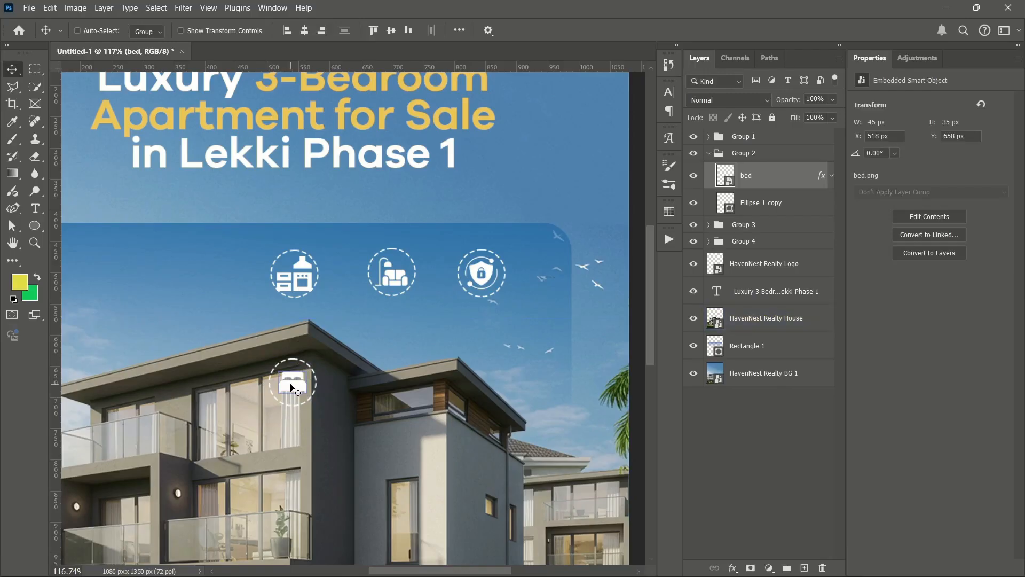
Collapse the bed icon's group, rename it 1, and move it to the left end of the blue panel.
{"action": "left_click", "coordinate": [718, 153]}
{"action": "left_click", "coordinate": [708, 153]}
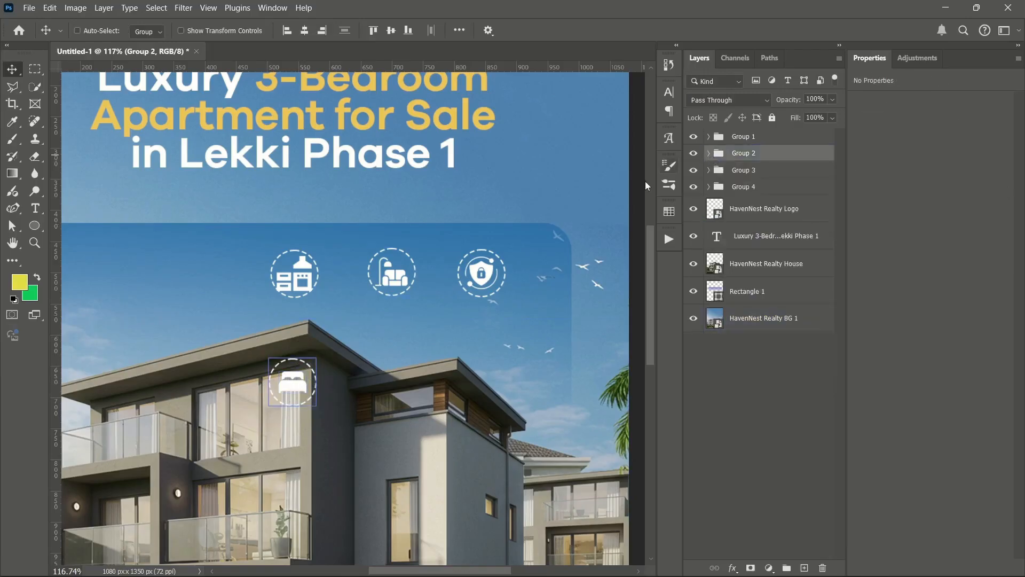
{"action": "scroll", "coordinate": [267, 331], "scroll_direction": "down", "scroll_amount": 3}
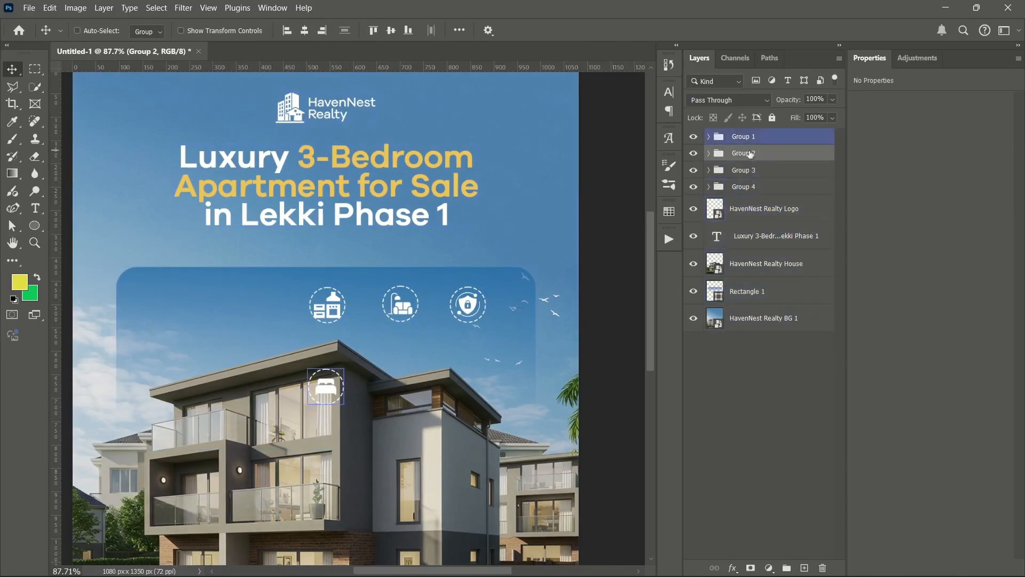
{"action": "left_click_drag", "start_coordinate": [321, 403], "coordinate": [179, 335]}
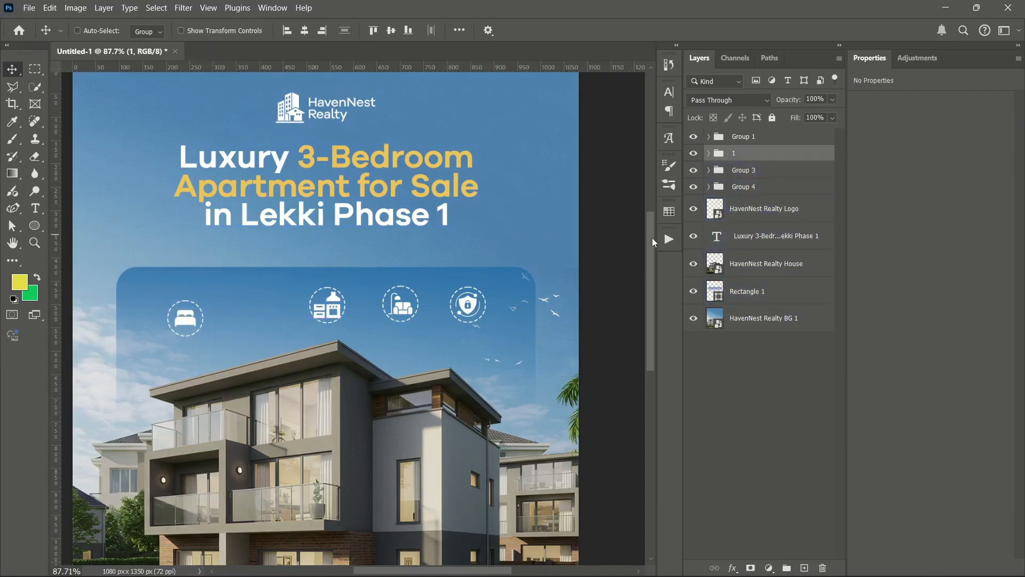
Rename the kitchen icon's group as 2 and the living-room icon's group as 3.
{"action": "left_click", "coordinate": [754, 144]}
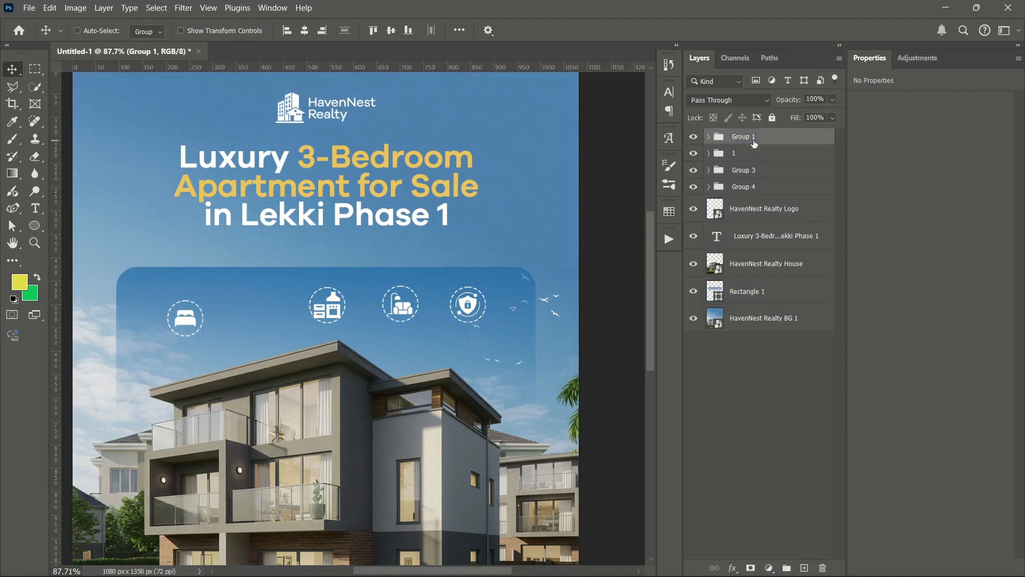
{"action": "left_click", "coordinate": [748, 174]}
{"action": "left_click", "coordinate": [744, 188]}
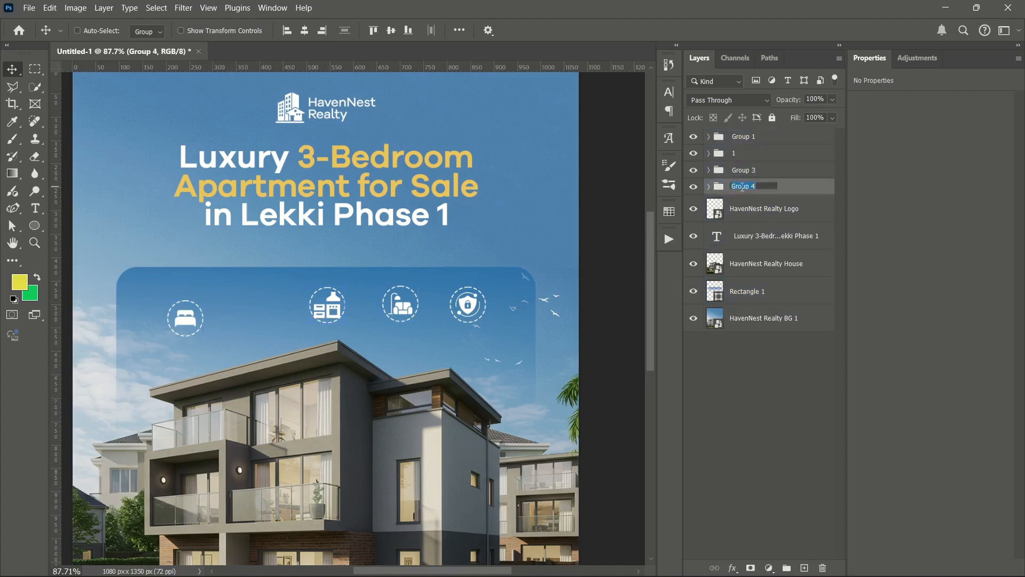
{"action": "left_click_drag", "start_coordinate": [741, 188], "coordinate": [733, 165]}
{"action": "left_click", "coordinate": [735, 192]}
{"action": "type", "text": "3"}
{"action": "key", "text": "Return"}
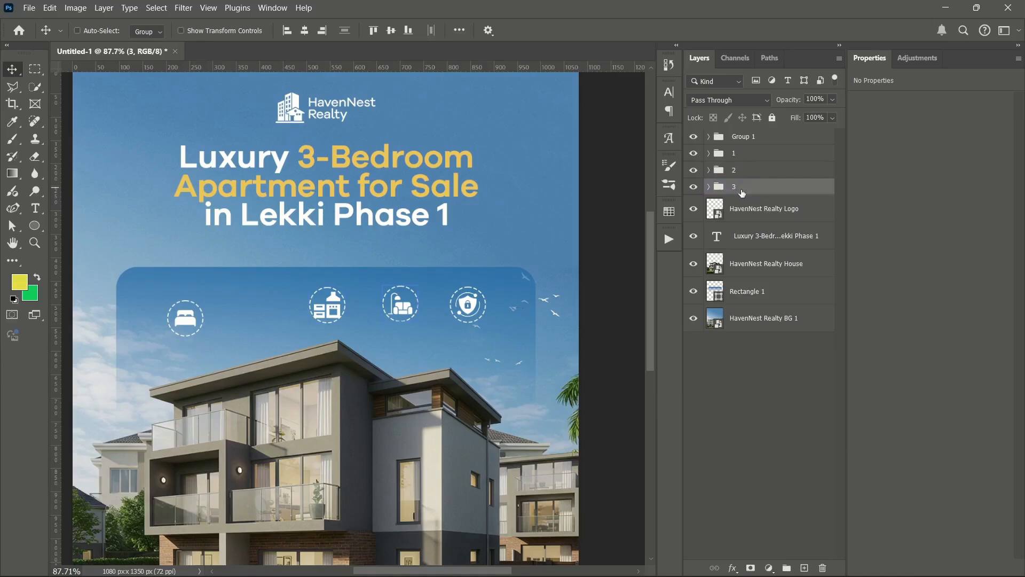
Move the security shield icon's group below group 3 in the layer stack and rename it 4.
{"action": "left_click_drag", "start_coordinate": [741, 137], "coordinate": [735, 206]}
{"action": "double_click", "coordinate": [741, 187]}
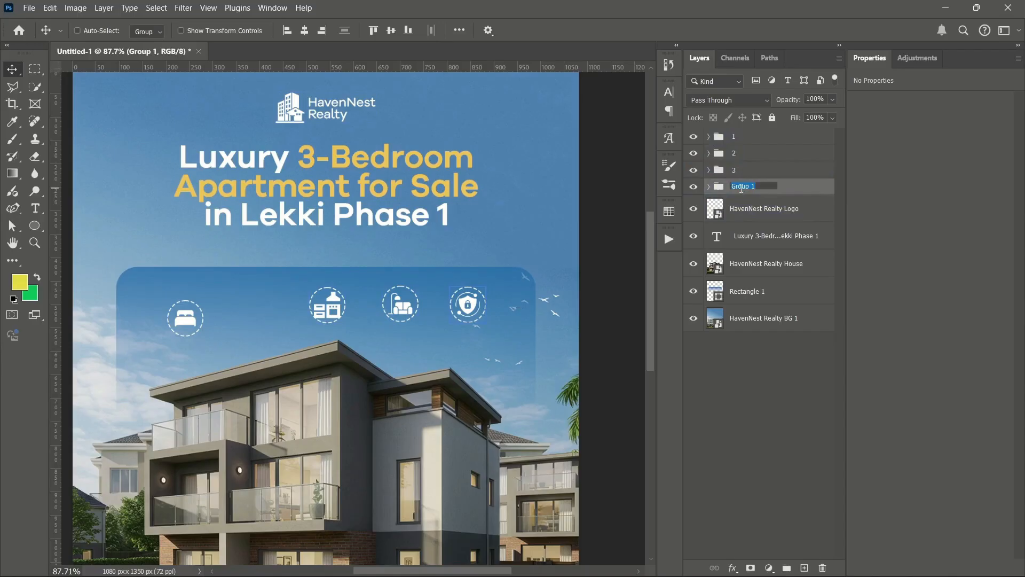
{"action": "type", "text": "4"}
{"action": "key", "text": "Return"}
Reposition the four icon groups one by one, lining them up in a wider row across the blue panel.
{"action": "left_click", "coordinate": [793, 138]}
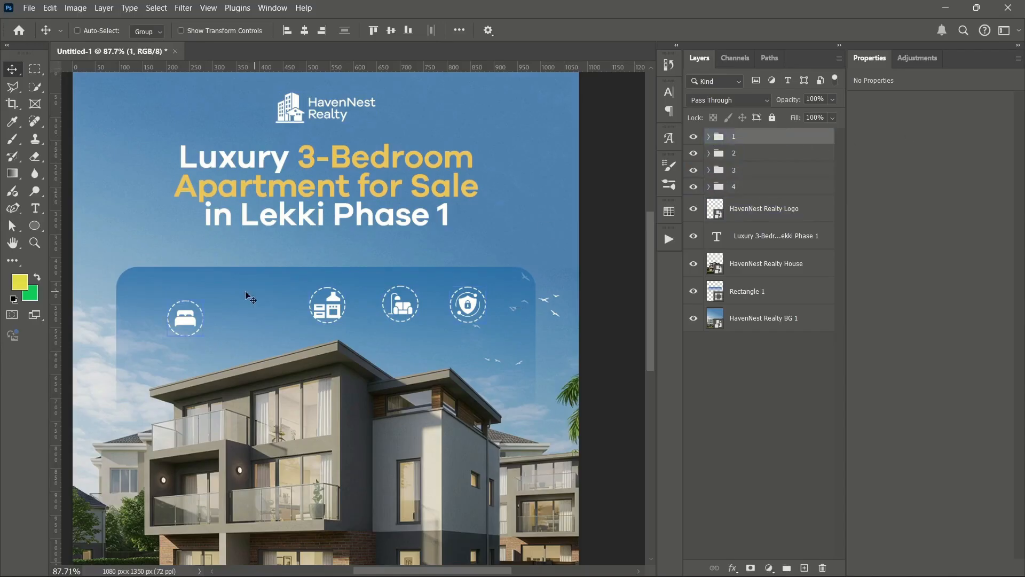
{"action": "mouse_move", "coordinate": [173, 324]}
{"action": "left_mouse_down"}
{"action": "mouse_move", "coordinate": [170, 300]}
{"action": "mouse_move", "coordinate": [168, 309]}
{"action": "left_mouse_up"}
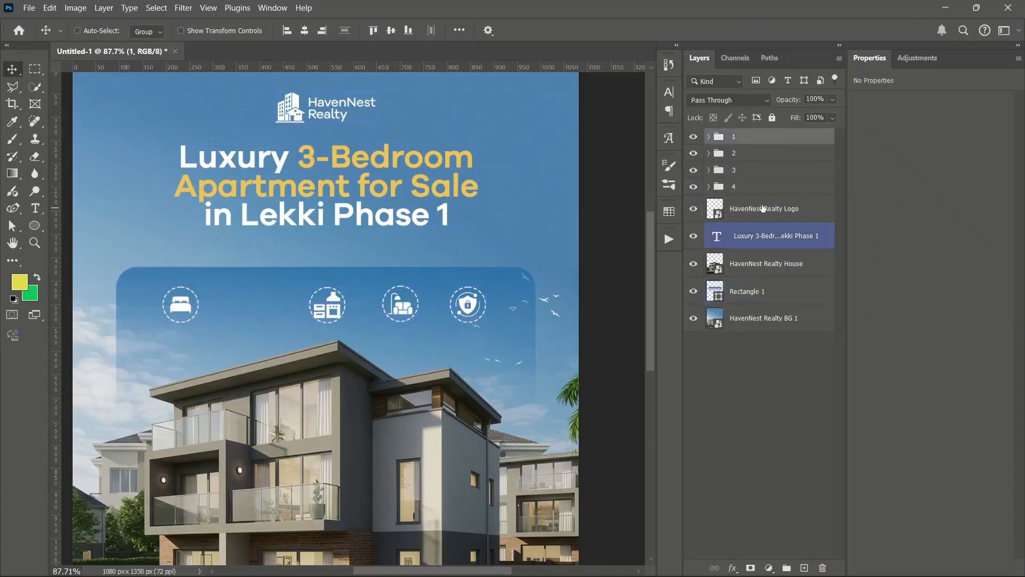
{"action": "left_click", "coordinate": [747, 159]}
{"action": "left_click_drag", "start_coordinate": [332, 312], "coordinate": [255, 313]}
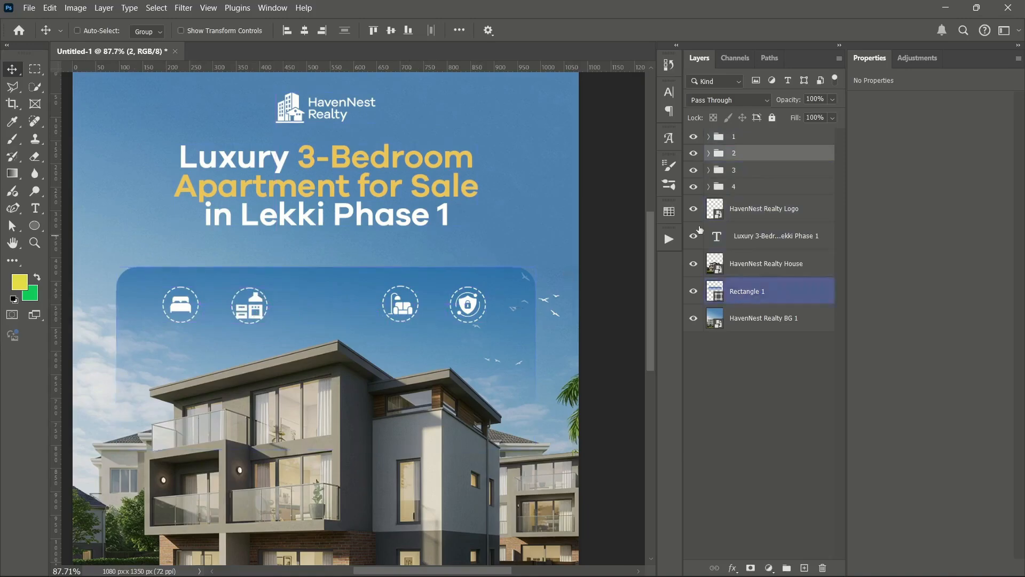
{"action": "left_click", "coordinate": [749, 173]}
{"action": "left_click_drag", "start_coordinate": [388, 312], "coordinate": [362, 311]}
{"action": "left_click", "coordinate": [792, 198]}
{"action": "left_click_drag", "start_coordinate": [462, 311], "coordinate": [472, 310]}
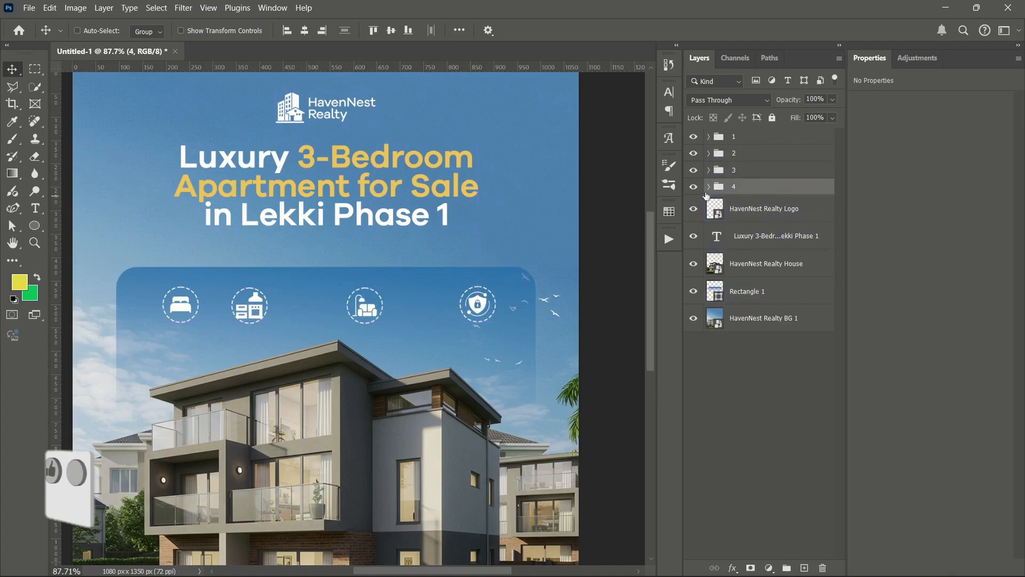
Distribute icon groups 1 to 4 with equal horizontal spacing across the panel.
{"action": "left_click", "coordinate": [748, 137], "text": "shift"}
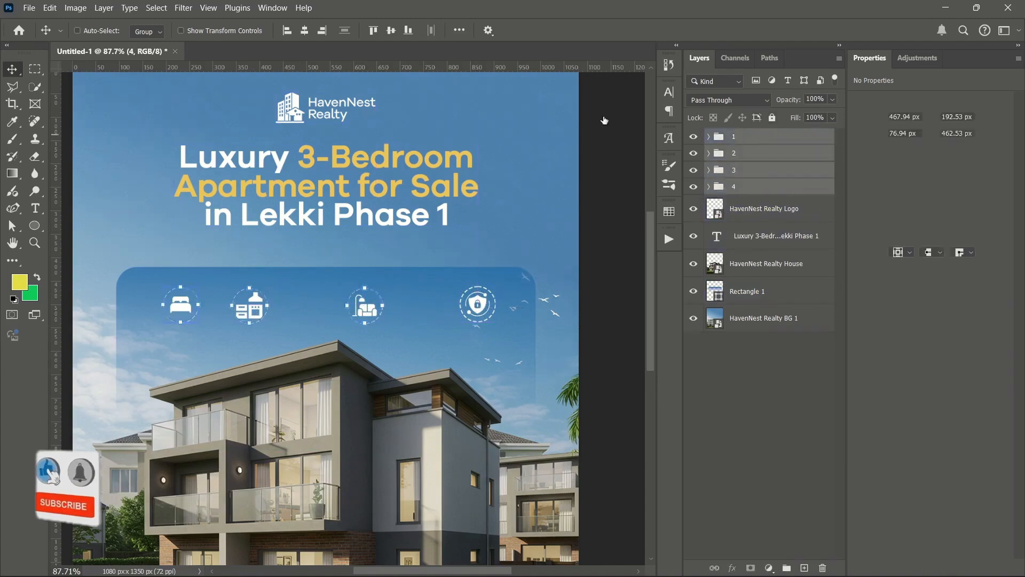
{"action": "left_click", "coordinate": [434, 30]}
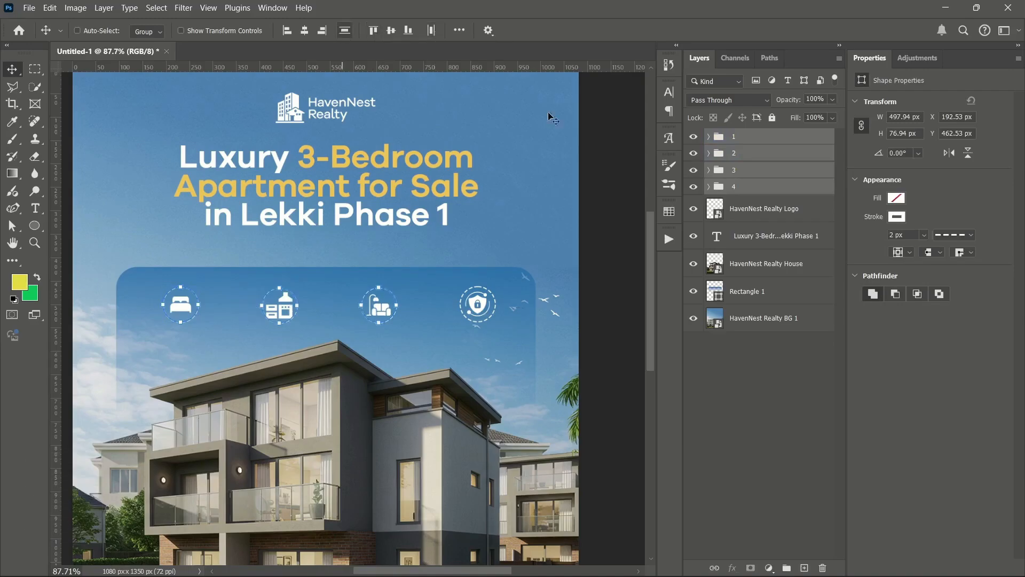
{"action": "left_click", "coordinate": [793, 405]}
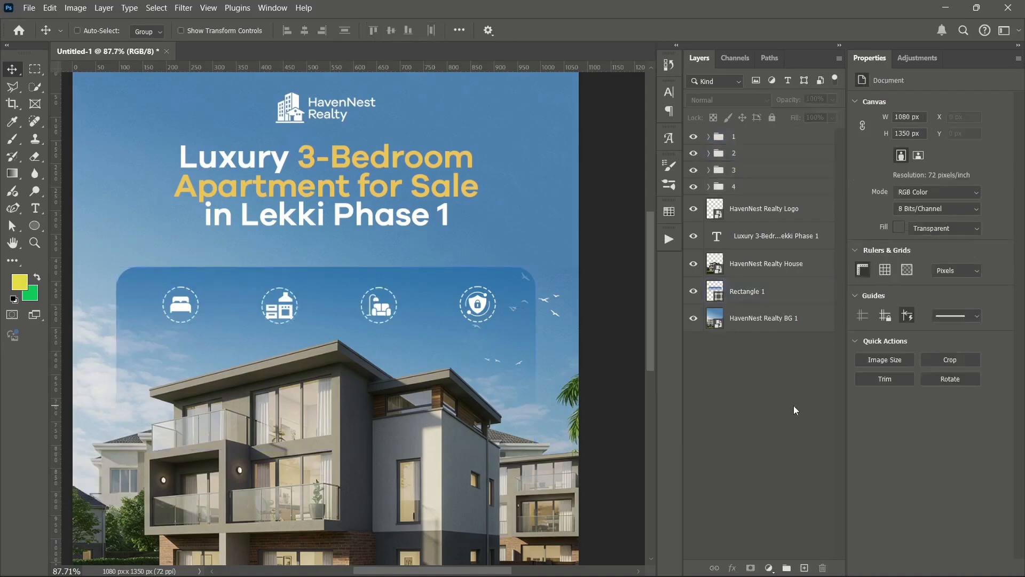
Nudge all four icon groups together slightly higher within the blue panel, and deselect them.
{"action": "left_click", "coordinate": [774, 137]}
{"action": "left_click", "coordinate": [754, 188], "text": "ctrl"}
{"action": "left_click", "coordinate": [754, 187], "text": "shift"}
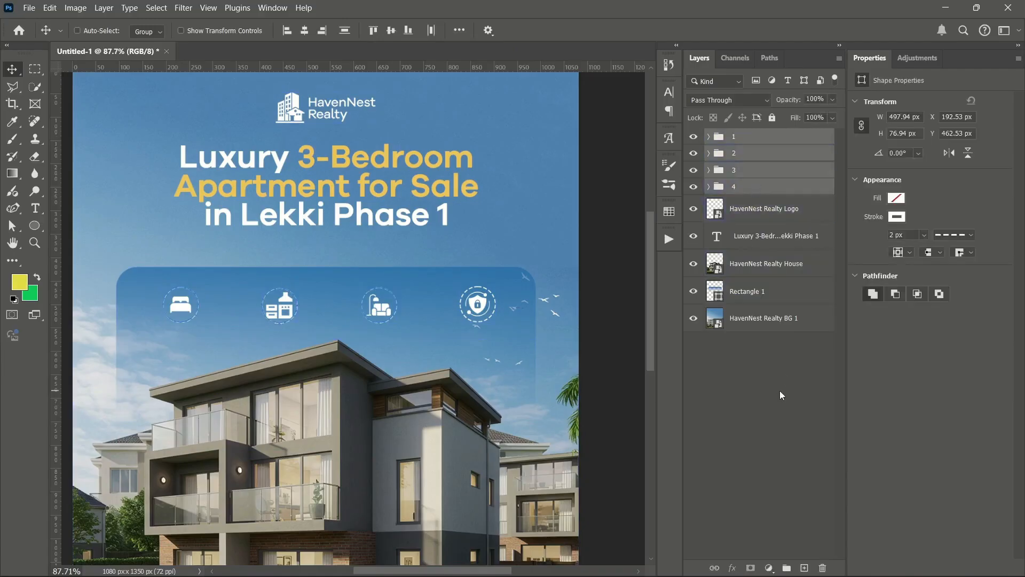
{"action": "key", "text": "shift+Up"}
{"action": "key", "text": "shift+Up"}
{"action": "key", "text": "shift+Up"}
{"action": "key", "text": "Down"}
{"action": "key", "text": "Down"}
{"action": "key", "text": "Down"}
{"action": "key", "text": "Down"}
{"action": "key", "text": "Down"}
{"action": "key", "text": "Down"}
{"action": "key", "text": "Down"}
{"action": "key", "text": "Down"}
{"action": "key", "text": "Down"}
{"action": "key", "text": "Down"}
{"action": "key", "text": "Down"}
{"action": "key", "text": "Down"}
{"action": "key", "text": "Down"}
{"action": "key", "text": "Down"}
{"action": "key", "text": "Down"}
{"action": "key", "text": "Down"}
{"action": "key", "text": "Down"}
{"action": "key", "text": "Down"}
{"action": "key", "text": "Down"}
{"action": "key", "text": "Down"}
{"action": "key", "text": "Up"}
{"action": "key", "text": "Up"}
{"action": "key", "text": "Up"}
{"action": "key", "text": "Up"}
{"action": "left_click", "coordinate": [781, 395]}
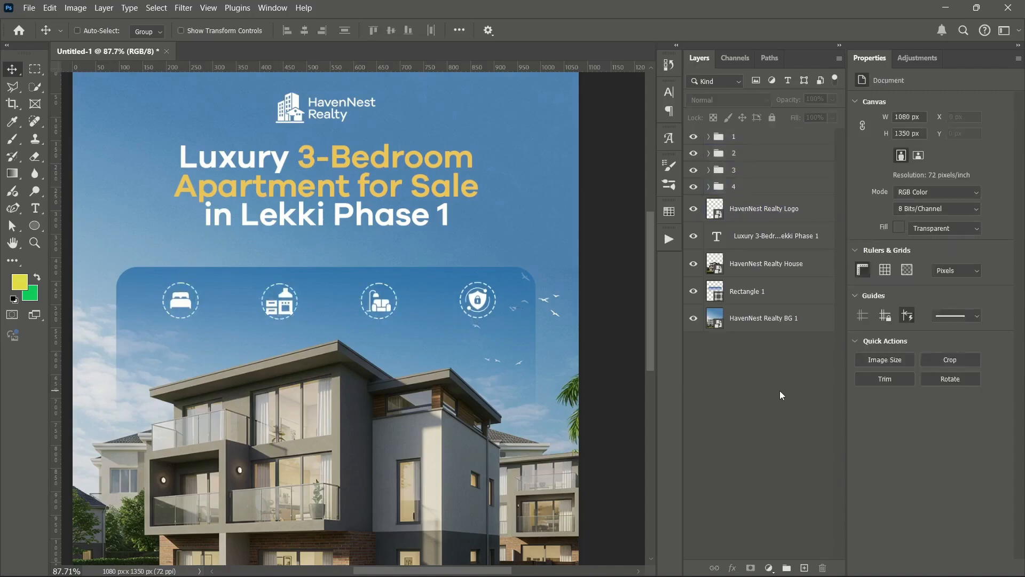
{"action": "left_click", "coordinate": [726, 137]}
{"action": "left_click", "coordinate": [708, 137]}
{"action": "left_click", "coordinate": [753, 194]}
{"action": "left_click", "coordinate": [726, 142]}
{"action": "left_click", "coordinate": [709, 138]}
With group 1 selected, switch to HavenNest Realty.txt in Notepad, copy the text "Ensuite bedrooms", and return to Photoshop.
{"action": "left_click", "coordinate": [745, 142]}
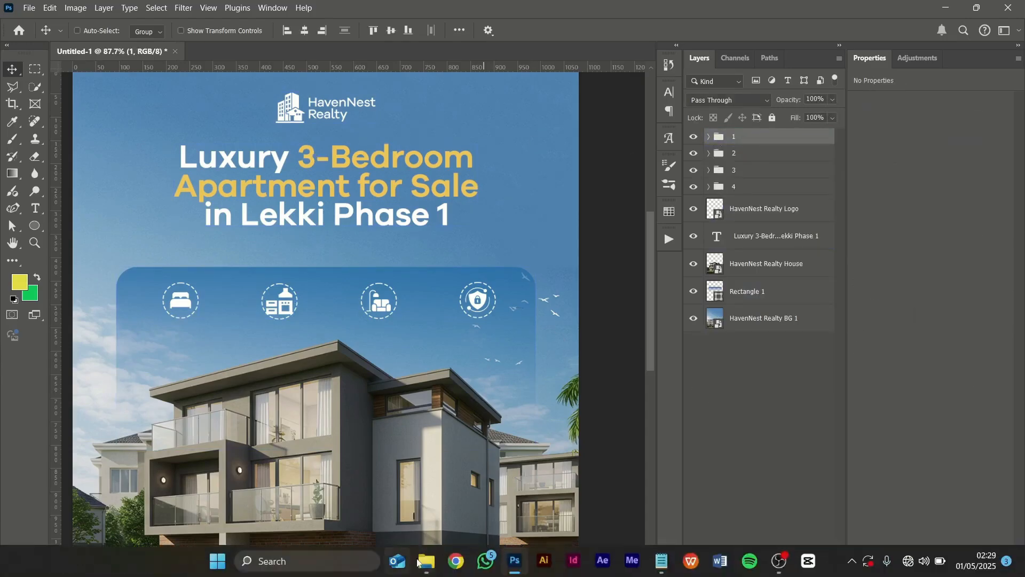
{"action": "left_click", "coordinate": [662, 560]}
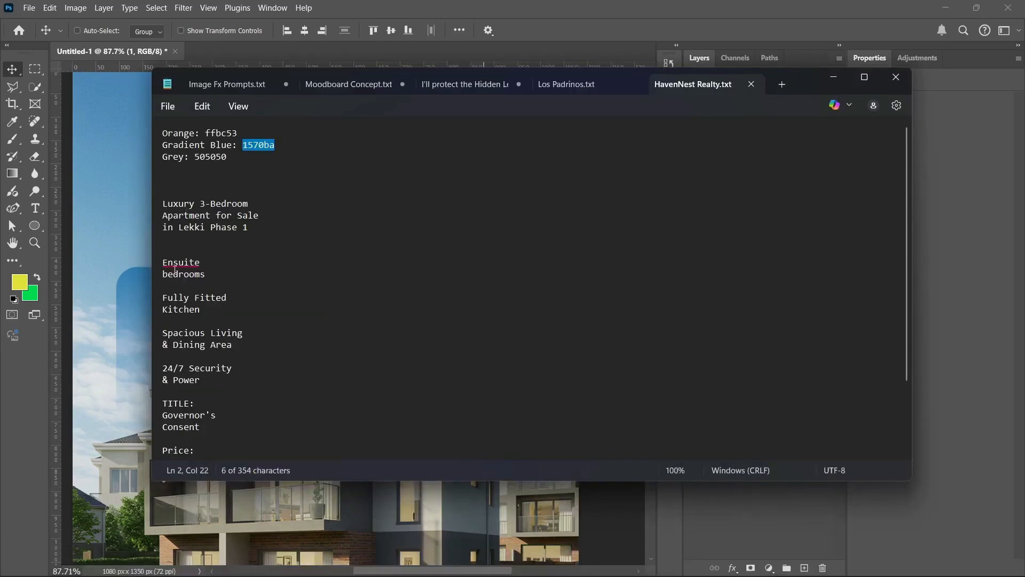
{"action": "left_click_drag", "start_coordinate": [156, 264], "coordinate": [187, 277]}
{"action": "right_click", "coordinate": [194, 274]}
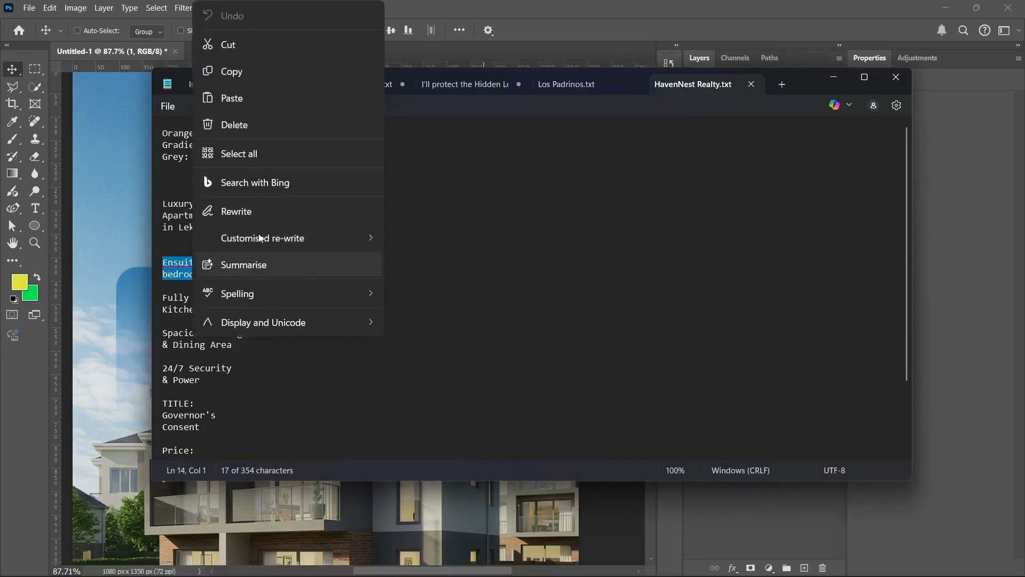
{"action": "left_click", "coordinate": [248, 74]}
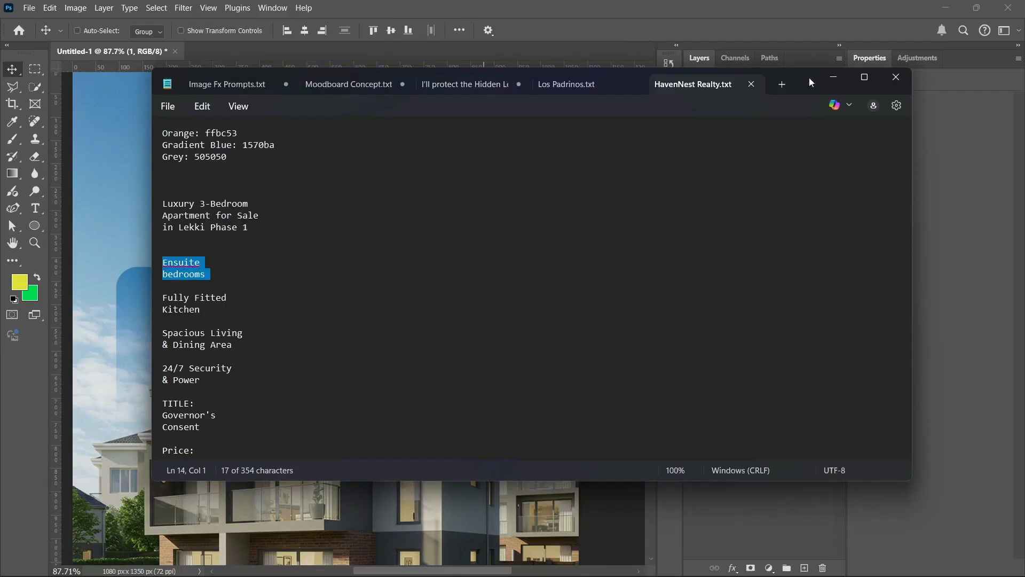
{"action": "left_click", "coordinate": [838, 77]}
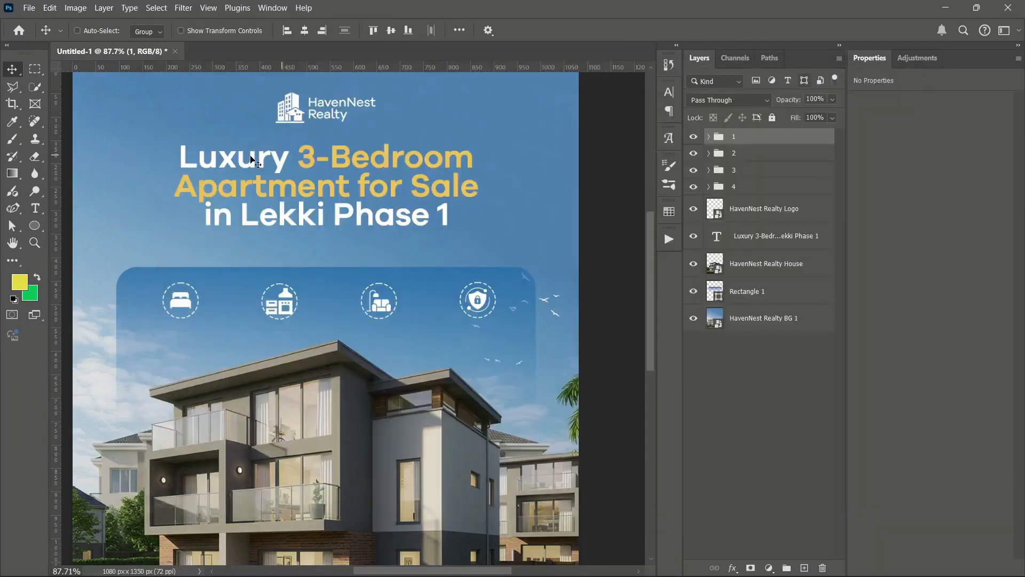
Create a point text below the bed icon and paste "Ensuite bedrooms" into it.
{"action": "left_click", "coordinate": [35, 210]}
{"action": "scroll", "coordinate": [145, 295], "scroll_direction": "down", "scroll_amount": 1}
{"action": "left_click", "coordinate": [143, 300]}
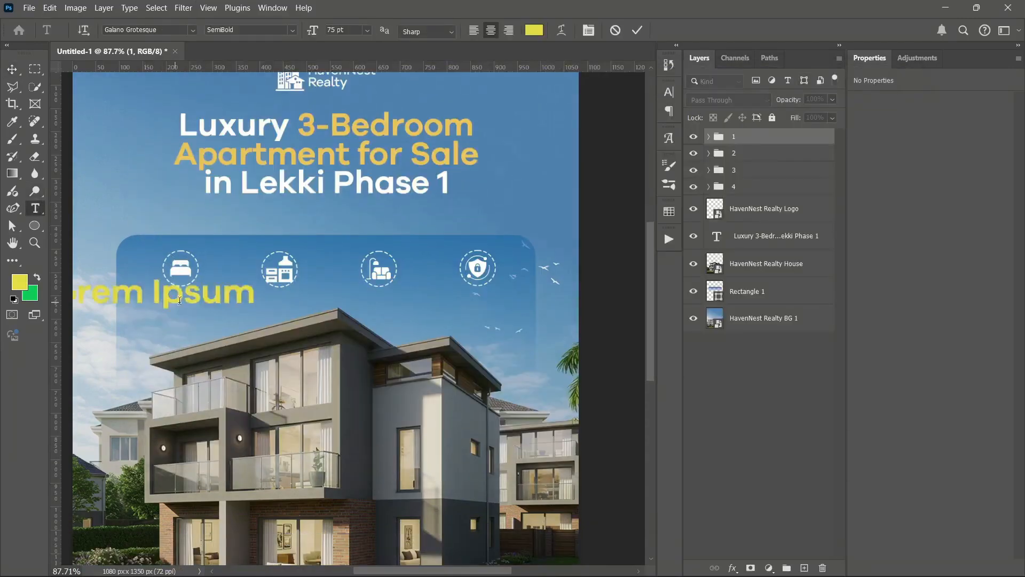
{"action": "key", "text": "ctrl+v"}
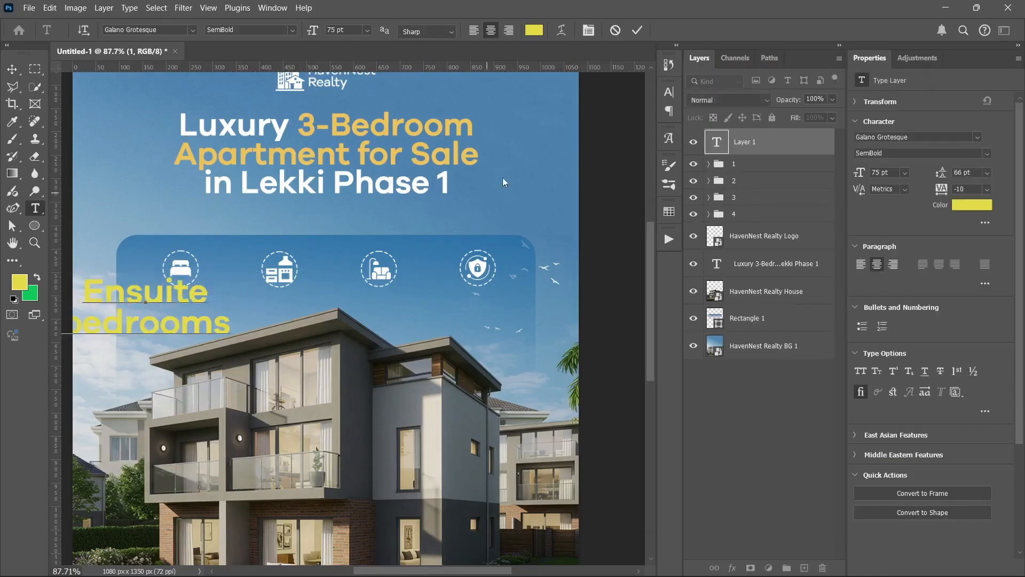
Set the font style of the "Ensuite bedrooms" text to Regular.
{"action": "left_click", "coordinate": [986, 152]}
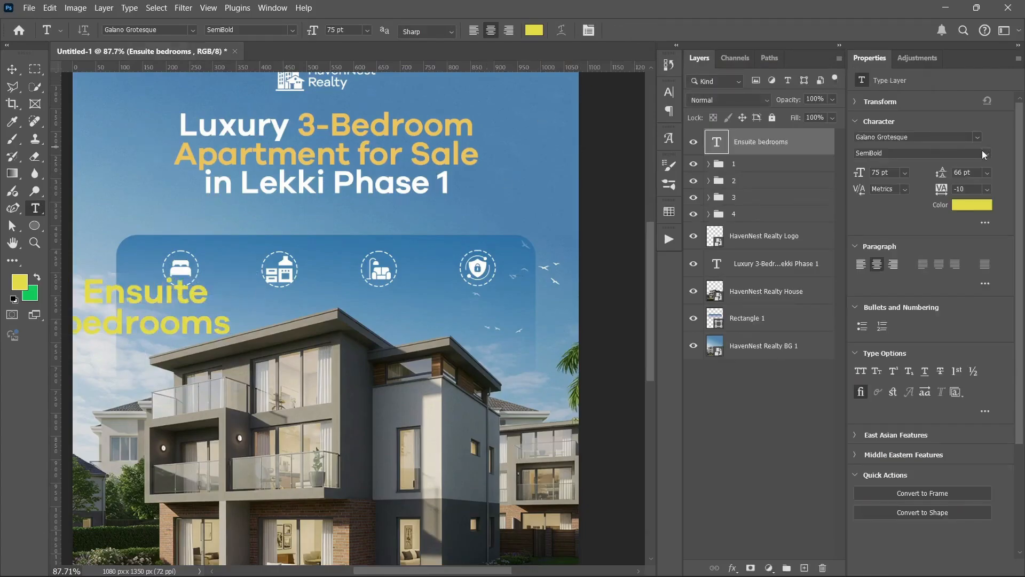
{"action": "left_click", "coordinate": [877, 284]}
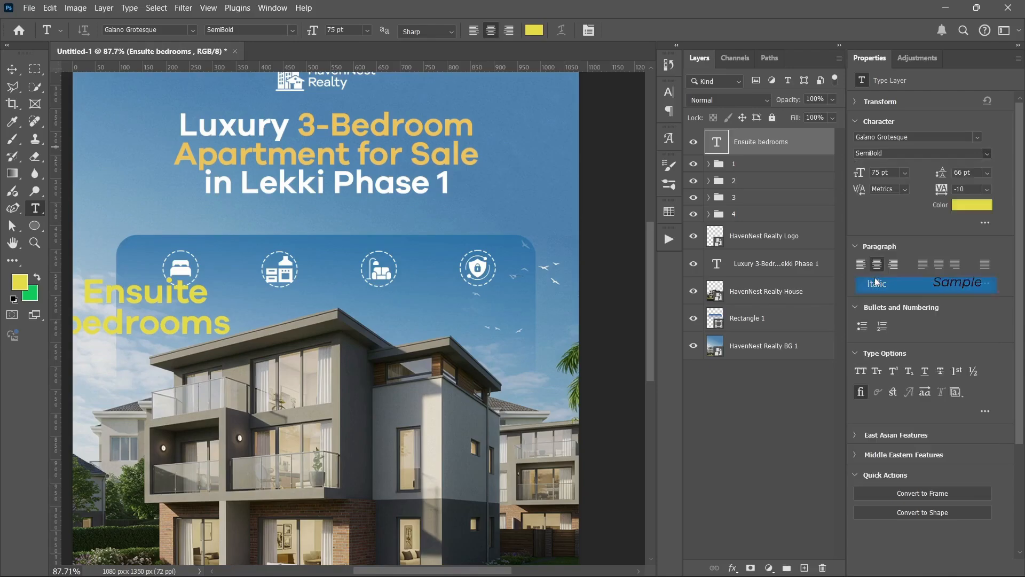
{"action": "left_click", "coordinate": [985, 154]}
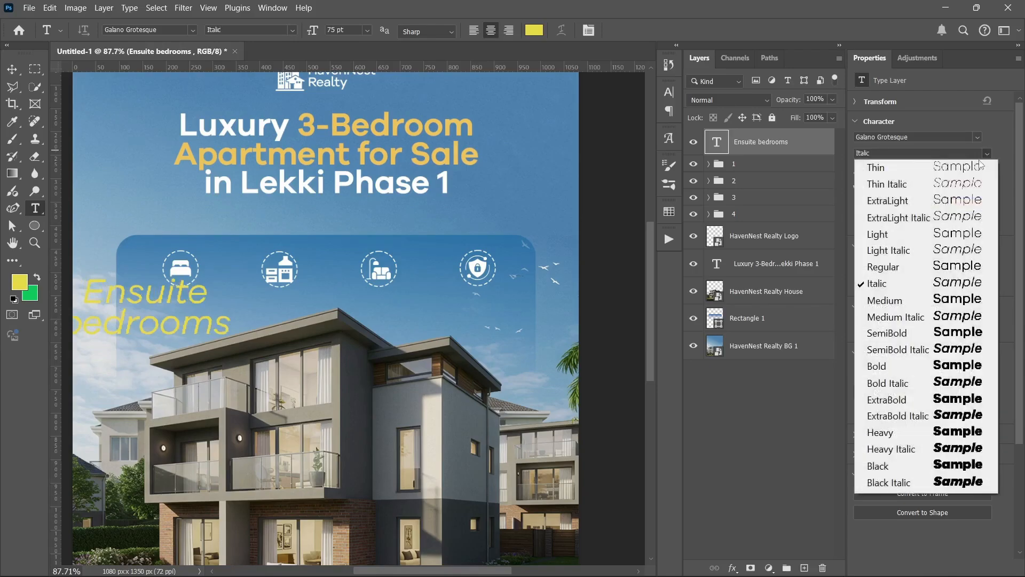
{"action": "left_click", "coordinate": [887, 267]}
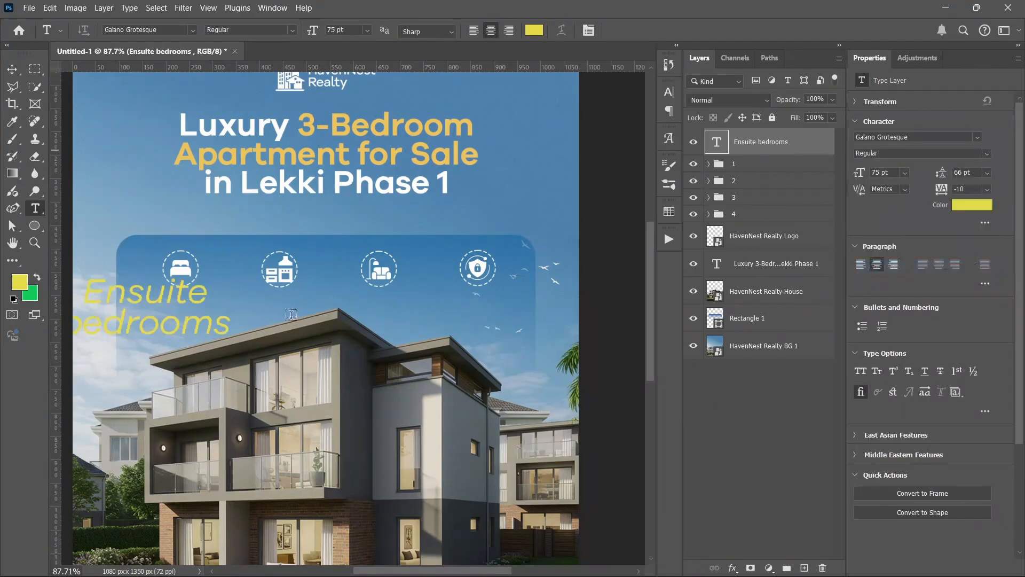
Scale the "Ensuite bedrooms" text proportionally to 38.61% and set its colour to ffffff.
{"action": "key", "text": "v"}
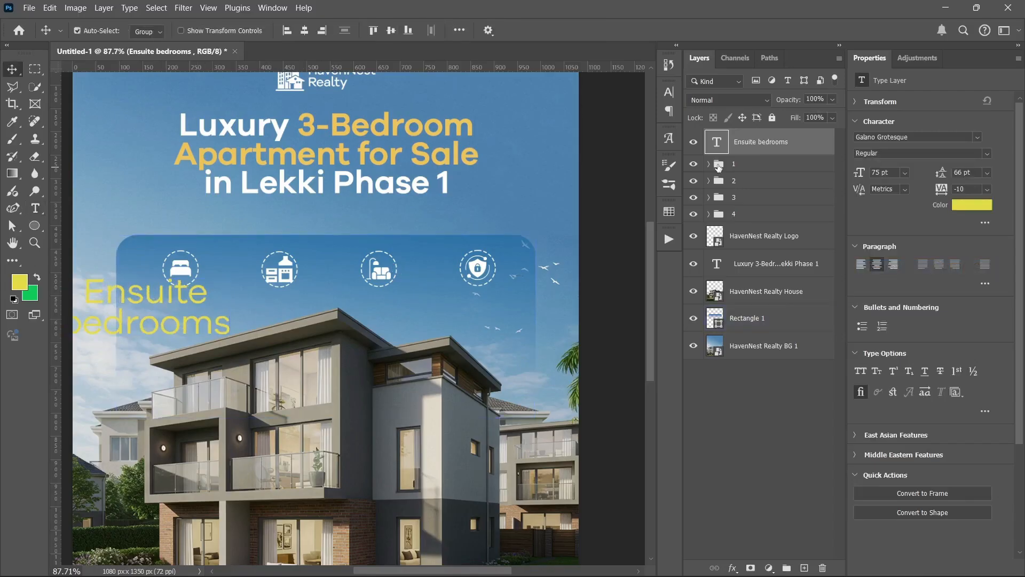
{"action": "key", "text": "ctrl+t"}
{"action": "left_click_drag", "start_coordinate": [145, 272], "coordinate": [220, 335]}
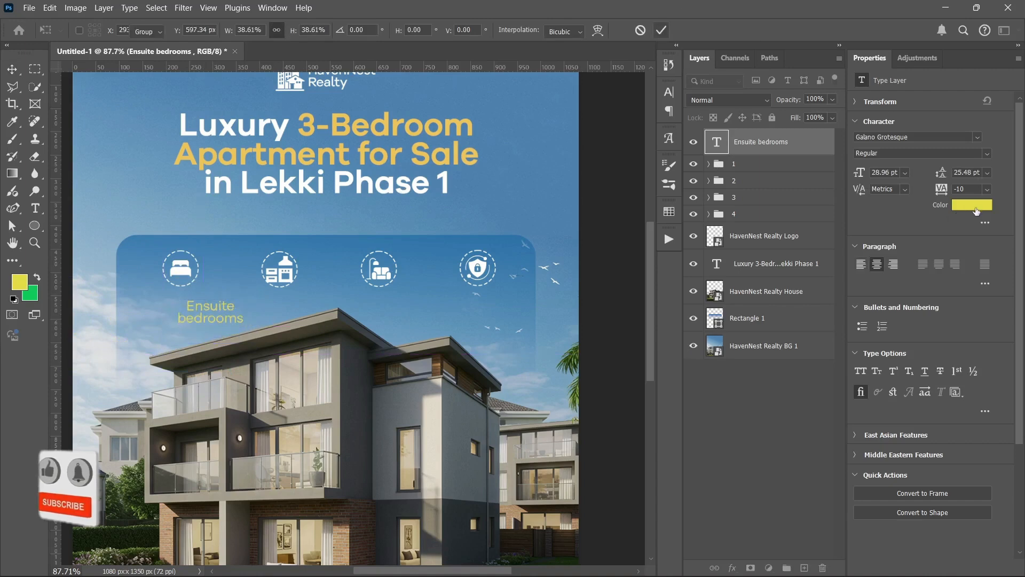
{"action": "left_click", "coordinate": [662, 30]}
{"action": "left_click", "coordinate": [971, 205]}
{"action": "type", "text": "ffffff"}
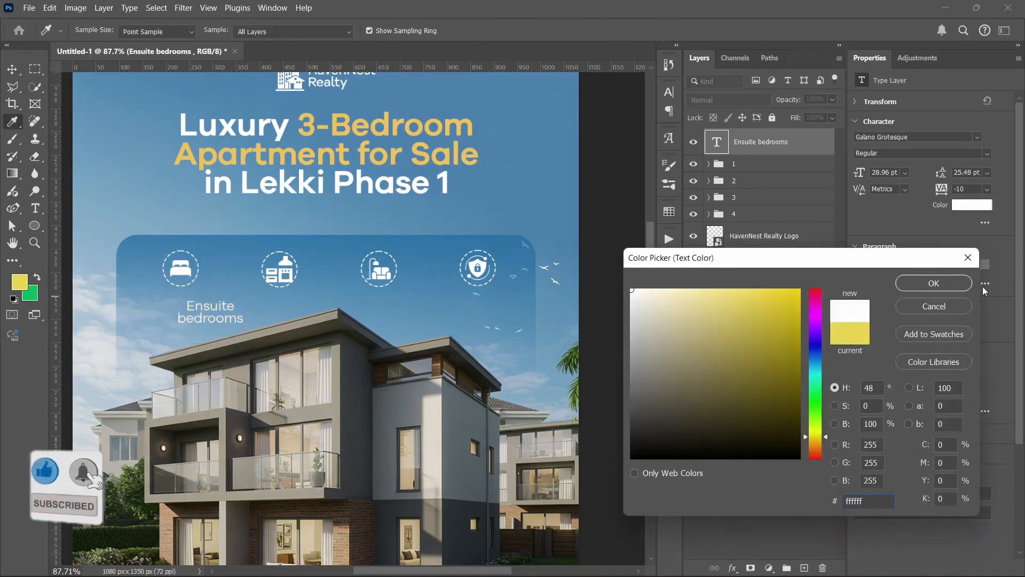
{"action": "key", "text": "Return"}
Scale the "Ensuite bedrooms" text to 68.62% and centre it just below the bed icon's dashed circle.
{"action": "left_click_drag", "start_coordinate": [198, 317], "coordinate": [309, 353]}
{"action": "scroll", "coordinate": [158, 307], "scroll_direction": "up", "scroll_amount": 5}
{"action": "scroll", "coordinate": [157, 307], "scroll_direction": "up", "scroll_amount": 6}
{"action": "key", "text": "ctrl+t"}
{"action": "left_click_drag", "start_coordinate": [347, 443], "coordinate": [347, 396]}
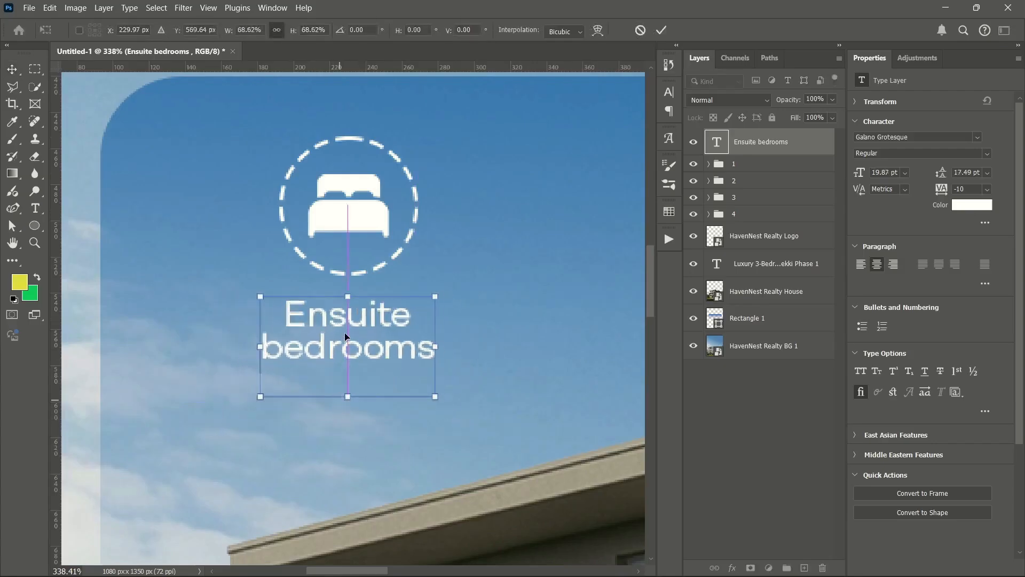
{"action": "left_click_drag", "start_coordinate": [344, 336], "coordinate": [347, 331]}
{"action": "key", "text": "Return"}
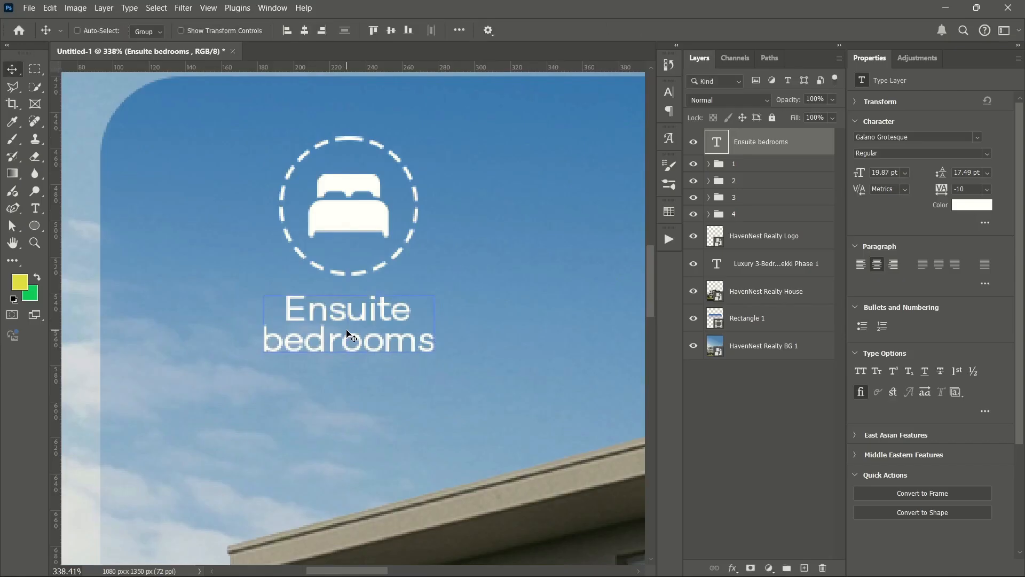
Enlarge the "Ensuite bedrooms" caption to about 27.53 pt and duplicate it beneath the kitchen icon.
{"action": "key", "text": "ctrl+0"}
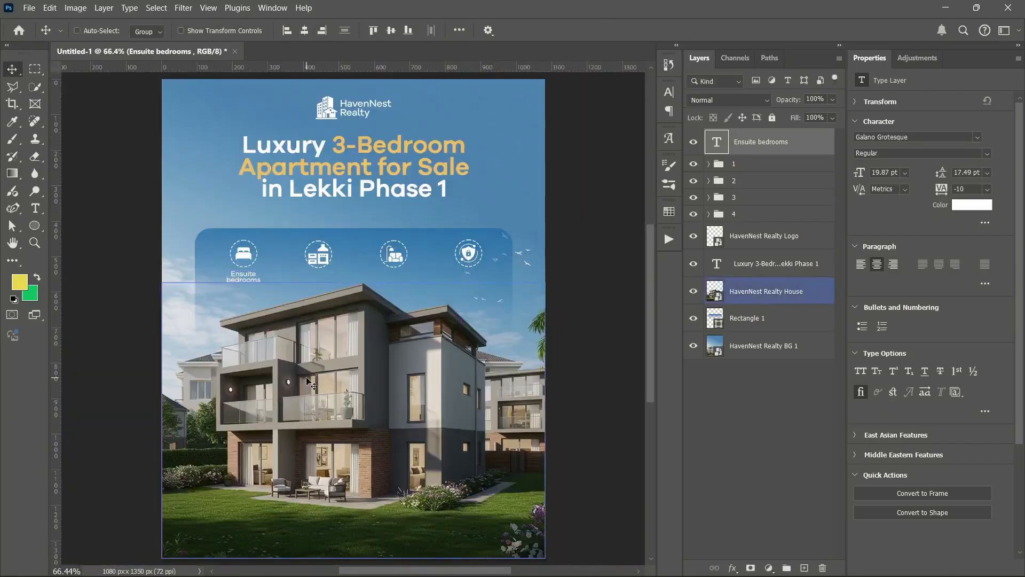
{"action": "key", "text": "ctrl+t"}
{"action": "left_click_drag", "start_coordinate": [241, 292], "coordinate": [242, 297]}
{"action": "key", "text": "Return"}
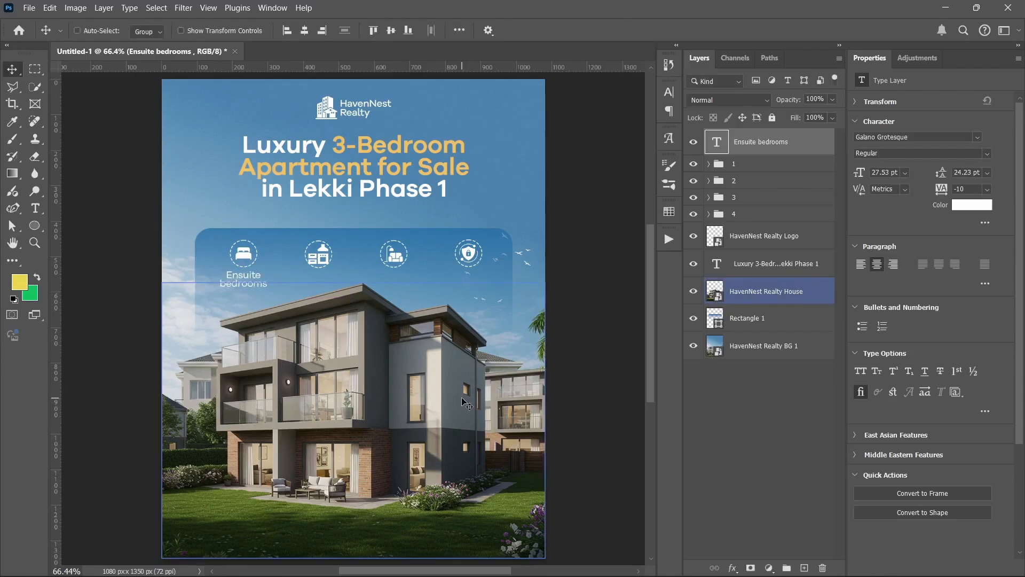
{"action": "left_click_drag", "start_coordinate": [243, 286], "coordinate": [315, 287]}
Switch to Notepad and copy the two-line "Fully Fitted Kitchen" text from HavenNest Realty.txt.
{"action": "left_click", "coordinate": [659, 560]}
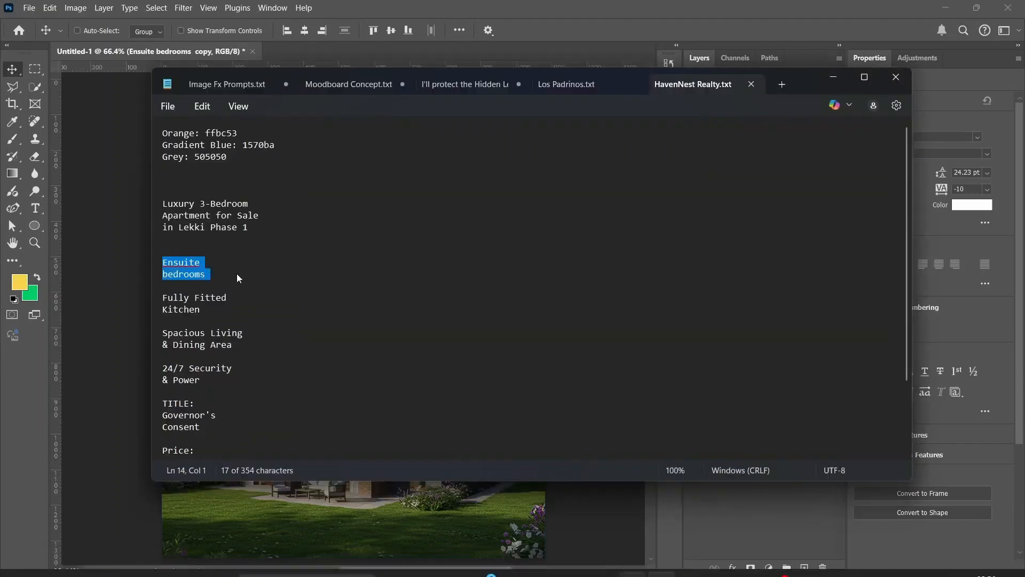
{"action": "left_click_drag", "start_coordinate": [162, 296], "coordinate": [200, 310]}
{"action": "left_click", "coordinate": [197, 309]}
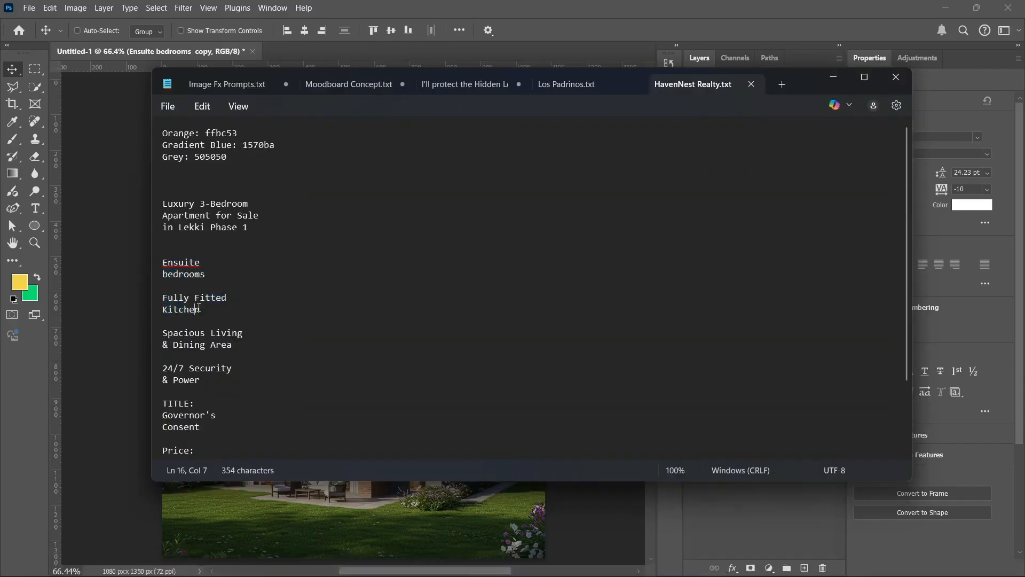
{"action": "double_click", "coordinate": [189, 310]}
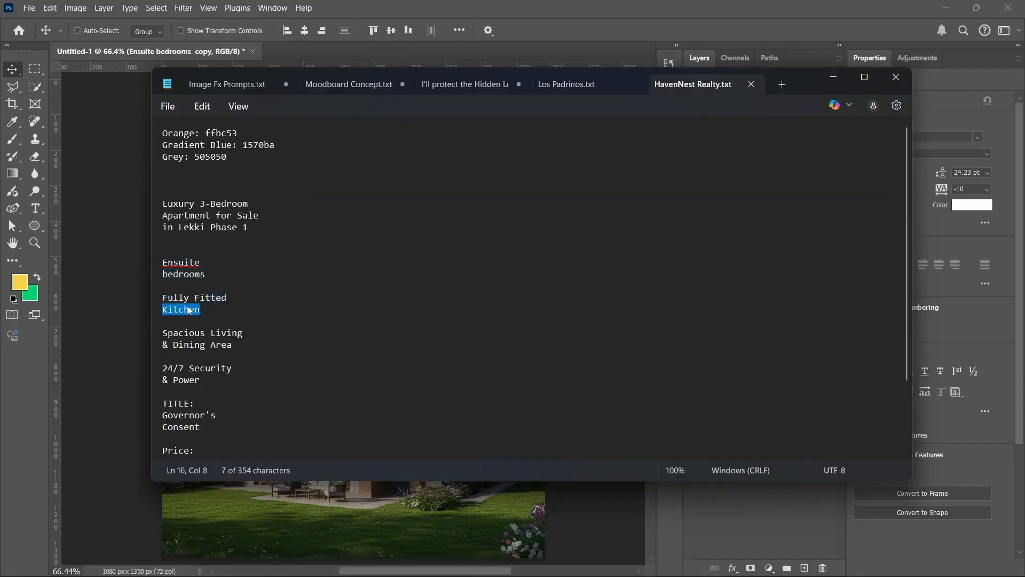
{"action": "left_click", "coordinate": [189, 309]}
{"action": "left_click_drag", "start_coordinate": [199, 311], "coordinate": [170, 298]}
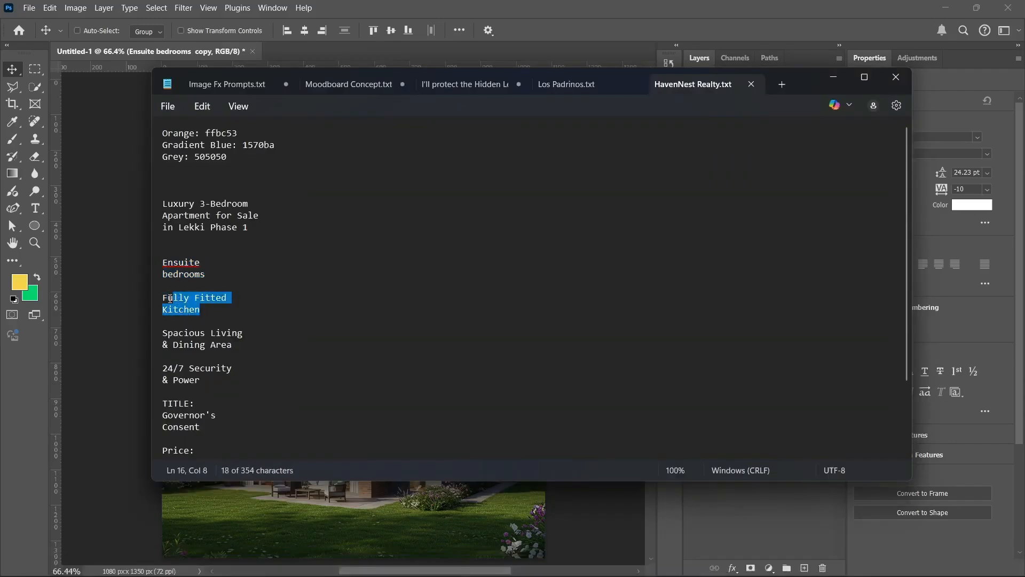
{"action": "right_click", "coordinate": [165, 299]}
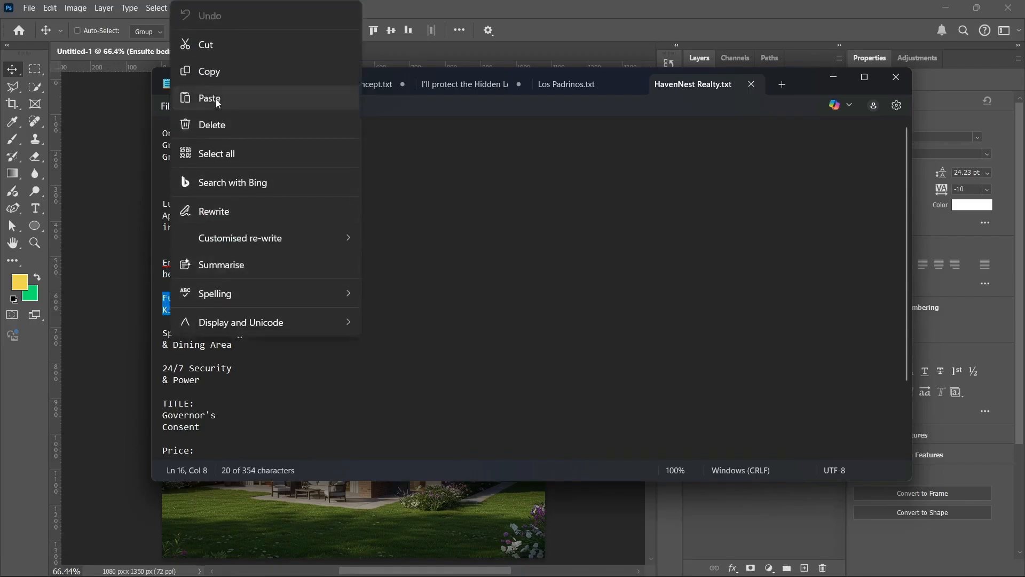
{"action": "left_click", "coordinate": [209, 71]}
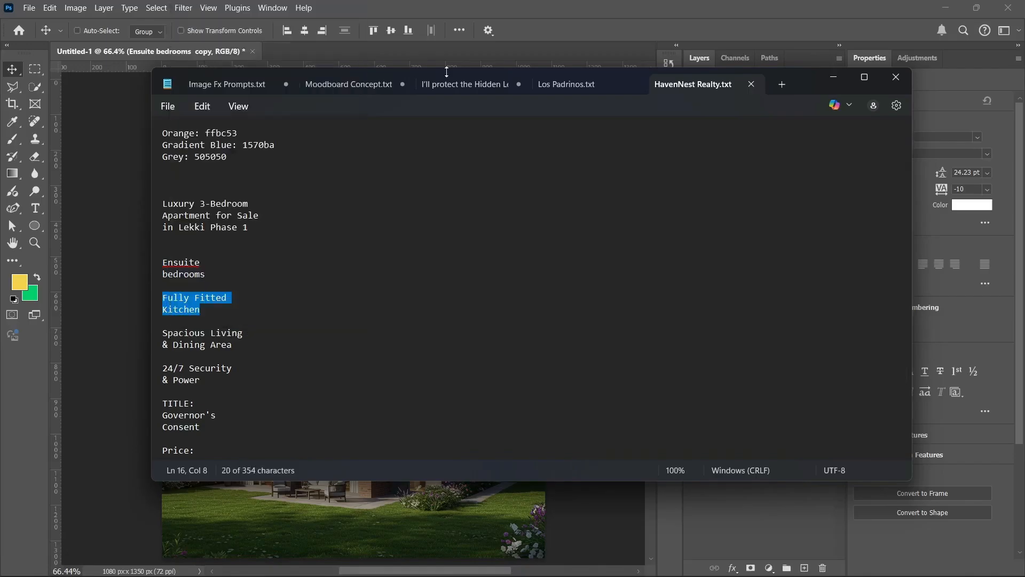
Return to Photoshop and replace the duplicated caption beneath the kitchen icon with the copied "Fully Fitted Kitchen" text.
{"action": "left_click", "coordinate": [834, 78]}
{"action": "double_click", "coordinate": [318, 277]}
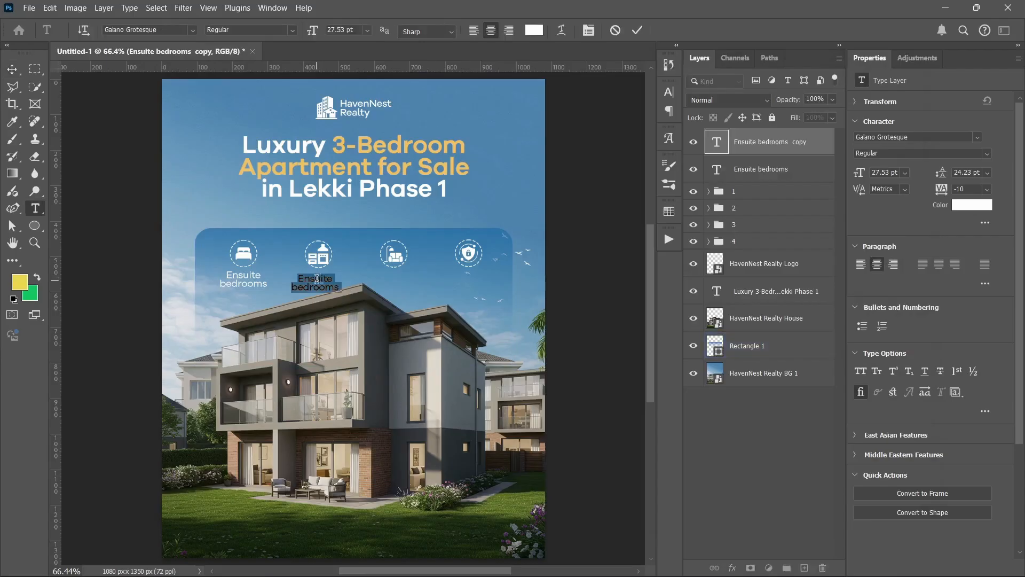
{"action": "key", "text": "ctrl+v"}
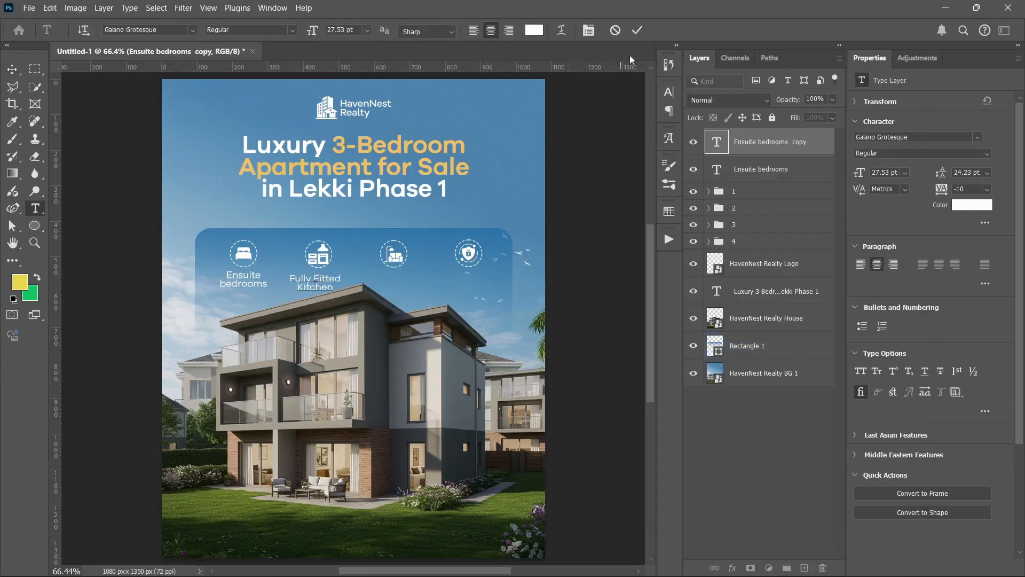
{"action": "key", "text": "ctrl+Return"}
{"action": "key", "text": "v"}
Duplicate the "Fully Fitted Kitchen" caption beneath the living-area icon and select "Spacious Living & Dining Area" in HavenNest Realty.txt in Notepad.
{"action": "left_click_drag", "start_coordinate": [311, 282], "coordinate": [397, 282]}
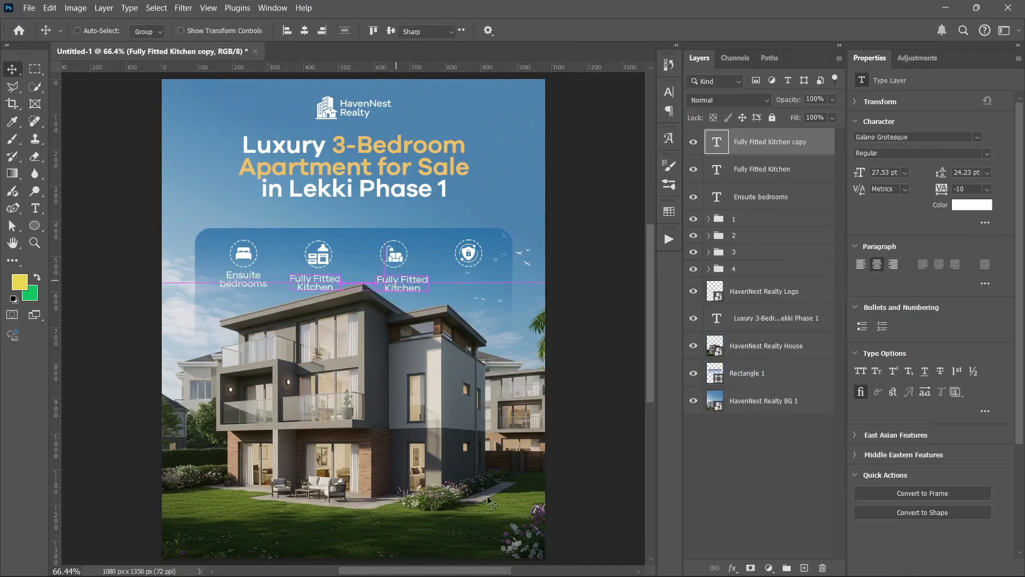
{"action": "key", "text": "t"}
{"action": "left_click", "coordinate": [661, 561]}
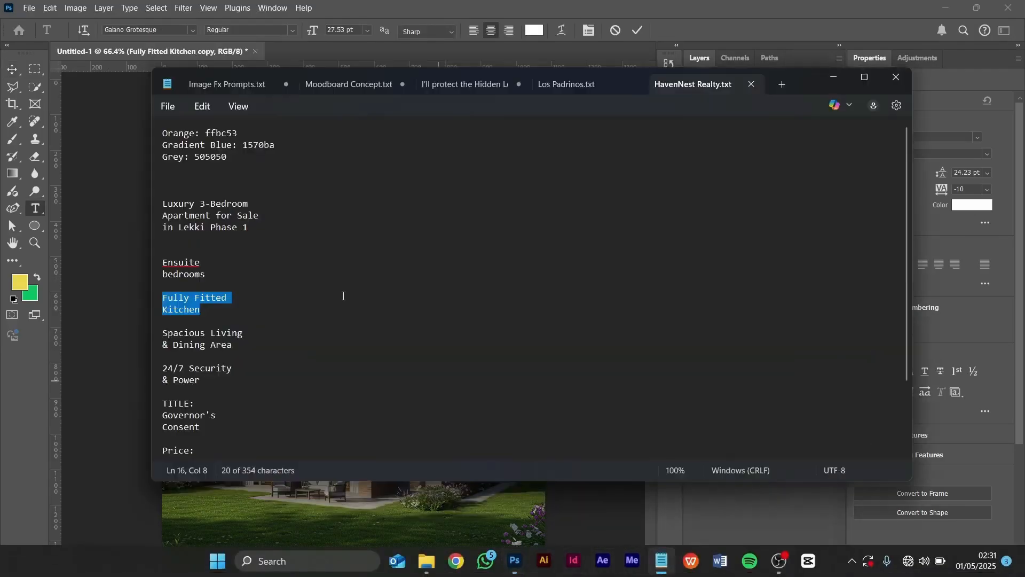
{"action": "left_click_drag", "start_coordinate": [163, 333], "coordinate": [235, 347]}
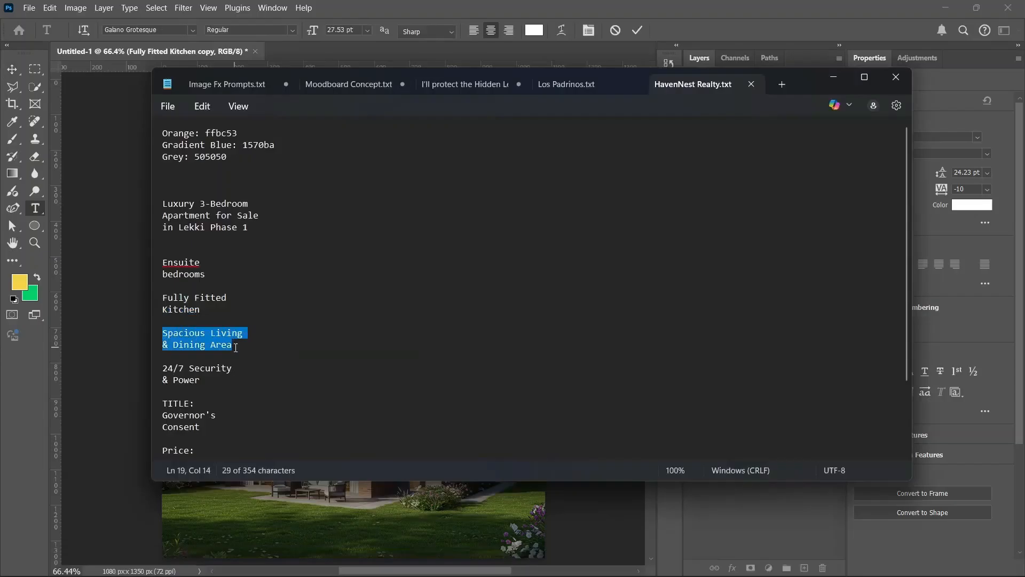
{"action": "right_click", "coordinate": [207, 343]}
{"action": "left_click", "coordinate": [273, 110]}
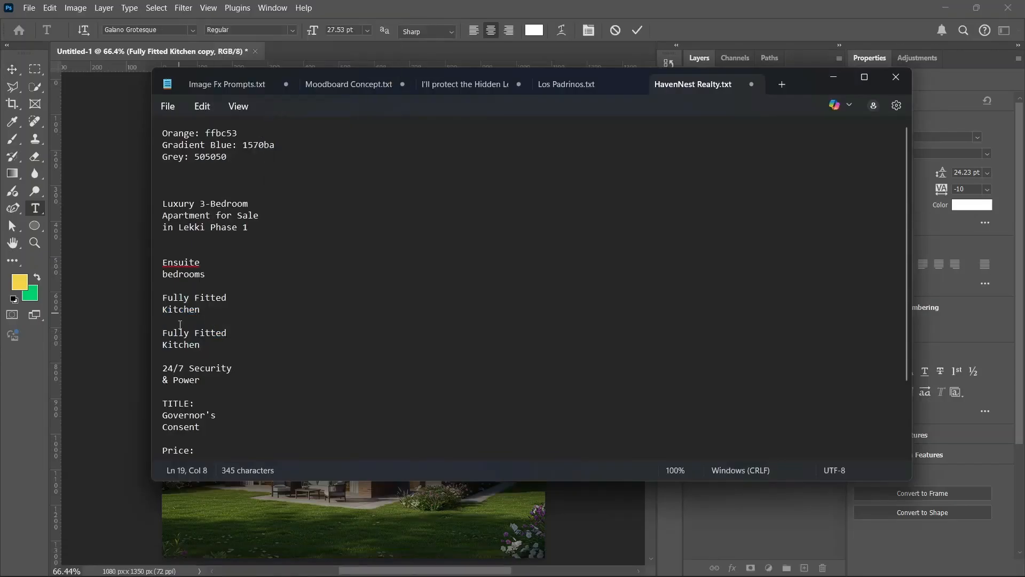
{"action": "key", "text": "ctrl+z"}
Copy "Spacious Living & Dining Area" from the notes and replace the caption beneath the living-area icon in Photoshop with it.
{"action": "right_click", "coordinate": [204, 331]}
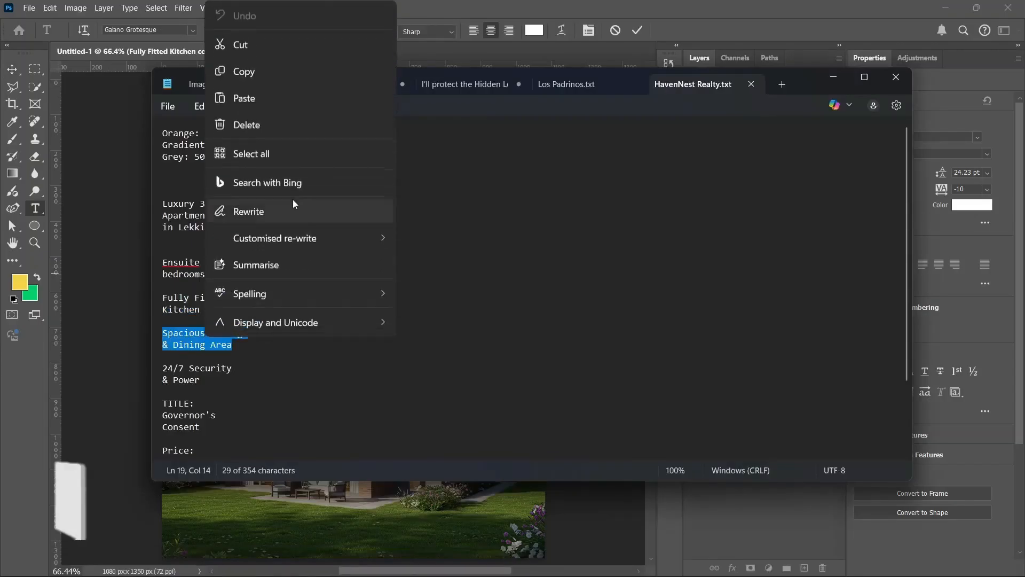
{"action": "left_click", "coordinate": [280, 75]}
{"action": "left_click", "coordinate": [833, 77]}
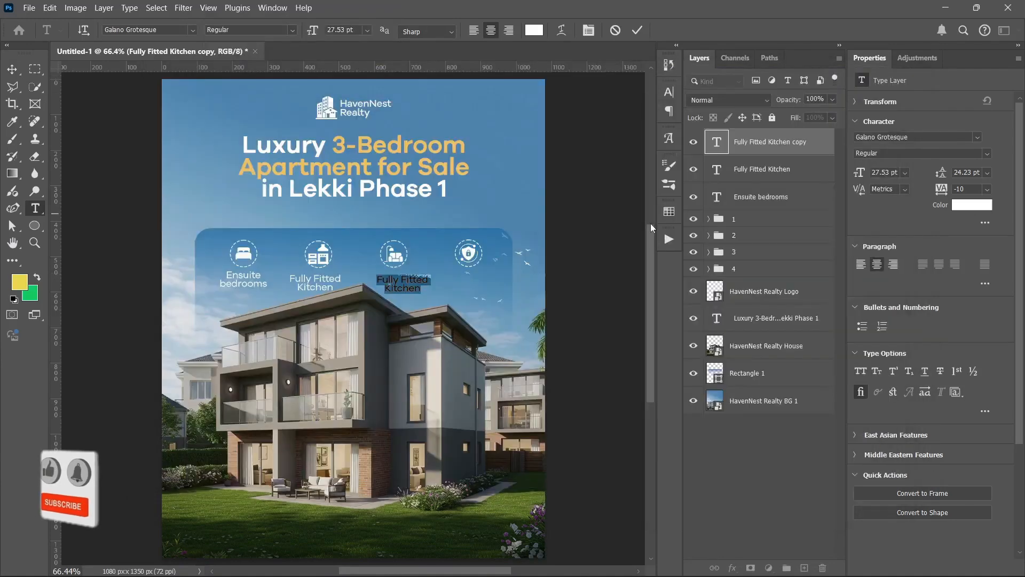
{"action": "key", "text": "ctrl+v"}
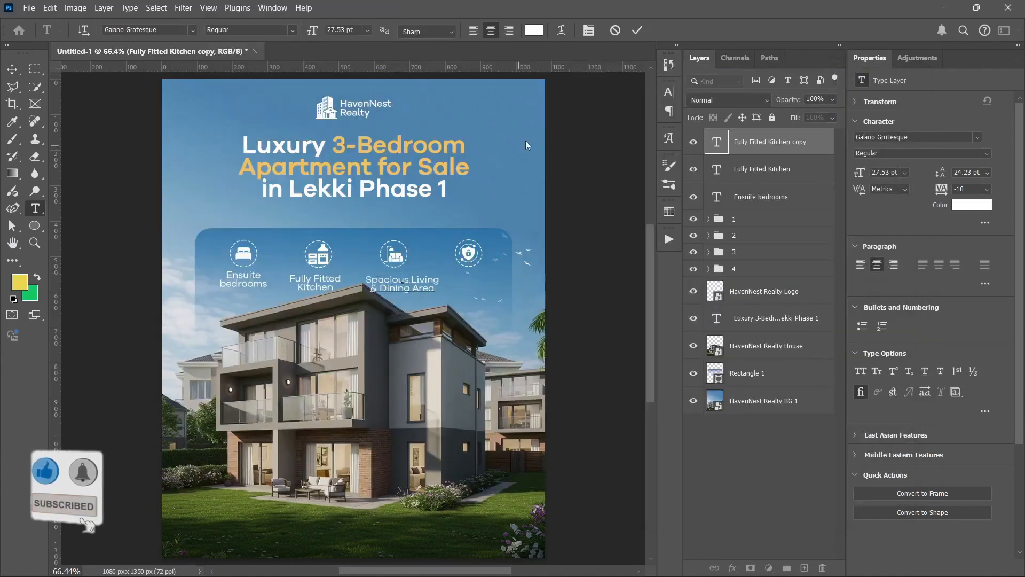
{"action": "left_click", "coordinate": [640, 29]}
{"action": "key", "text": "v"}
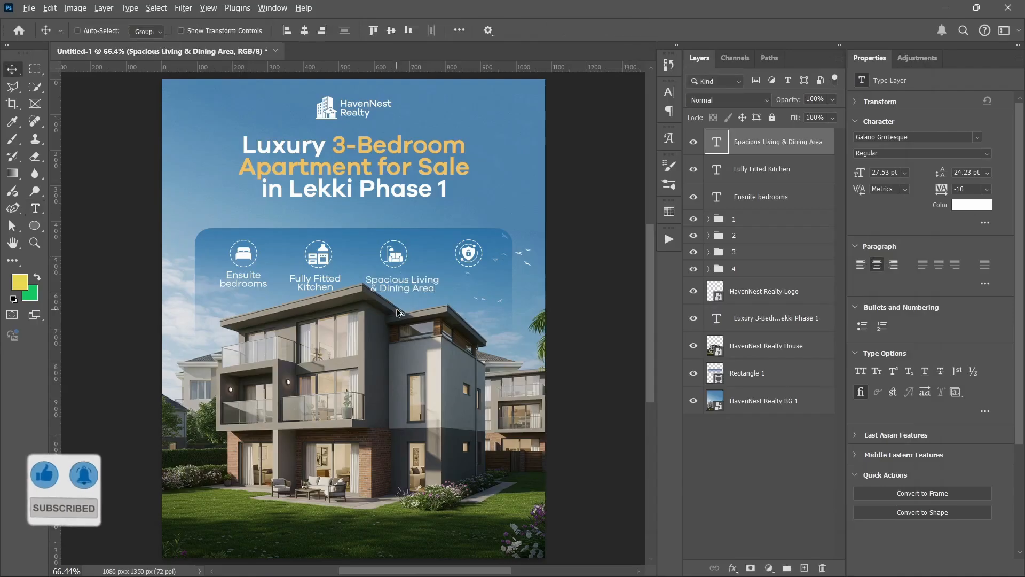
Duplicate the "Spacious Living & Dining Area" caption, replace its text with "24/7 Security & Power" and place it beneath the shield icon.
{"action": "left_click_drag", "start_coordinate": [399, 283], "coordinate": [491, 283], "text": "alt"}
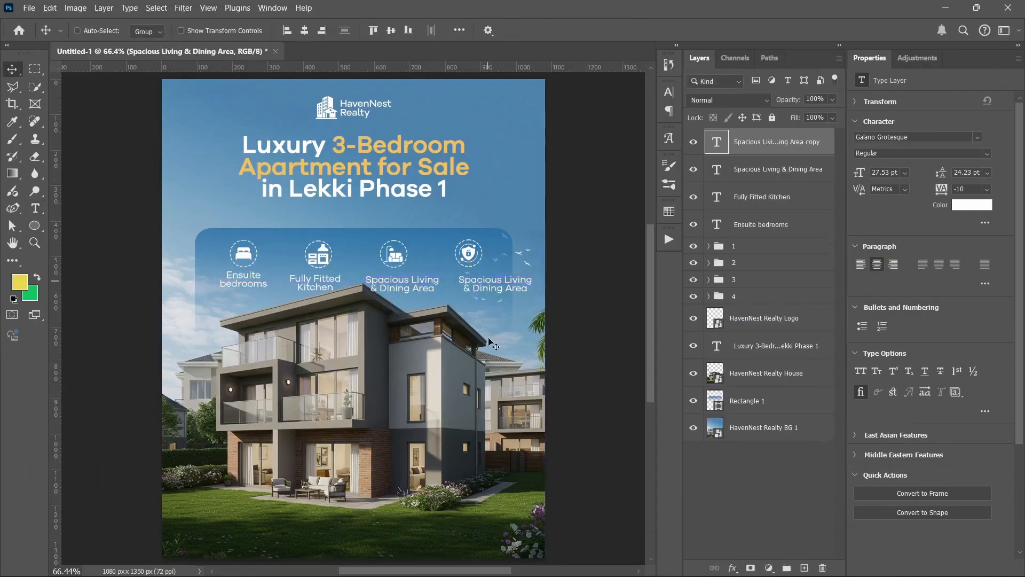
{"action": "key", "text": "ctrl+v"}
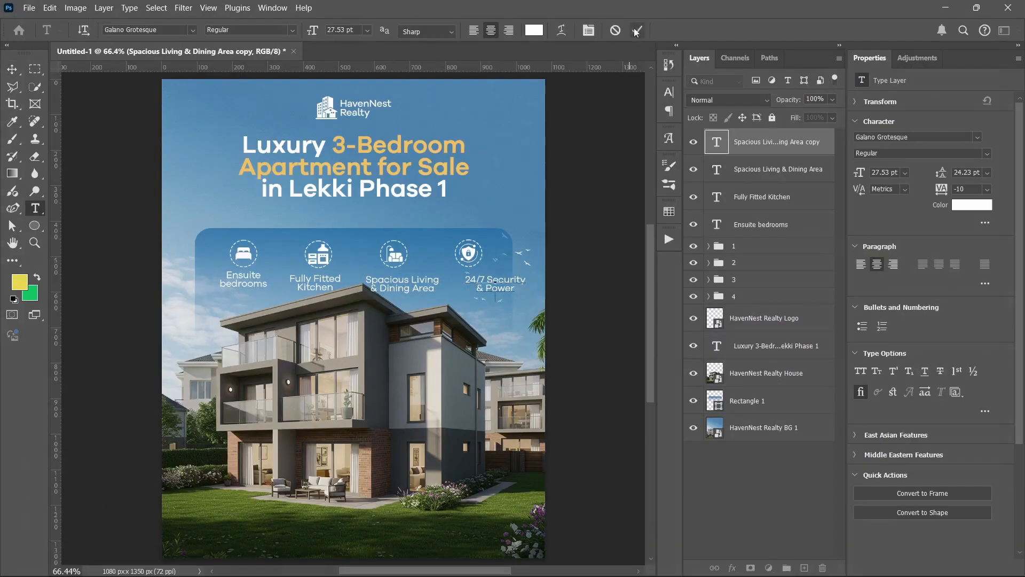
{"action": "key", "text": "Escape"}
{"action": "left_click_drag", "start_coordinate": [490, 285], "coordinate": [478, 283]}
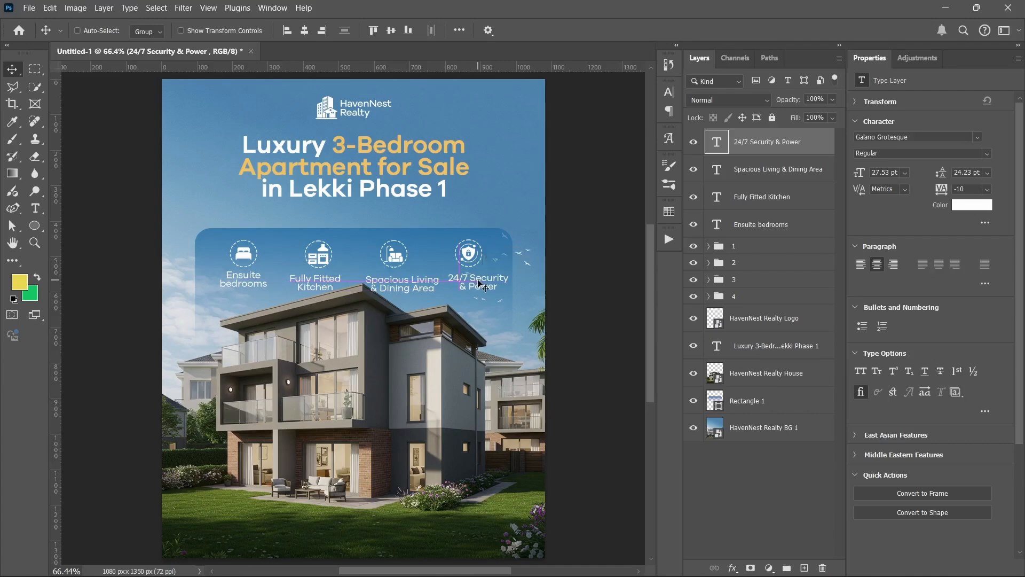
Scale the four feature captions down together to a text size of about 25 pt.
{"action": "left_click", "coordinate": [758, 225], "text": "shift"}
{"action": "key", "text": "ctrl+t"}
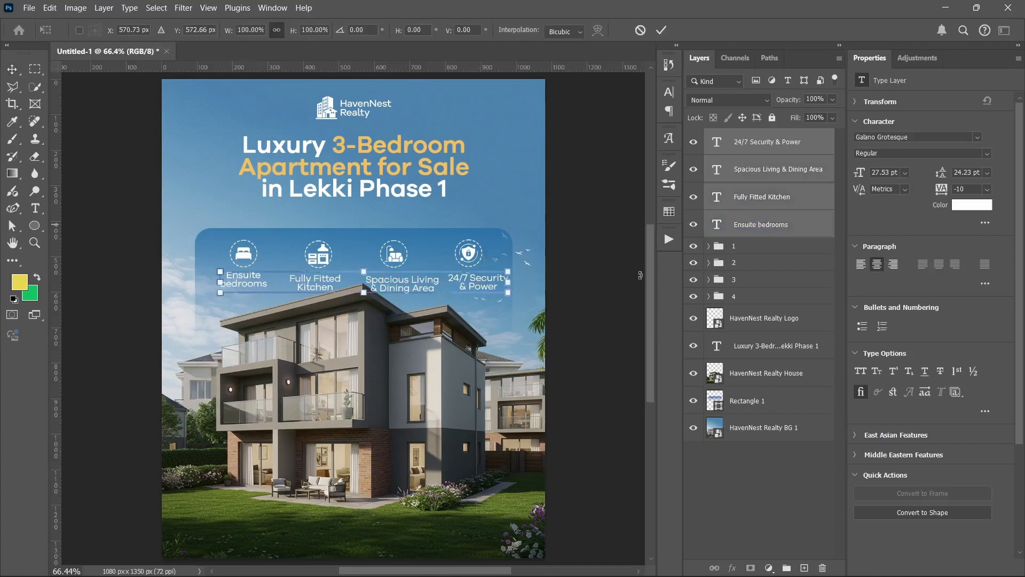
{"action": "left_click_drag", "start_coordinate": [511, 285], "coordinate": [465, 281]}
{"action": "key", "text": "Return"}
Reposition the "Spacious Living & Dining Area" and "Fully Fitted Kitchen" captions beneath their icons.
{"action": "left_click", "coordinate": [777, 173]}
{"action": "left_click_drag", "start_coordinate": [393, 289], "coordinate": [401, 283]}
{"action": "left_click", "coordinate": [776, 177]}
{"action": "left_click_drag", "start_coordinate": [310, 283], "coordinate": [322, 281]}
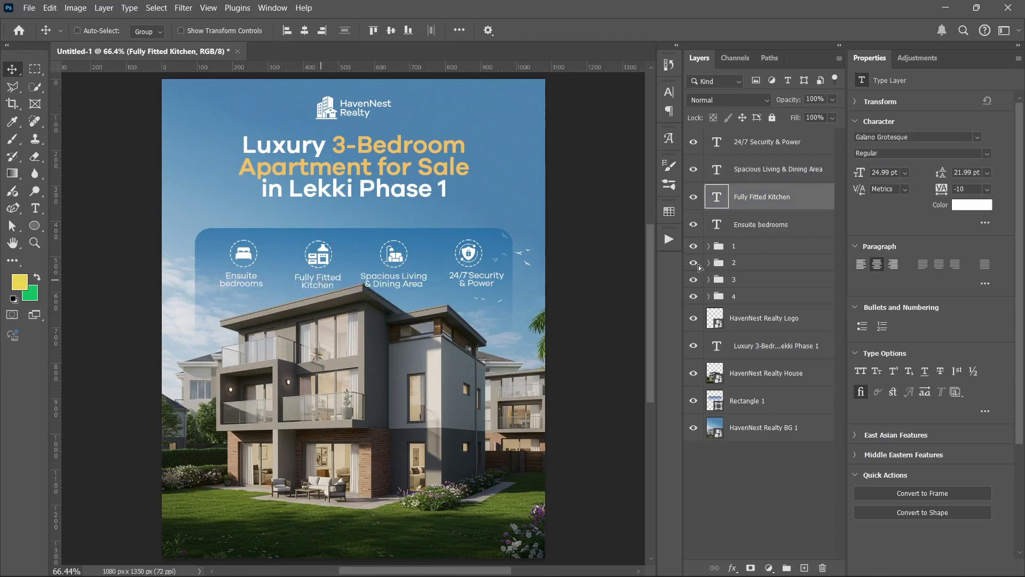
{"action": "left_click", "coordinate": [792, 231]}
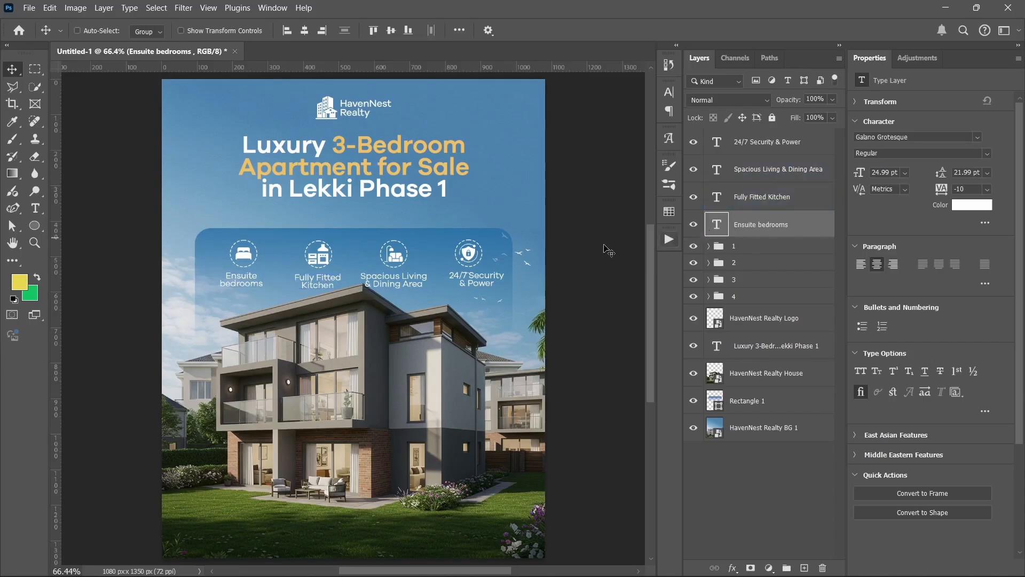
Scale the four feature captions together to about 88%, giving a text size of 22 pt.
{"action": "scroll", "coordinate": [393, 299], "scroll_direction": "up", "scroll_amount": 5}
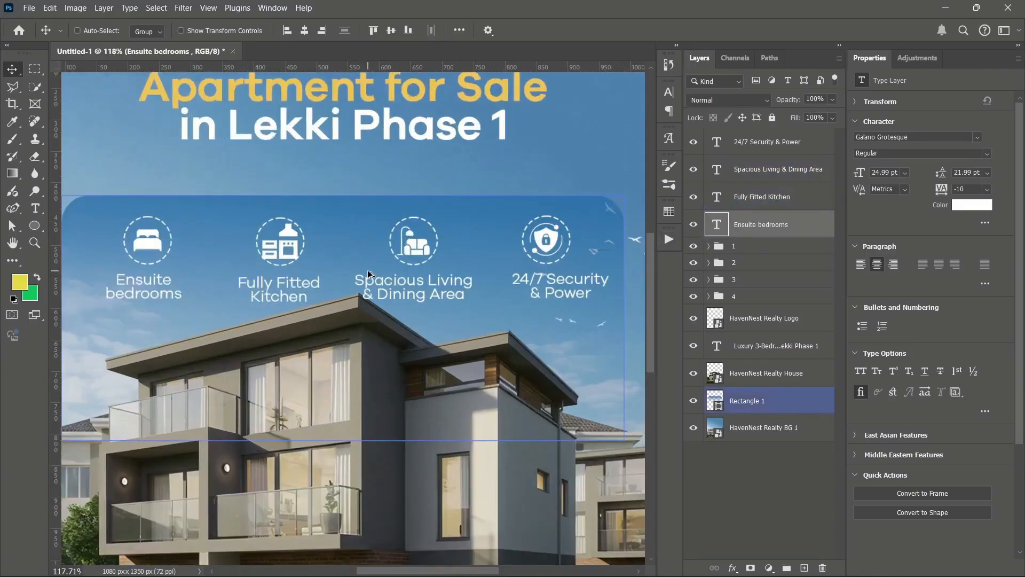
{"action": "scroll", "coordinate": [358, 272], "scroll_direction": "down", "scroll_amount": 3}
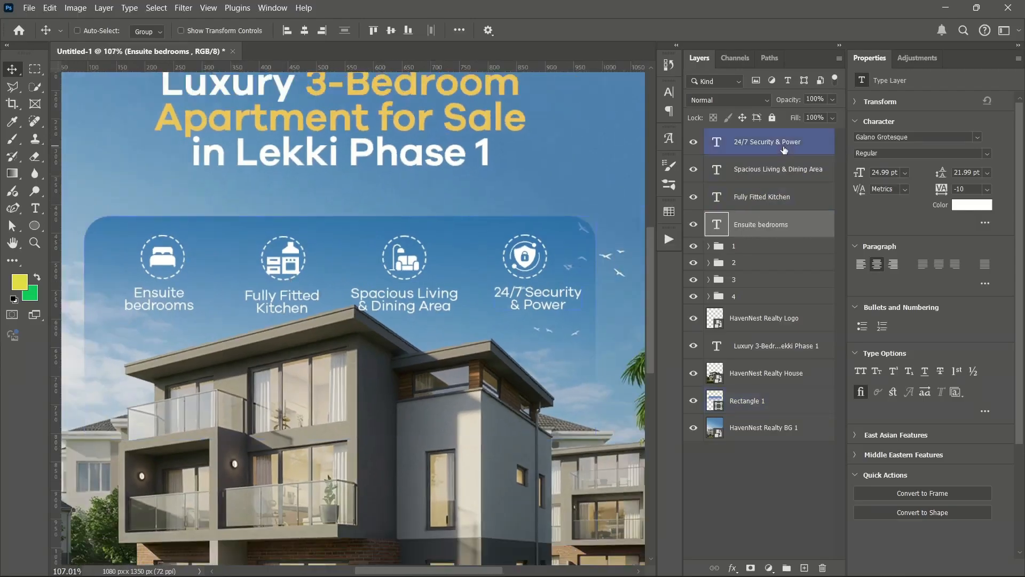
{"action": "left_click", "coordinate": [781, 148]}
{"action": "left_click", "coordinate": [771, 226], "text": "shift"}
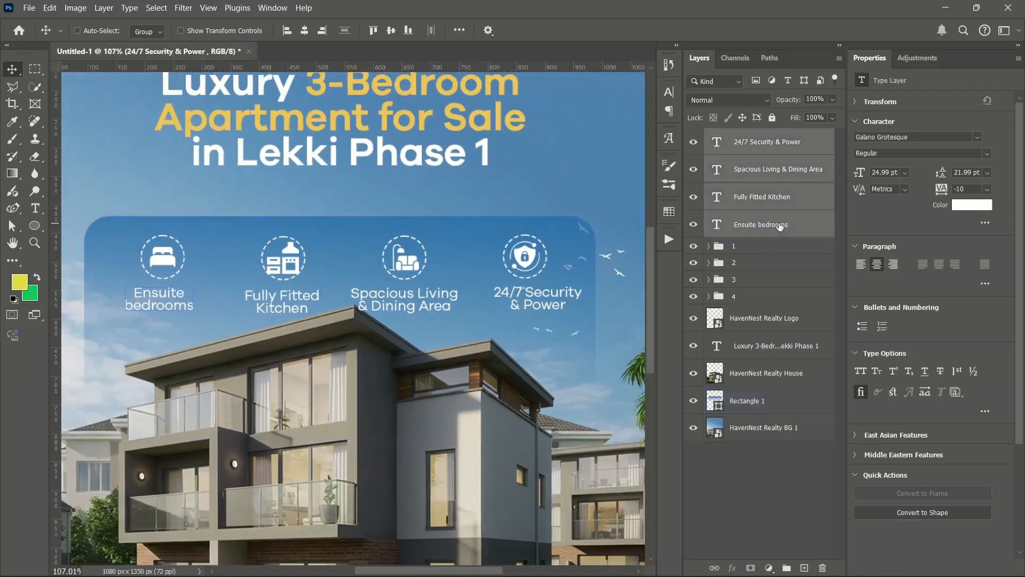
{"action": "key", "text": "ctrl+t"}
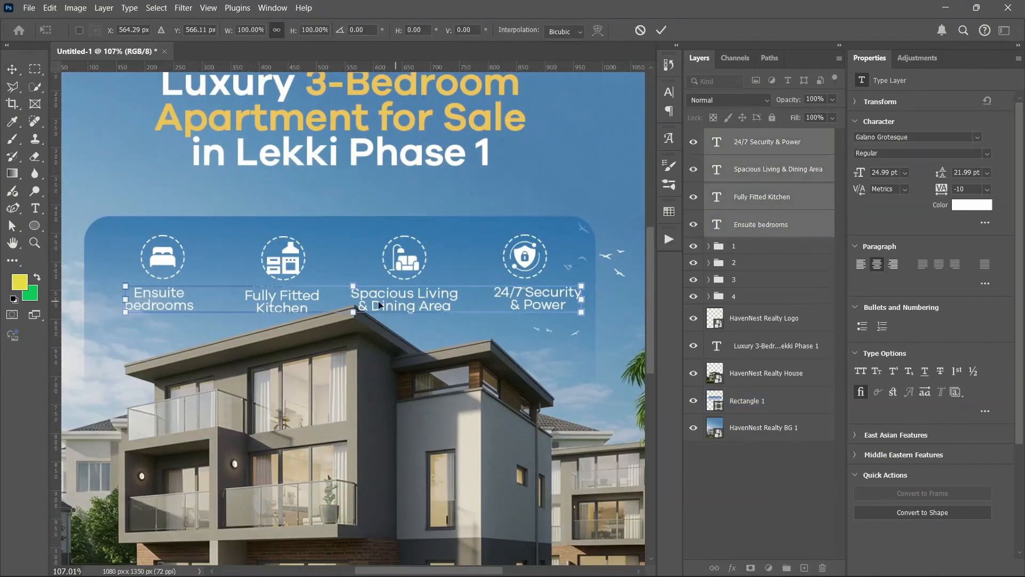
{"action": "left_click_drag", "start_coordinate": [350, 308], "coordinate": [350, 308]}
{"action": "key", "text": "Return"}
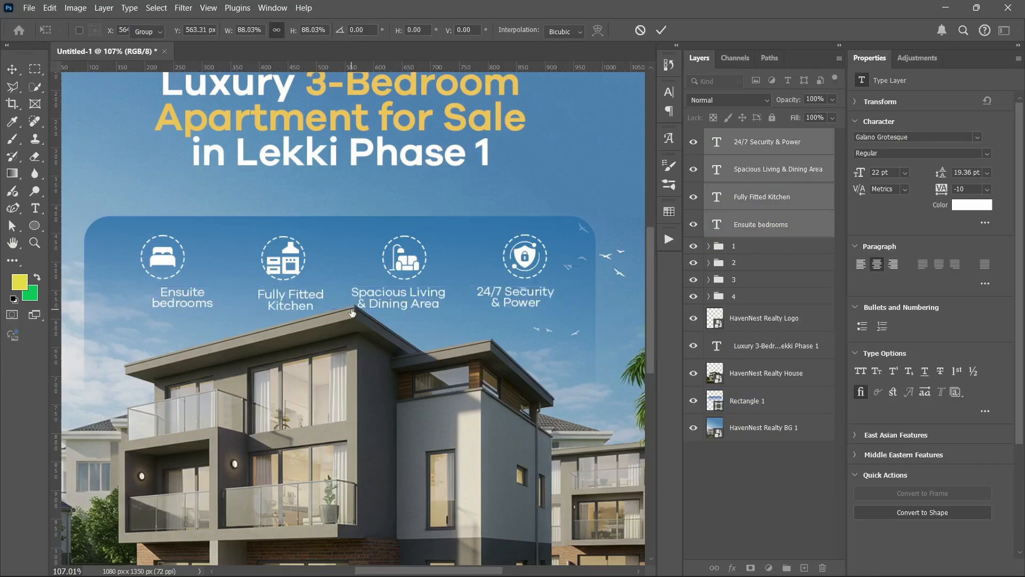
Center each of the four feature captions horizontally beneath its own icon.
{"action": "left_click", "coordinate": [790, 143]}
{"action": "left_click_drag", "start_coordinate": [528, 302], "coordinate": [536, 302]}
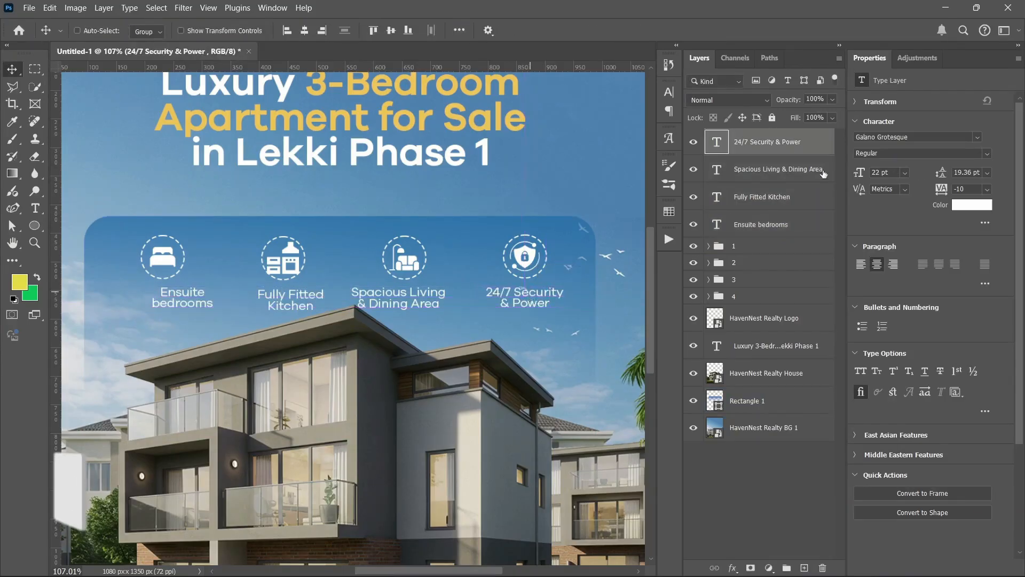
{"action": "left_click", "coordinate": [822, 173]}
{"action": "left_click_drag", "start_coordinate": [391, 296], "coordinate": [397, 292]}
{"action": "left_click", "coordinate": [790, 196]}
{"action": "left_click_drag", "start_coordinate": [319, 296], "coordinate": [312, 295]}
{"action": "left_click", "coordinate": [196, 288], "text": "ctrl"}
{"action": "left_click_drag", "start_coordinate": [197, 288], "coordinate": [168, 292]}
{"action": "key", "text": "ctrl+0"}
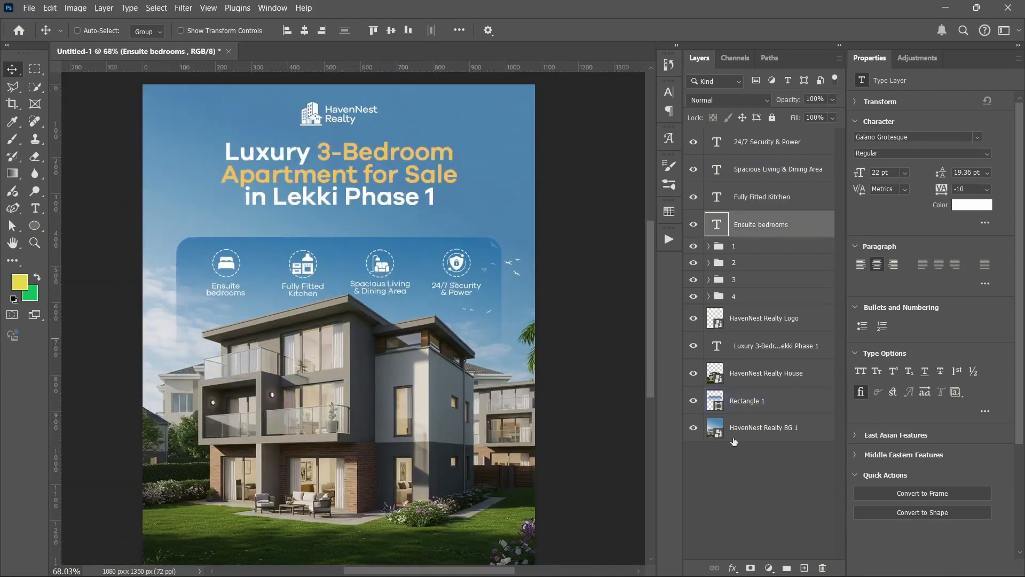
Move the "Luxury 3-Bedroom Apartment for Sale" headline slightly down, closer to the features box.
{"action": "left_click", "coordinate": [738, 463]}
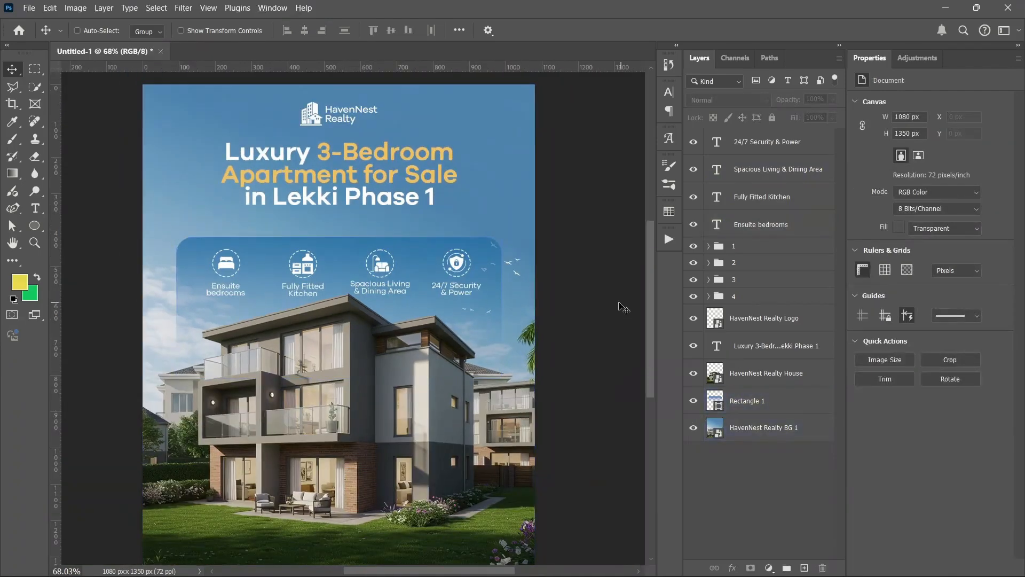
{"action": "left_click", "coordinate": [522, 164], "text": "ctrl"}
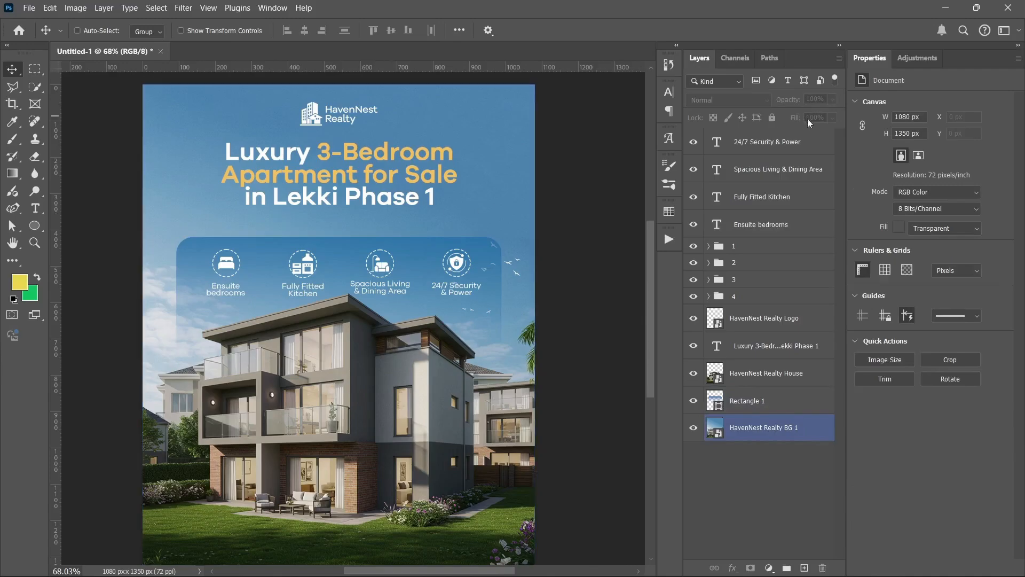
{"action": "left_click", "coordinate": [753, 206]}
{"action": "left_click", "coordinate": [755, 233]}
{"action": "left_click", "coordinate": [771, 334]}
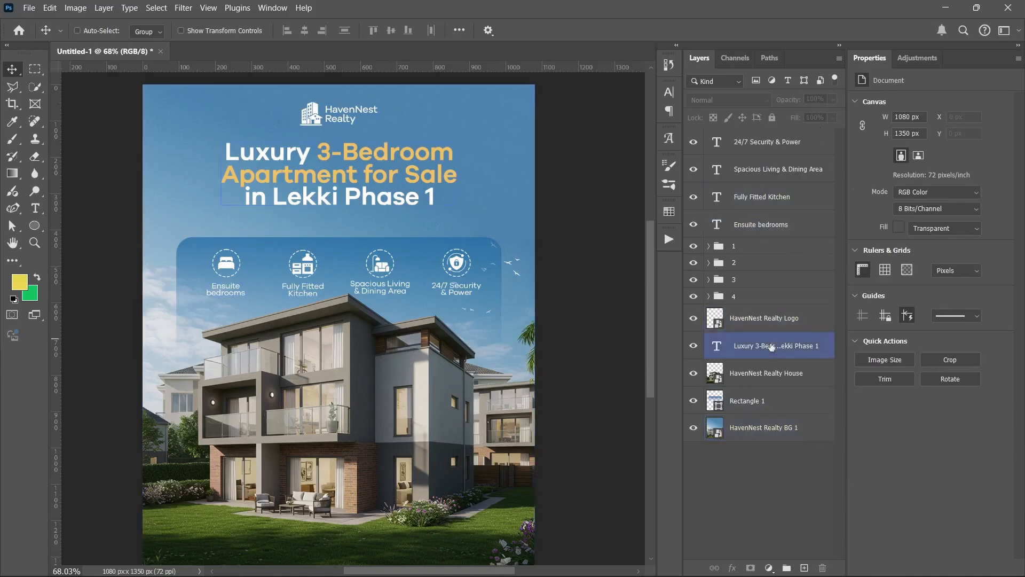
{"action": "left_click_drag", "start_coordinate": [360, 160], "coordinate": [358, 172]}
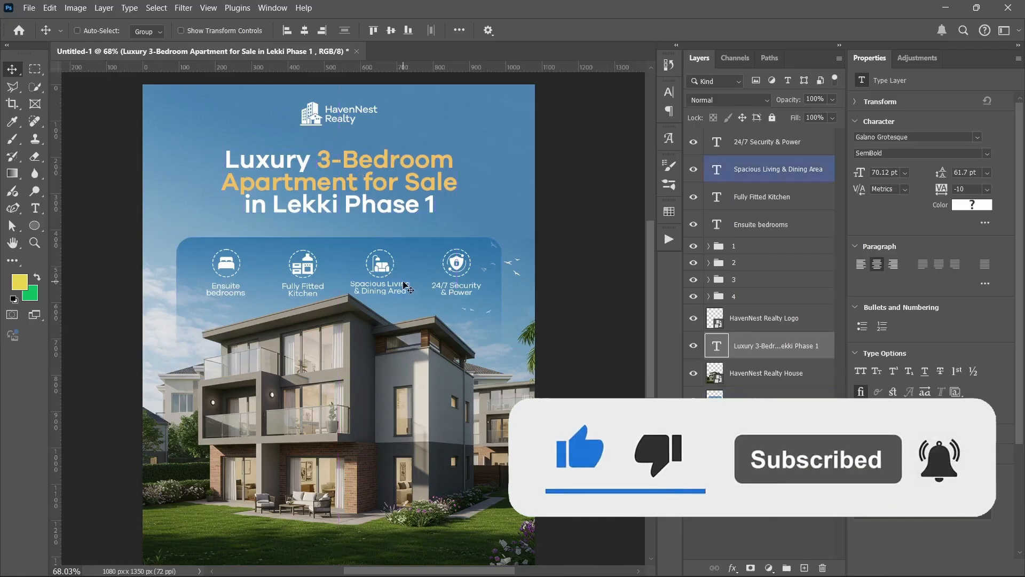
{"action": "left_click", "coordinate": [754, 462]}
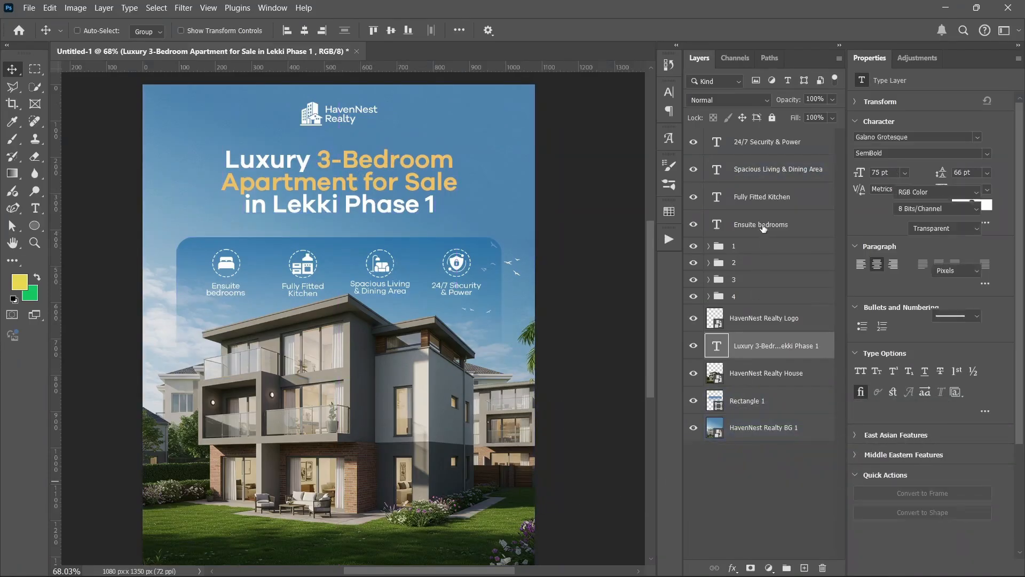
Move the bedrooms, kitchen, living area and security captions into layer groups 1, 2, 3 and 4 respectively.
{"action": "left_click", "coordinate": [763, 228]}
{"action": "left_click_drag", "start_coordinate": [766, 244], "coordinate": [766, 244]}
{"action": "left_click_drag", "start_coordinate": [763, 196], "coordinate": [765, 235]}
{"action": "left_click", "coordinate": [751, 170]}
{"action": "left_click_drag", "start_coordinate": [751, 173], "coordinate": [763, 225]}
{"action": "left_click_drag", "start_coordinate": [755, 177], "coordinate": [753, 213]}
Combine layer groups 1 to 4 into one group named FEATURES.
{"action": "left_click", "coordinate": [758, 207]}
{"action": "left_click", "coordinate": [756, 135], "text": "shift"}
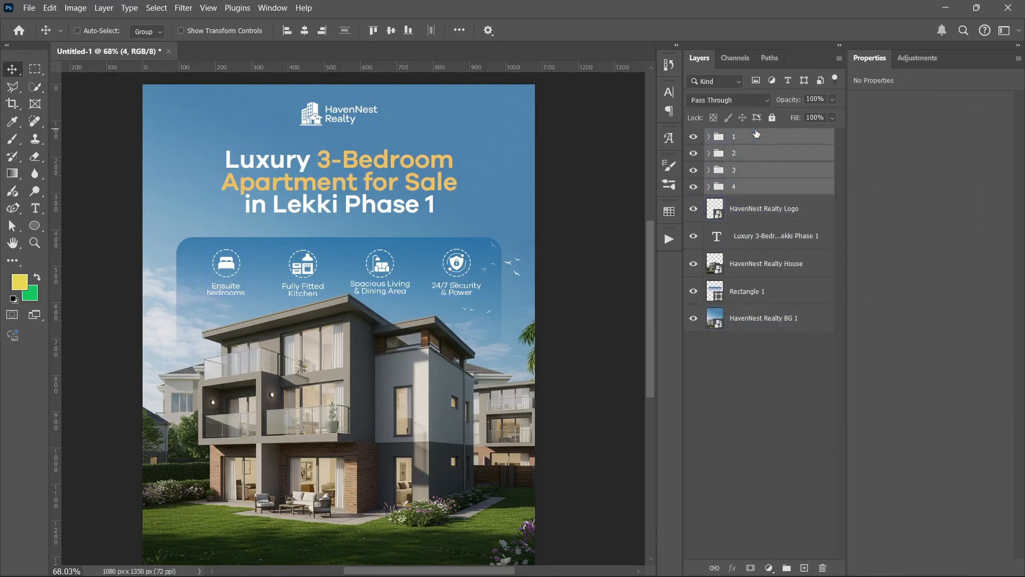
{"action": "key", "text": "ctrl+g"}
{"action": "double_click", "coordinate": [738, 136]}
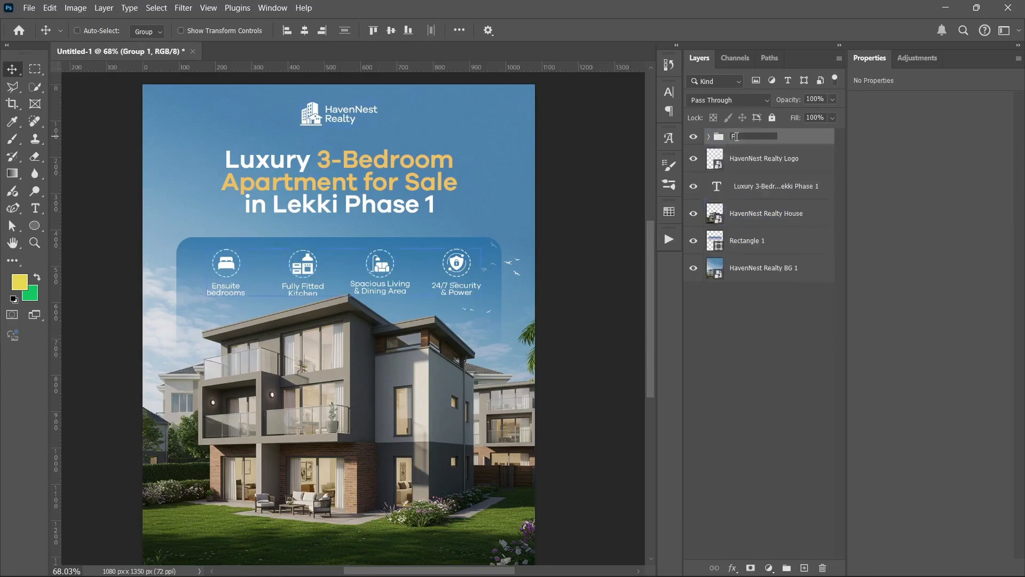
{"action": "type", "text": "FEATURES"}
{"action": "key", "text": "Return"}
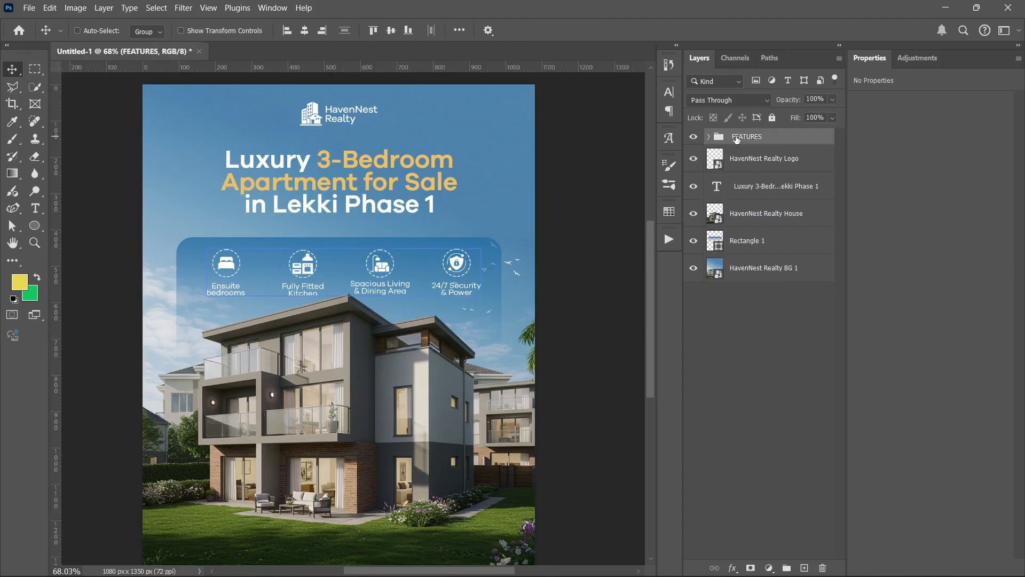
Reorder the HavenNest Realty logo and headline layers above the FEATURES group, with the logo on top.
{"action": "left_click", "coordinate": [764, 158]}
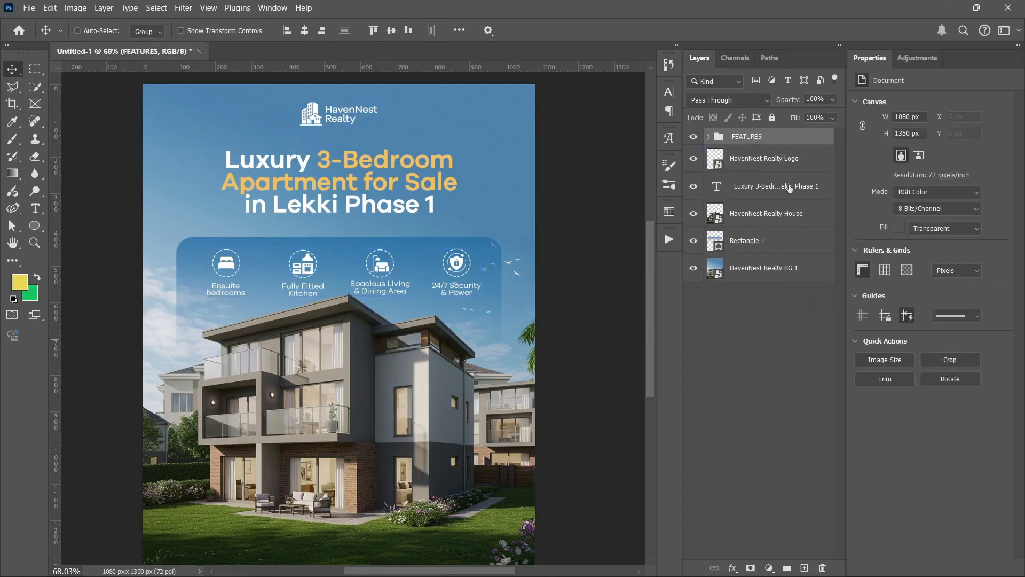
{"action": "left_click_drag", "start_coordinate": [763, 158], "coordinate": [766, 131]}
{"action": "left_click_drag", "start_coordinate": [769, 186], "coordinate": [769, 156]}
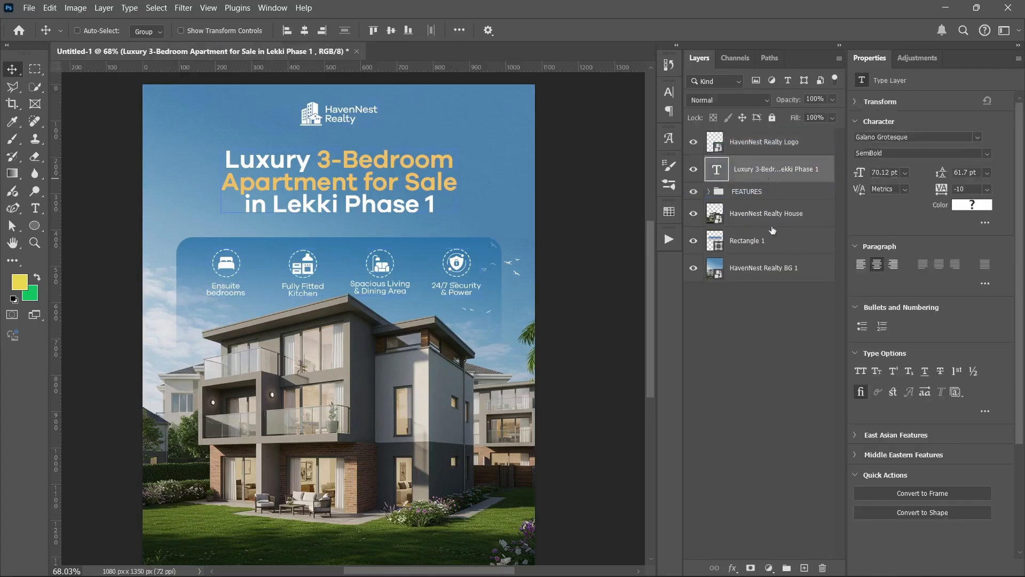
{"action": "left_click", "coordinate": [753, 347]}
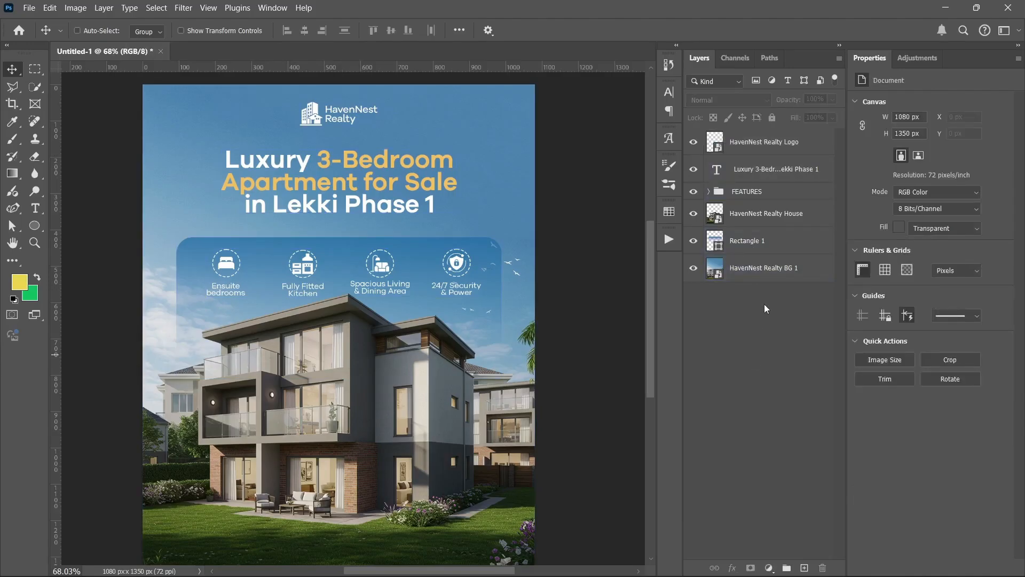
Draw a rectangle about 375 px wide across the house's ground-floor windows and reduce its height to about 90 px.
{"action": "left_click", "coordinate": [514, 323], "text": "ctrl"}
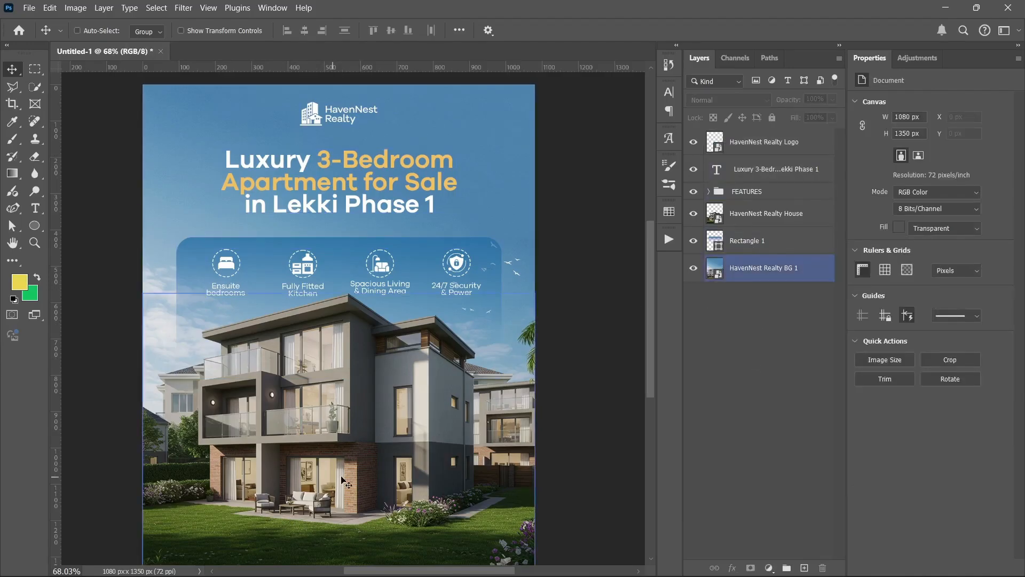
{"action": "left_click", "coordinate": [342, 477], "text": "ctrl"}
{"action": "left_click", "coordinate": [34, 225]}
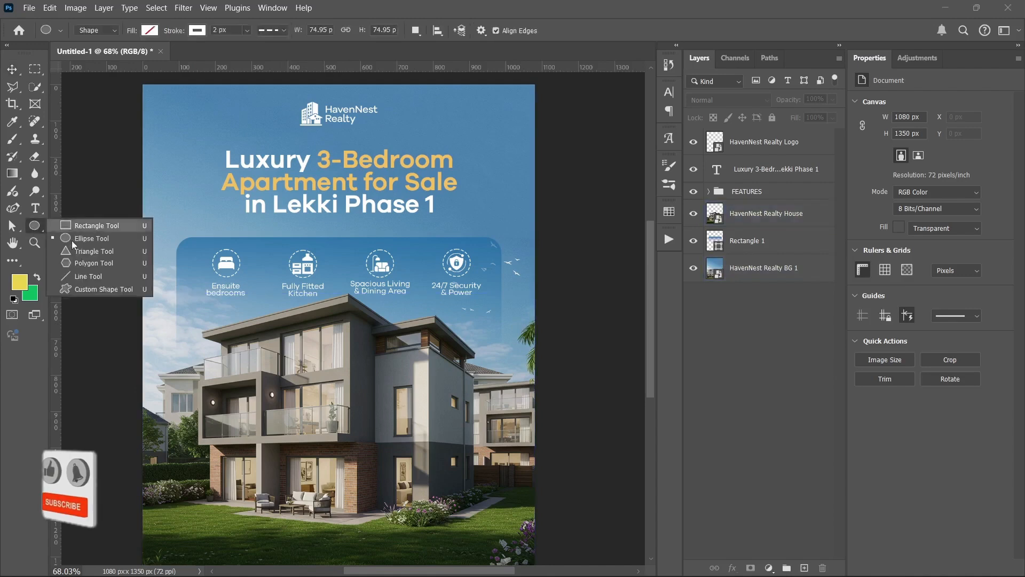
{"action": "left_click", "coordinate": [78, 225]}
{"action": "left_click_drag", "start_coordinate": [217, 479], "coordinate": [314, 486]}
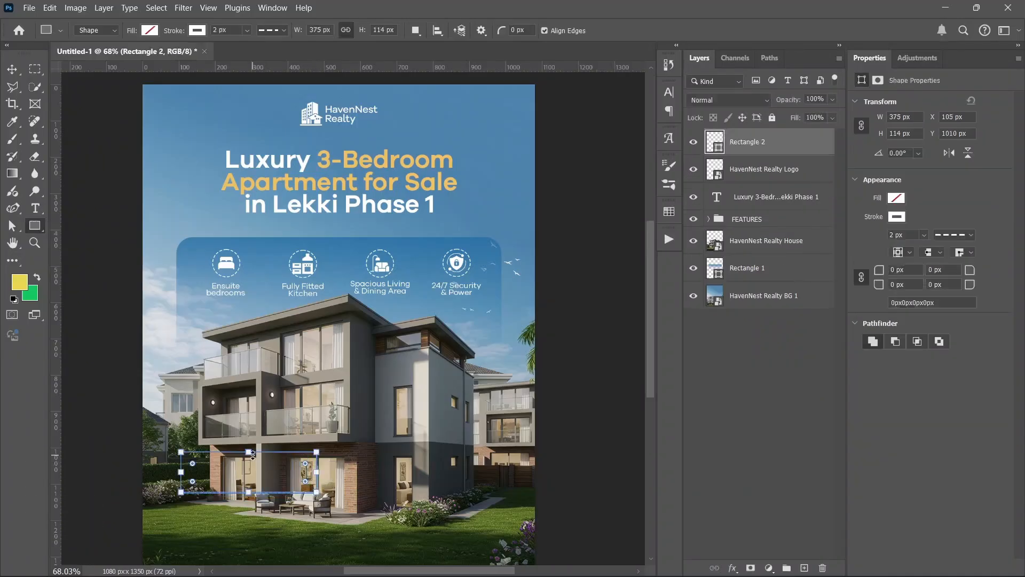
{"action": "left_click_drag", "start_coordinate": [249, 452], "coordinate": [250, 460]}
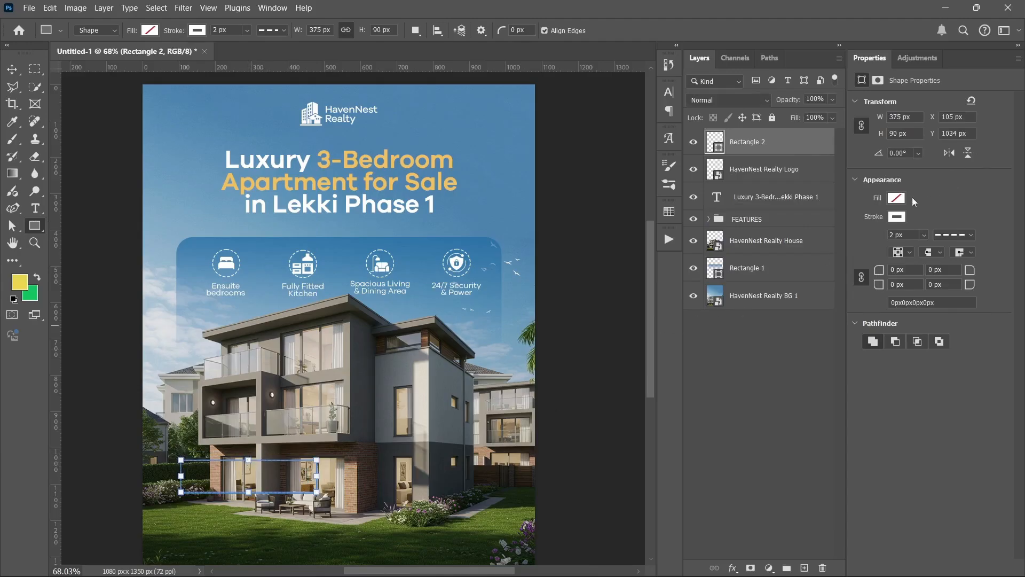
Fill the new rectangle with white from the recently used colors.
{"action": "left_click", "coordinate": [898, 198]}
{"action": "left_click", "coordinate": [698, 395]}
{"action": "left_click", "coordinate": [751, 152]}
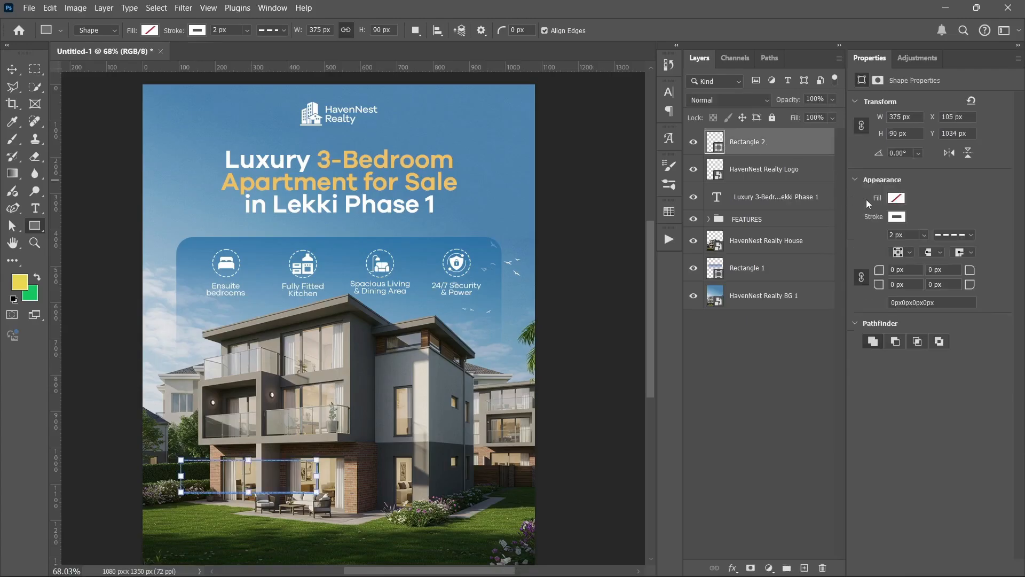
{"action": "left_click", "coordinate": [896, 197]}
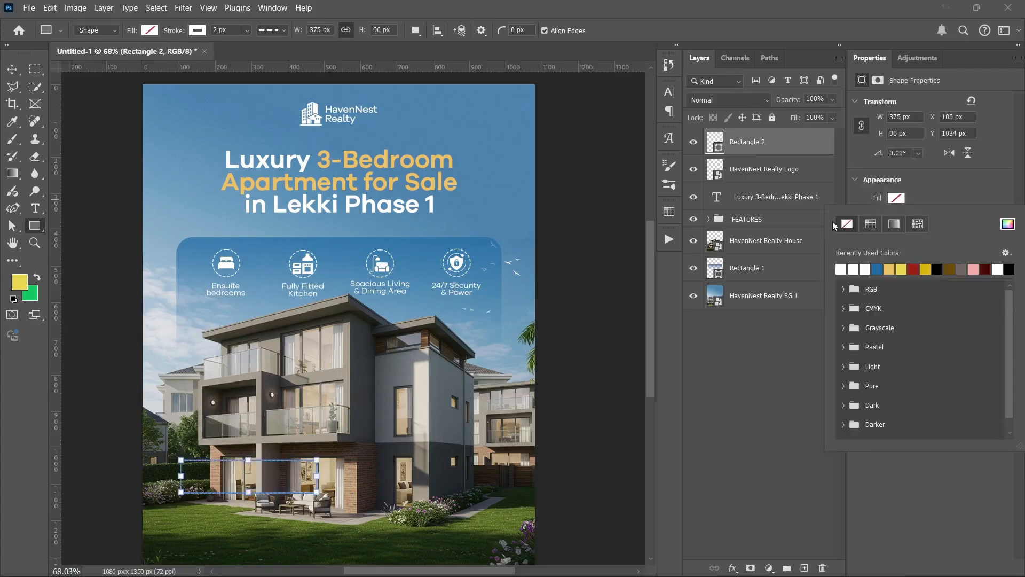
{"action": "left_click", "coordinate": [865, 269]}
{"action": "left_click", "coordinate": [752, 312]}
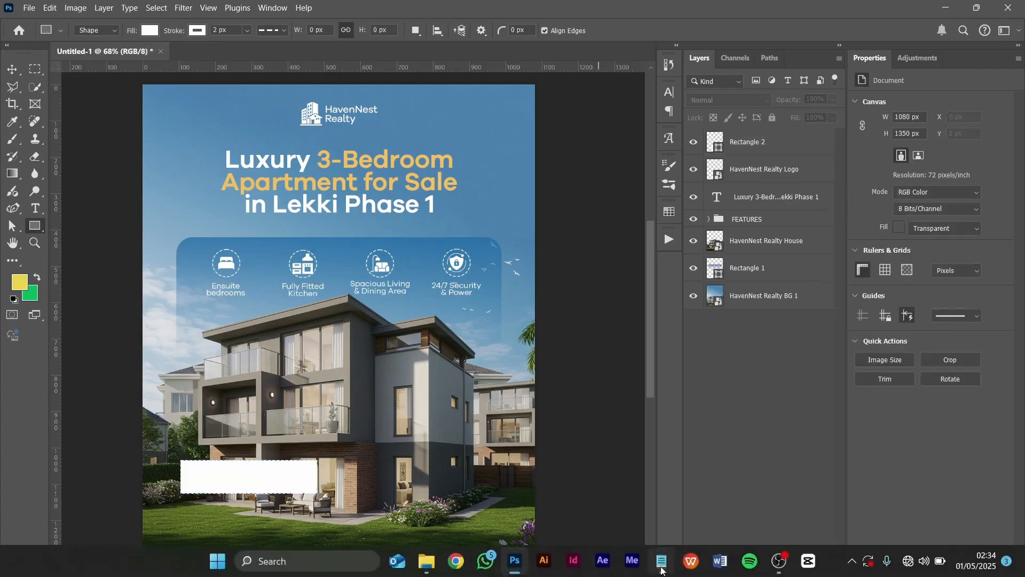
Switch to Notepad, copy the grey color code 505050 from HavenNest Realty.txt, check the remaining poster text and return to Photoshop.
{"action": "left_click", "coordinate": [661, 569]}
{"action": "left_click_drag", "start_coordinate": [197, 156], "coordinate": [234, 159]}
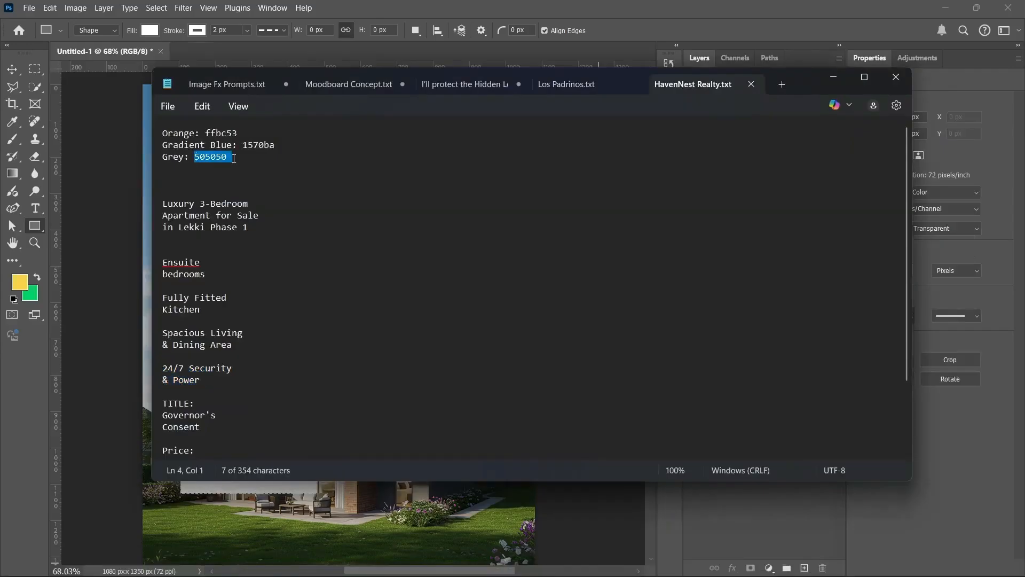
{"action": "right_click", "coordinate": [223, 161]}
{"action": "left_click", "coordinate": [261, 223]}
{"action": "scroll", "coordinate": [451, 288], "scroll_direction": "down", "scroll_amount": 3}
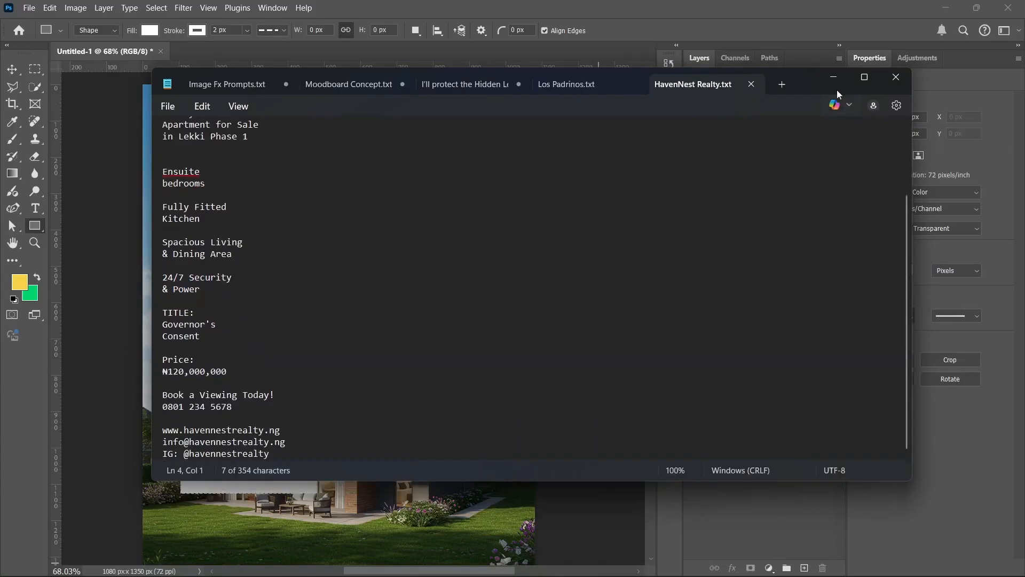
{"action": "left_click", "coordinate": [833, 78]}
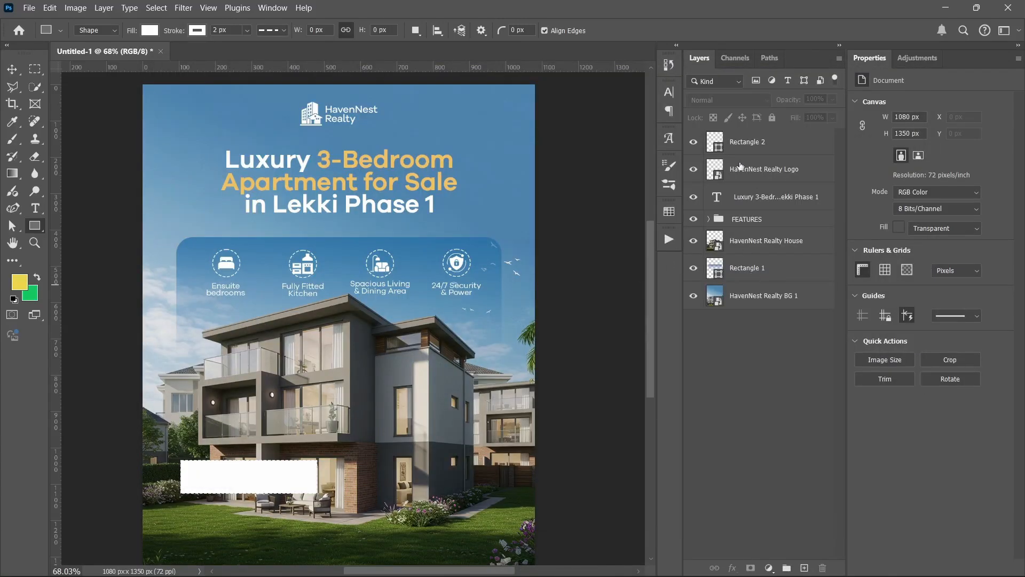
Change the new white rectangle's fill to the copied grey 505050.
{"action": "double_click", "coordinate": [714, 144]}
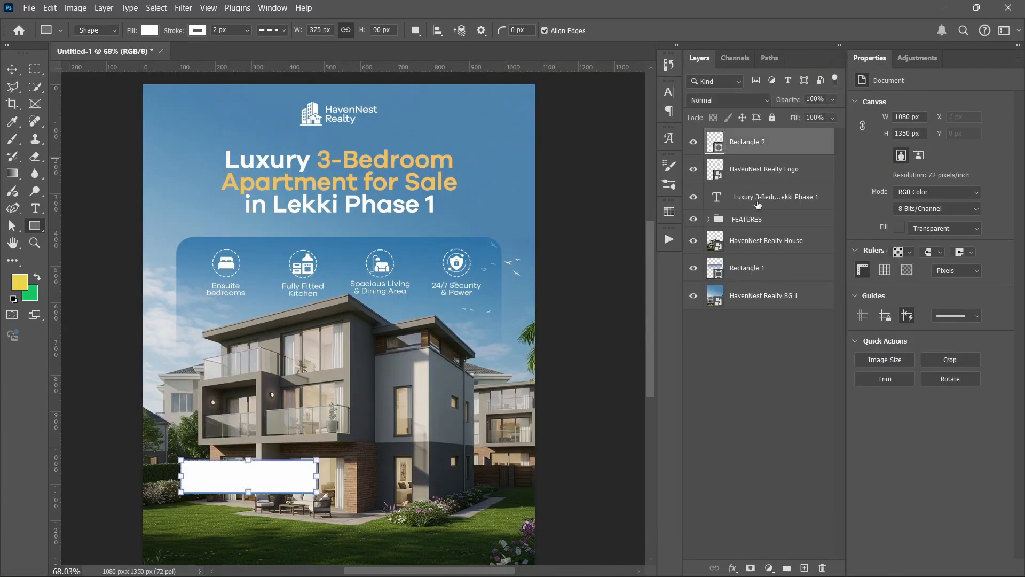
{"action": "key", "text": "ctrl+v"}
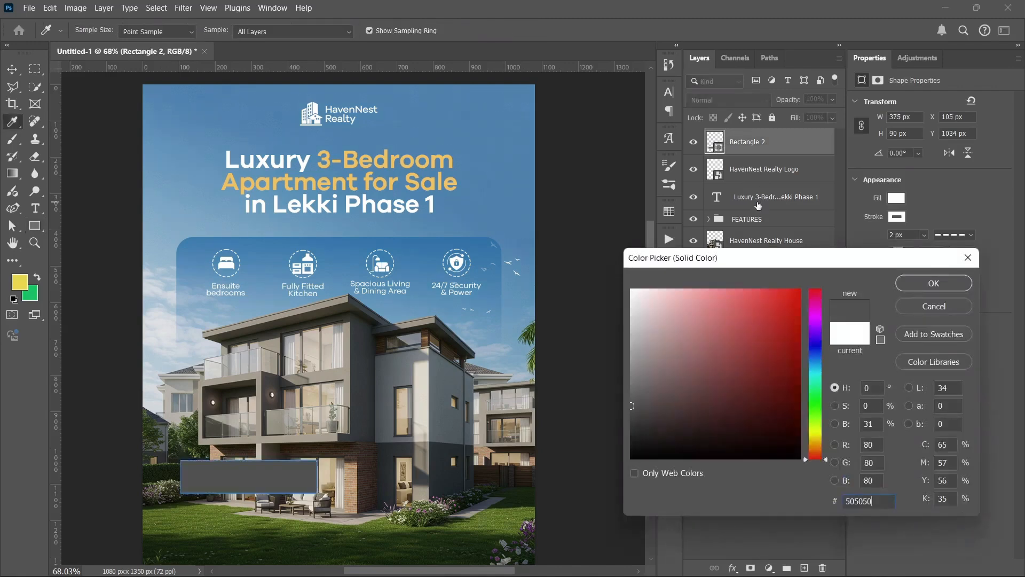
{"action": "key", "text": "Return"}
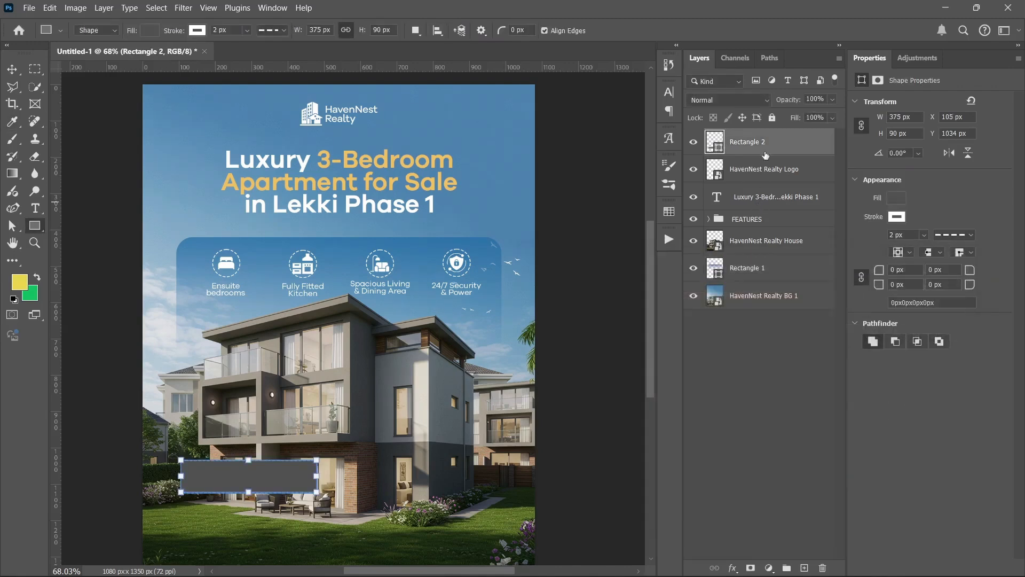
Reorder the grey rectangle's layer below the FEATURES group and move the rectangle over the house's patio, to about X 226 px, Y 1090 px.
{"action": "left_click_drag", "start_coordinate": [766, 152], "coordinate": [764, 216]}
{"action": "key", "text": "v"}
{"action": "left_click_drag", "start_coordinate": [224, 483], "coordinate": [268, 502]}
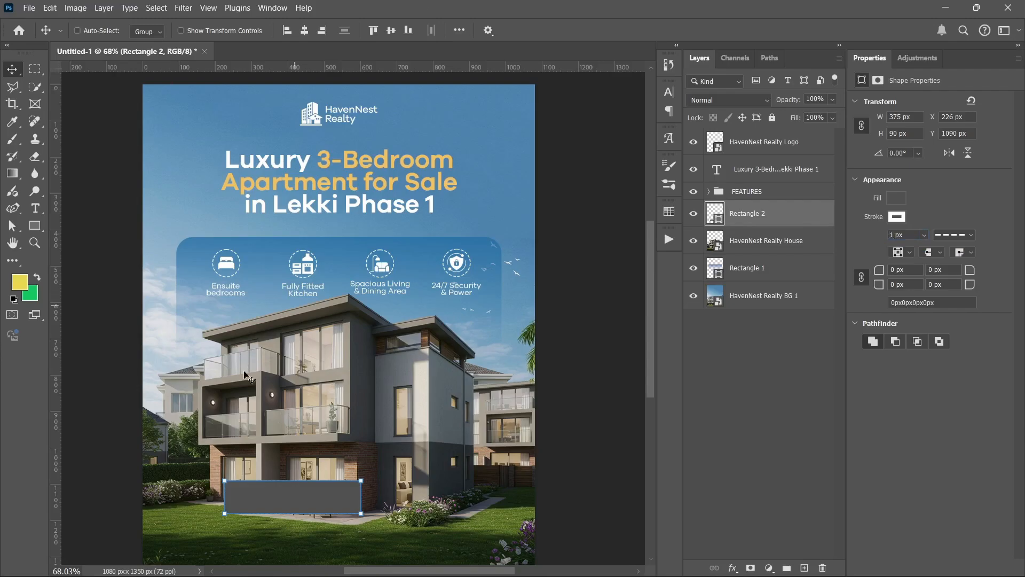
Narrow the grey rectangle to about 337 px wide and round its corners to about 22 px.
{"action": "scroll", "coordinate": [238, 436], "scroll_direction": "down", "scroll_amount": 2}
{"action": "scroll", "coordinate": [238, 436], "scroll_direction": "up", "scroll_amount": 1}
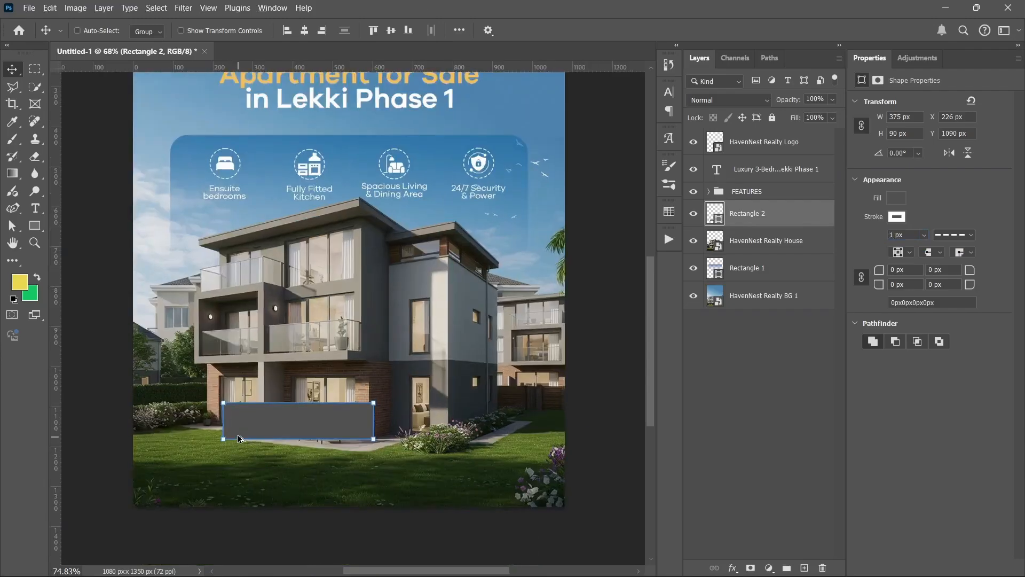
{"action": "scroll", "coordinate": [238, 436], "scroll_direction": "up", "scroll_amount": 3}
{"action": "scroll", "coordinate": [238, 435], "scroll_direction": "down", "scroll_amount": 3}
{"action": "scroll", "coordinate": [237, 435], "scroll_direction": "up", "scroll_amount": 4}
{"action": "scroll", "coordinate": [235, 434], "scroll_direction": "down", "scroll_amount": 1}
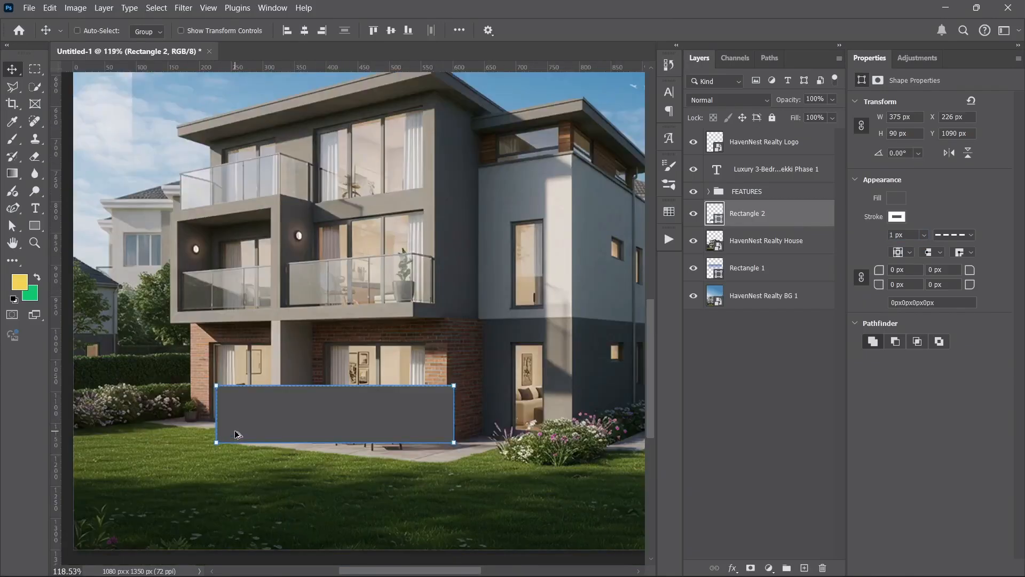
{"action": "scroll", "coordinate": [235, 431], "scroll_direction": "up", "scroll_amount": 2}
{"action": "key", "text": "u"}
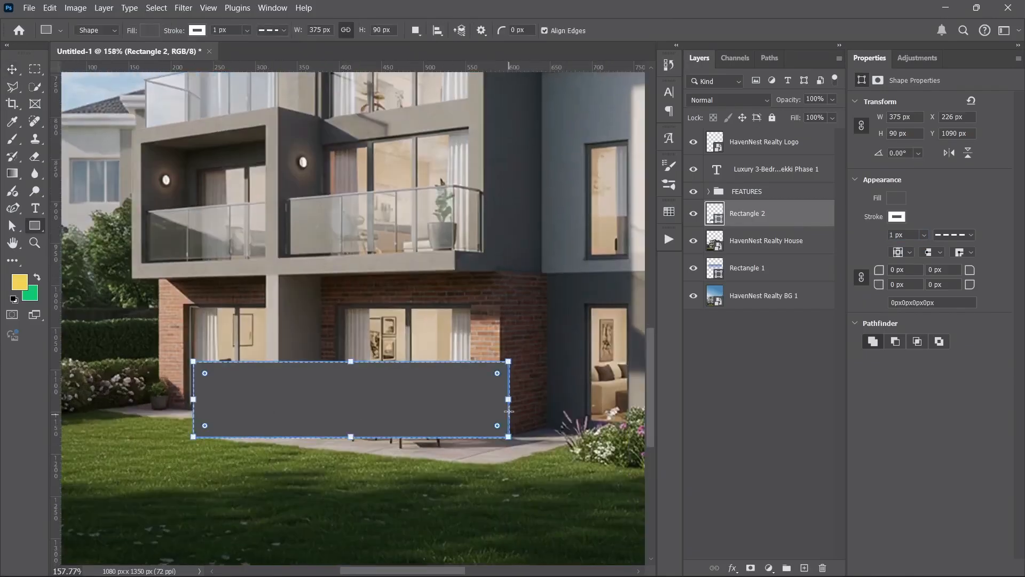
{"action": "left_click_drag", "start_coordinate": [501, 399], "coordinate": [477, 399]}
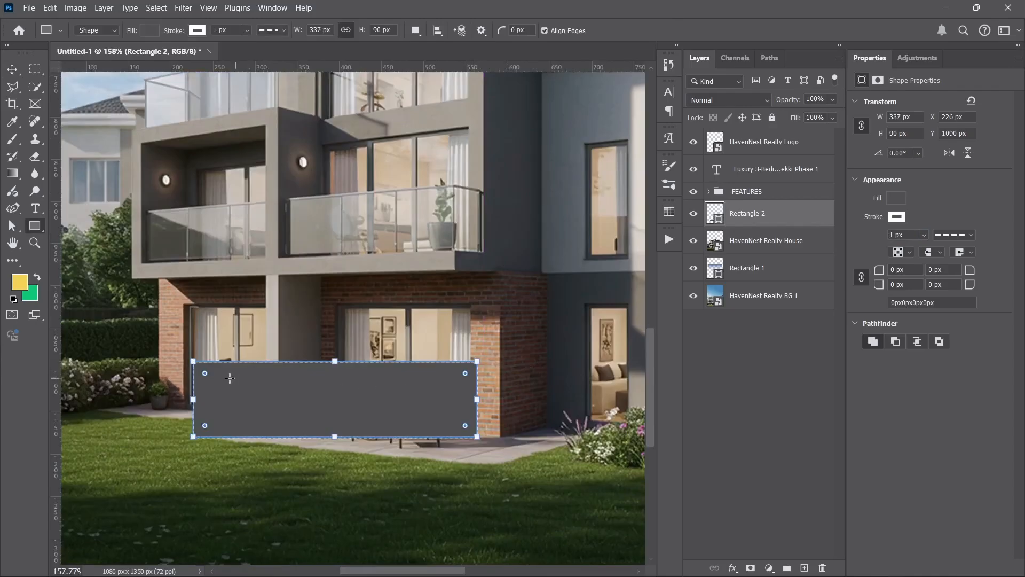
{"action": "left_click_drag", "start_coordinate": [205, 373], "coordinate": [210, 379]}
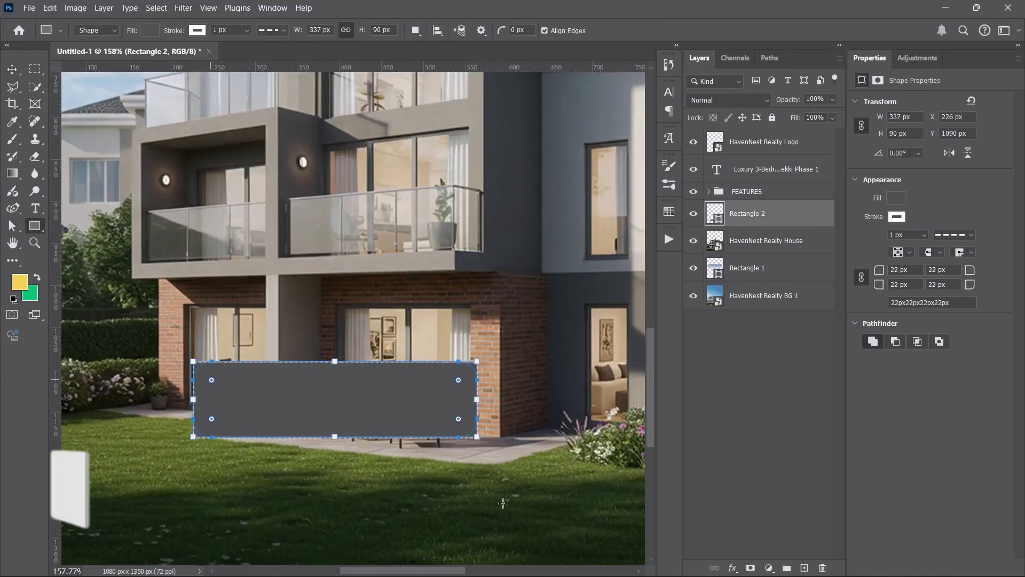
Switch to Notepad, copy the price ₦120,000,000 from HavenNest Realty.txt and return to Photoshop.
{"action": "mouse_move", "coordinate": [507, 572]}
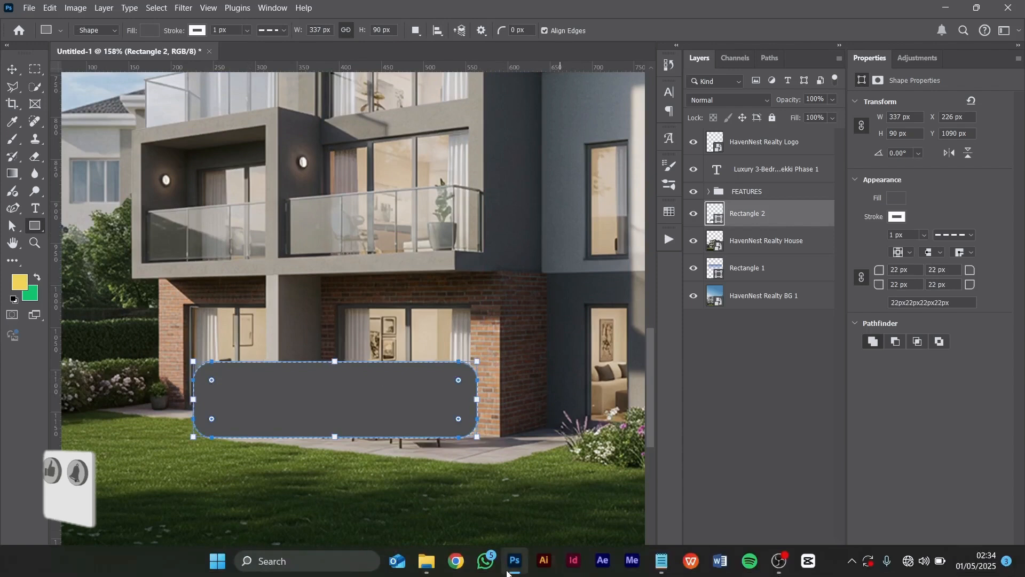
{"action": "left_click", "coordinate": [661, 561]}
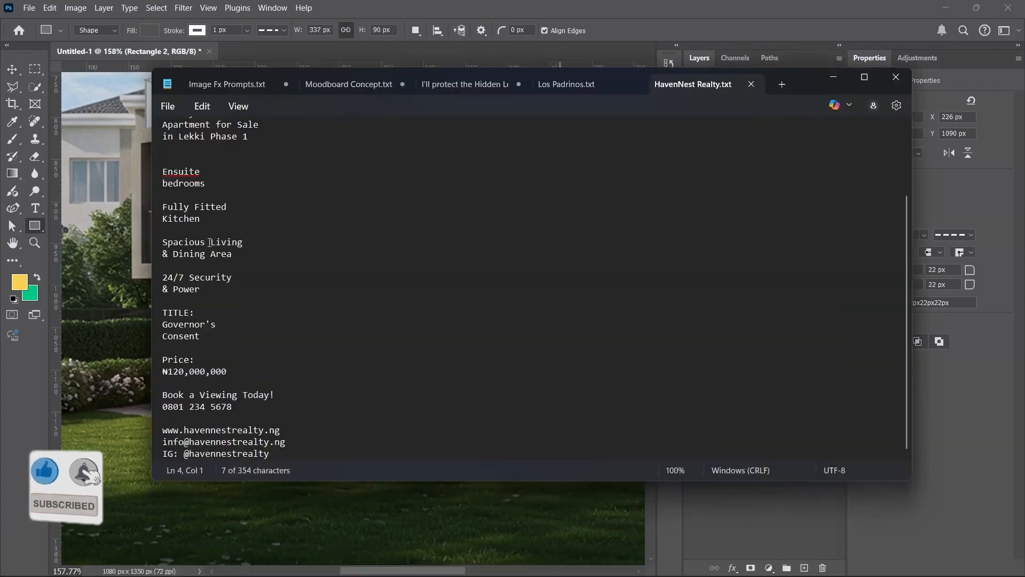
{"action": "left_click_drag", "start_coordinate": [163, 371], "coordinate": [229, 373]}
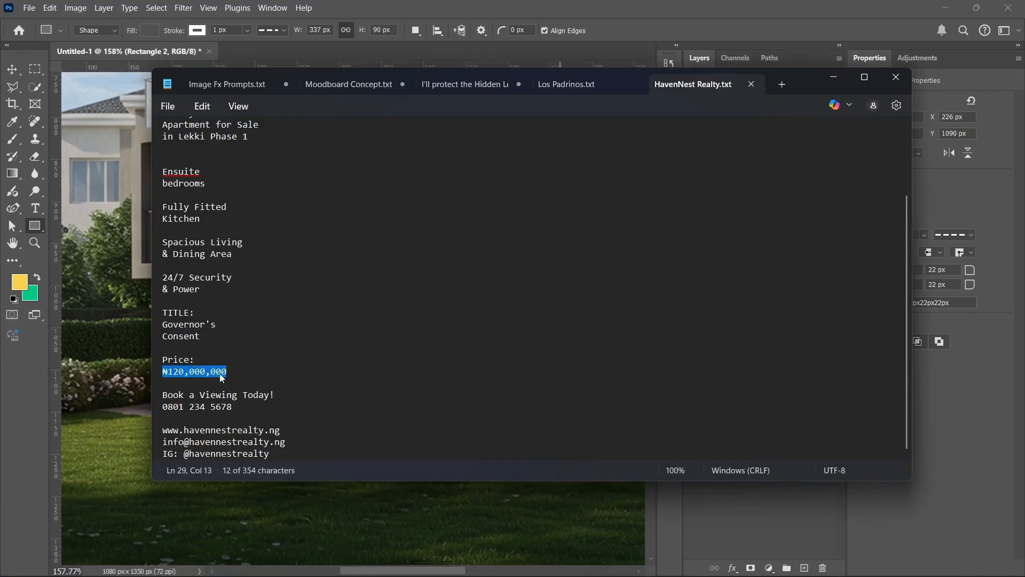
{"action": "right_click", "coordinate": [222, 376]}
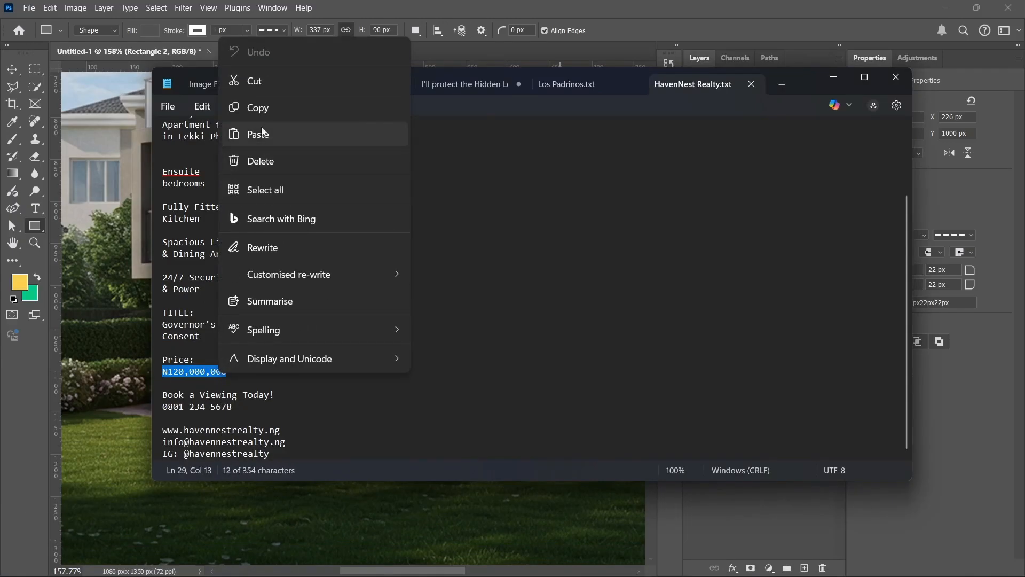
{"action": "left_click", "coordinate": [266, 108]}
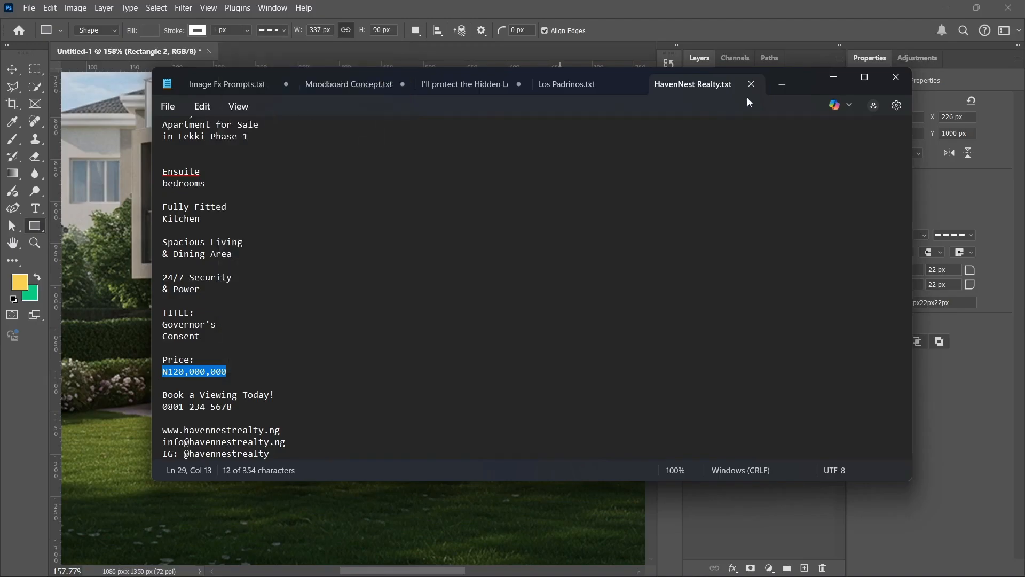
{"action": "left_click", "coordinate": [844, 80]}
Add the copied price ₦120,000,000 as a new text layer and place it just above the grey rectangle.
{"action": "left_click", "coordinate": [35, 208]}
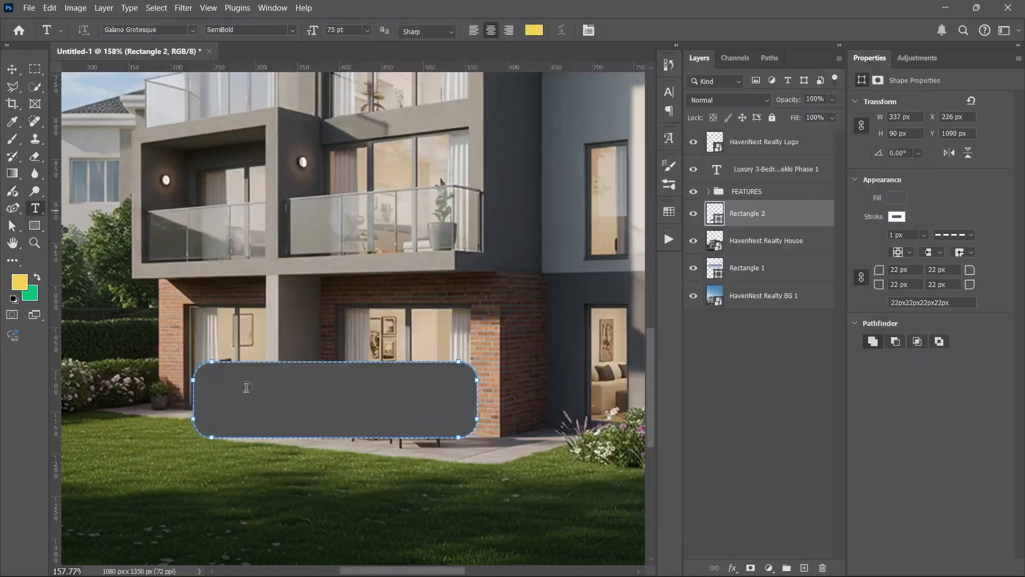
{"action": "left_click", "coordinate": [240, 319]}
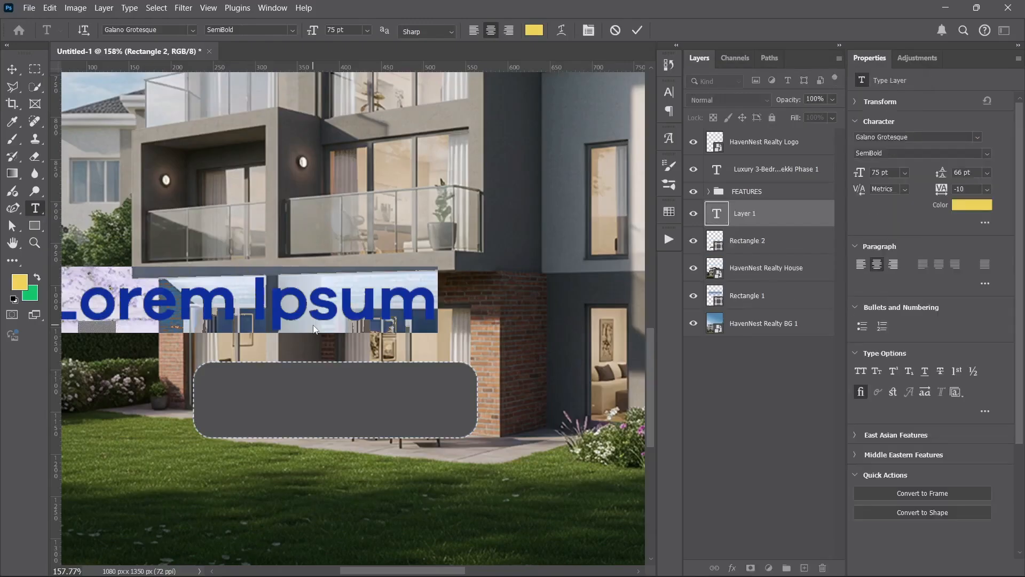
{"action": "key", "text": "ctrl+v"}
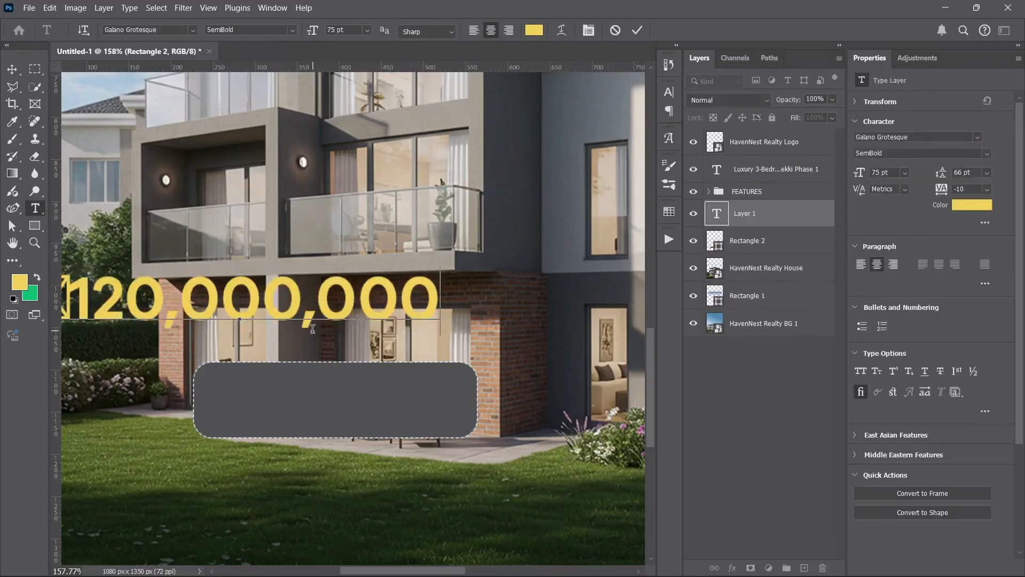
{"action": "key", "text": "ctrl+Return"}
{"action": "key", "text": "v"}
{"action": "left_click_drag", "start_coordinate": [246, 313], "coordinate": [372, 315]}
Set the font of the price's naira sign to Montserrat SemiBold.
{"action": "key", "text": "t"}
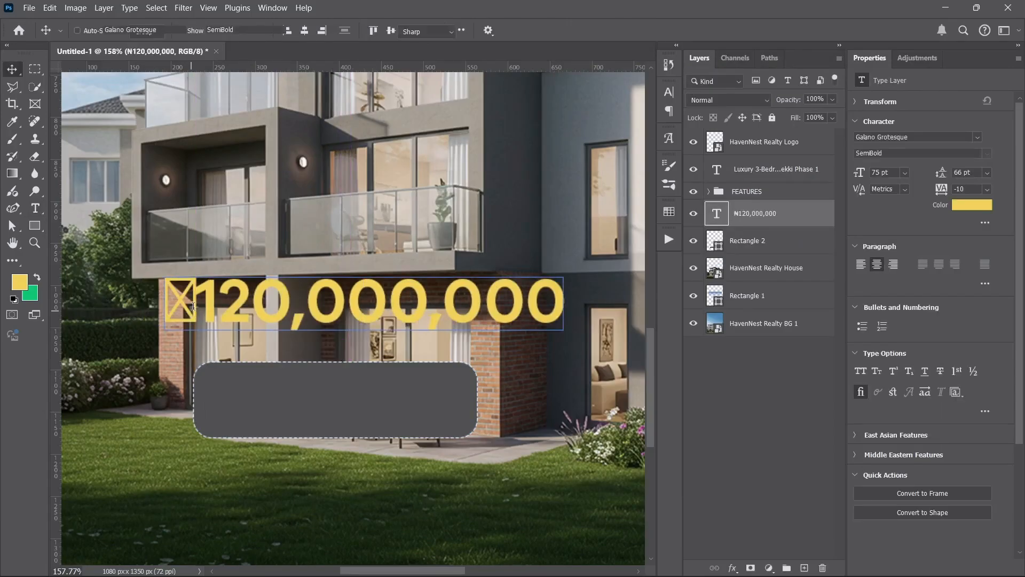
{"action": "left_click", "coordinate": [199, 305]}
{"action": "left_click_drag", "start_coordinate": [199, 305], "coordinate": [151, 298]}
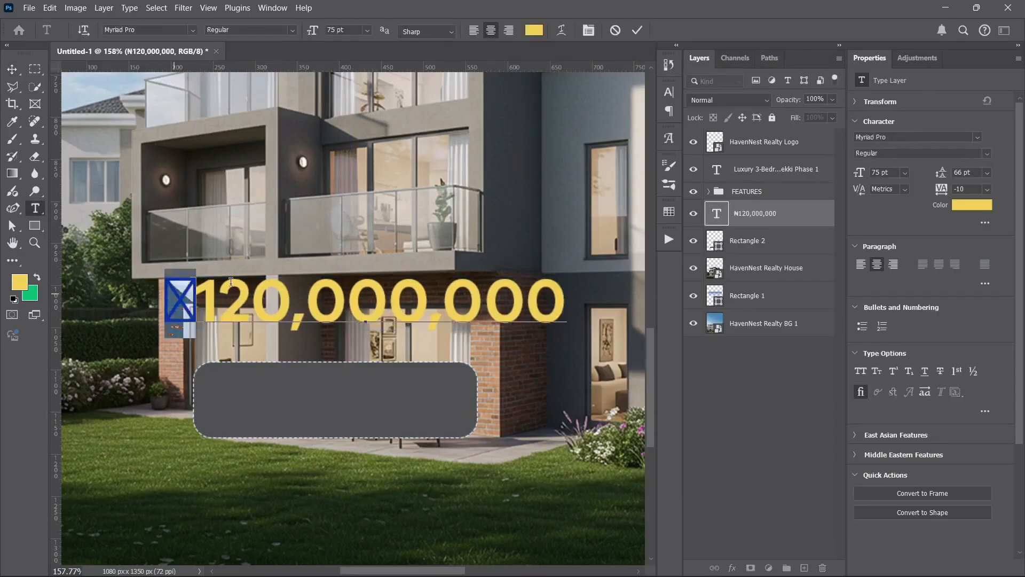
{"action": "left_click", "coordinate": [978, 138]}
{"action": "type", "text": "MONT"}
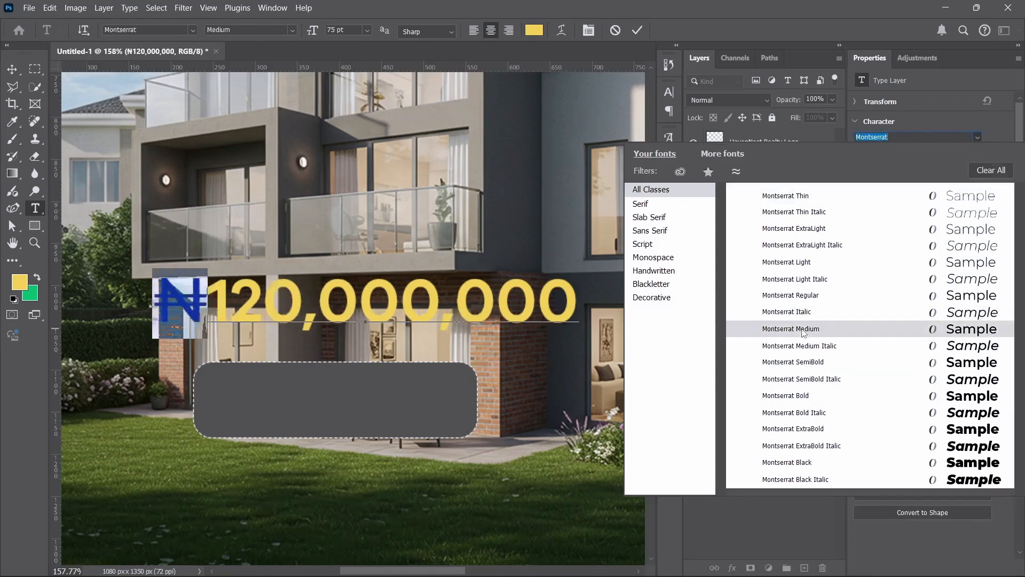
{"action": "left_click", "coordinate": [800, 362]}
{"action": "left_click", "coordinate": [637, 30]}
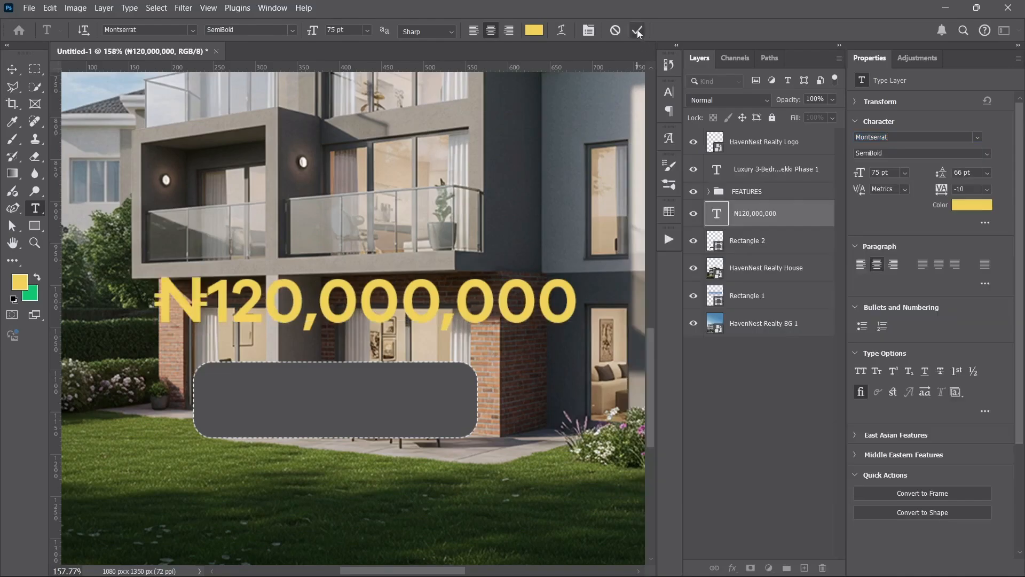
Color the price text white (ffffff), scale it to about 48% and place it in the lower part of the grey rectangle.
{"action": "left_click", "coordinate": [972, 205]}
{"action": "type", "text": "ffffff"}
{"action": "key", "text": "Return"}
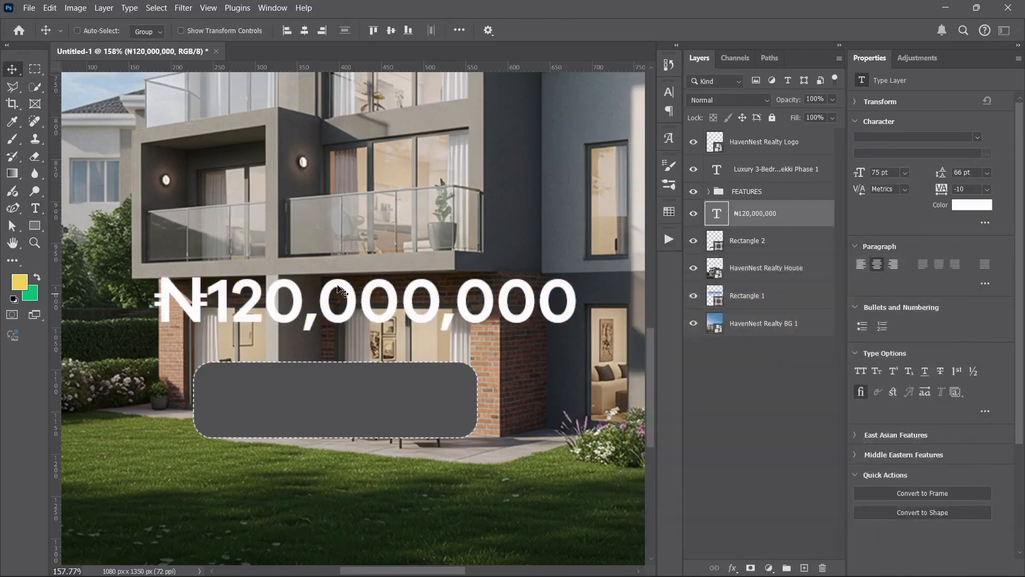
{"action": "key", "text": "ctrl+t"}
{"action": "left_click_drag", "start_coordinate": [146, 321], "coordinate": [282, 415]}
{"action": "key", "text": "Return"}
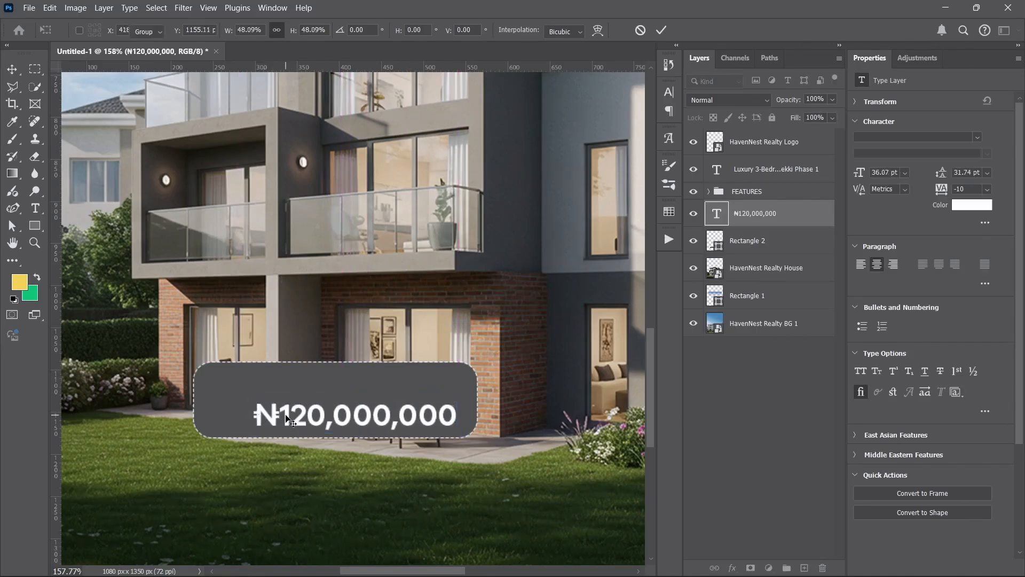
Duplicate the price text just above the original and change the copy's wording to "Price:".
{"action": "left_click_drag", "start_coordinate": [282, 415], "coordinate": [278, 393]}
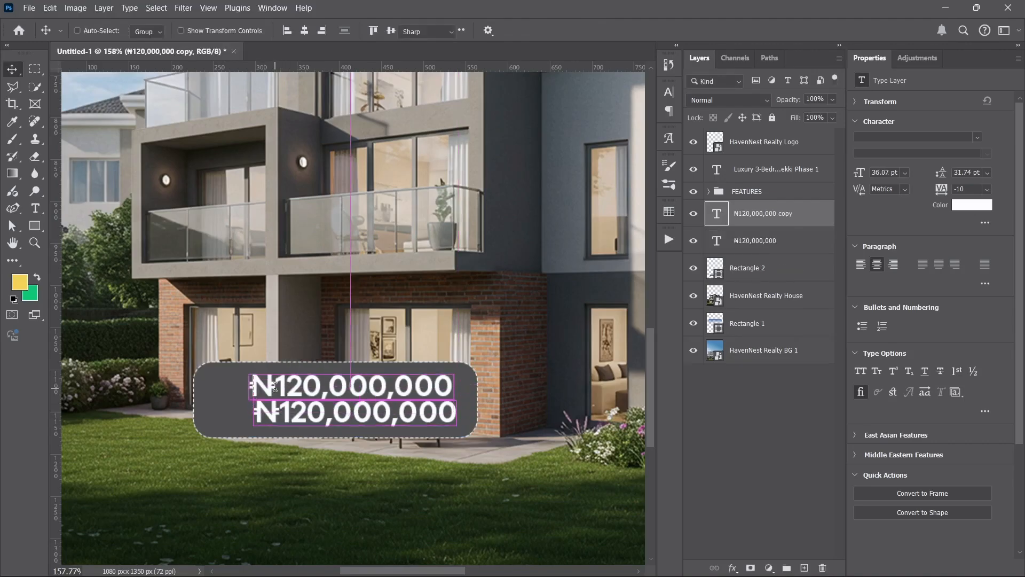
{"action": "double_click", "coordinate": [274, 386]}
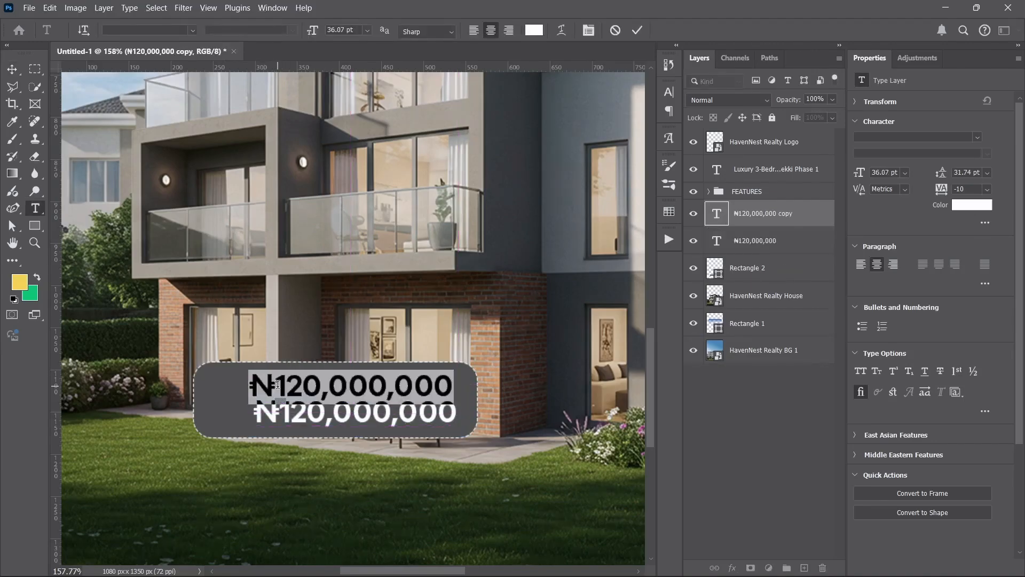
{"action": "type", "text": "p"}
{"action": "key", "text": "BackSpace"}
{"action": "type", "text": "Pri"}
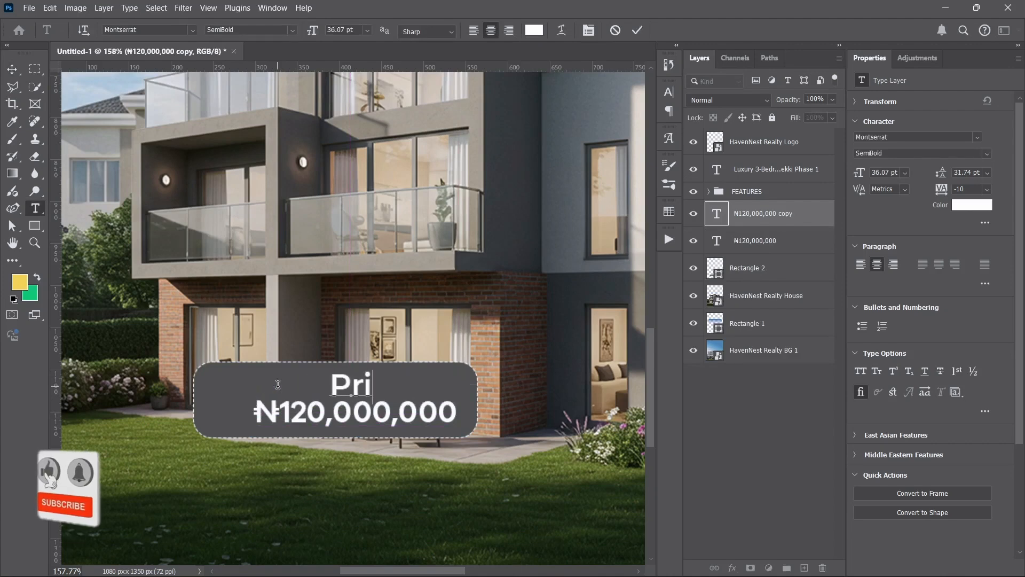
{"action": "type", "text": "ce:"}
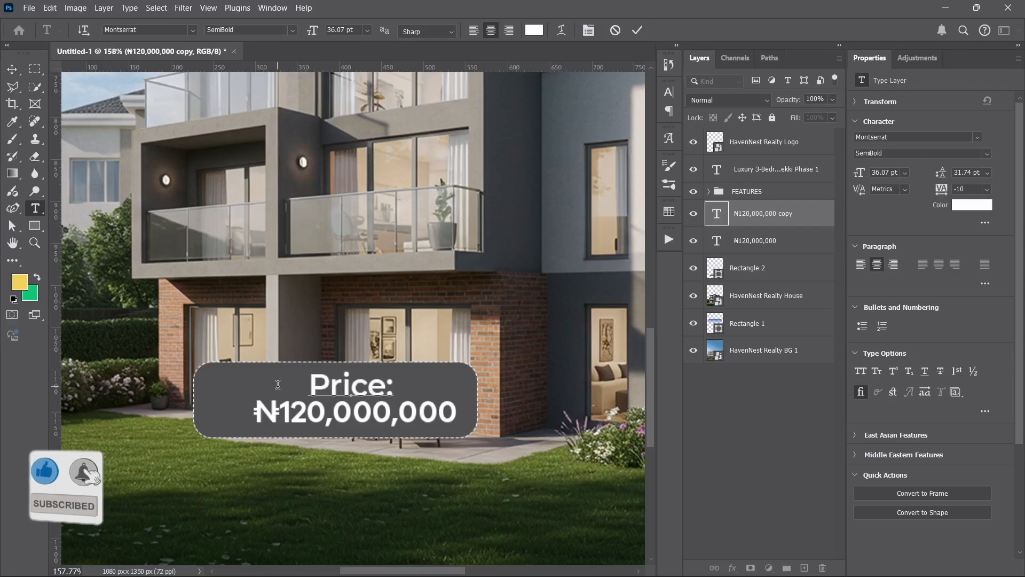
{"action": "key", "text": "ctrl+Return"}
Scale the "Price:" label down to about 19.67 pt and align it with the left edge of the price.
{"action": "key", "text": "v"}
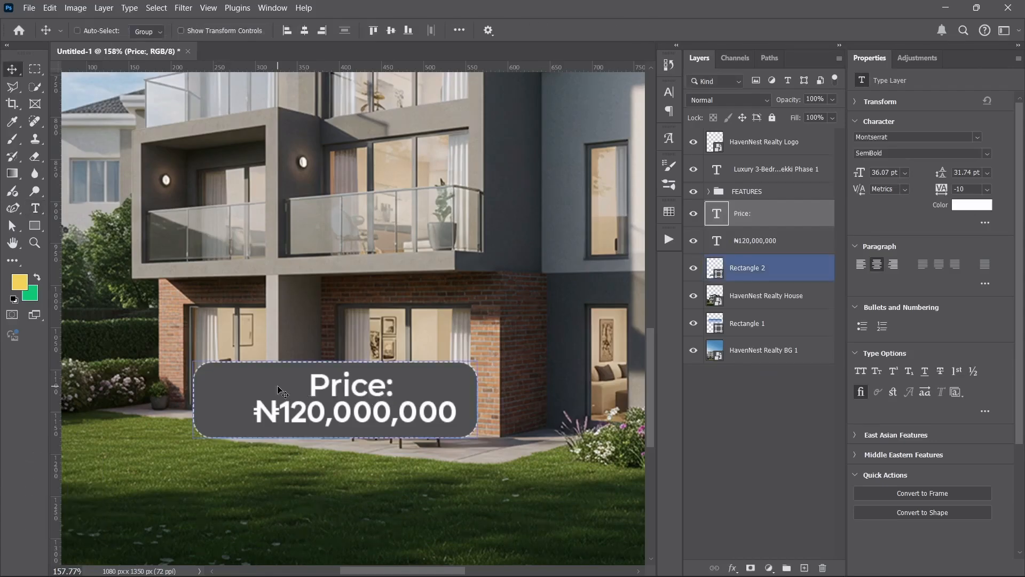
{"action": "key", "text": "ctrl+t"}
{"action": "left_click_drag", "start_coordinate": [399, 396], "coordinate": [284, 394]}
{"action": "key", "text": "Return"}
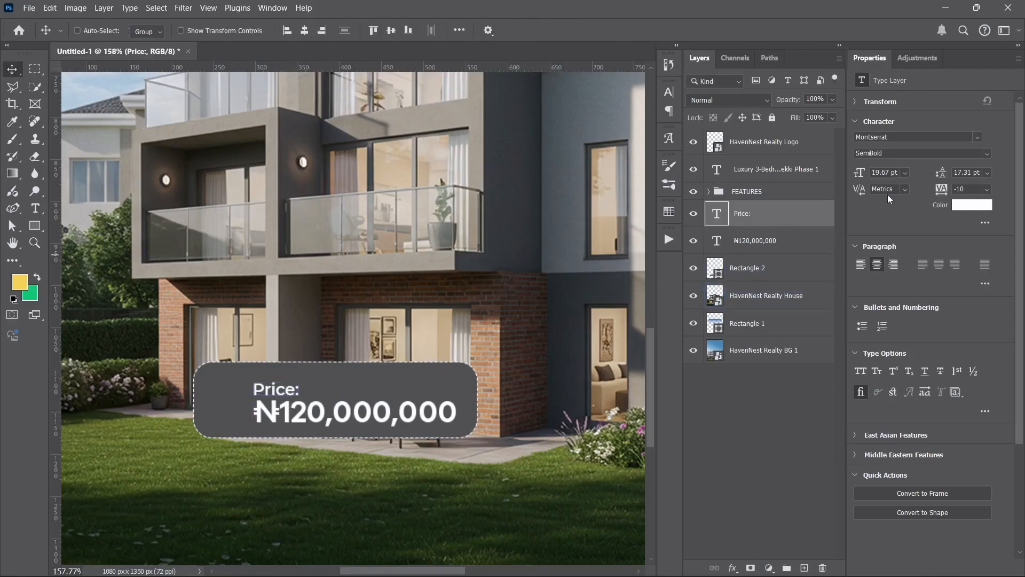
Set the "Price:" label's font to Galano Grotesque Regular and nudge the label slightly upward.
{"action": "left_click", "coordinate": [978, 137]}
{"action": "left_click", "coordinate": [810, 213]}
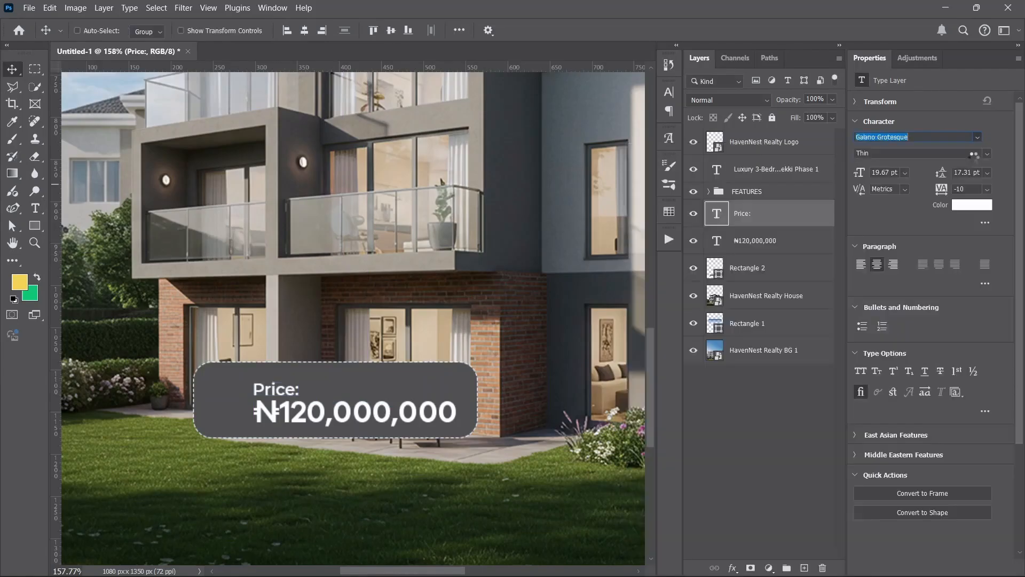
{"action": "left_click", "coordinate": [985, 158]}
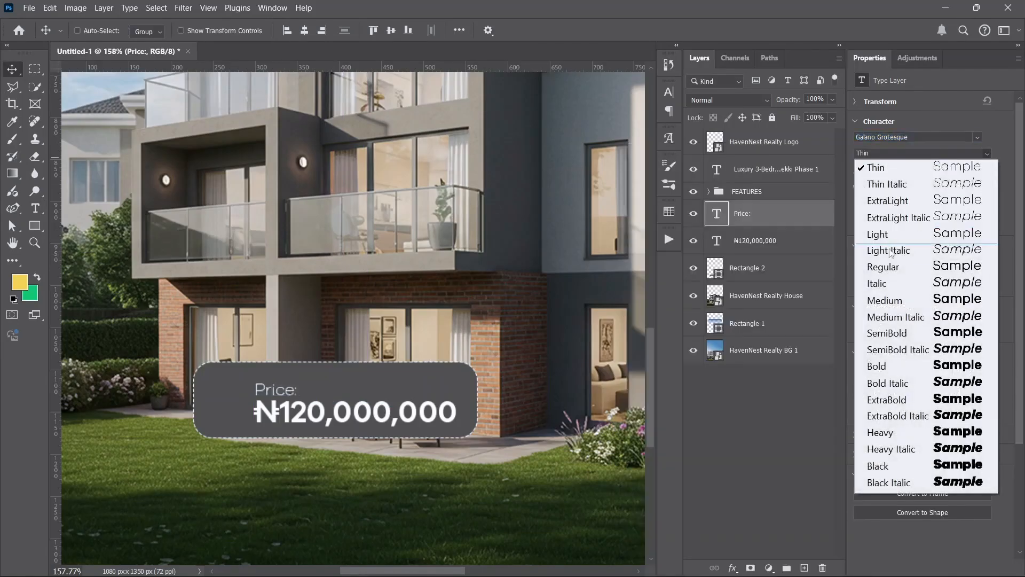
{"action": "left_click", "coordinate": [881, 265]}
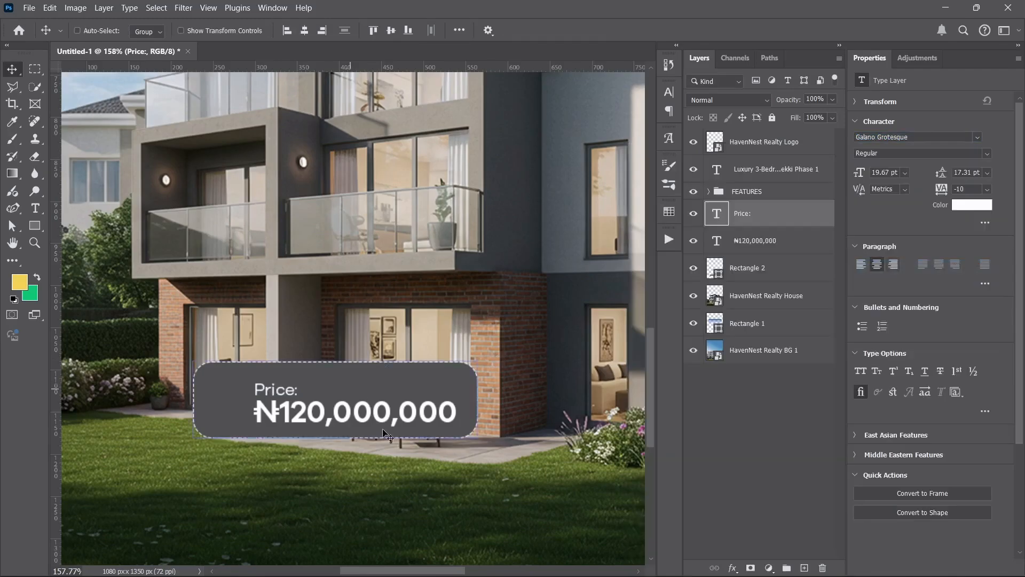
{"action": "key", "text": "Up"}
{"action": "key", "text": "Up"}
{"action": "key", "text": "Up"}
{"action": "key", "text": "Up"}
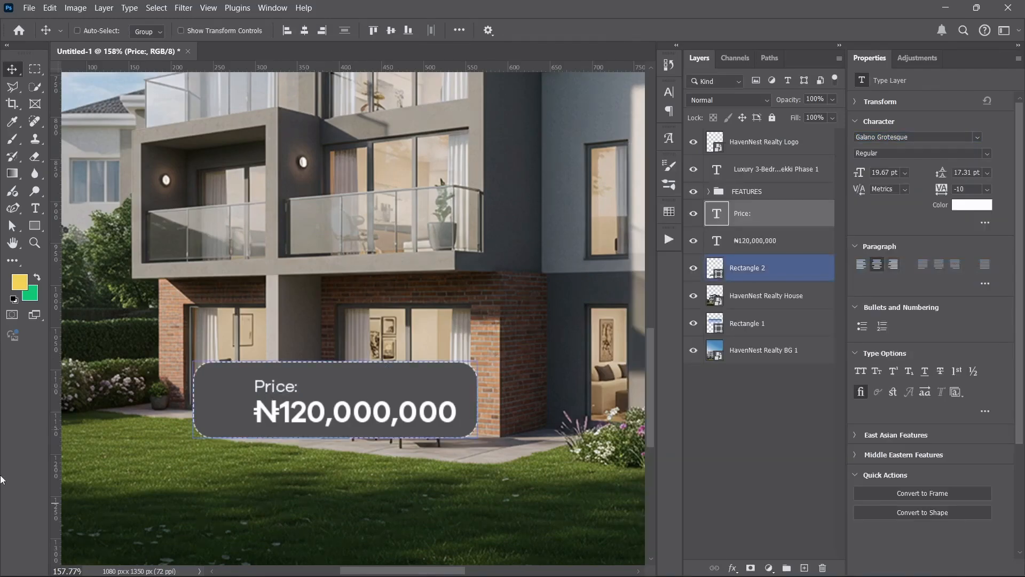
Draw a horizontal line about 177 px long beside the "Price:" label, above the price amount.
{"action": "left_click", "coordinate": [35, 226]}
{"action": "left_click", "coordinate": [82, 276]}
{"action": "left_click_drag", "start_coordinate": [303, 387], "coordinate": [452, 392]}
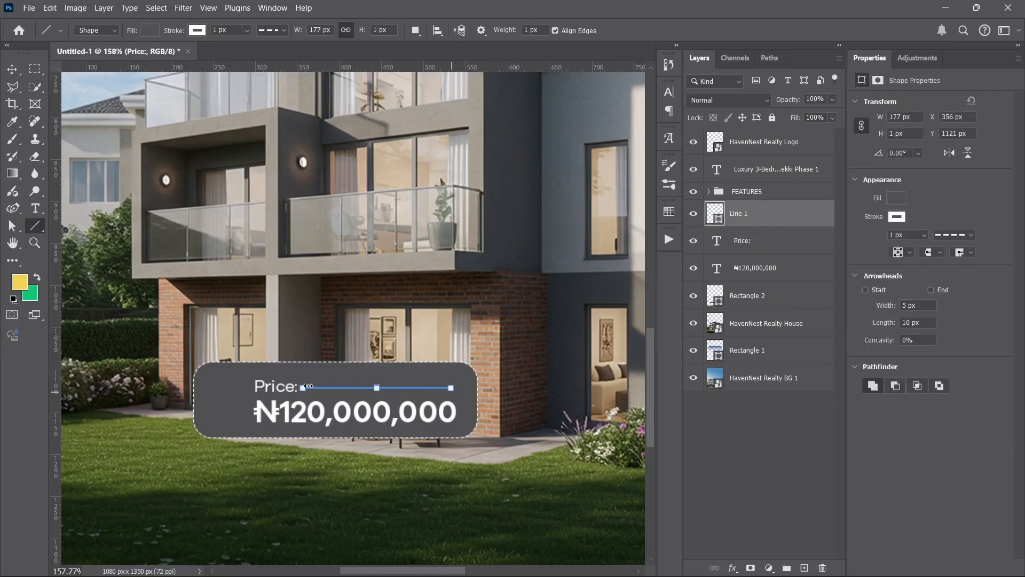
Give the line beside the "Price:" label a white fill and no stroke, and deselect it.
{"action": "left_click", "coordinate": [896, 197]}
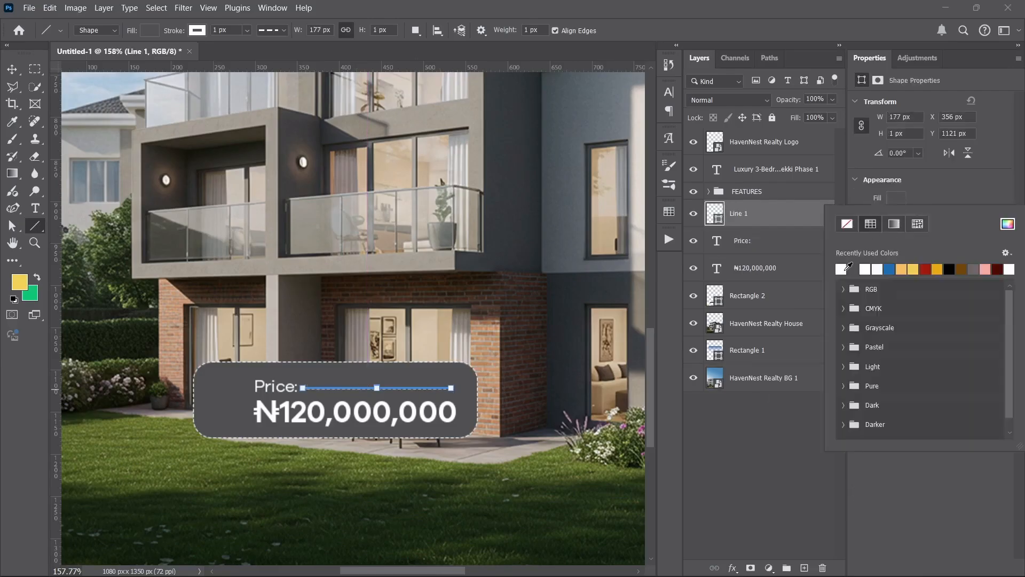
{"action": "left_click", "coordinate": [841, 268]}
{"action": "left_click", "coordinate": [896, 216]}
{"action": "left_click", "coordinate": [848, 241]}
{"action": "left_click", "coordinate": [759, 431]}
{"action": "key", "text": "v"}
{"action": "left_click", "coordinate": [761, 436]}
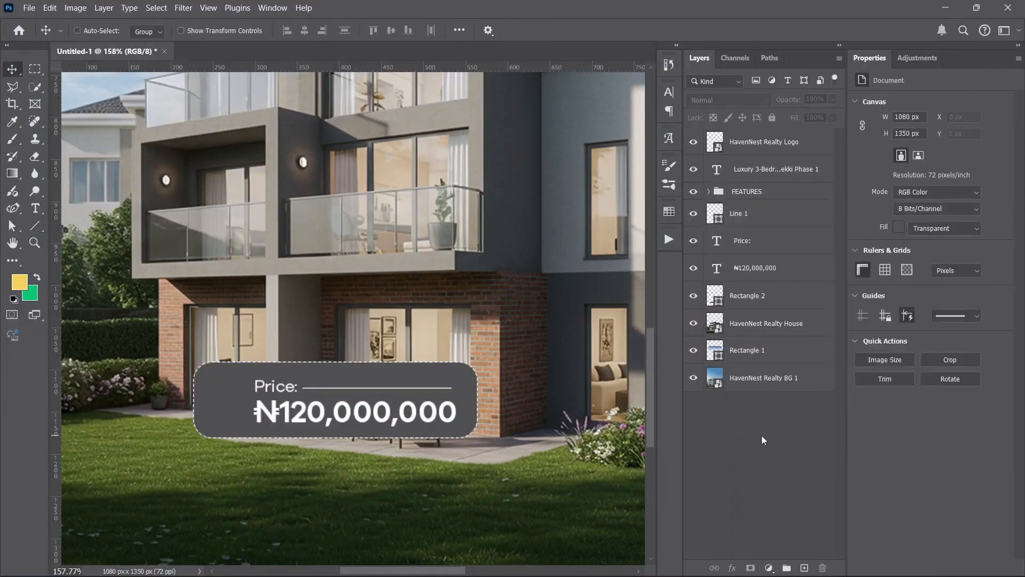
Place the scalloped green seal image 26.png from File Explorer into the poster.
{"action": "left_click", "coordinate": [290, 334], "text": "ctrl"}
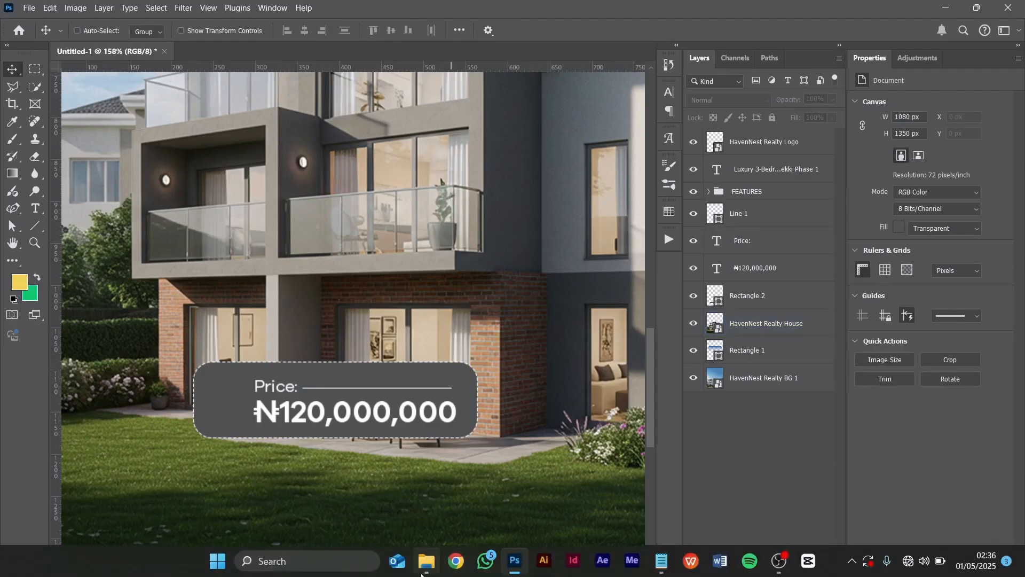
{"action": "left_click", "coordinate": [426, 560]}
{"action": "left_click", "coordinate": [325, 187]}
{"action": "left_click_drag", "start_coordinate": [326, 183], "coordinate": [160, 344]}
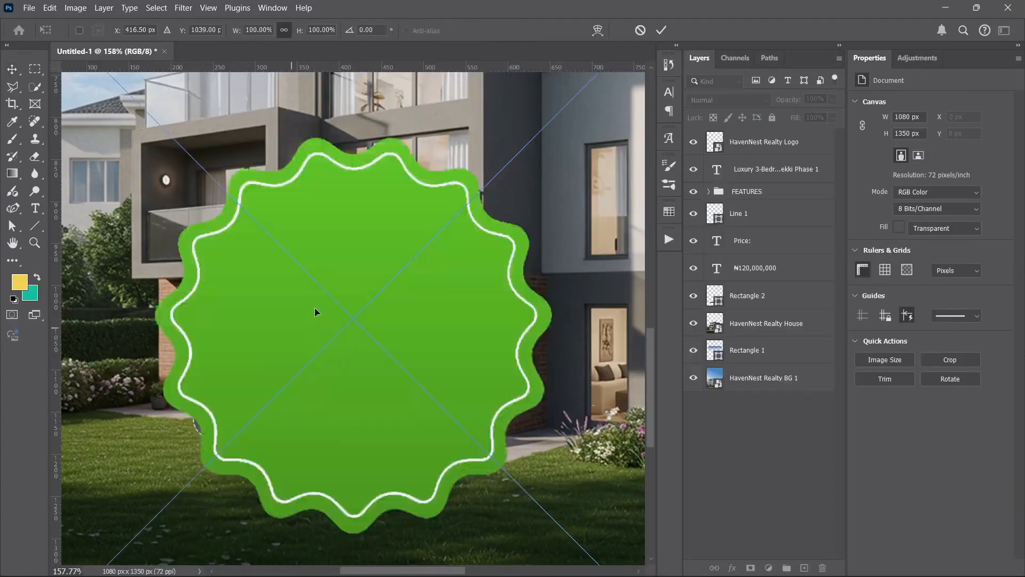
Scale the green seal to 33% and position it over the left end of the grey price box.
{"action": "scroll", "coordinate": [323, 296], "scroll_direction": "down", "scroll_amount": 5}
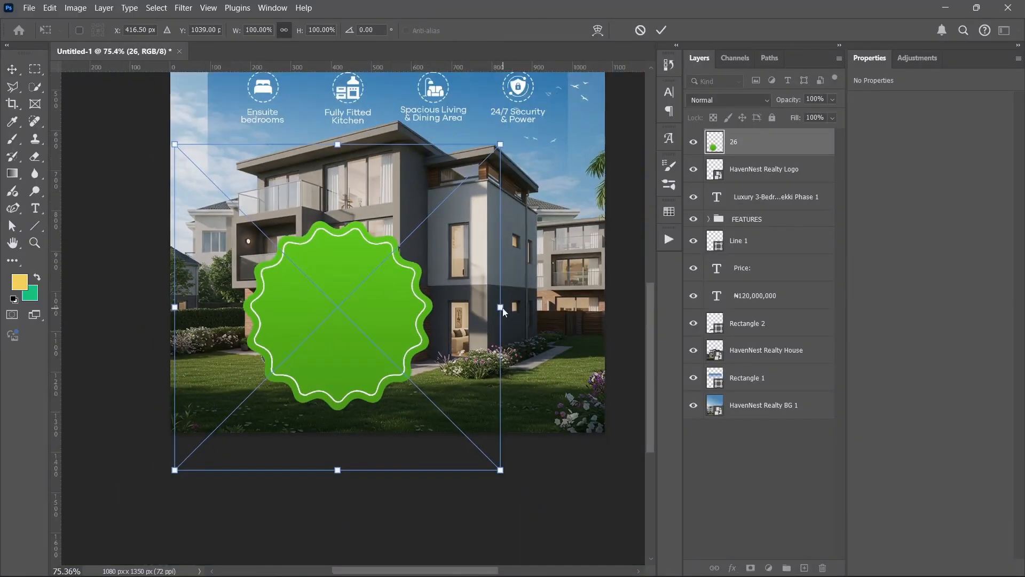
{"action": "left_click_drag", "start_coordinate": [499, 307], "coordinate": [254, 350]}
{"action": "left_click_drag", "start_coordinate": [253, 346], "coordinate": [253, 346]}
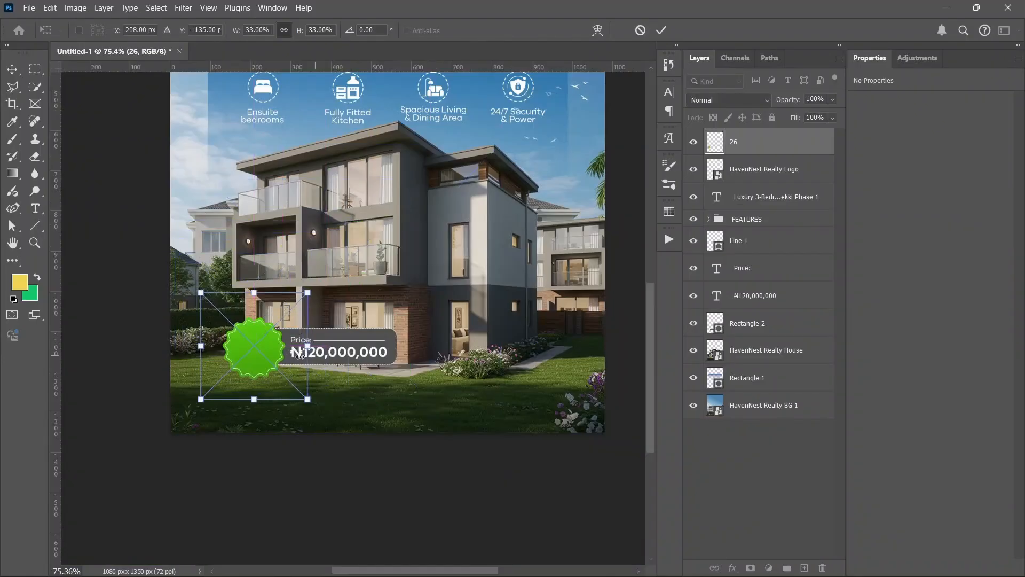
{"action": "scroll", "coordinate": [273, 344], "scroll_direction": "up", "scroll_amount": 6}
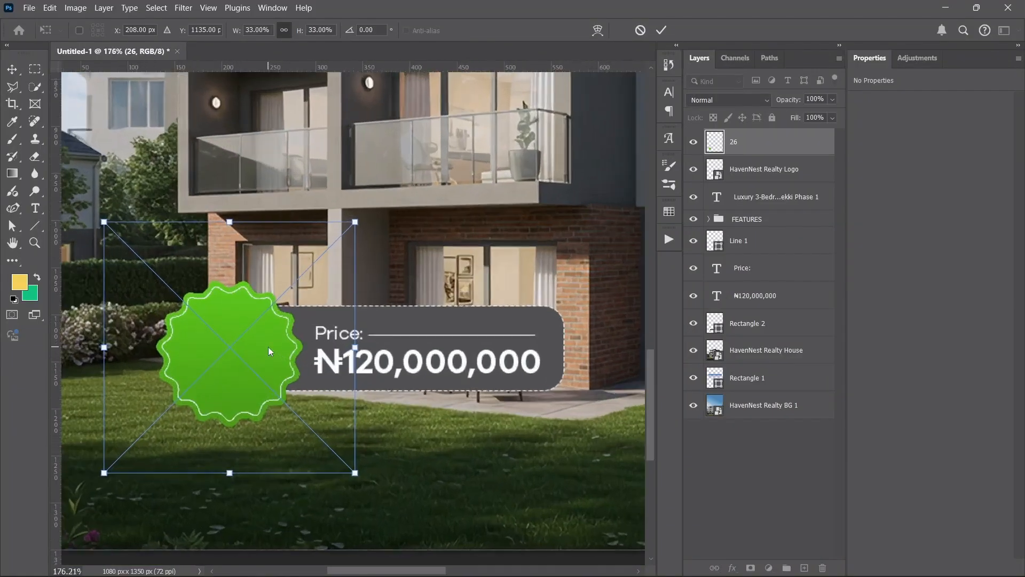
{"action": "key", "text": "alt+space"}
{"action": "key", "text": "Escape"}
{"action": "key", "text": "Return"}
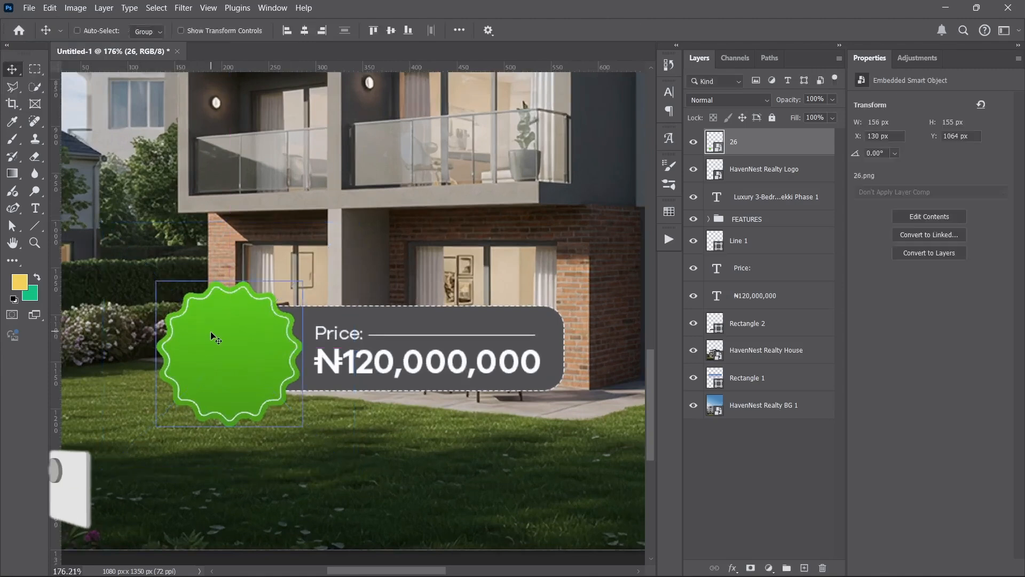
Nudge the green seal slightly upward to centre it vertically on the grey price box.
{"action": "left_click_drag", "start_coordinate": [210, 332], "coordinate": [210, 328]}
{"action": "scroll", "coordinate": [208, 326], "scroll_direction": "down", "scroll_amount": 6}
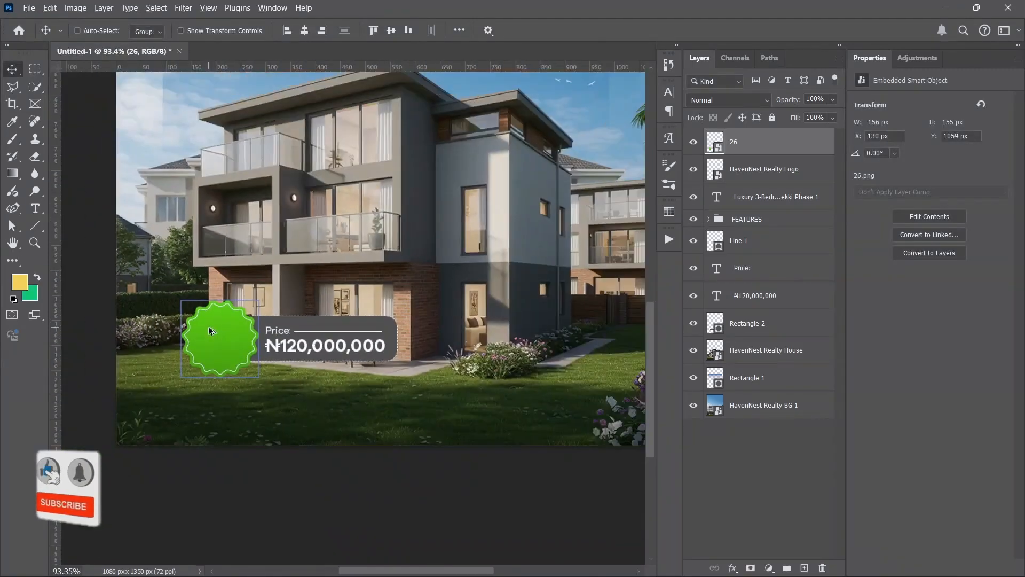
{"action": "scroll", "coordinate": [208, 325], "scroll_direction": "down", "scroll_amount": 2}
{"action": "left_click_drag", "start_coordinate": [271, 265], "coordinate": [269, 394]}
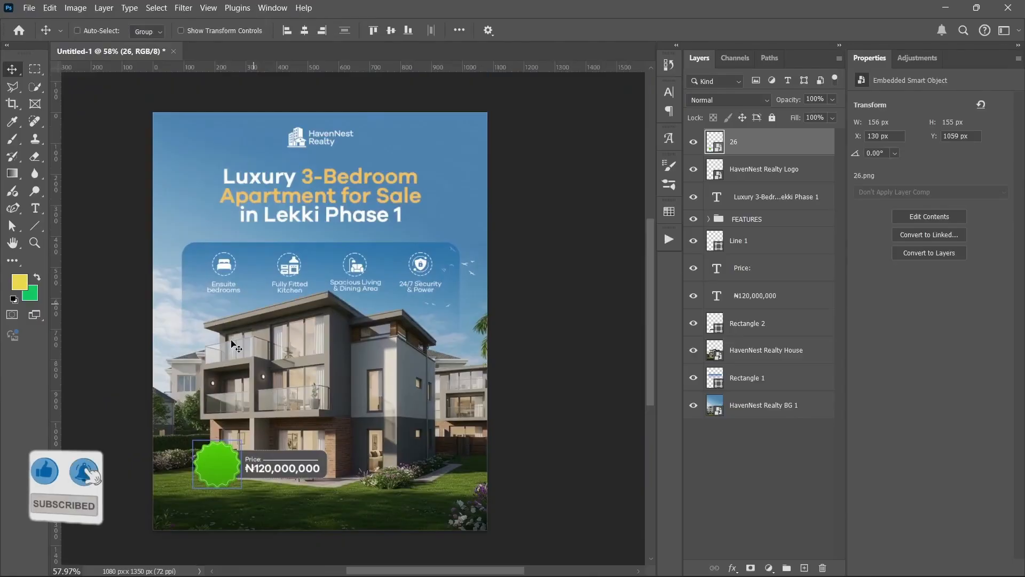
{"action": "scroll", "coordinate": [207, 485], "scroll_direction": "up", "scroll_amount": 6}
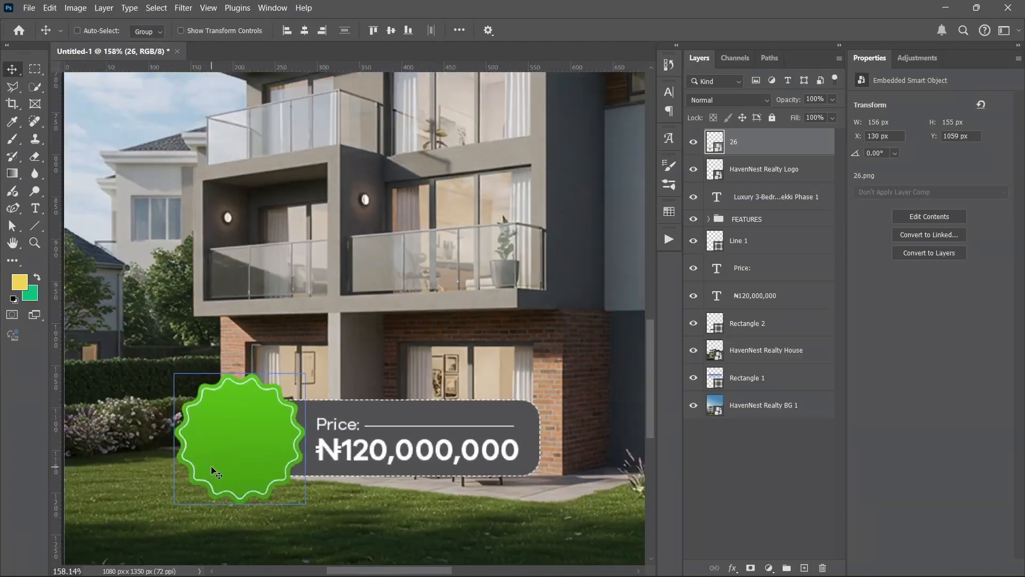
{"action": "left_click_drag", "start_coordinate": [211, 466], "coordinate": [228, 431]}
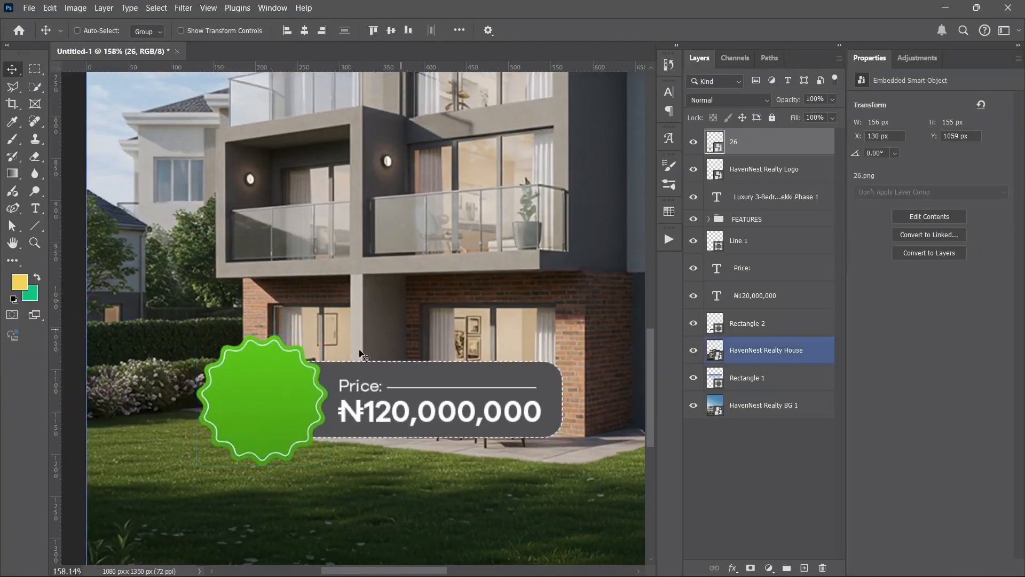
Recolour the green seal to golden yellow with a Hue/Saturation adjustment, setting the hue to -43.
{"action": "key", "text": "ctrl+u"}
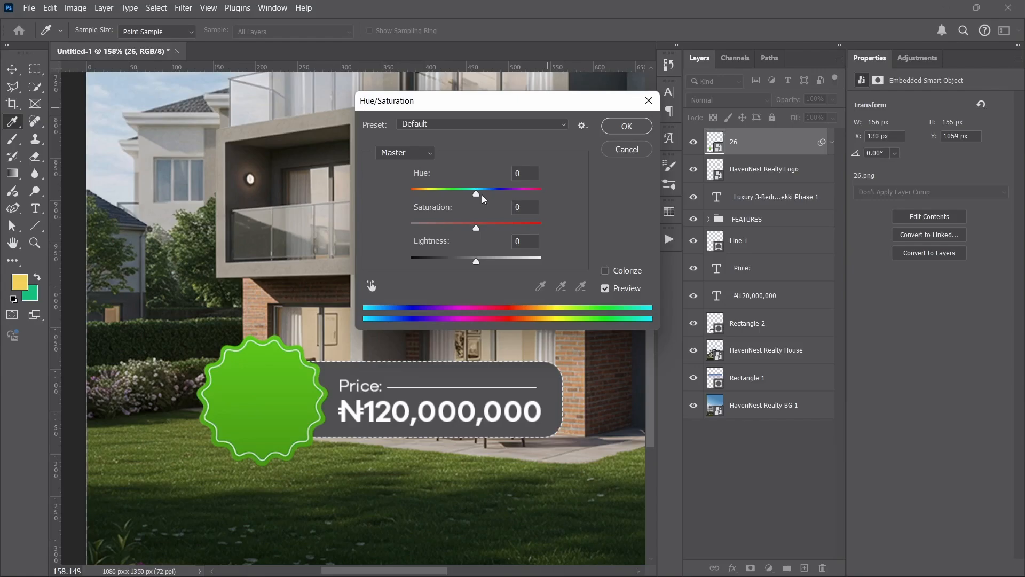
{"action": "left_click_drag", "start_coordinate": [476, 194], "coordinate": [449, 200]}
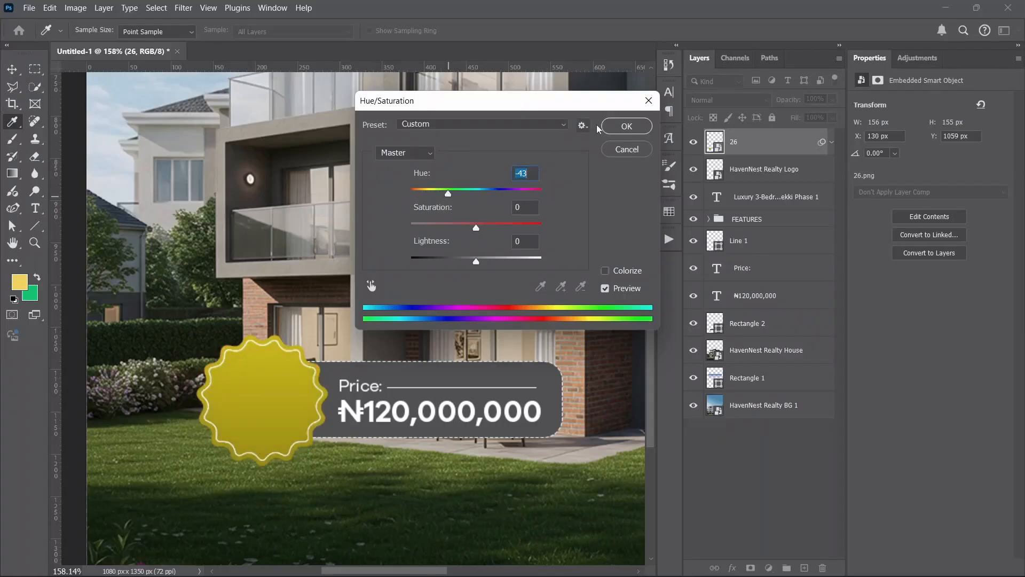
{"action": "left_click", "coordinate": [633, 126]}
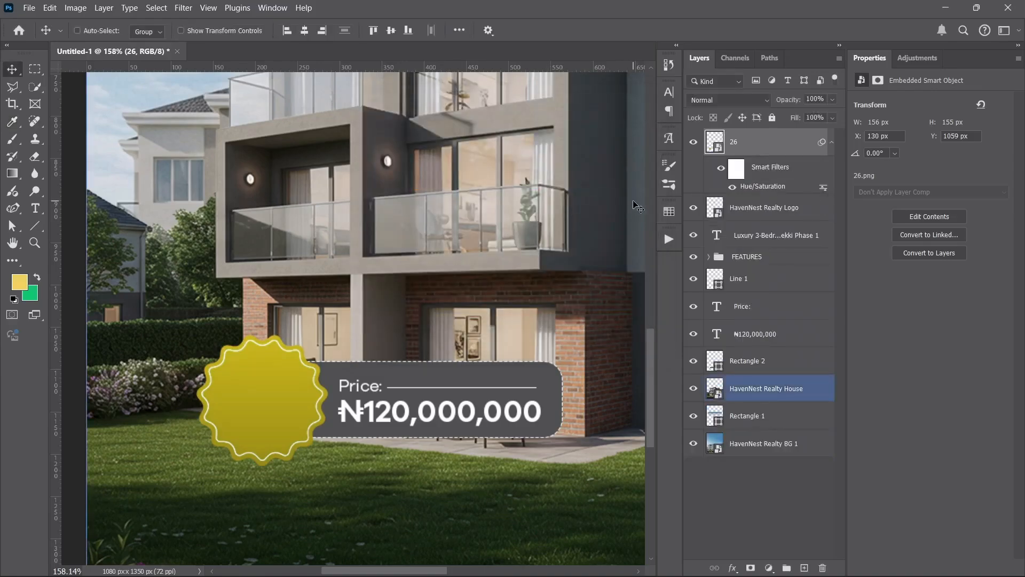
Copy the three lines "TITLE: Governor's Consent" from HavenNest Realty.txt in Notepad and return to Photoshop.
{"action": "mouse_move", "coordinate": [553, 564]}
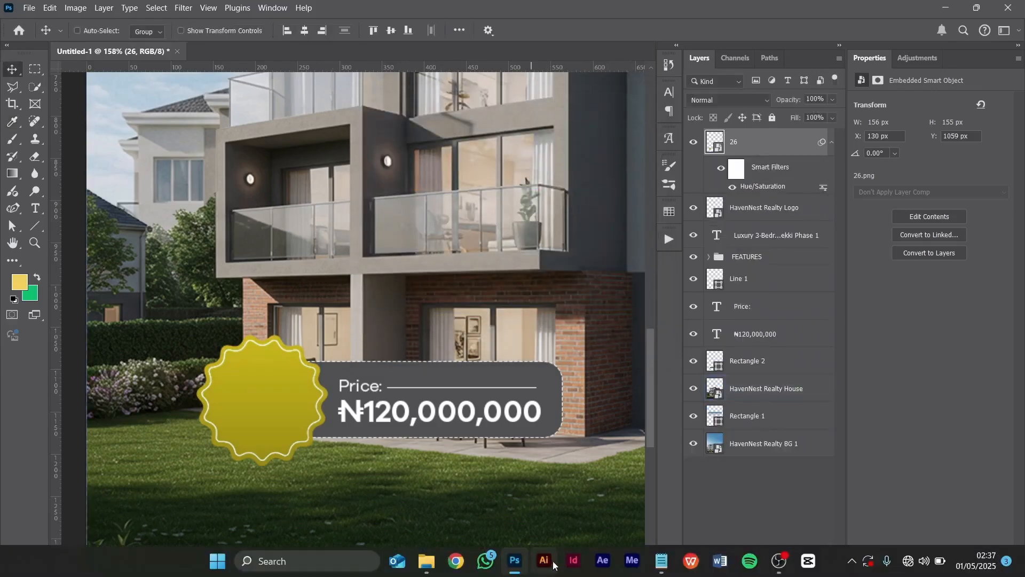
{"action": "left_click", "coordinate": [662, 560]}
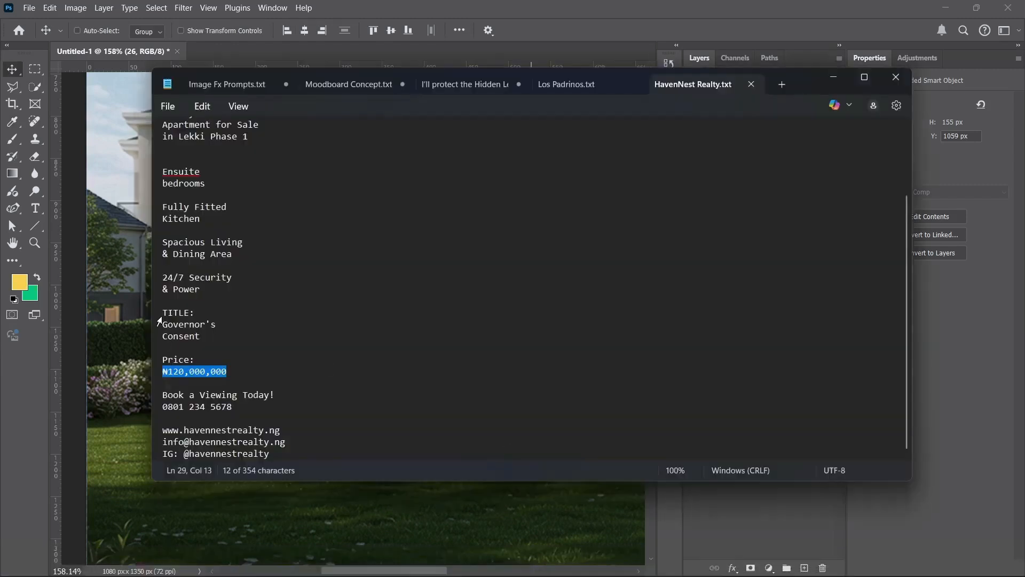
{"action": "left_click_drag", "start_coordinate": [163, 313], "coordinate": [188, 336]}
{"action": "key", "text": "ctrl+c"}
{"action": "right_click", "coordinate": [188, 336]}
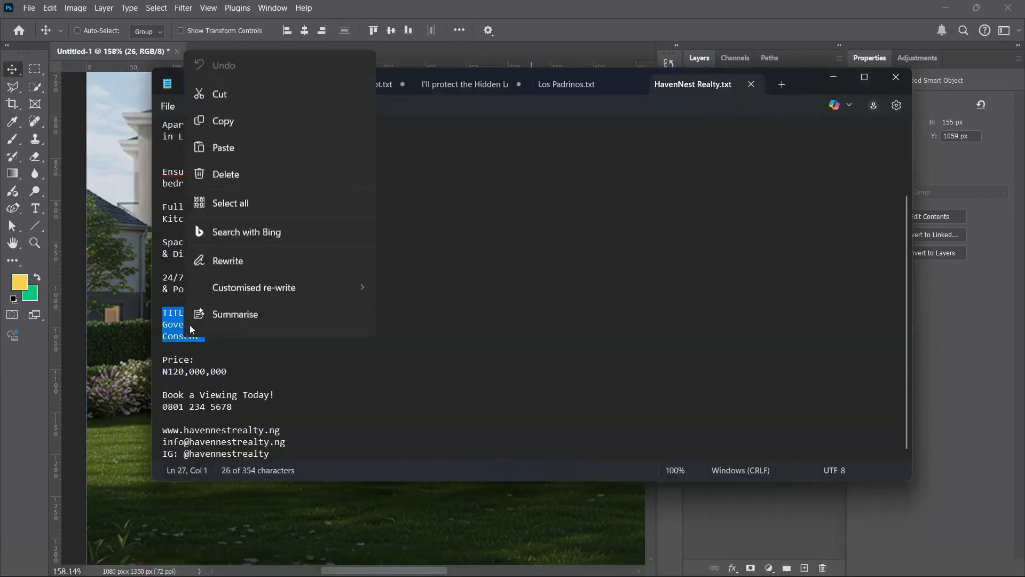
{"action": "left_click", "coordinate": [242, 78]}
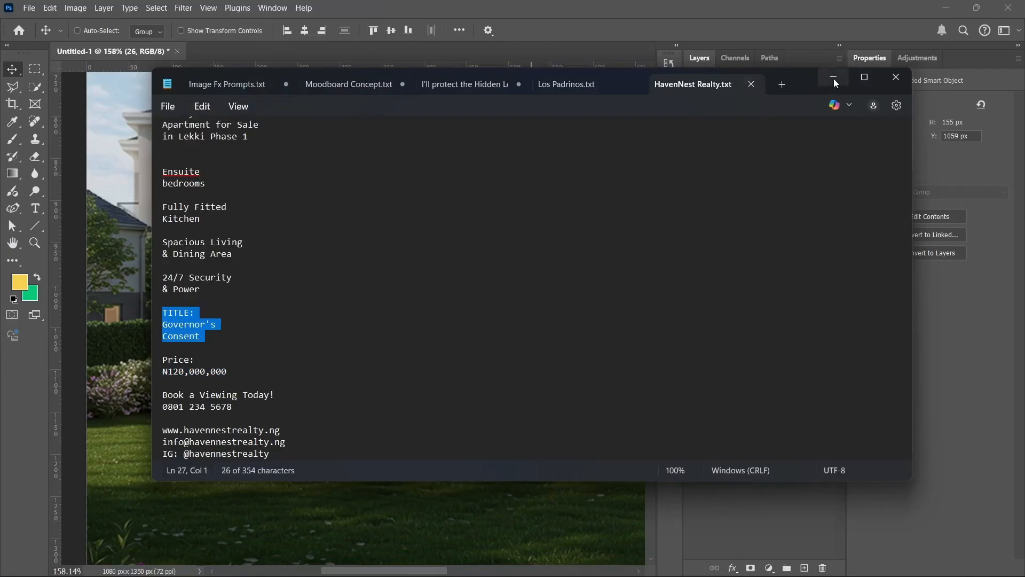
{"action": "key", "text": "alt+Tab"}
Add the copied "TITLE: Governor's Consent" wording as a new text layer over the yellow seal.
{"action": "left_click", "coordinate": [36, 206]}
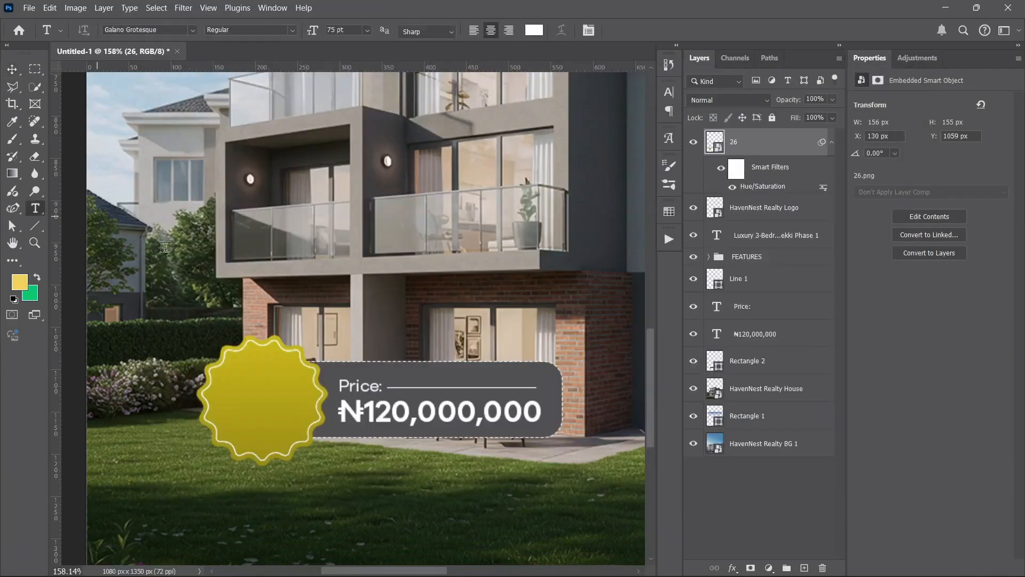
{"action": "left_click", "coordinate": [235, 372]}
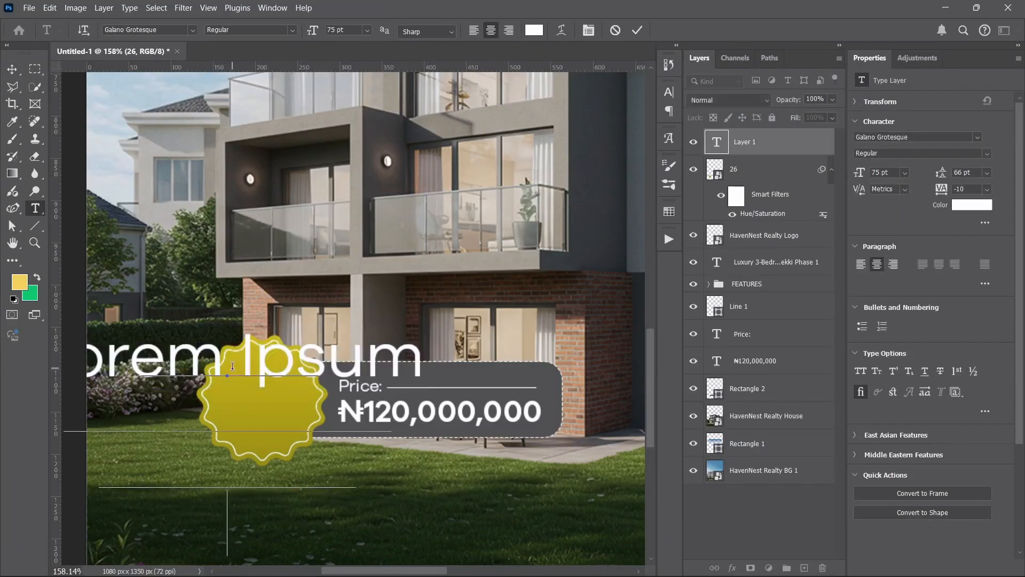
{"action": "key", "text": "ctrl+v"}
{"action": "left_click", "coordinate": [636, 31]}
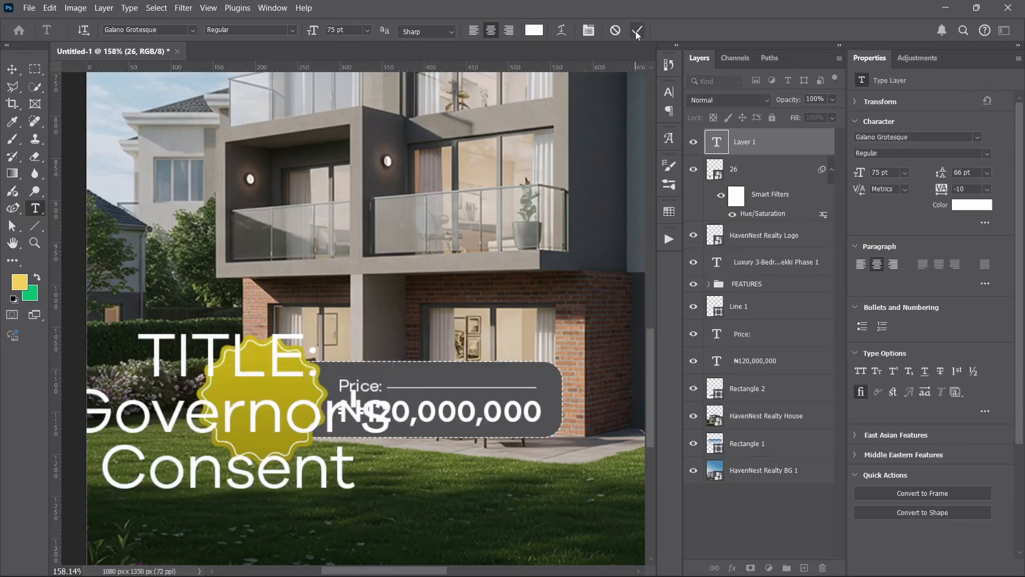
Scale the "TITLE: Governor's Consent" text to about 28.16% and centre it inside the yellow seal.
{"action": "key", "text": "ctrl+t"}
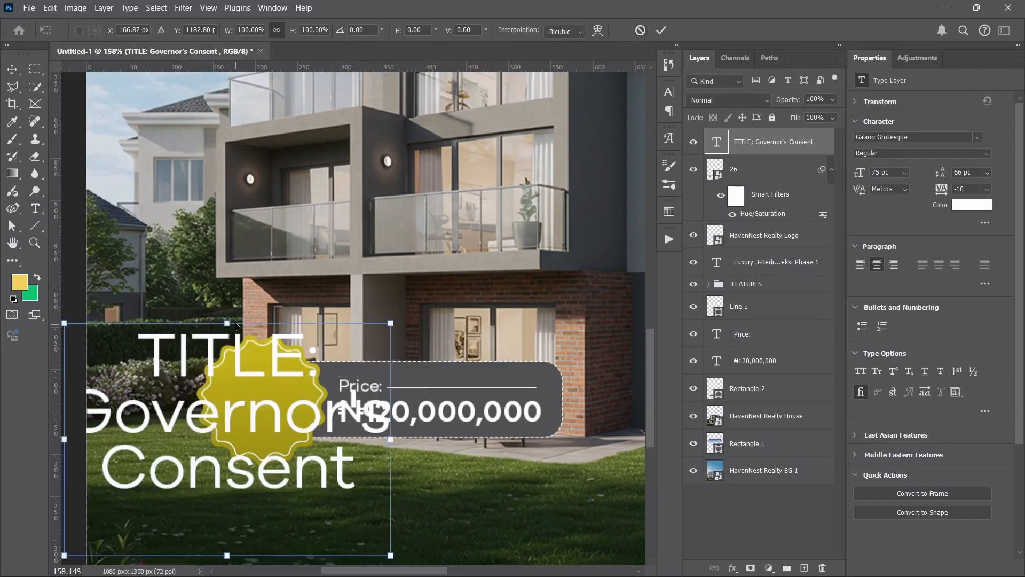
{"action": "left_click_drag", "start_coordinate": [224, 326], "coordinate": [263, 405]}
{"action": "key", "text": "Return"}
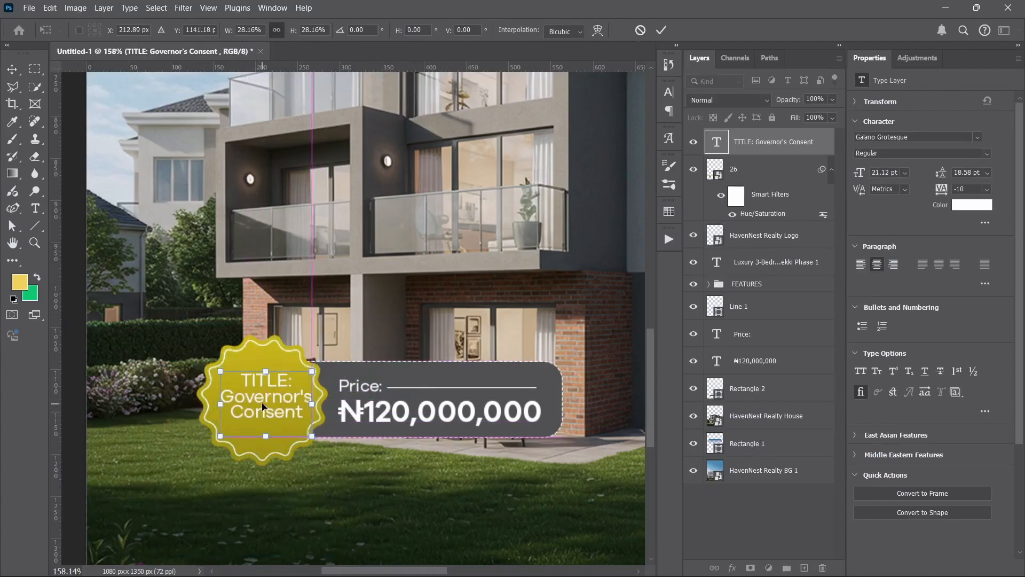
{"action": "key", "text": "t"}
{"action": "left_click", "coordinate": [244, 403]}
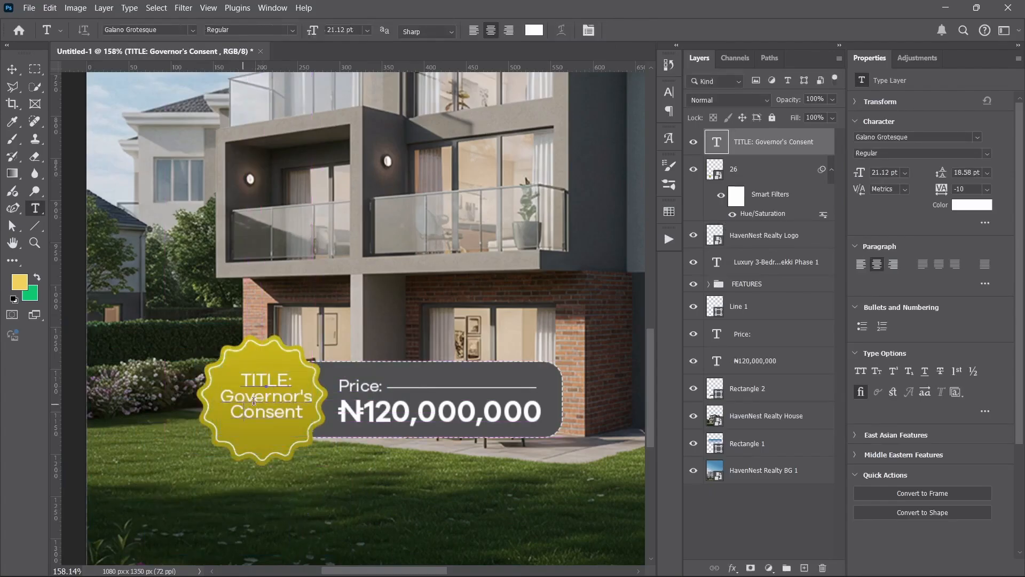
{"action": "key", "text": "Escape"}
{"action": "key", "text": "v"}
{"action": "left_click_drag", "start_coordinate": [262, 399], "coordinate": [258, 403]}
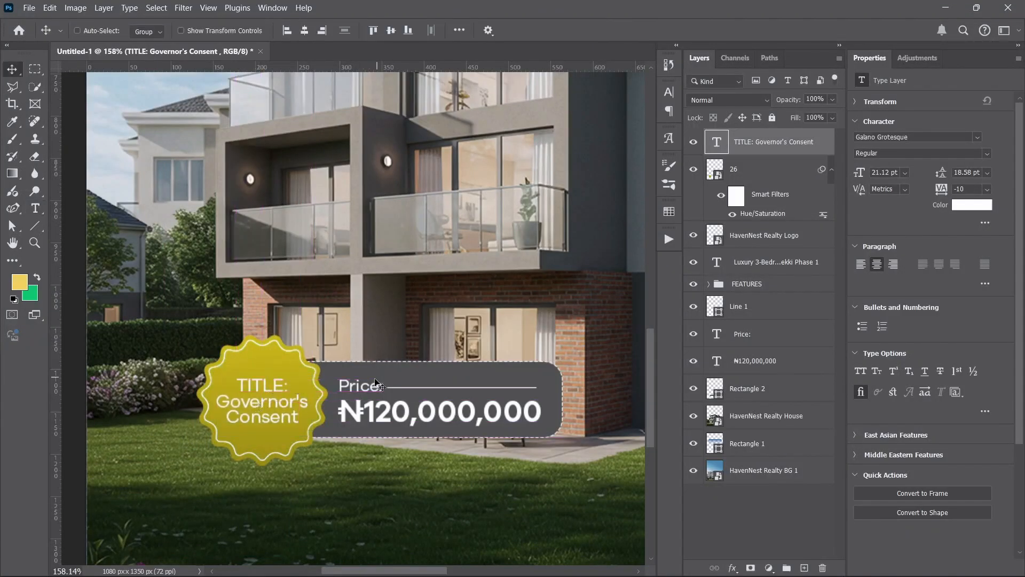
Collapse the seal's smart filters and move the seal and its title text layers directly above Rectangle 2.
{"action": "scroll", "coordinate": [316, 374], "scroll_direction": "down", "scroll_amount": 4}
{"action": "left_click_drag", "start_coordinate": [321, 379], "coordinate": [265, 430]}
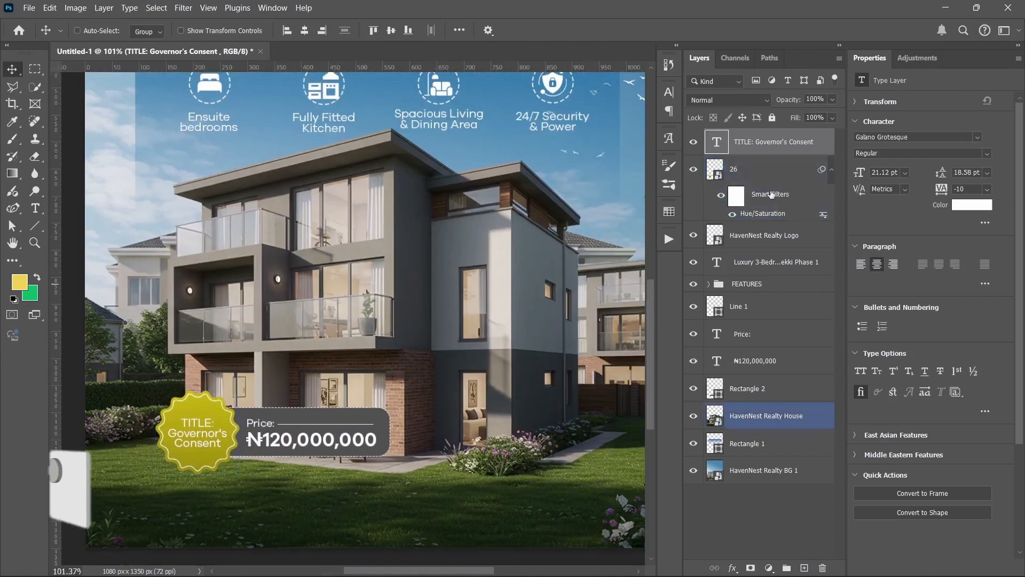
{"action": "left_click", "coordinate": [831, 171]}
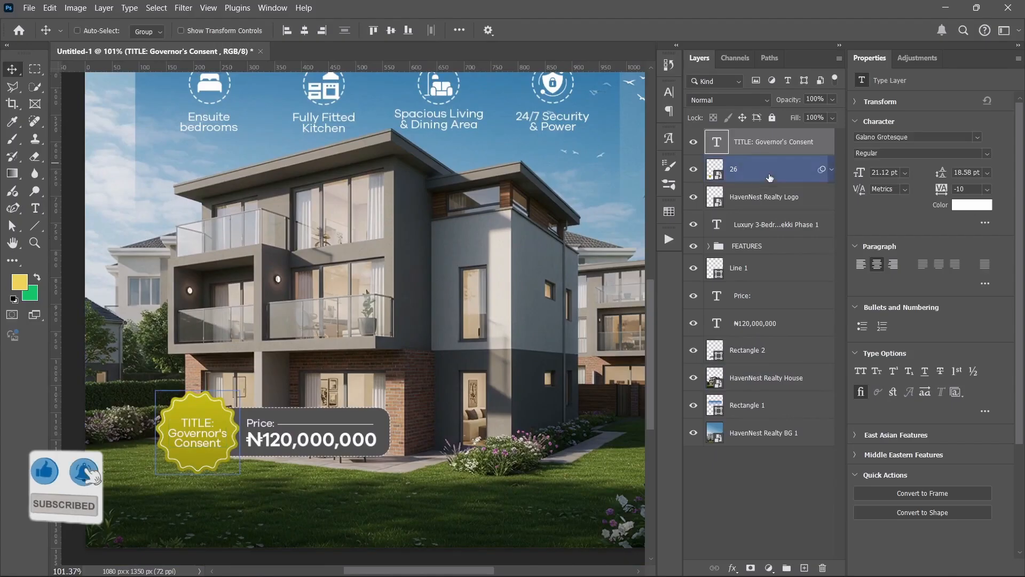
{"action": "left_click", "coordinate": [758, 153], "text": "ctrl"}
{"action": "left_click_drag", "start_coordinate": [758, 152], "coordinate": [774, 331]}
Duplicate Rectangle 2 to the right of the price box and change the copy's fill type to gradient.
{"action": "left_click", "coordinate": [747, 349]}
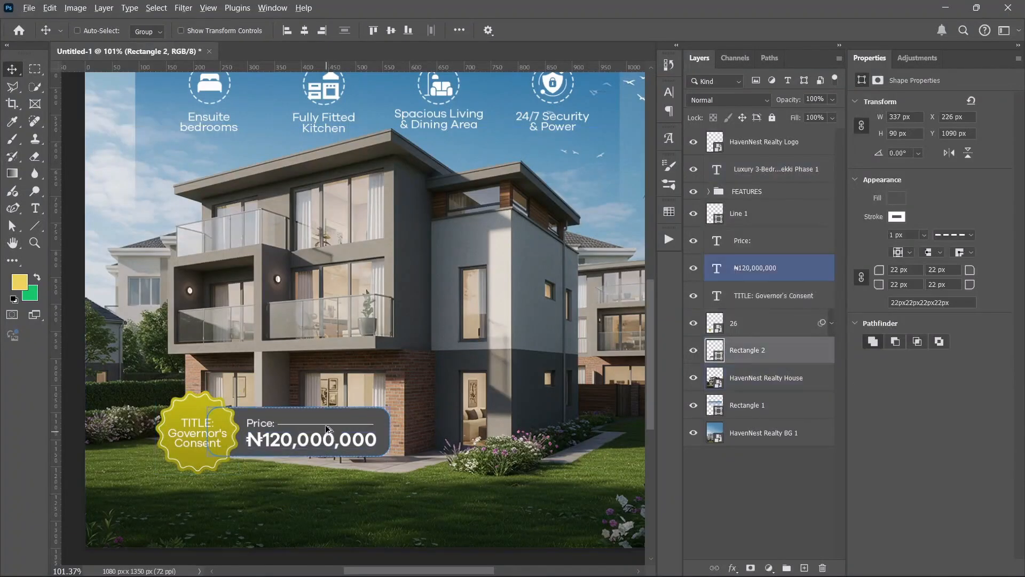
{"action": "left_click_drag", "start_coordinate": [377, 427], "coordinate": [544, 430]}
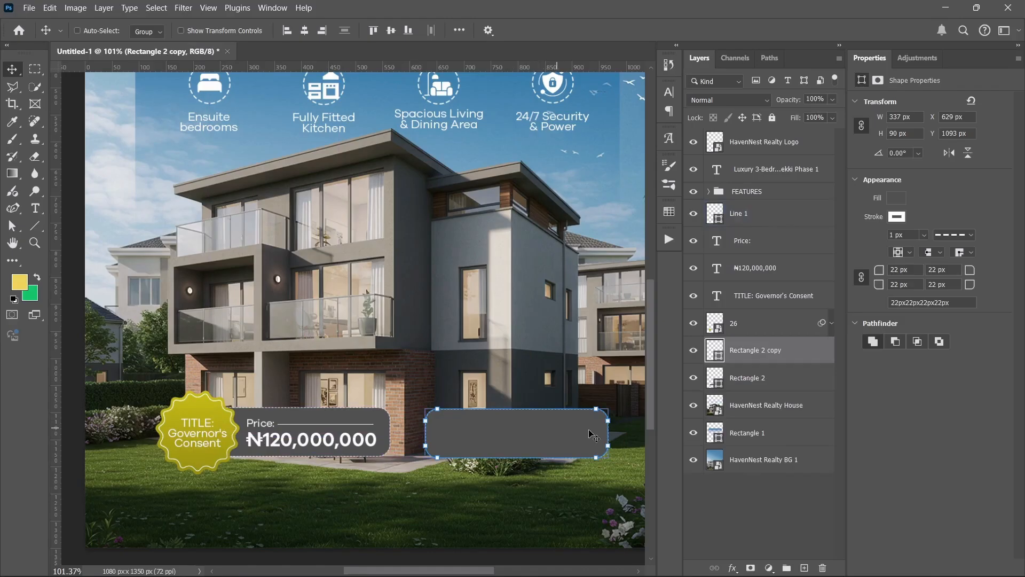
{"action": "left_click", "coordinate": [896, 198]}
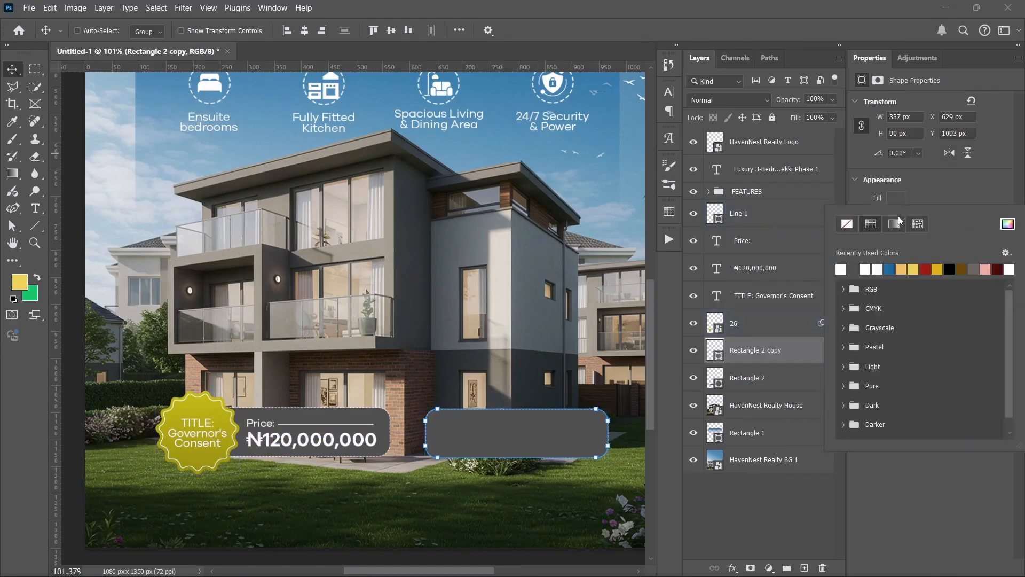
{"action": "scroll", "coordinate": [901, 303], "scroll_direction": "down", "scroll_amount": 1}
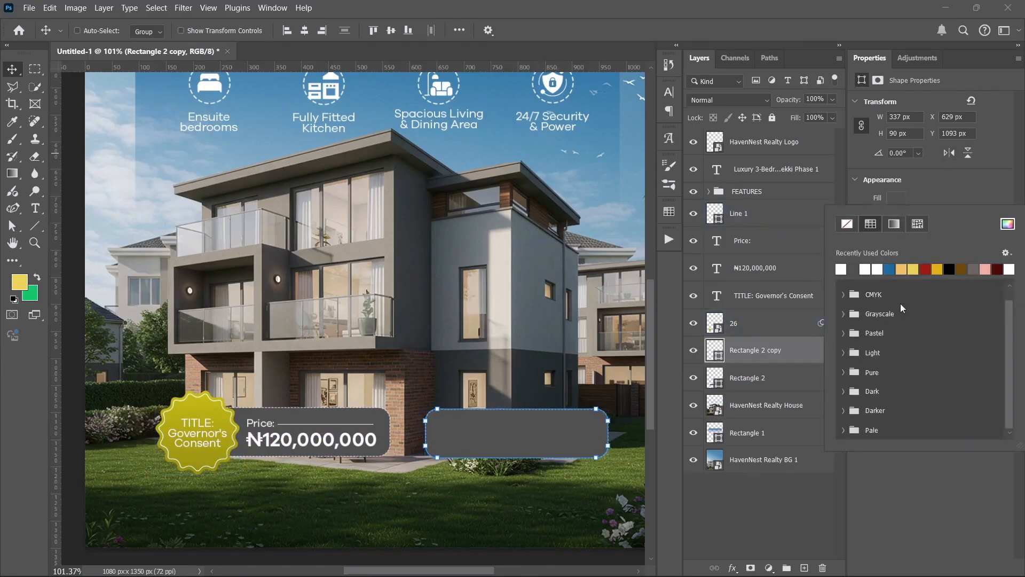
{"action": "scroll", "coordinate": [937, 222], "scroll_direction": "up", "scroll_amount": 1}
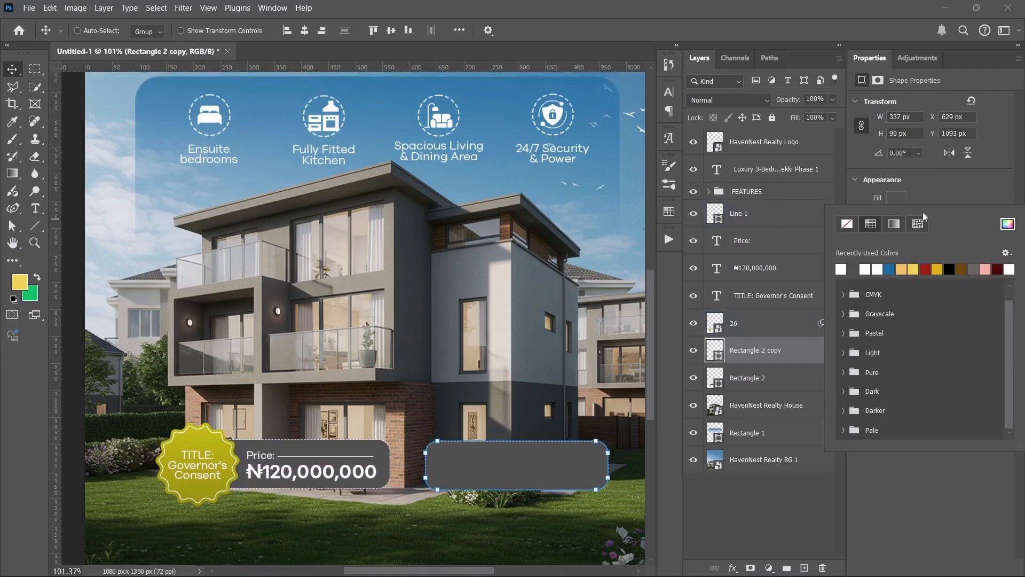
{"action": "left_click", "coordinate": [893, 224]}
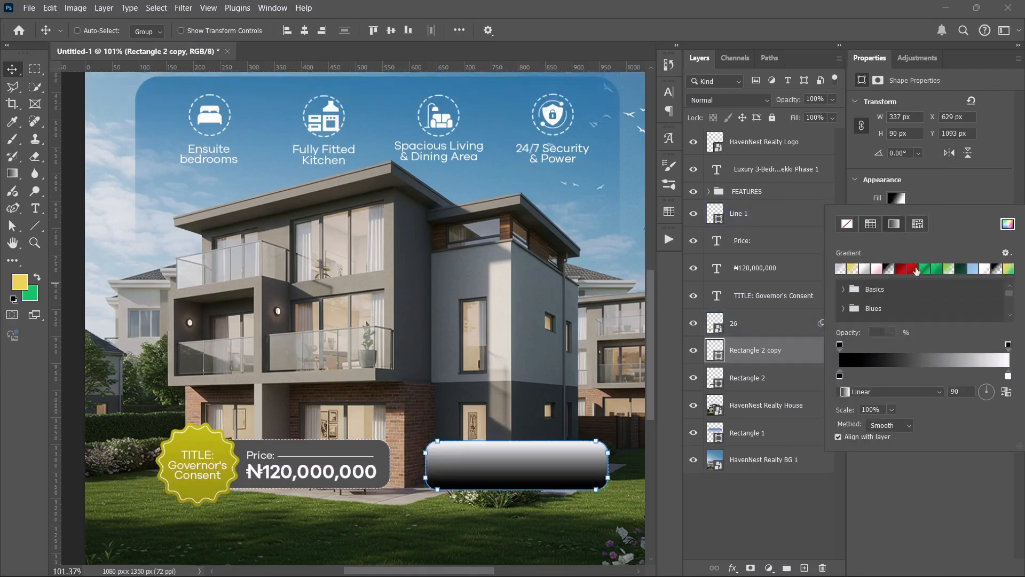
Fill Rectangle 2 copy with the gold HavenNest Orange gradient preset.
{"action": "left_click", "coordinate": [876, 269]}
{"action": "left_click", "coordinate": [902, 199]}
{"action": "left_click", "coordinate": [901, 198]}
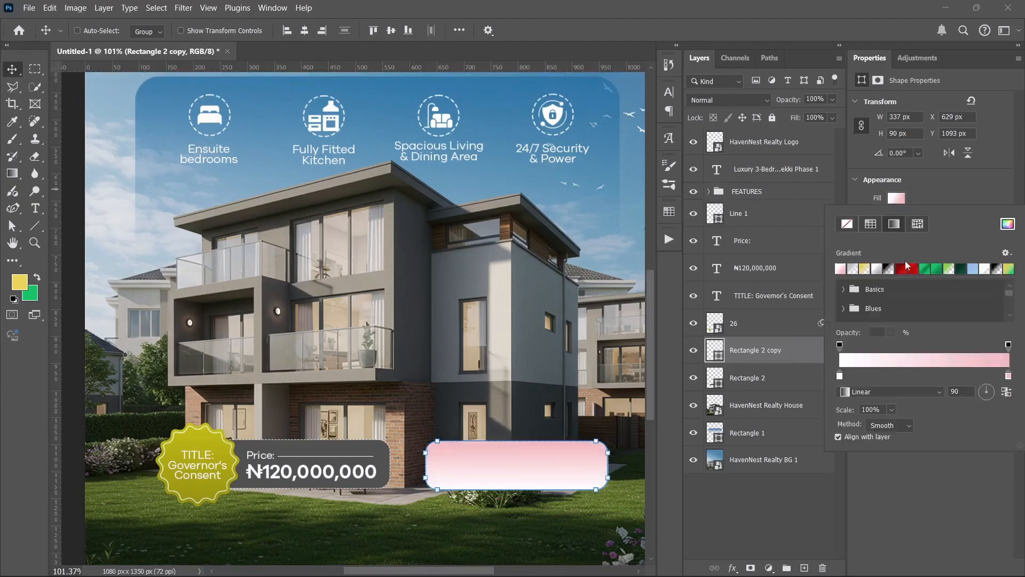
{"action": "scroll", "coordinate": [924, 292], "scroll_direction": "down", "scroll_amount": 4}
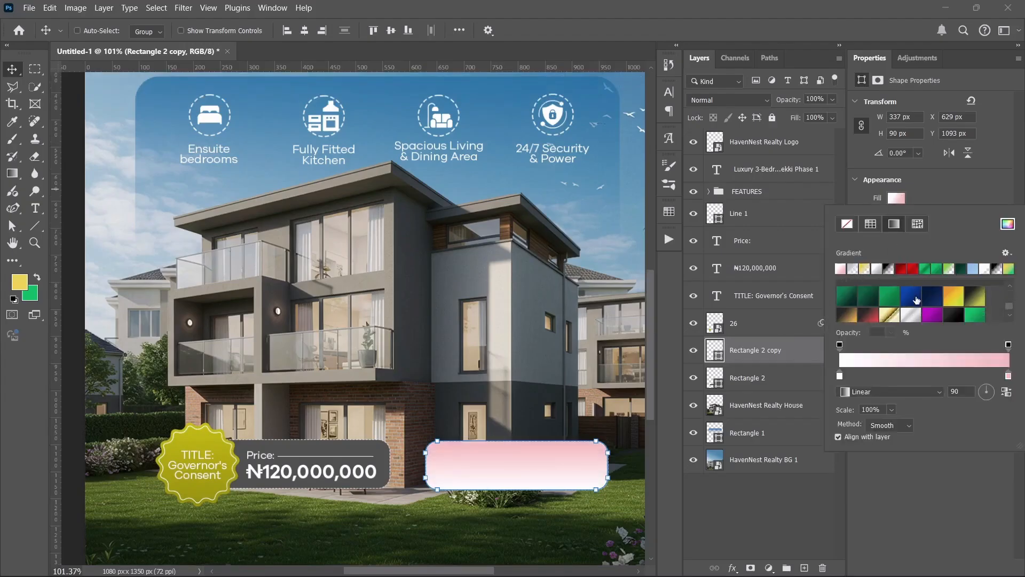
{"action": "left_click", "coordinate": [973, 314]}
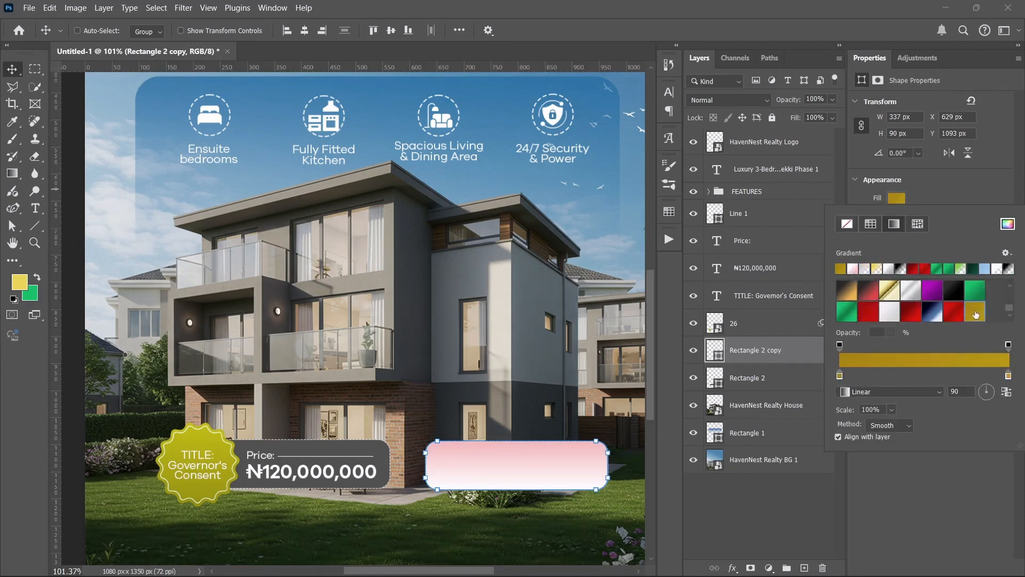
Examine the hex colours of the start and end stops of the HavenNest Orange gradient.
{"action": "left_click", "coordinate": [922, 357]}
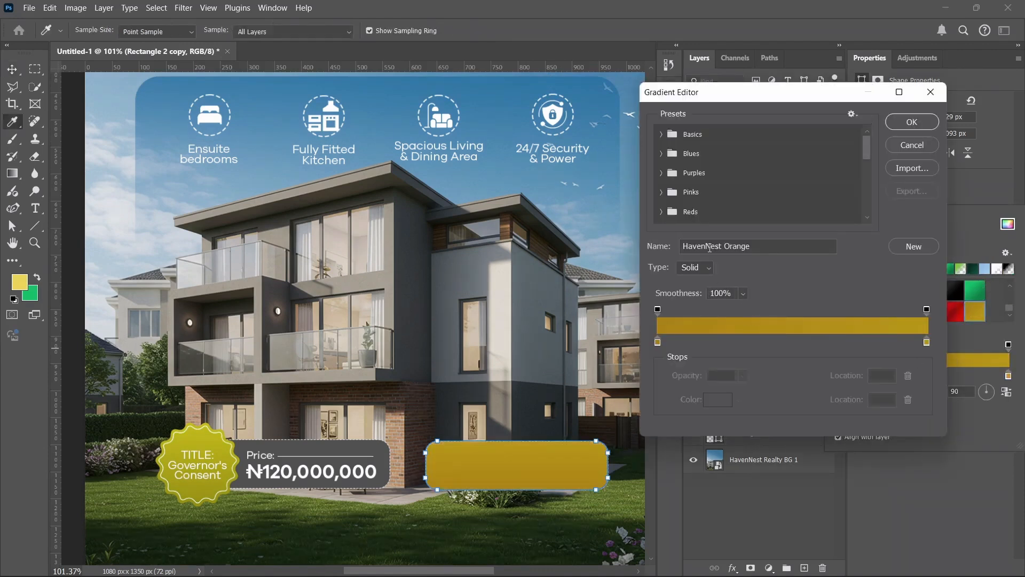
{"action": "scroll", "coordinate": [703, 254], "scroll_direction": "down", "scroll_amount": 4}
{"action": "scroll", "coordinate": [702, 255], "scroll_direction": "up", "scroll_amount": 1}
{"action": "left_click", "coordinate": [658, 342]}
{"action": "left_click", "coordinate": [716, 398]}
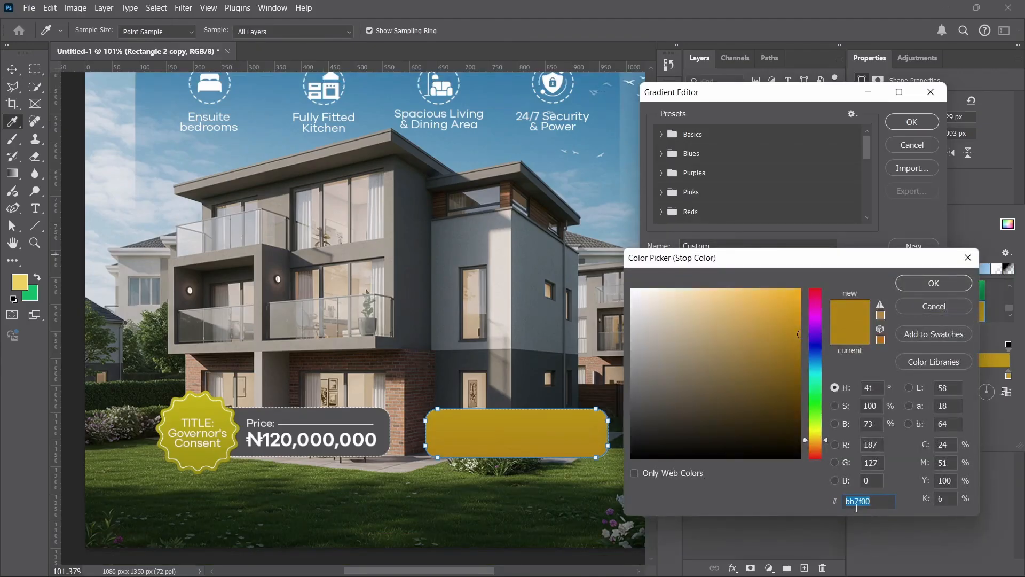
{"action": "left_click", "coordinate": [922, 311]}
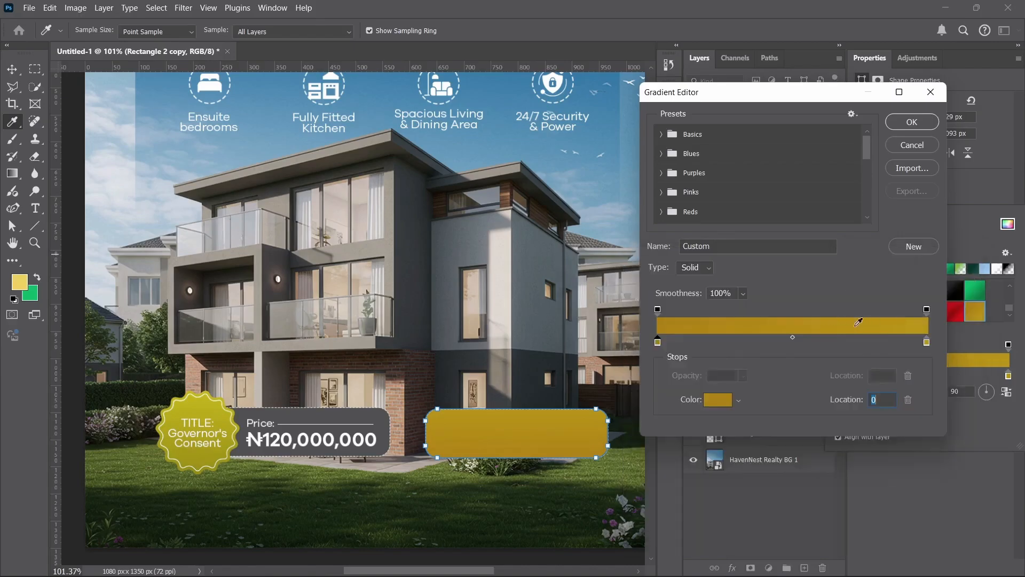
{"action": "left_click", "coordinate": [927, 343]}
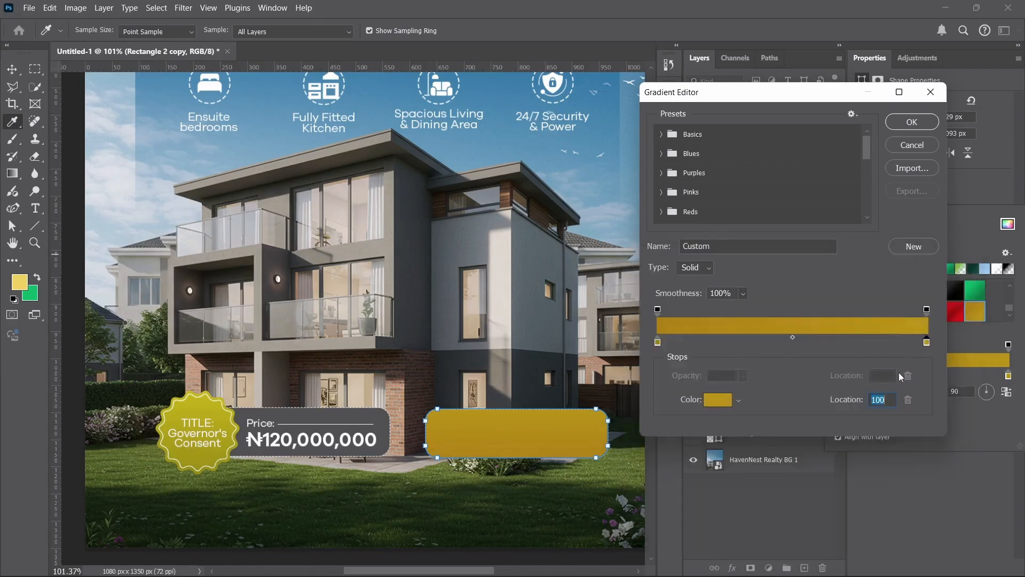
{"action": "left_click", "coordinate": [729, 400]}
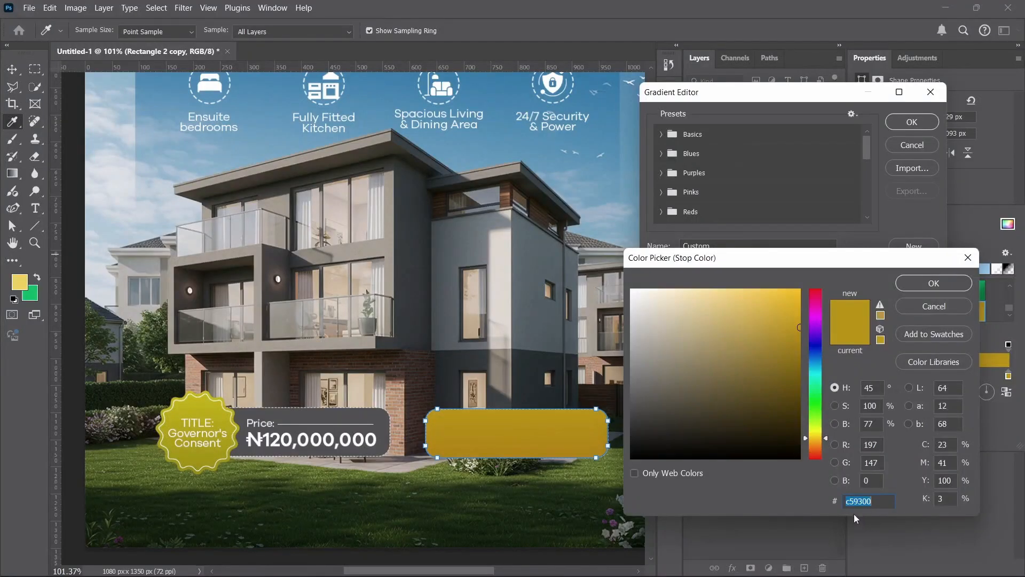
{"action": "left_click", "coordinate": [920, 311]}
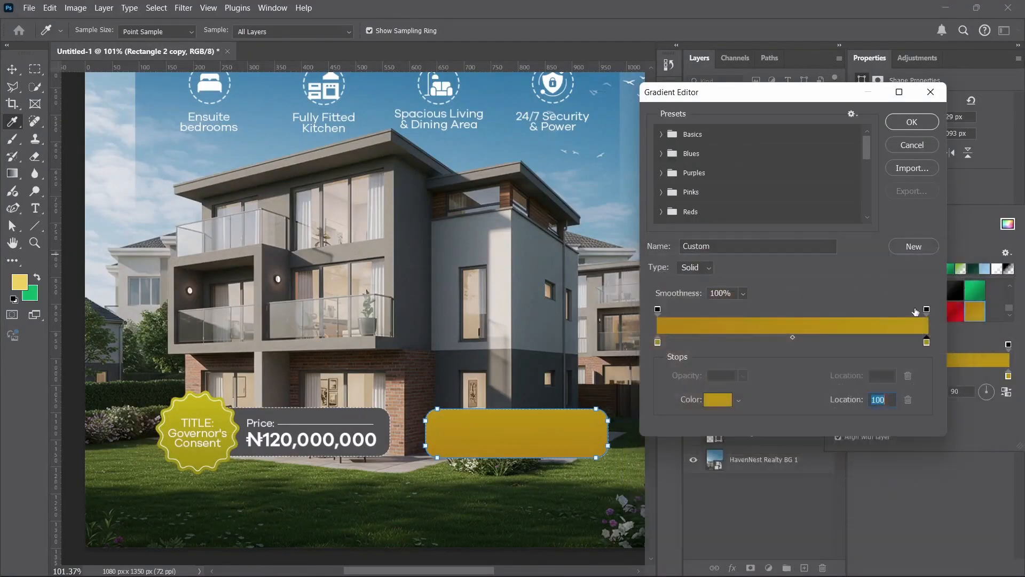
{"action": "left_click", "coordinate": [911, 122]}
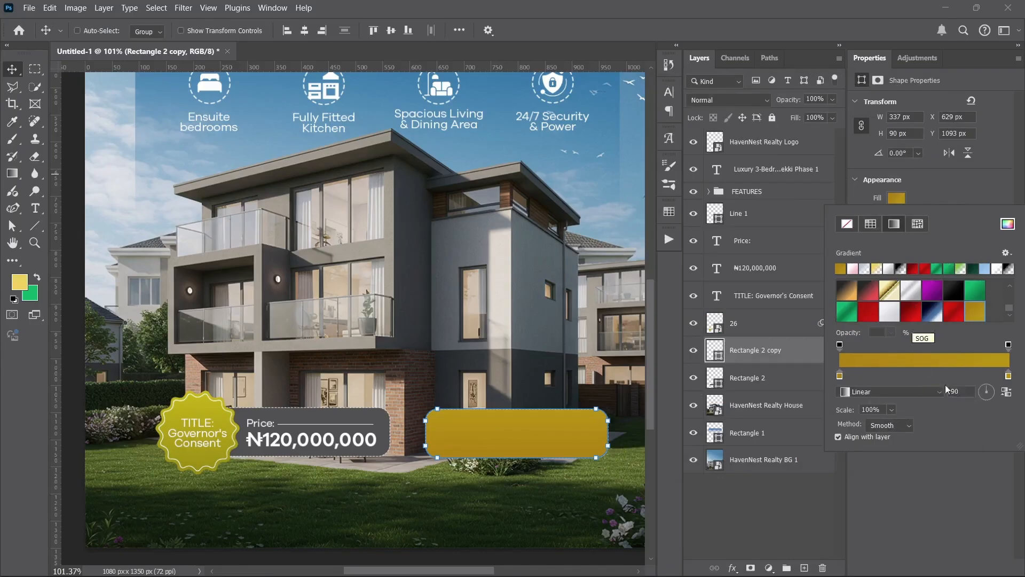
{"action": "left_click", "coordinate": [959, 517]}
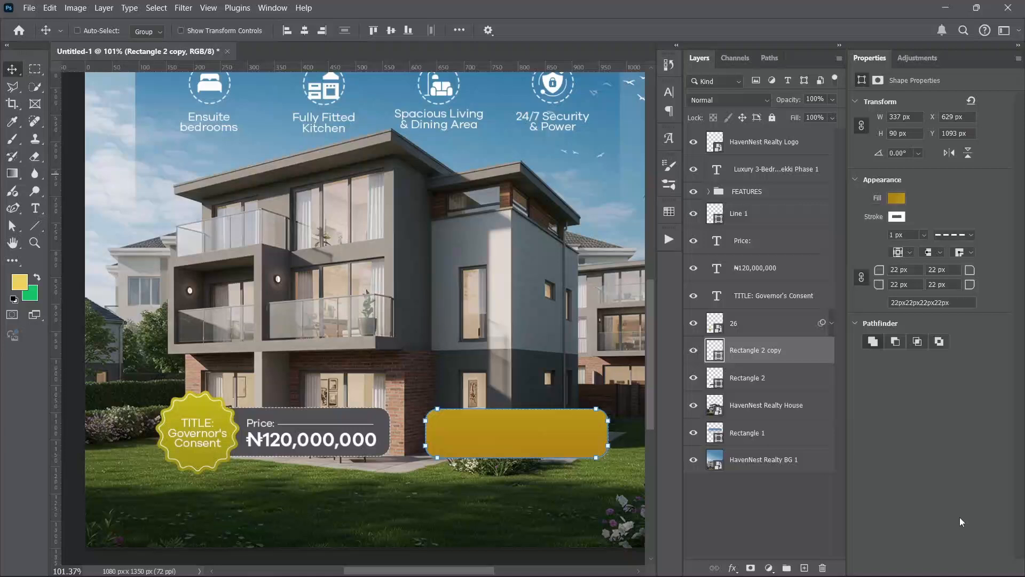
Move the gold Rectangle 2 copy close beside the price box and level with it, at X 582 px and Y 1090 px.
{"action": "left_click", "coordinate": [690, 495]}
{"action": "left_click", "coordinate": [480, 440]}
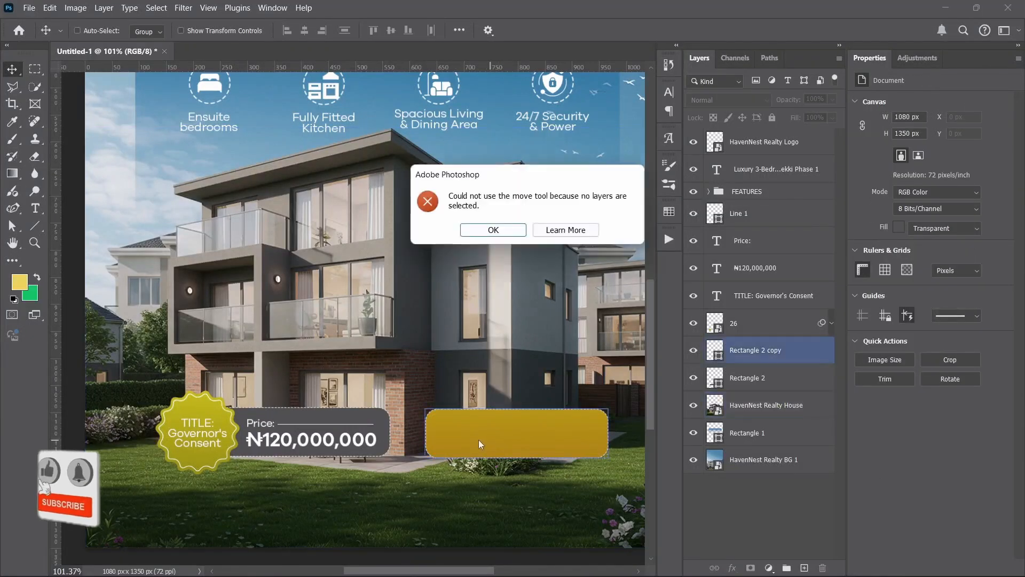
{"action": "left_click", "coordinate": [496, 231]}
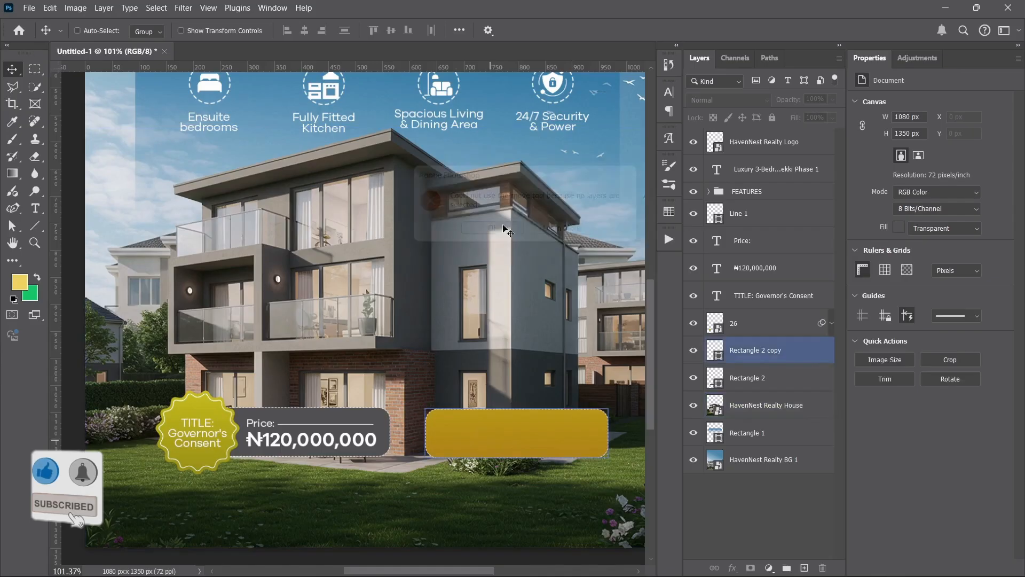
{"action": "left_click", "coordinate": [746, 347]}
{"action": "left_click_drag", "start_coordinate": [485, 441], "coordinate": [454, 434]}
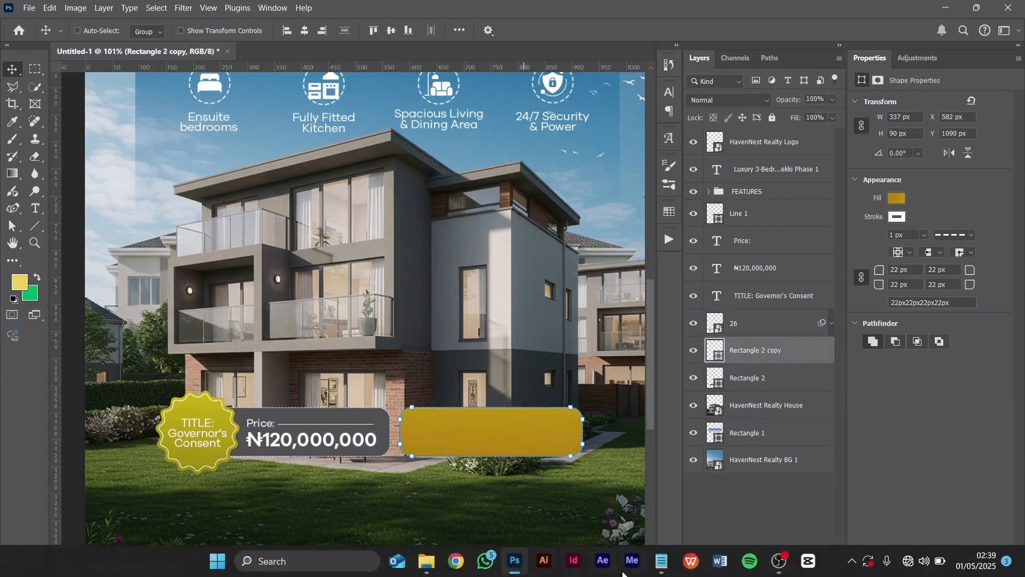
Copy the "Book a Viewing Today!" line and the phone number below it from HavenNest Realty.txt in Notepad and return to Photoshop.
{"action": "left_click", "coordinate": [661, 560]}
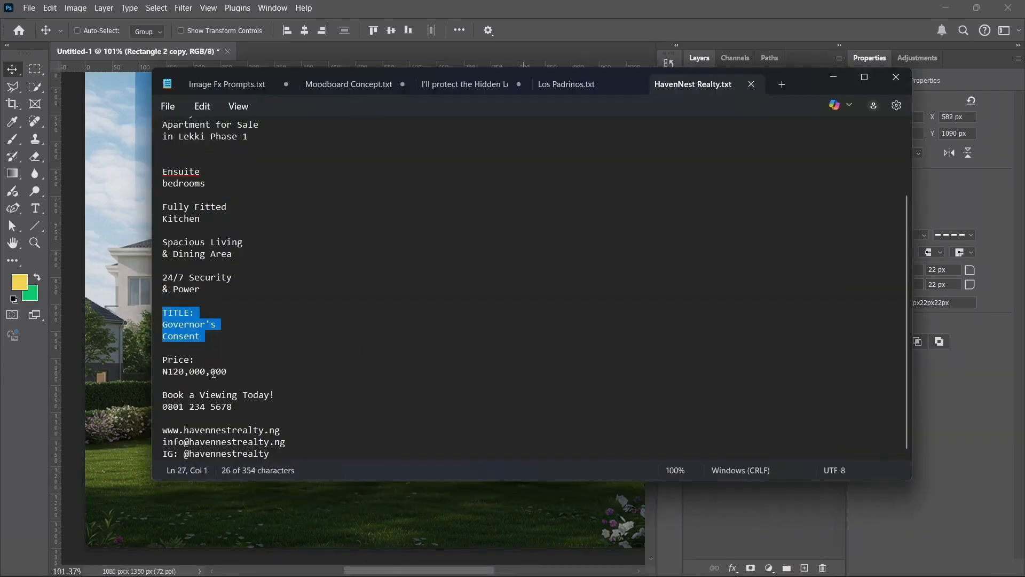
{"action": "left_click_drag", "start_coordinate": [163, 396], "coordinate": [213, 409]}
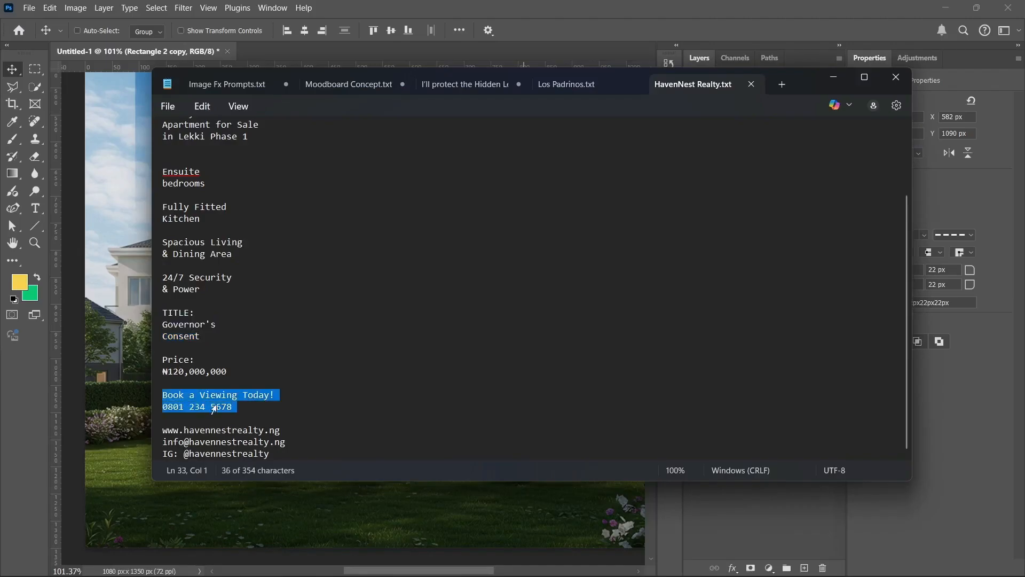
{"action": "right_click", "coordinate": [207, 398]}
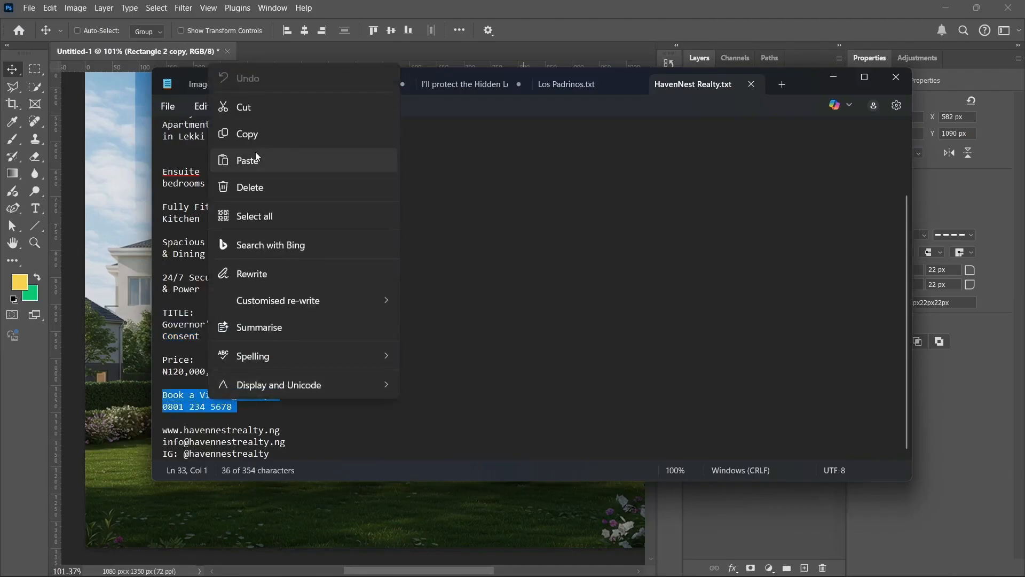
{"action": "left_click", "coordinate": [251, 135]}
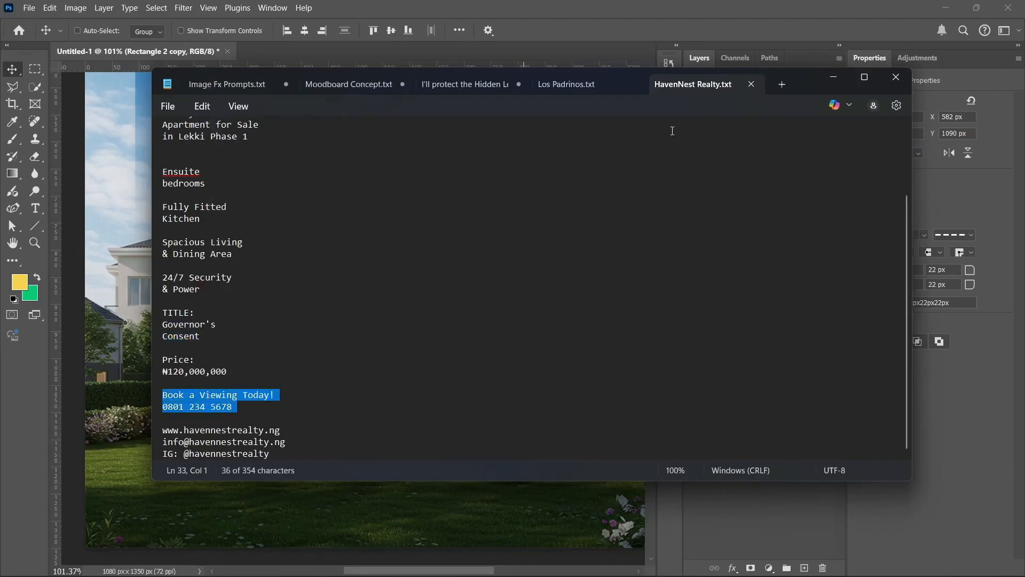
{"action": "left_click", "coordinate": [832, 78]}
Add the copied "Book a Viewing Today!" and phone number lines as a new left-aligned text layer above the gold box.
{"action": "left_click", "coordinate": [36, 208]}
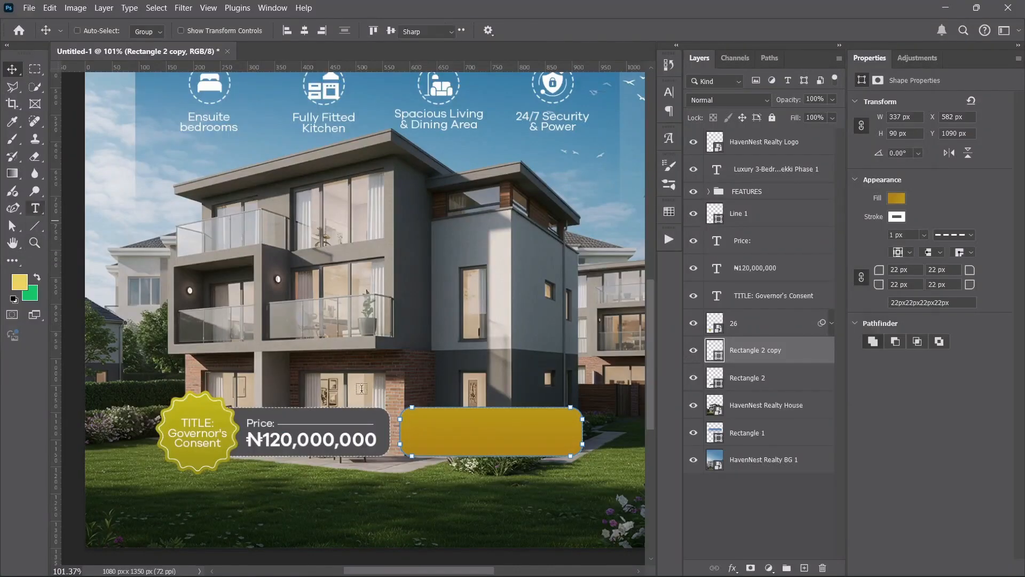
{"action": "left_click", "coordinate": [427, 372]}
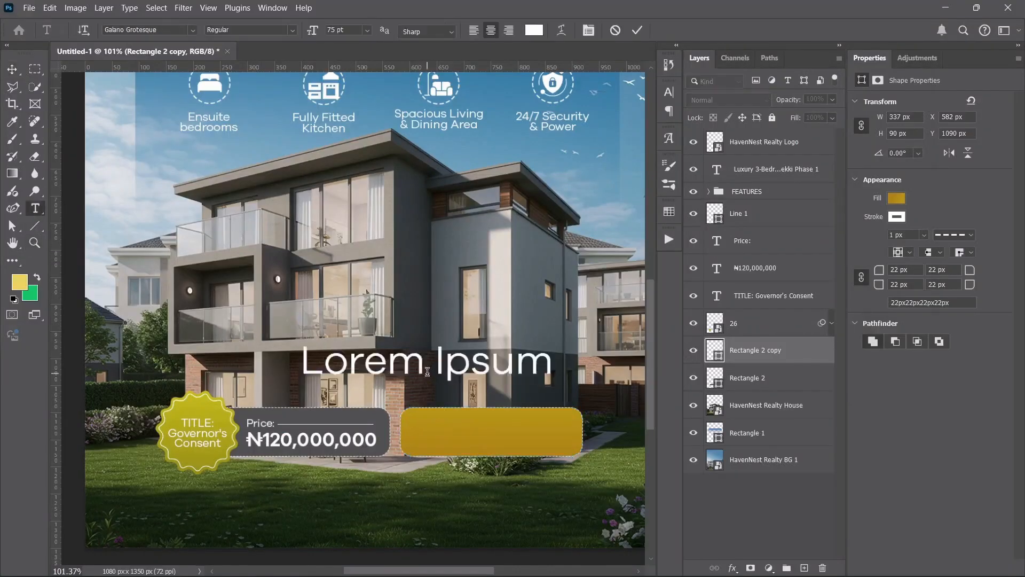
{"action": "key", "text": "ctrl+v"}
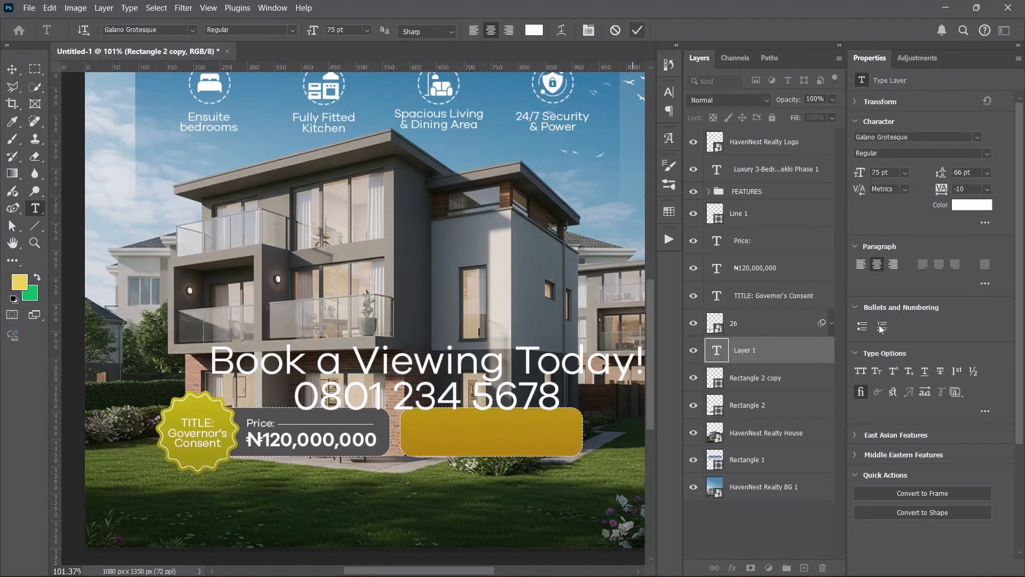
{"action": "key", "text": "ctrl+Return"}
{"action": "left_click", "coordinate": [860, 266]}
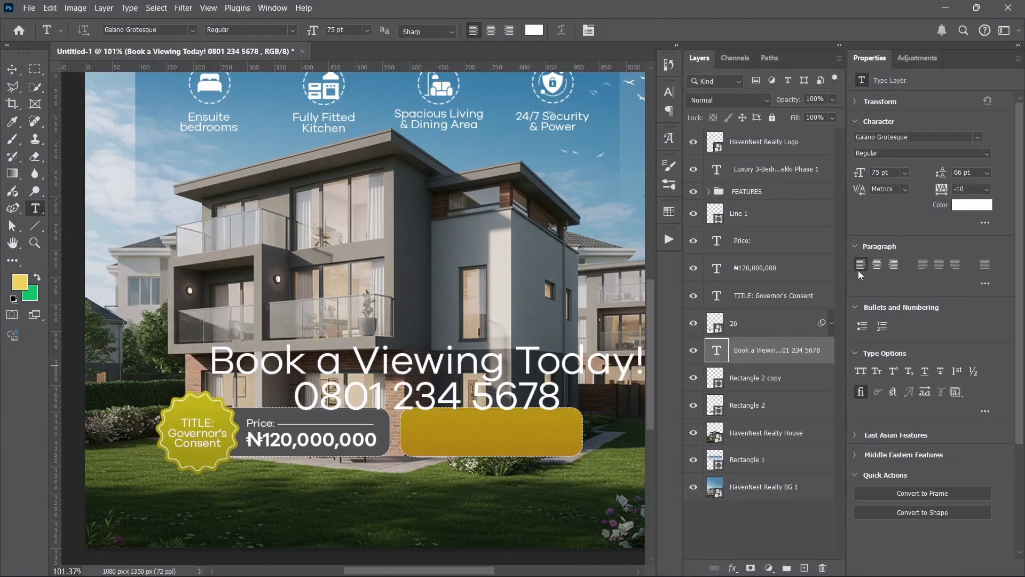
Scale the "Book a Viewing Today!" text layer to about 37.52% and place it inside the gold box.
{"action": "key", "text": "ctrl+t"}
{"action": "left_click_drag", "start_coordinate": [493, 368], "coordinate": [364, 349]}
{"action": "left_click_drag", "start_coordinate": [511, 323], "coordinate": [489, 437]}
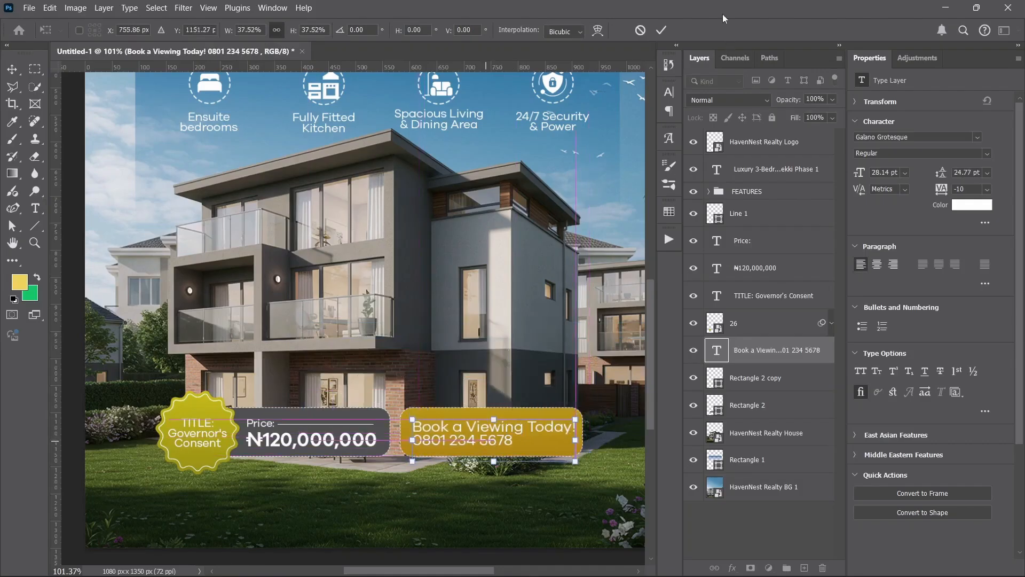
{"action": "left_click", "coordinate": [661, 30]}
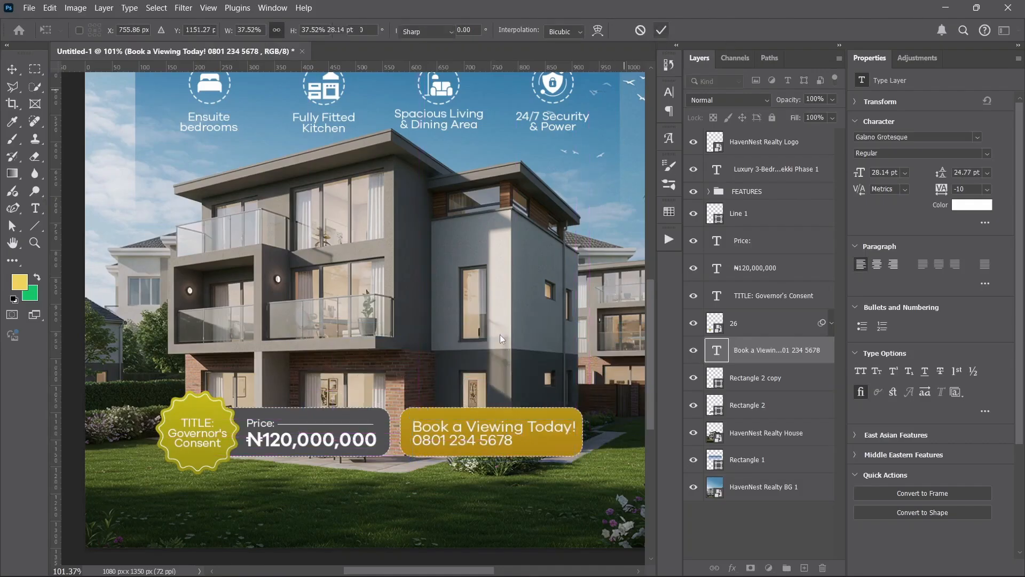
Set the font size of the "Book a Viewing Today!" line to 23 pt.
{"action": "triple_click", "coordinate": [487, 427]}
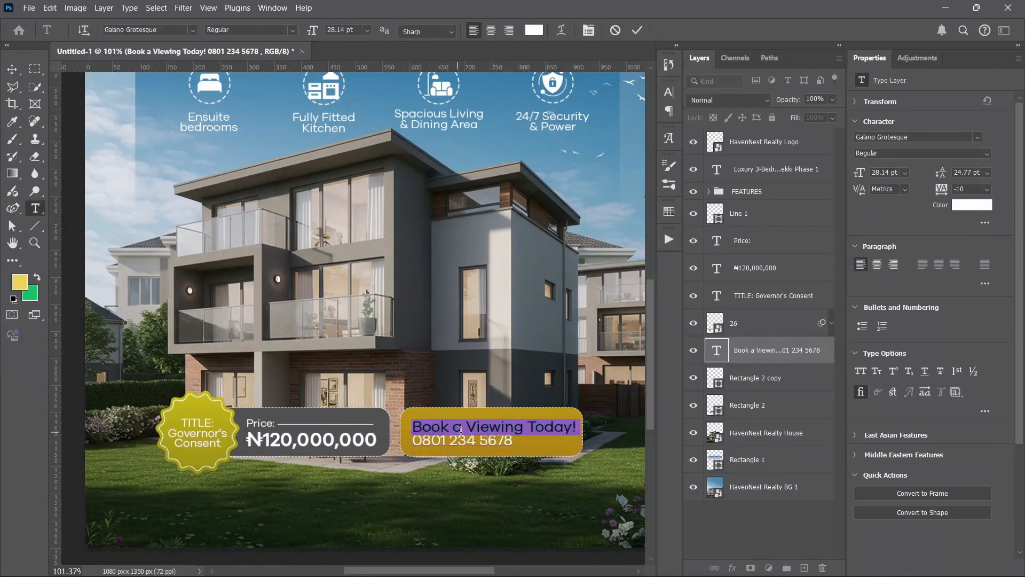
{"action": "left_click_drag", "start_coordinate": [863, 176], "coordinate": [872, 175]}
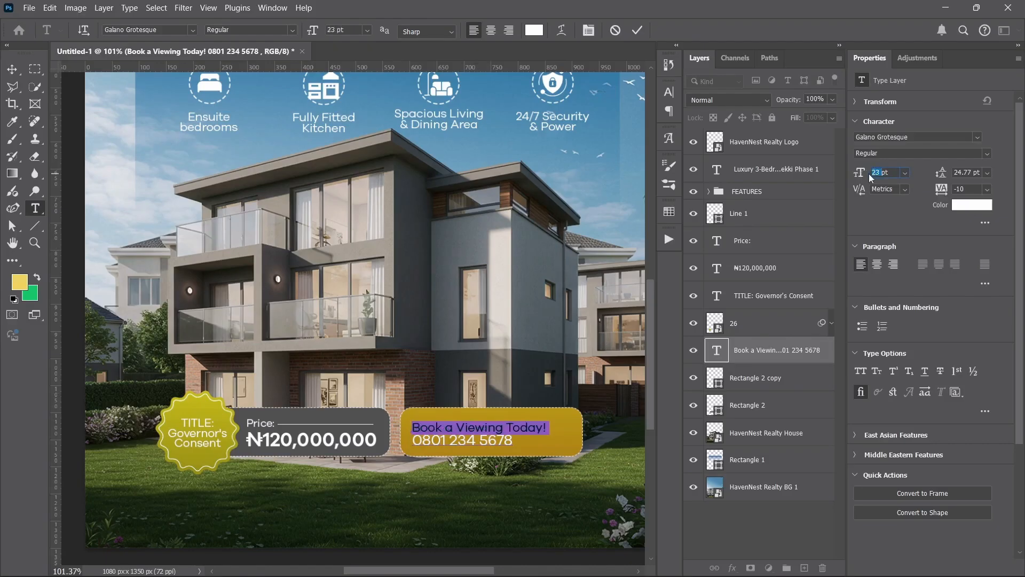
{"action": "key", "text": "Return"}
Set the phone number line in the gold box to 39 pt with the SemiBold font style.
{"action": "left_click_drag", "start_coordinate": [515, 441], "coordinate": [412, 441]}
{"action": "left_click_drag", "start_coordinate": [861, 180], "coordinate": [859, 173]}
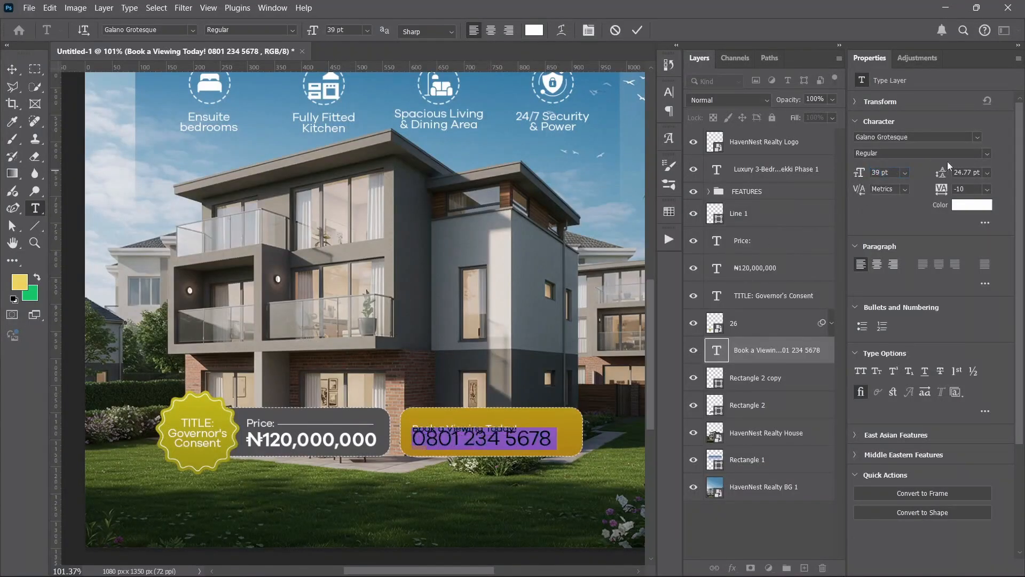
{"action": "left_click", "coordinate": [985, 156]}
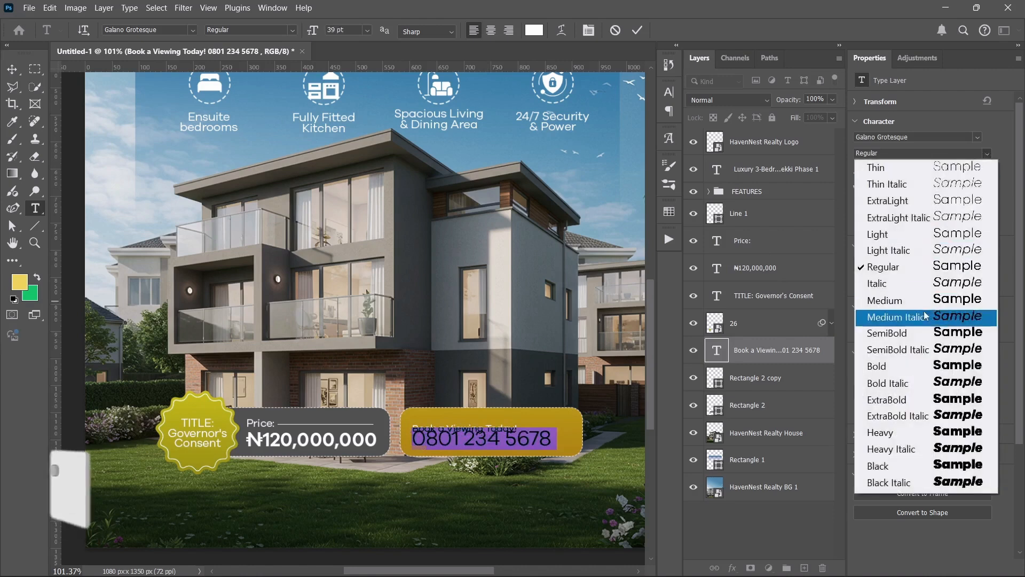
{"action": "left_click", "coordinate": [887, 333]}
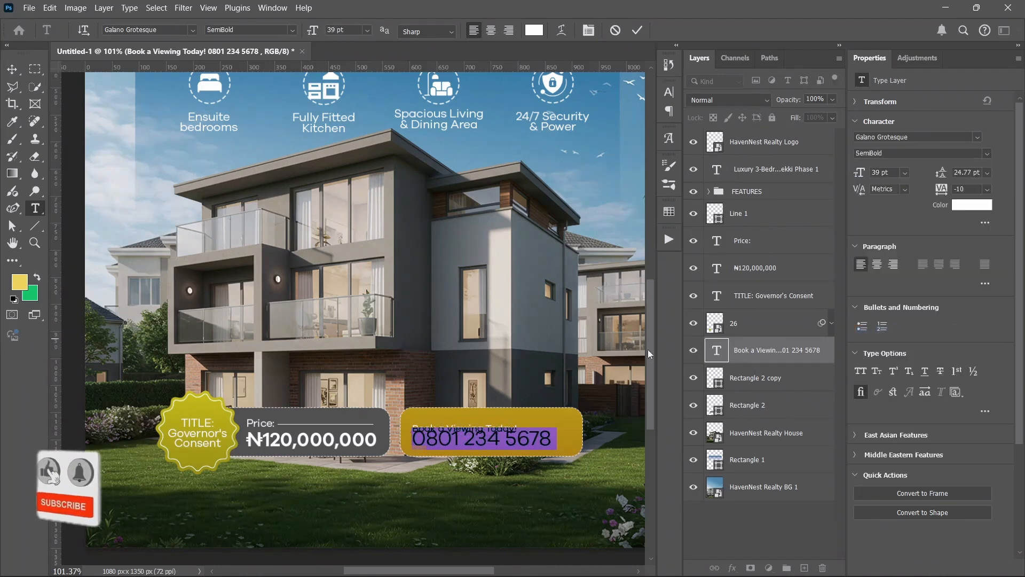
Set the leading of the viewing text in the gold box to 33 pt and reposition it inside the box.
{"action": "left_click", "coordinate": [637, 30]}
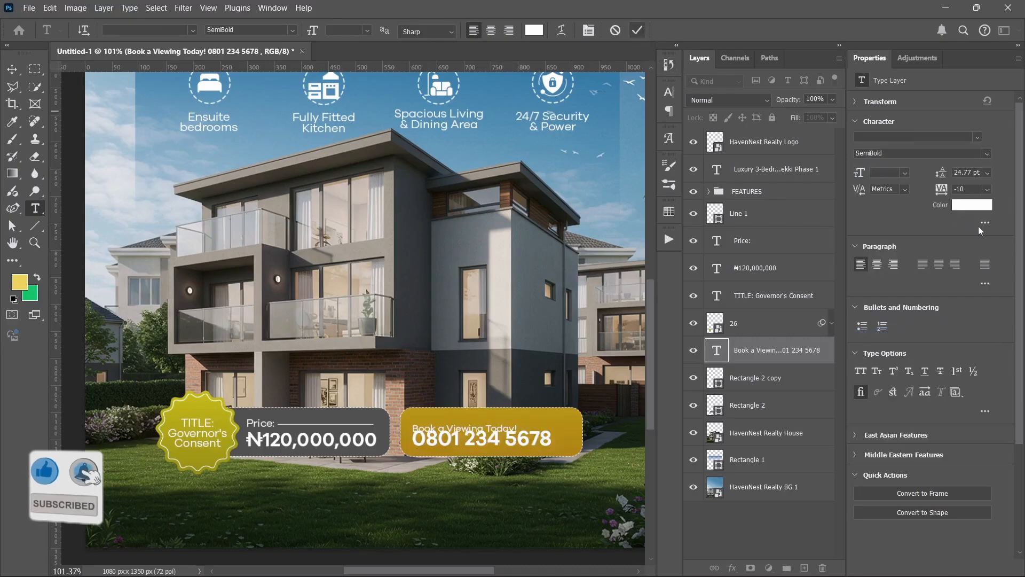
{"action": "mouse_move", "coordinate": [941, 172]}
{"action": "left_mouse_down"}
{"action": "mouse_move", "coordinate": [960, 171]}
{"action": "mouse_move", "coordinate": [934, 168]}
{"action": "left_mouse_up"}
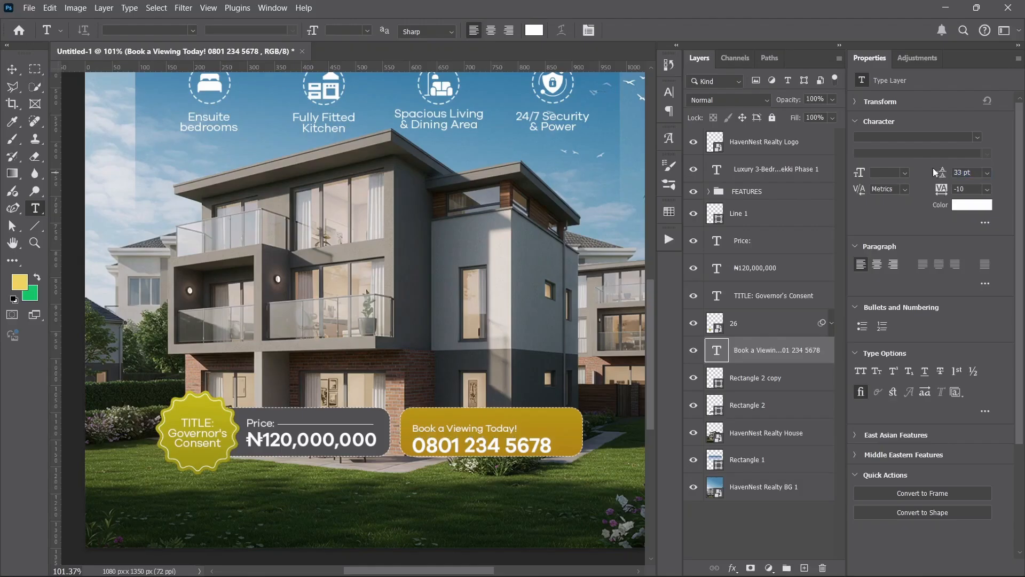
{"action": "key", "text": "v"}
{"action": "left_click_drag", "start_coordinate": [492, 442], "coordinate": [494, 443]}
{"action": "left_click_drag", "start_coordinate": [494, 441], "coordinate": [495, 440]}
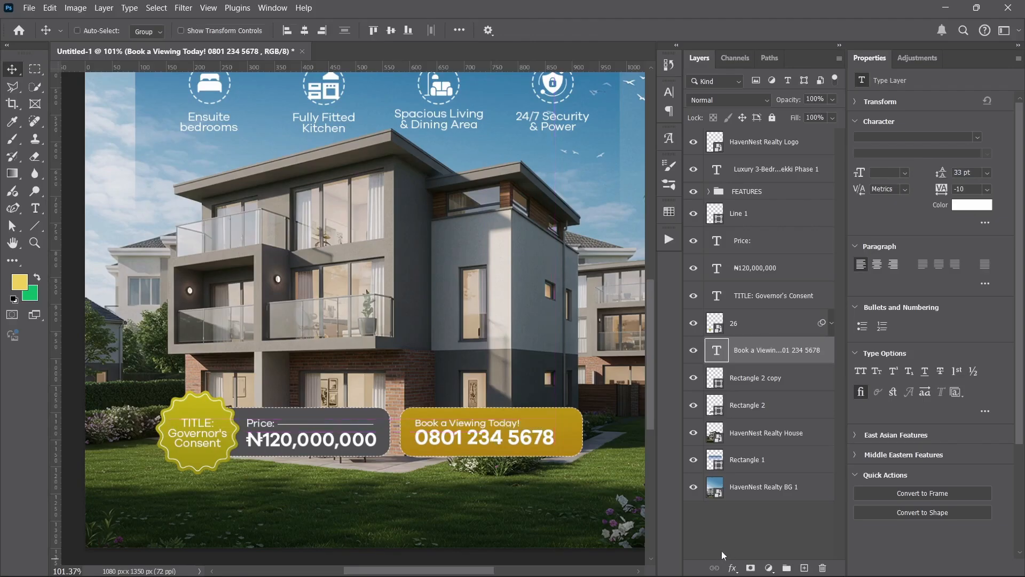
{"action": "key", "text": "ctrl+0"}
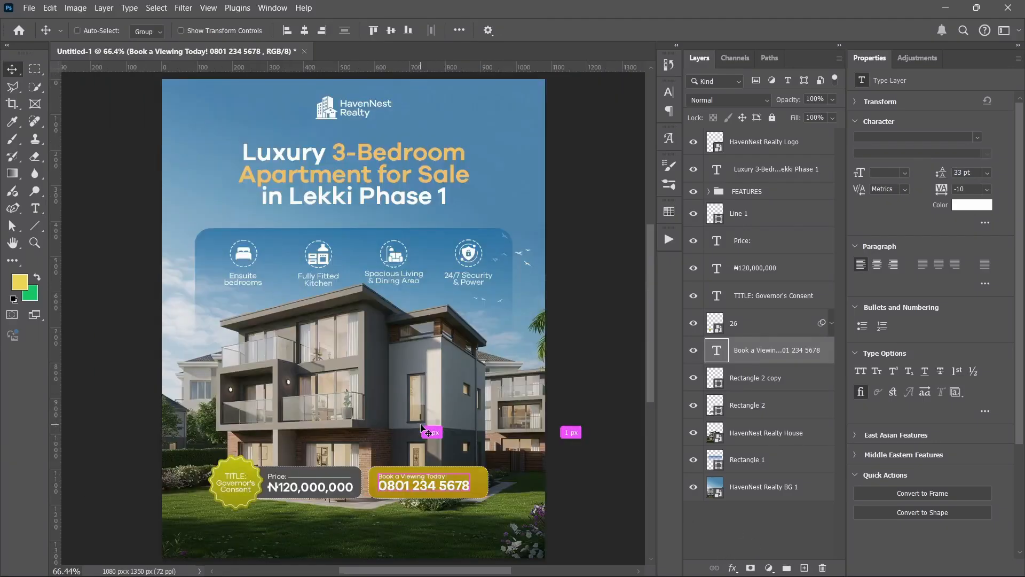
{"action": "left_click", "coordinate": [482, 418], "text": "ctrl"}
{"action": "left_click", "coordinate": [723, 524]}
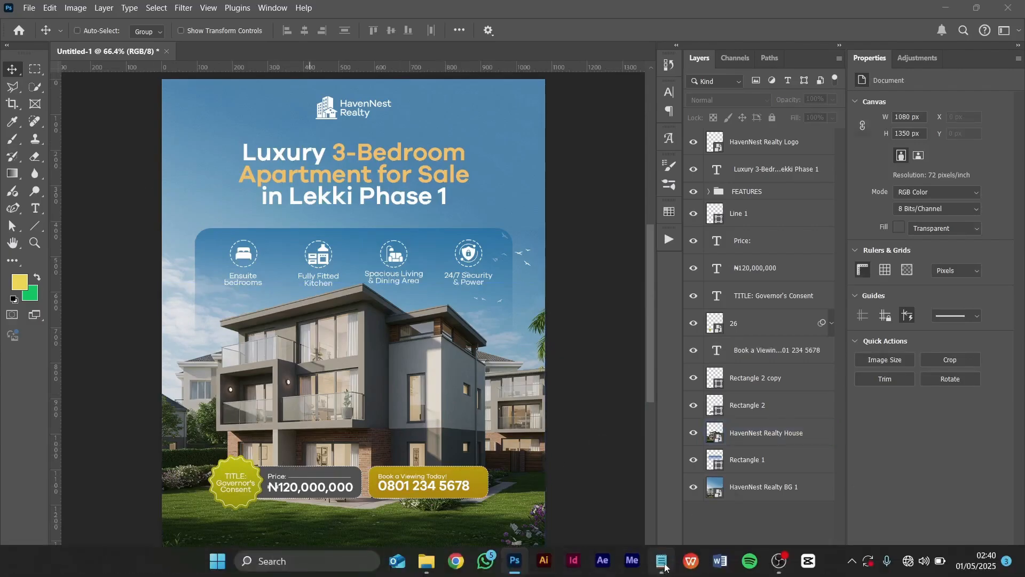
{"action": "left_click", "coordinate": [661, 560]}
{"action": "triple_click", "coordinate": [241, 431]}
{"action": "right_click", "coordinate": [241, 430]}
{"action": "left_click", "coordinate": [301, 170]}
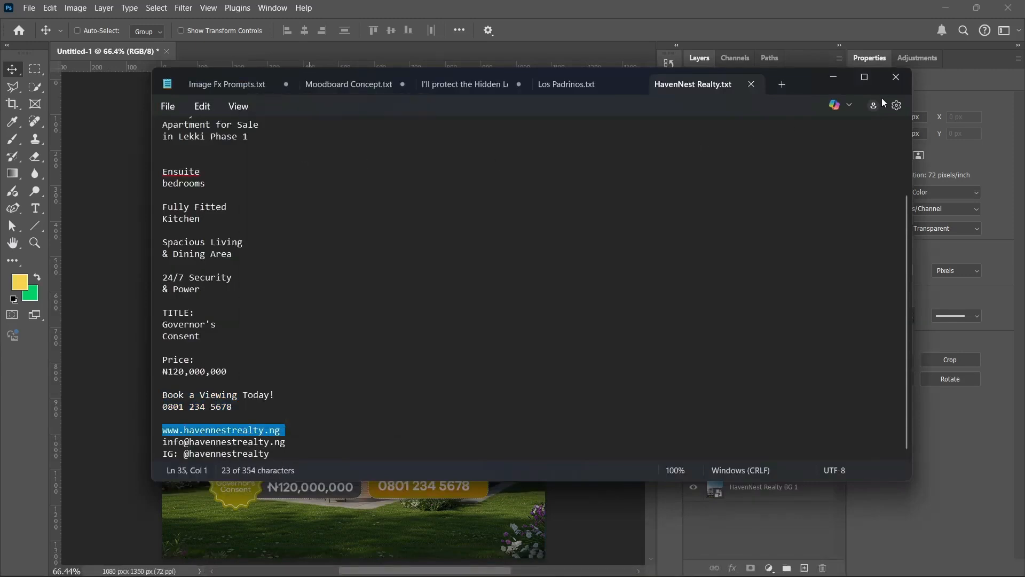
{"action": "left_click", "coordinate": [838, 85]}
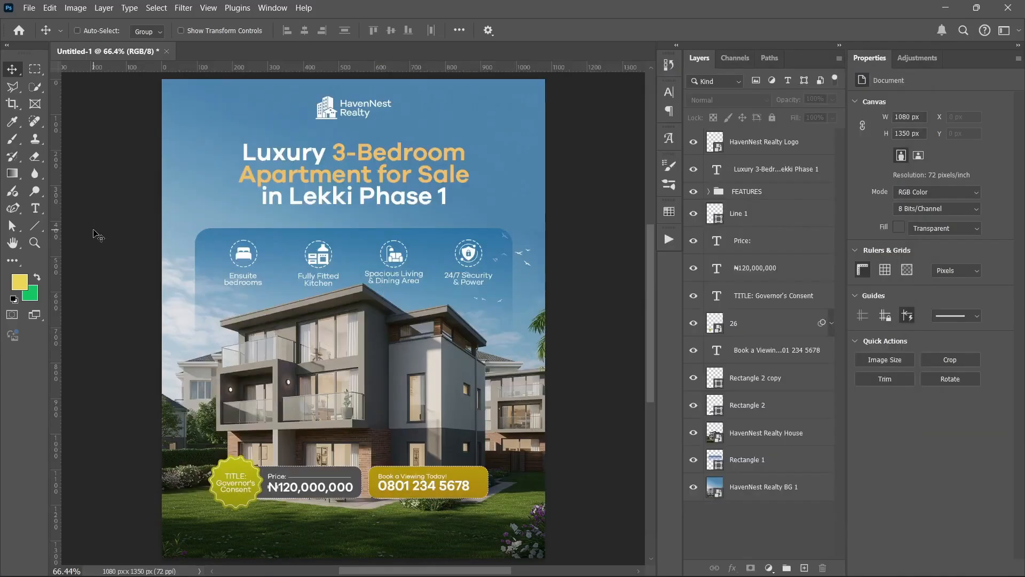
Add the copied website address as a new text layer below the price box and set its font style to Regular.
{"action": "left_click", "coordinate": [35, 207]}
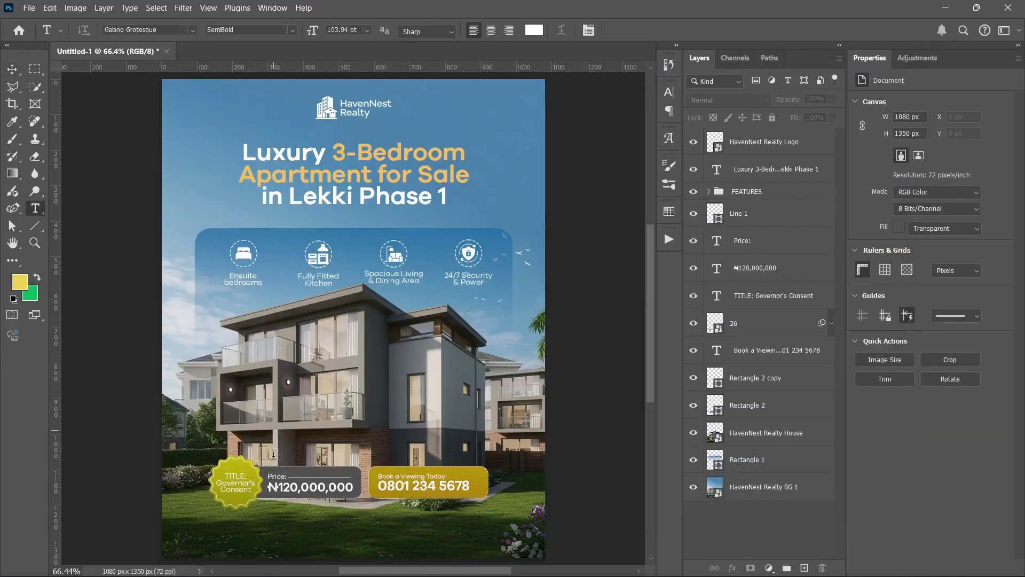
{"action": "left_click", "coordinate": [239, 518]}
{"action": "key", "text": "ctrl+v"}
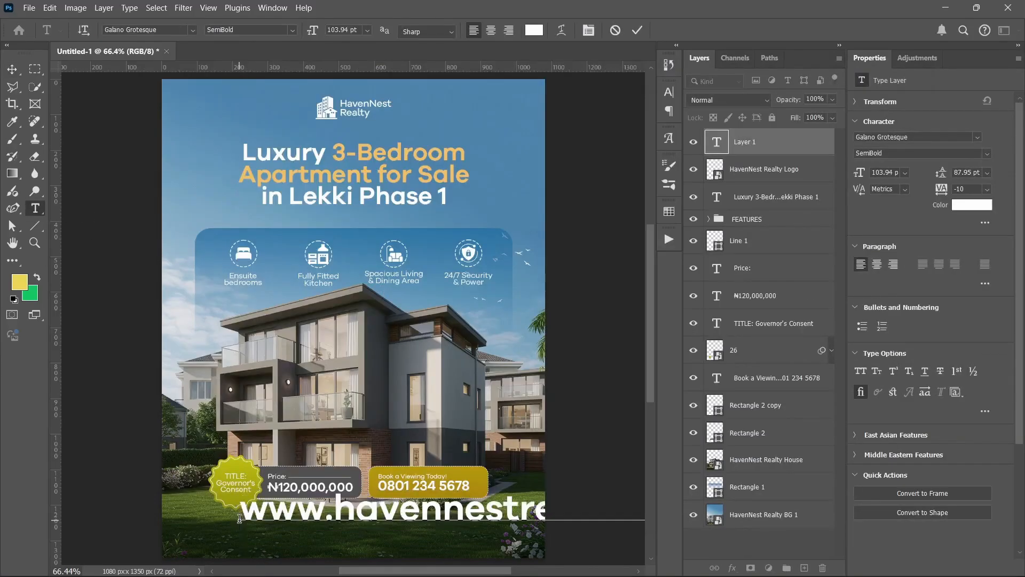
{"action": "left_click", "coordinate": [641, 28]}
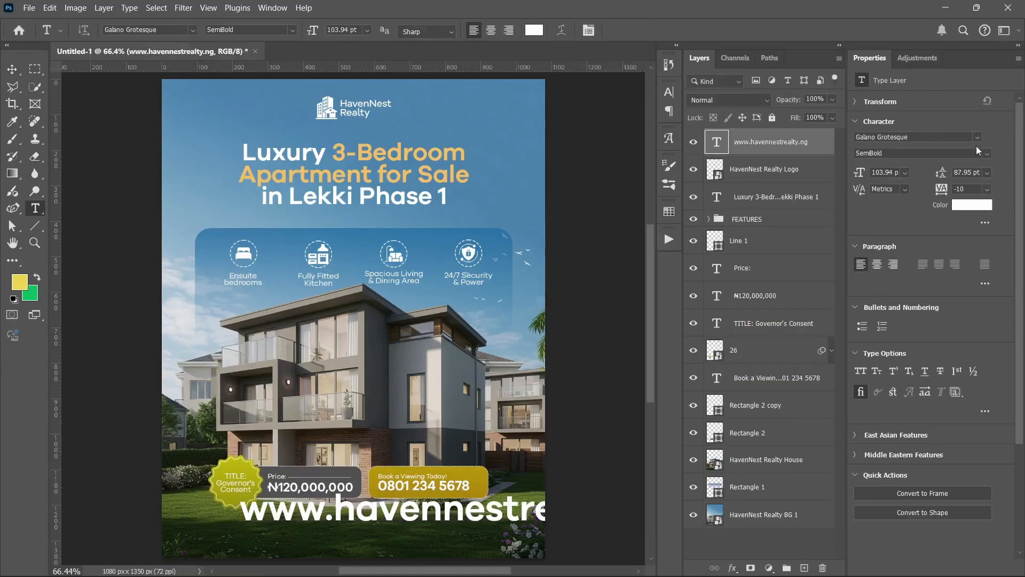
{"action": "left_click", "coordinate": [987, 154]}
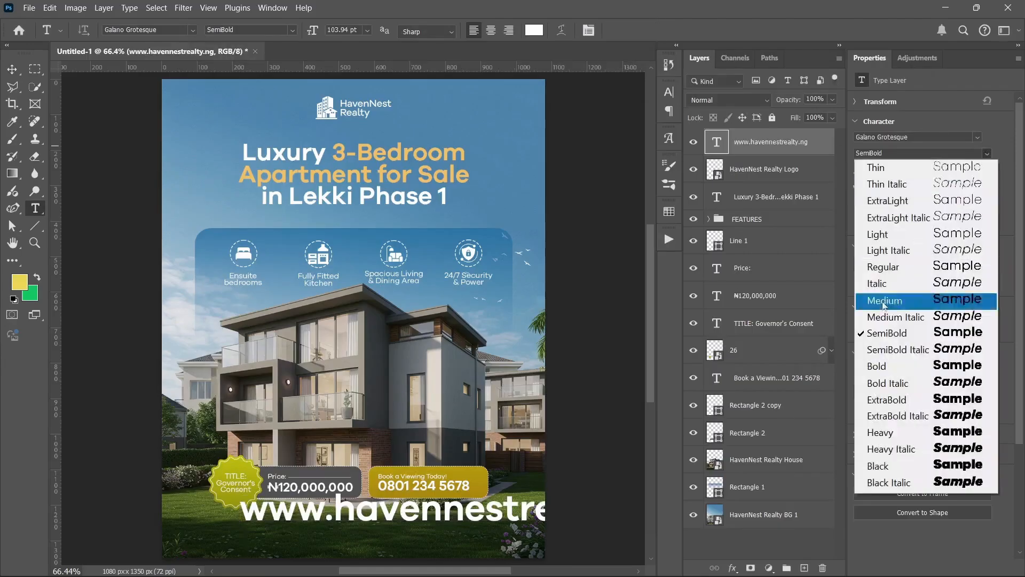
{"action": "left_click", "coordinate": [895, 267]}
Scale the website text to about 23.95% and place it on the lawn near the poster's lower left corner.
{"action": "key", "text": "v"}
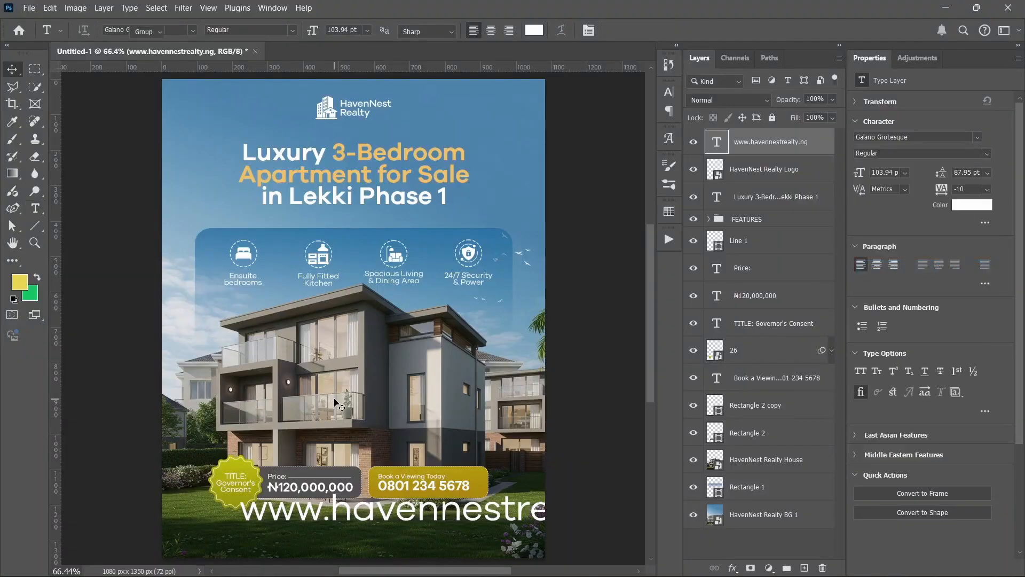
{"action": "key", "text": "ctrl+t"}
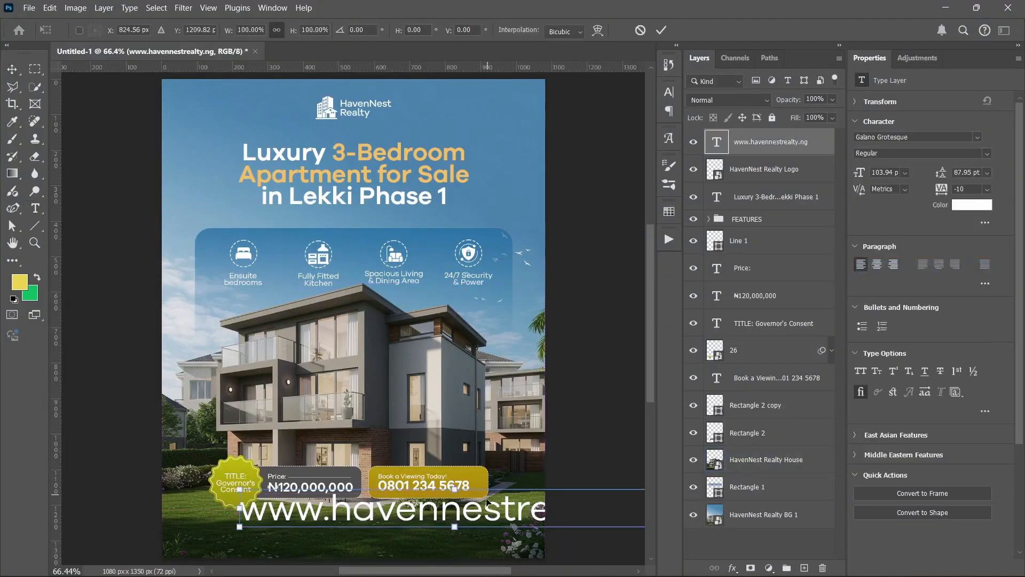
{"action": "left_click_drag", "start_coordinate": [454, 489], "coordinate": [262, 315]}
{"action": "scroll", "coordinate": [248, 520], "scroll_direction": "up", "scroll_amount": 5}
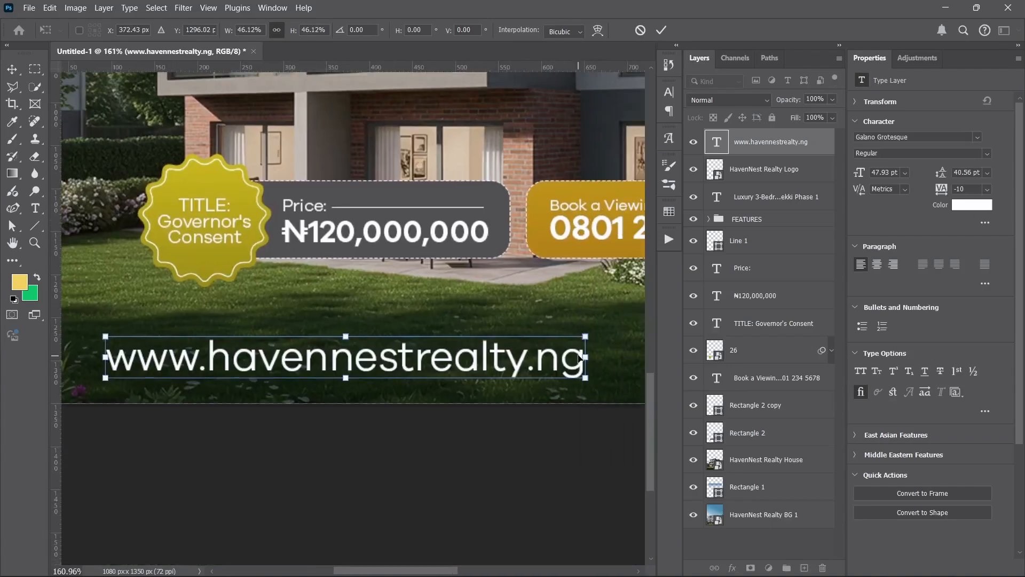
{"action": "left_click_drag", "start_coordinate": [570, 356], "coordinate": [373, 355]}
{"action": "scroll", "coordinate": [302, 302], "scroll_direction": "down", "scroll_amount": 4}
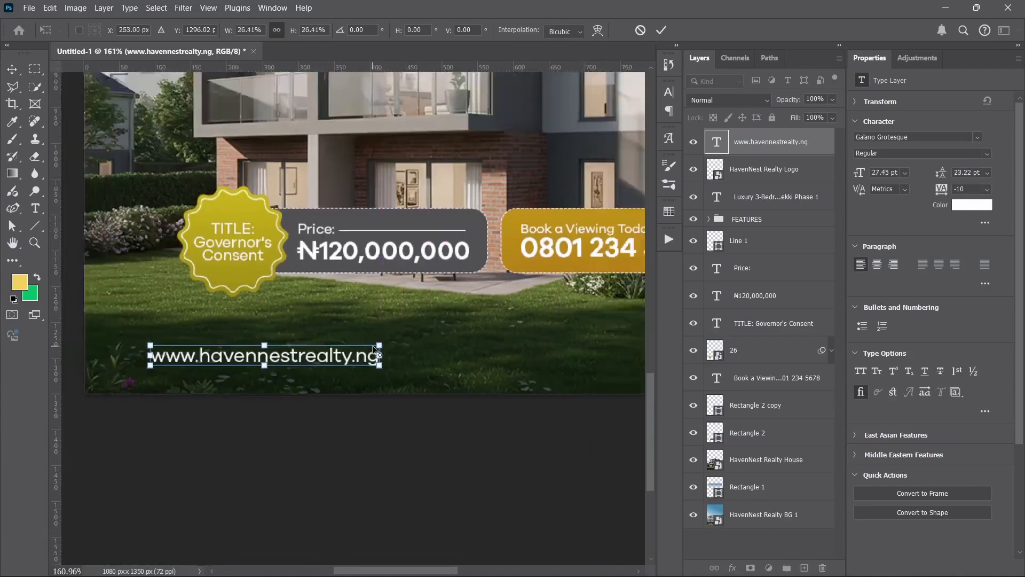
{"action": "key", "text": "alt+space"}
{"action": "left_click_drag", "start_coordinate": [302, 302], "coordinate": [356, 331]}
{"action": "key", "text": "Escape"}
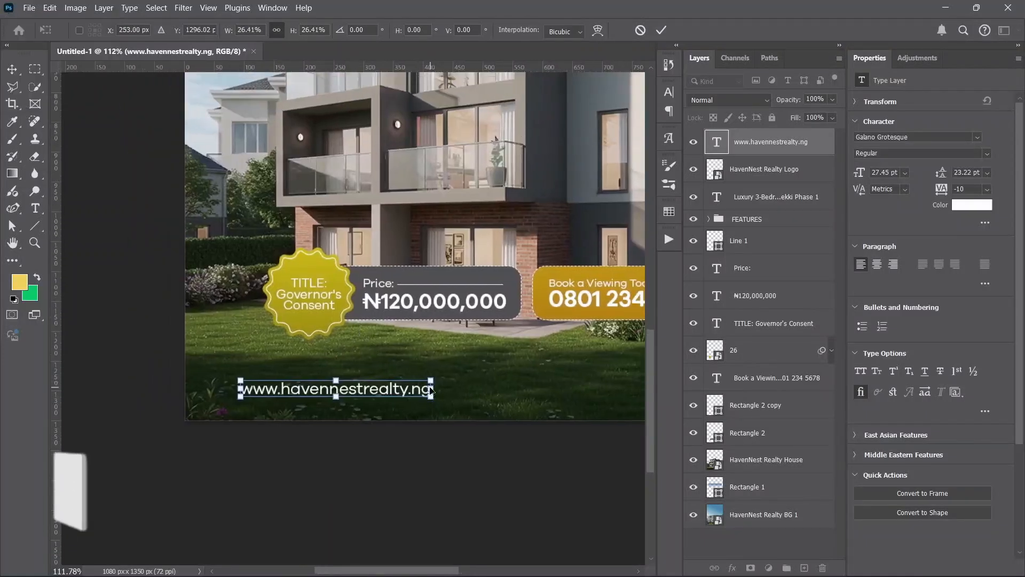
{"action": "left_click_drag", "start_coordinate": [433, 395], "coordinate": [413, 394]}
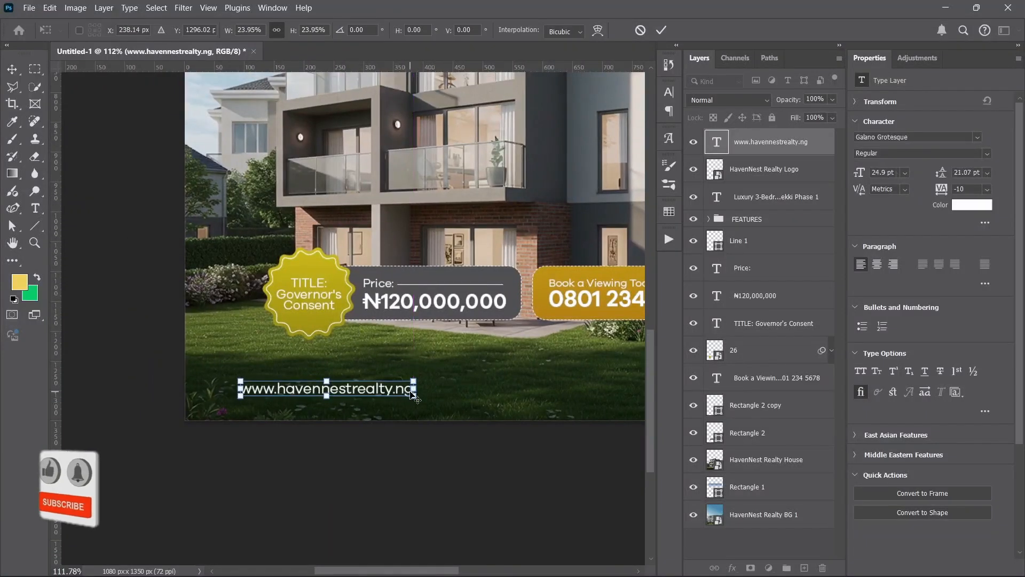
{"action": "key", "text": "Return"}
Duplicate the website text twice to form a row of three across the poster's lower edge.
{"action": "scroll", "coordinate": [329, 260], "scroll_direction": "down", "scroll_amount": 4}
{"action": "left_click_drag", "start_coordinate": [328, 260], "coordinate": [269, 359]}
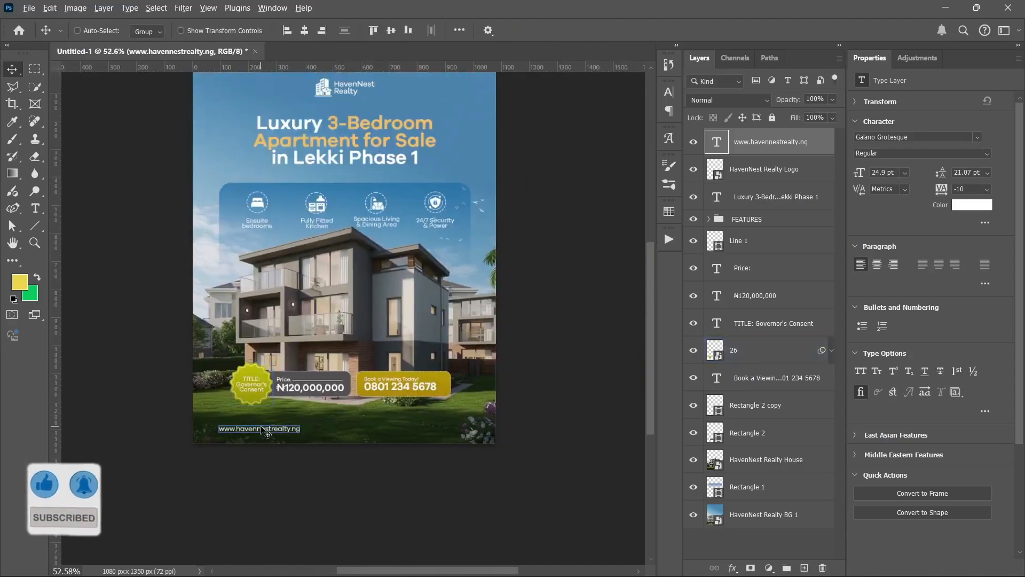
{"action": "left_click_drag", "start_coordinate": [263, 430], "coordinate": [465, 435], "text": "alt"}
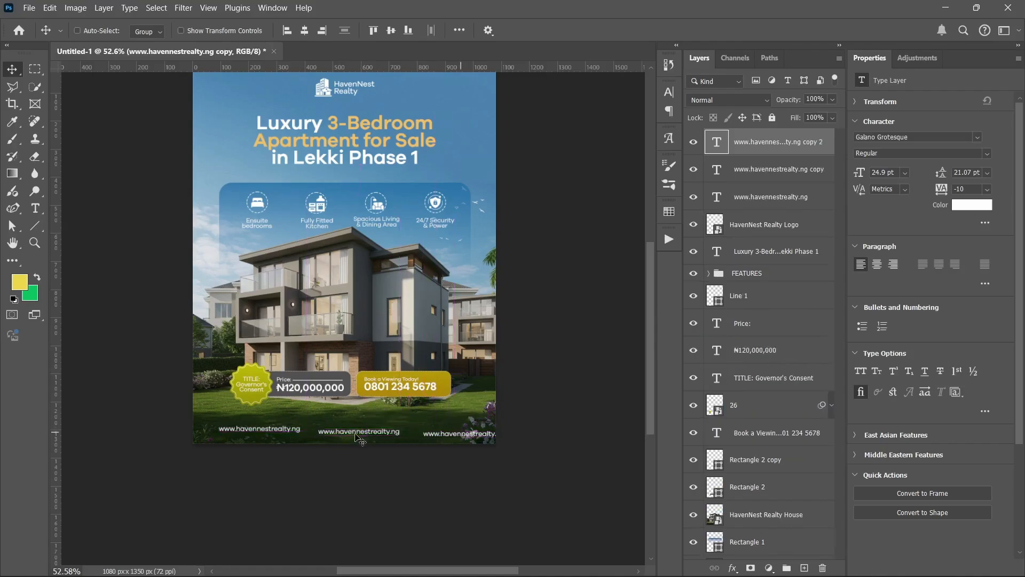
Switch to Notepad and copy the company's e-mail address line below the website line.
{"action": "mouse_move", "coordinate": [688, 574]}
{"action": "left_click", "coordinate": [661, 560]}
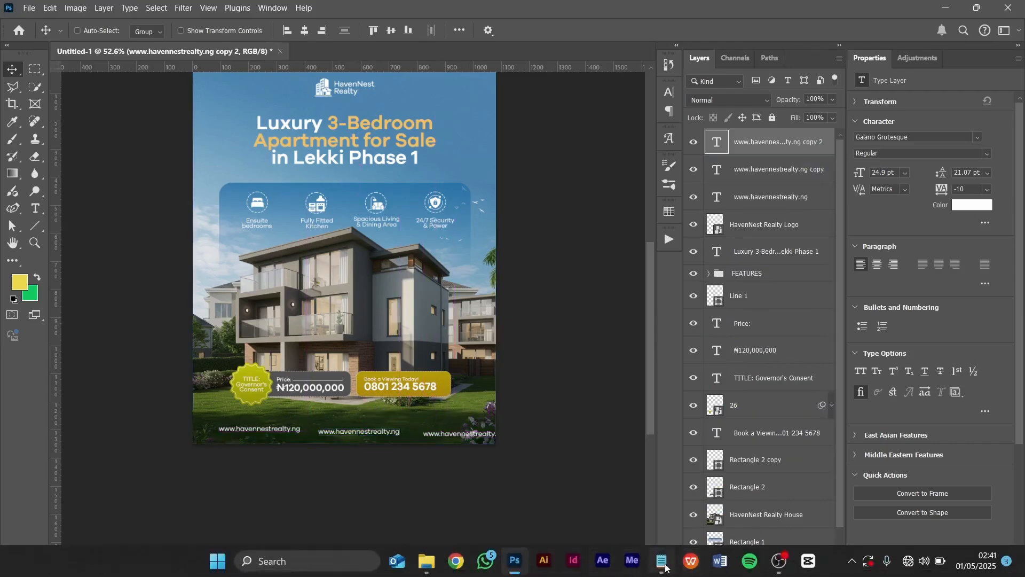
{"action": "double_click", "coordinate": [235, 442]}
{"action": "triple_click", "coordinate": [235, 442]}
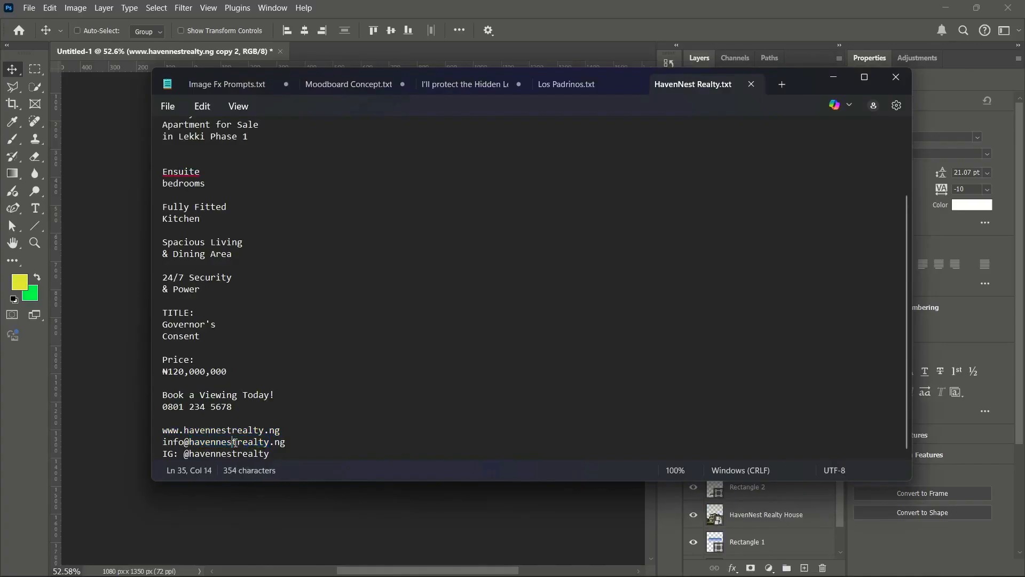
{"action": "left_click", "coordinate": [235, 442]}
{"action": "triple_click", "coordinate": [235, 442]}
{"action": "triple_click", "coordinate": [234, 442]}
{"action": "right_click", "coordinate": [235, 442]}
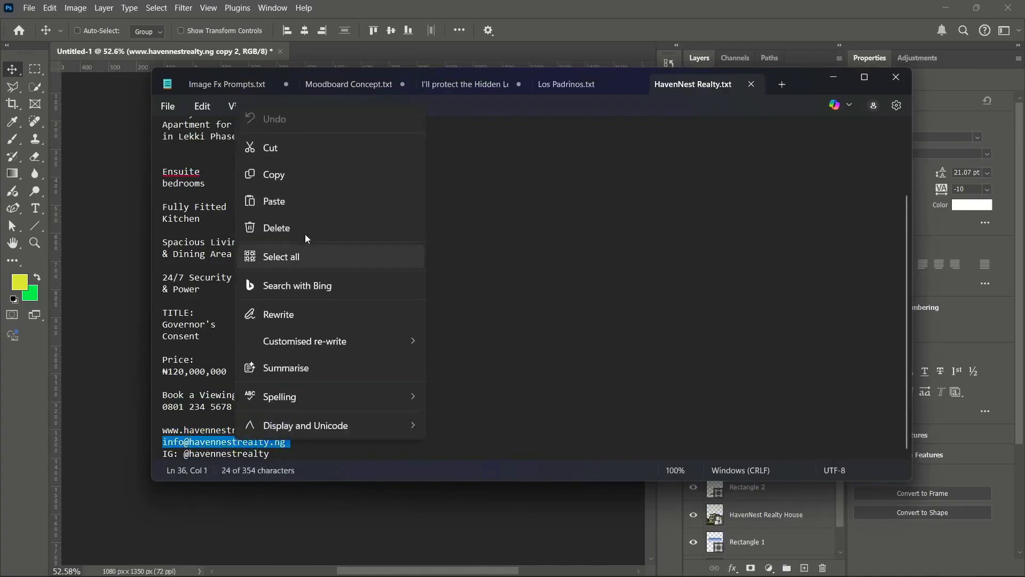
{"action": "left_click", "coordinate": [299, 174]}
{"action": "left_click", "coordinate": [827, 76]}
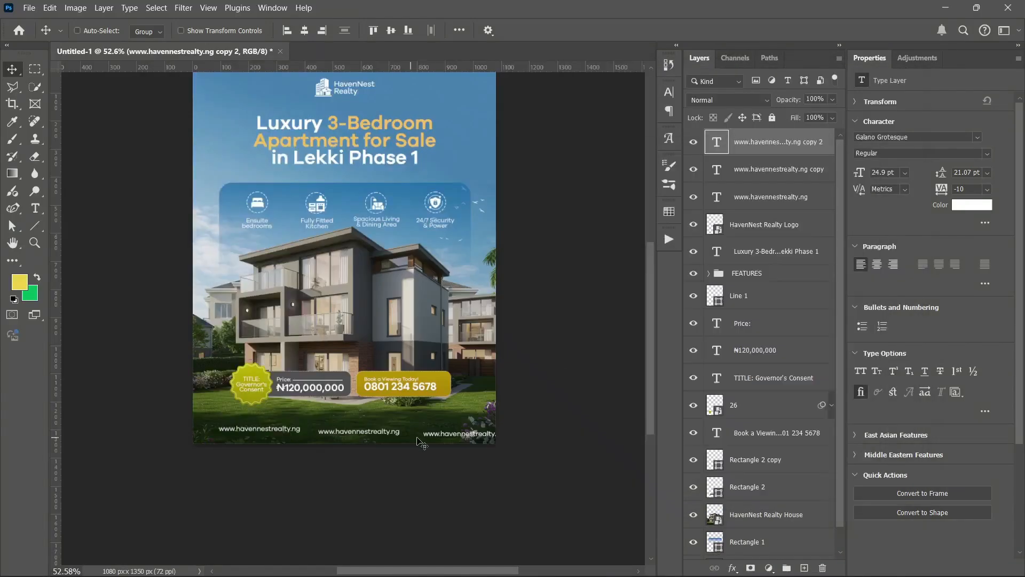
Replace the text of the middle website copy with the copied e-mail address.
{"action": "double_click", "coordinate": [384, 433]}
{"action": "key", "text": "ctrl+a"}
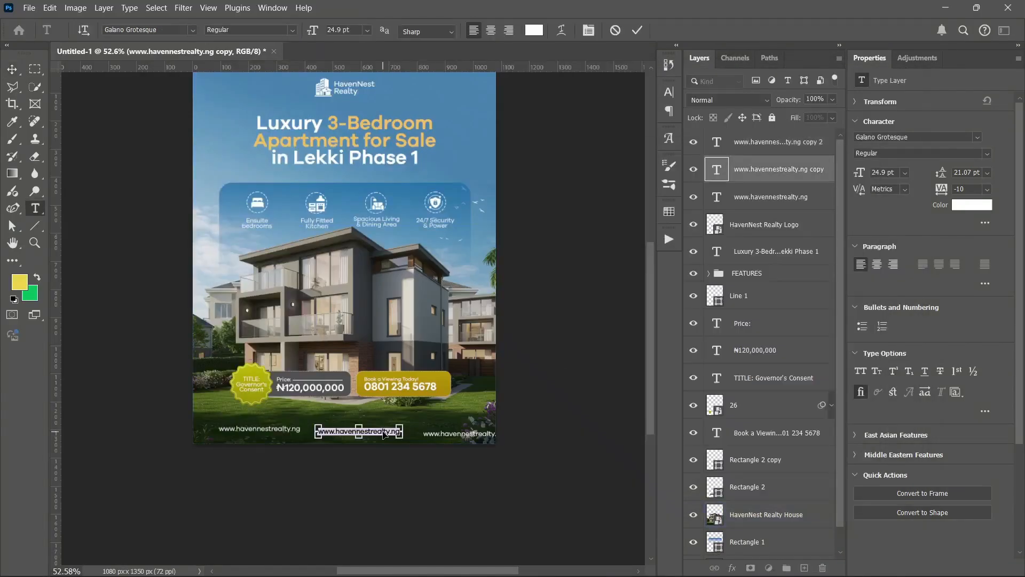
{"action": "key", "text": "ctrl+v"}
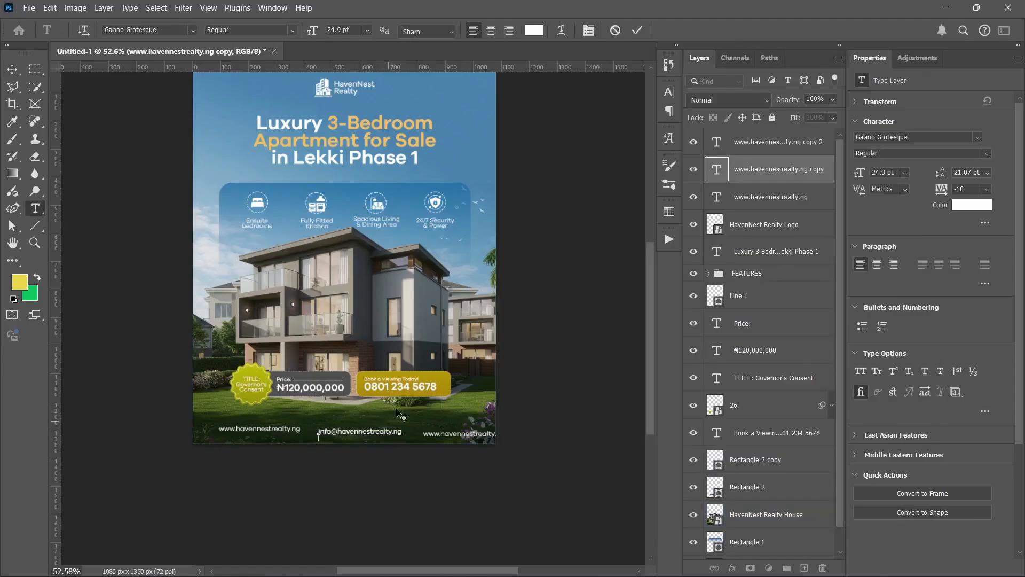
{"action": "left_click", "coordinate": [637, 29]}
{"action": "key", "text": "v"}
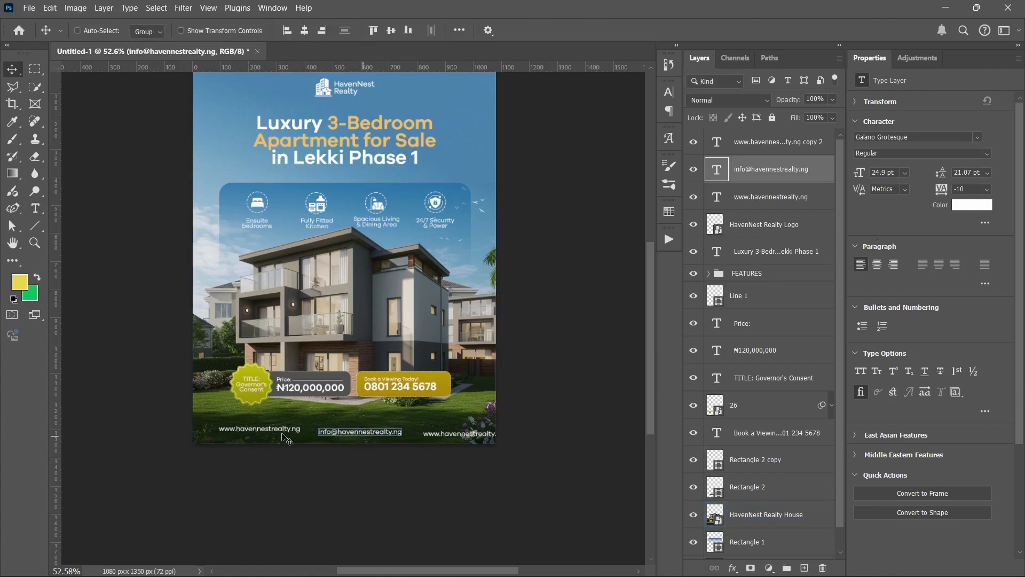
{"action": "scroll", "coordinate": [367, 416], "scroll_direction": "up", "scroll_amount": 5}
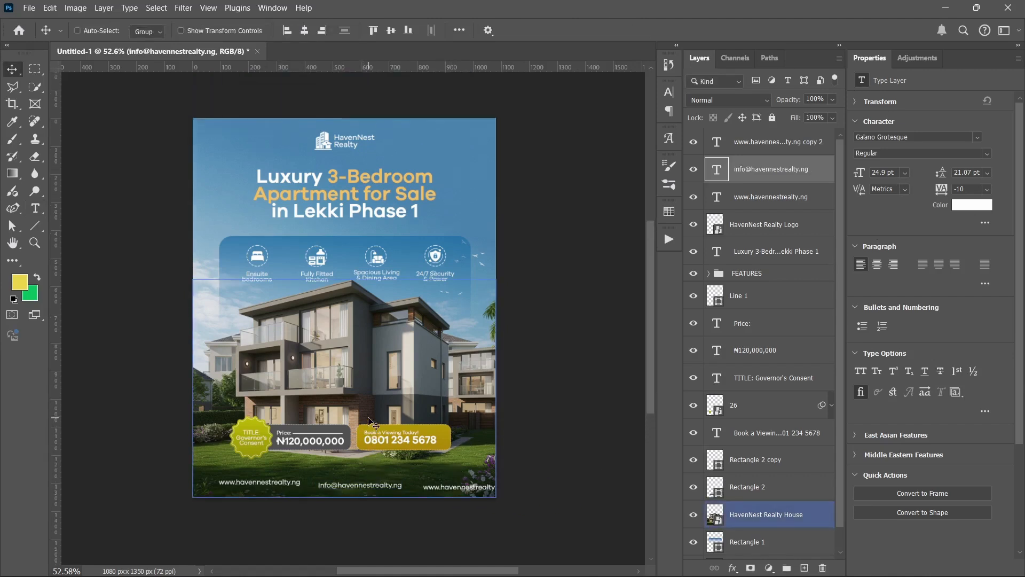
{"action": "scroll", "coordinate": [367, 416], "scroll_direction": "down", "scroll_amount": 2}
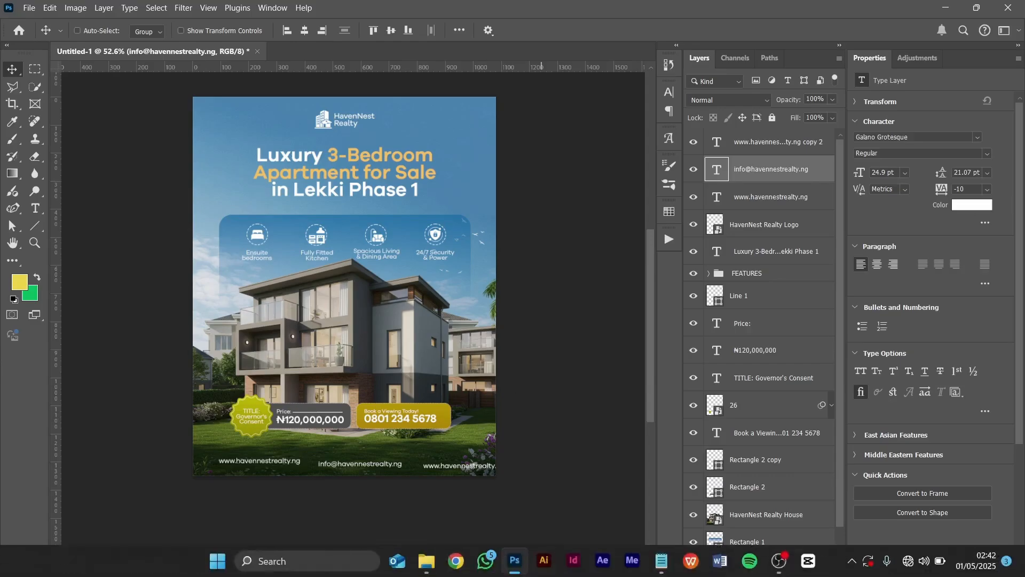
{"action": "left_click", "coordinate": [661, 560]}
{"action": "triple_click", "coordinate": [235, 453]}
{"action": "right_click", "coordinate": [234, 454]}
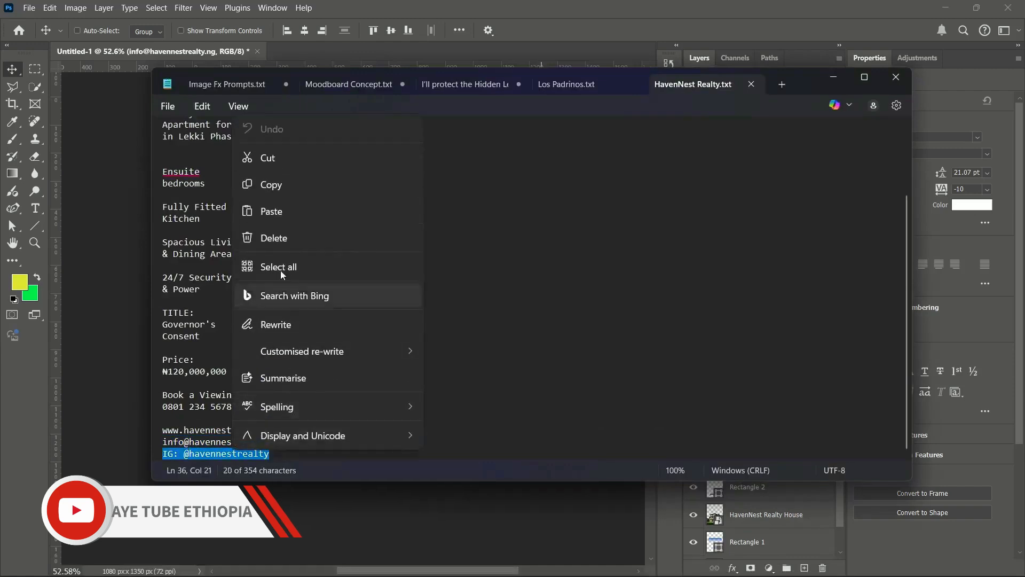
{"action": "left_click", "coordinate": [272, 183]}
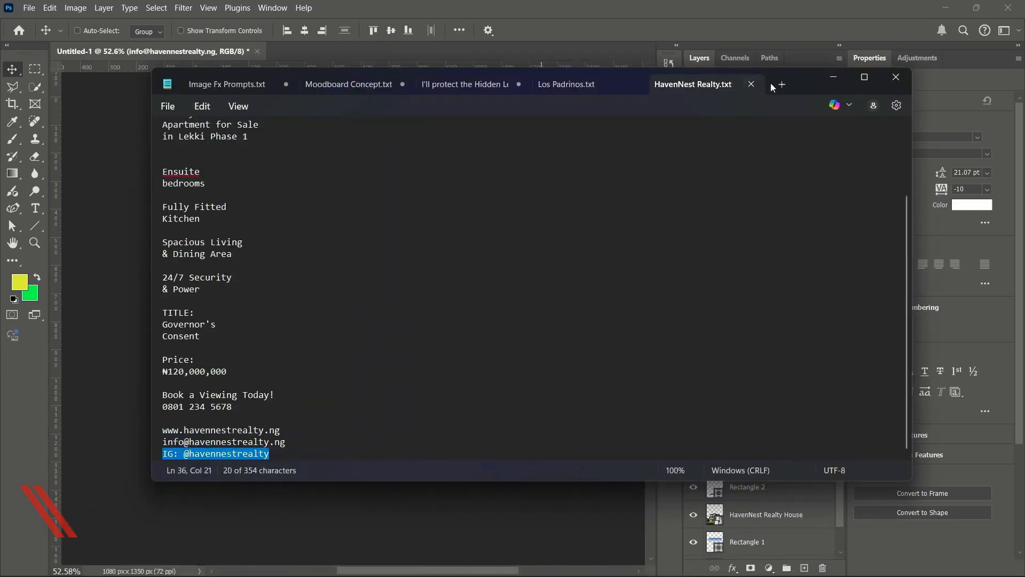
{"action": "left_click", "coordinate": [832, 77]}
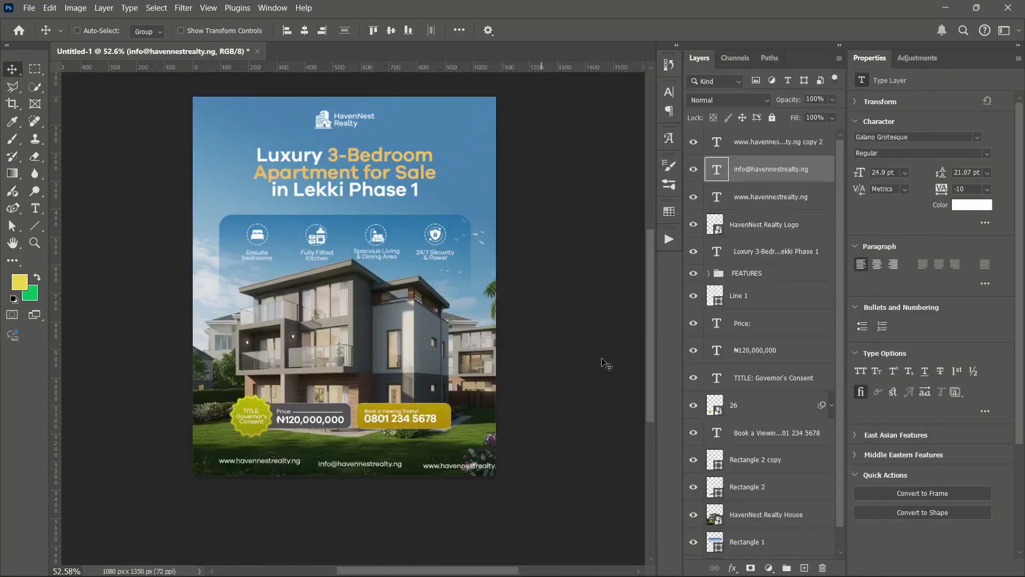
{"action": "double_click", "coordinate": [458, 467]}
{"action": "key", "text": "ctrl+v"}
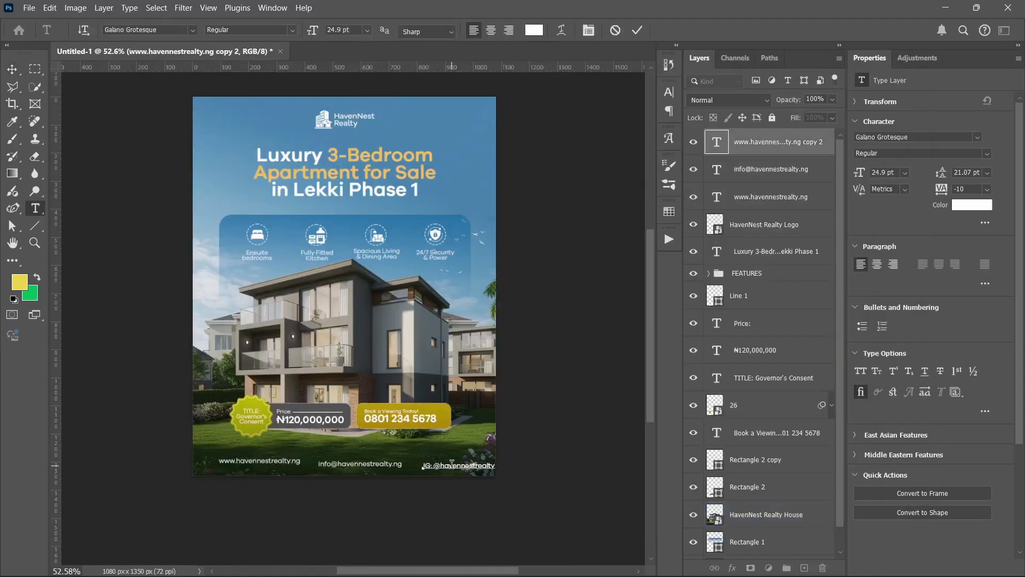
{"action": "left_click", "coordinate": [637, 31]}
{"action": "key", "text": "v"}
Align the vertical centres of the website, e-mail and IG text layers and place the row horizontally centred near the poster's lower edge.
{"action": "left_click", "coordinate": [780, 198], "text": "shift"}
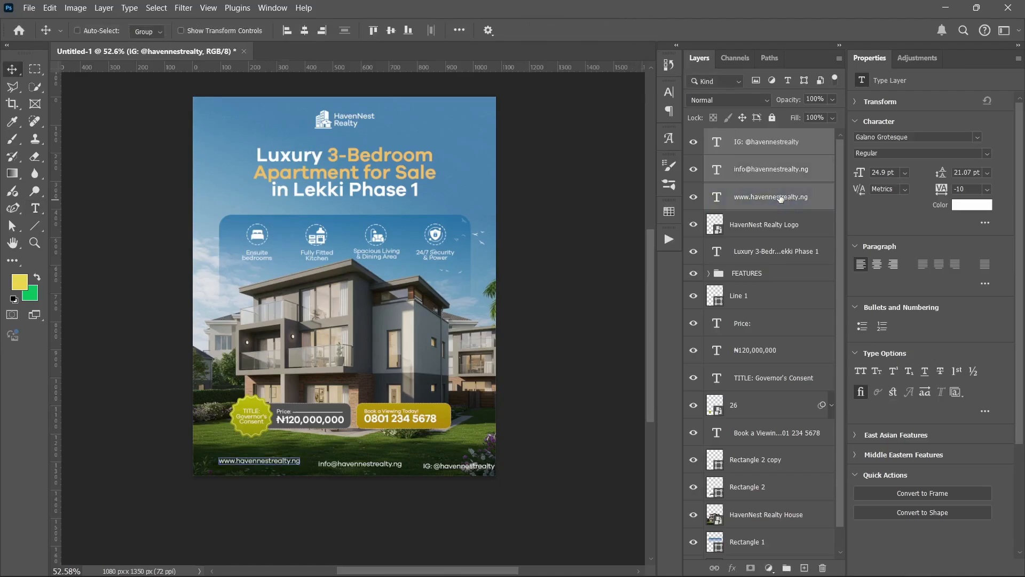
{"action": "left_click", "coordinate": [393, 30]}
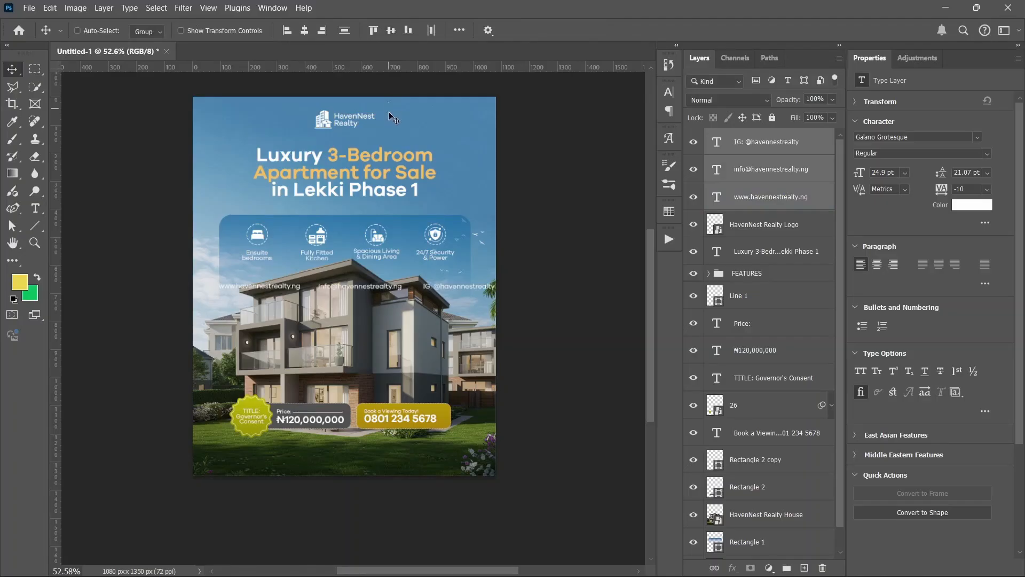
{"action": "left_click_drag", "start_coordinate": [372, 277], "coordinate": [364, 451]}
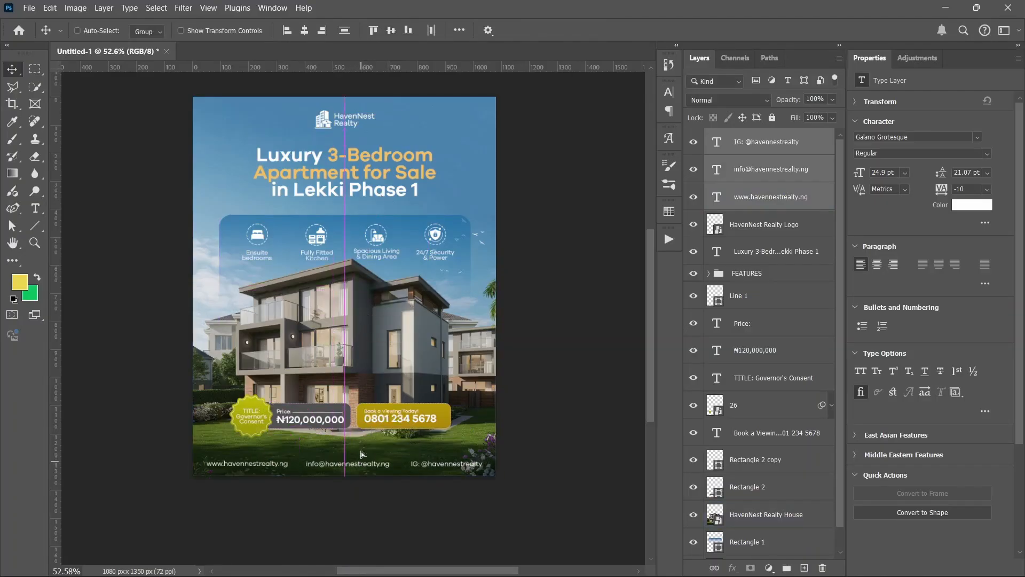
Scale the website, e-mail and IG texts in the footer row down to about 92%.
{"action": "key", "text": "ctrl+t"}
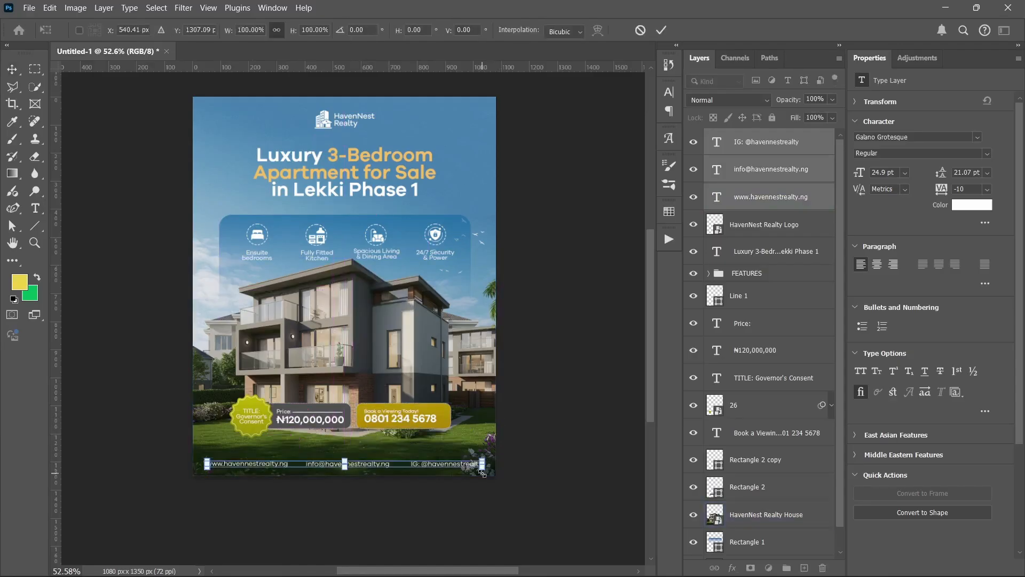
{"action": "left_click_drag", "start_coordinate": [482, 463], "coordinate": [459, 463]}
{"action": "left_click", "coordinate": [661, 31]}
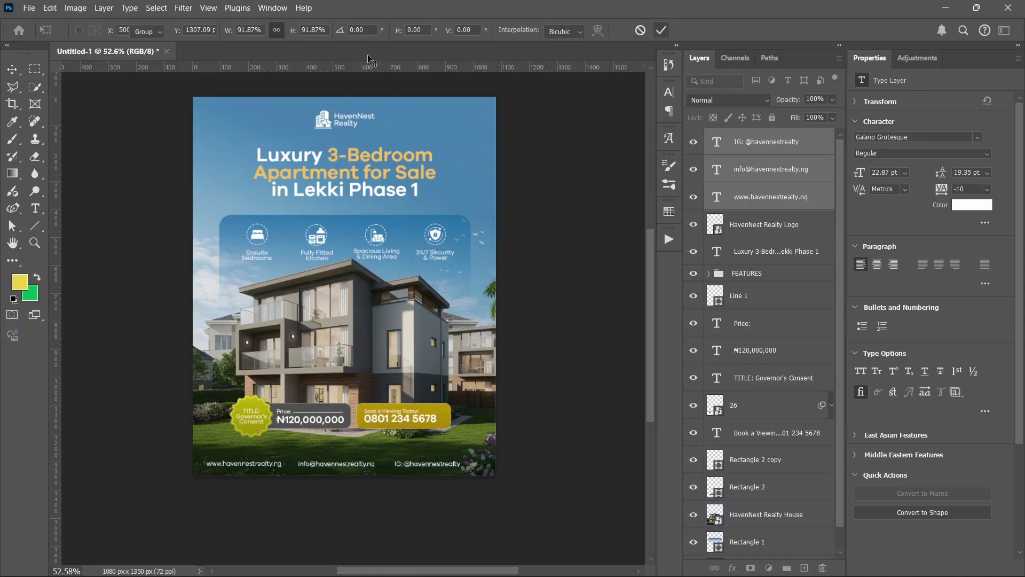
Group the three footer contact texts, centre the group horizontally on the poster and nudge it slightly upward.
{"action": "key", "text": "ctrl+g"}
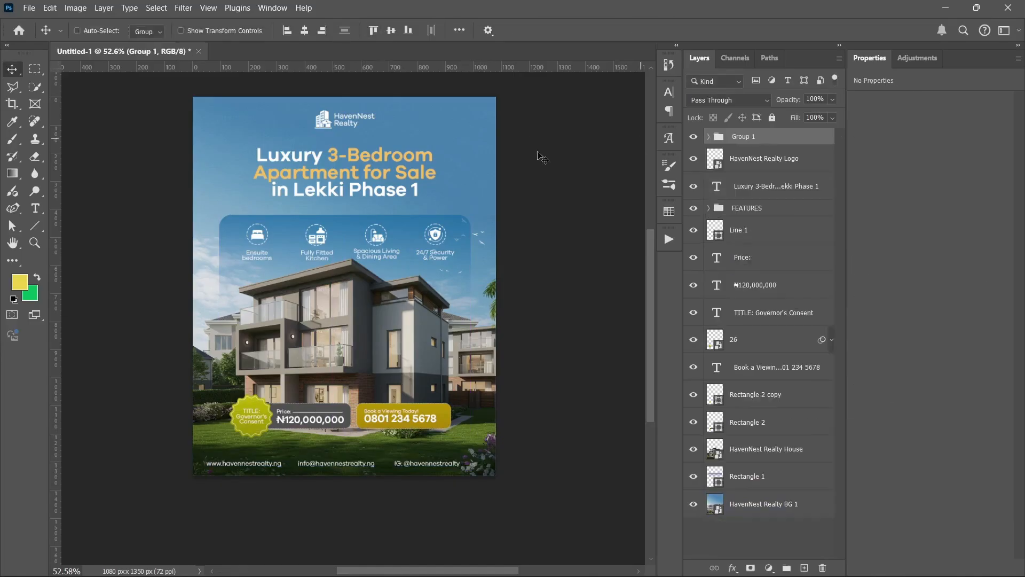
{"action": "left_click", "coordinate": [308, 30]}
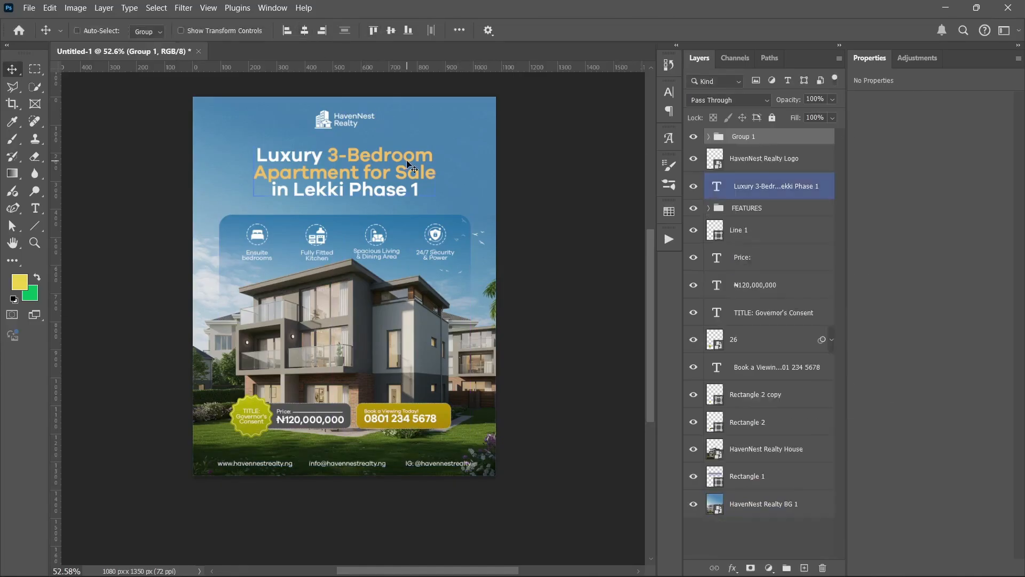
{"action": "key", "text": "shift+Up"}
{"action": "key", "text": "shift+Up"}
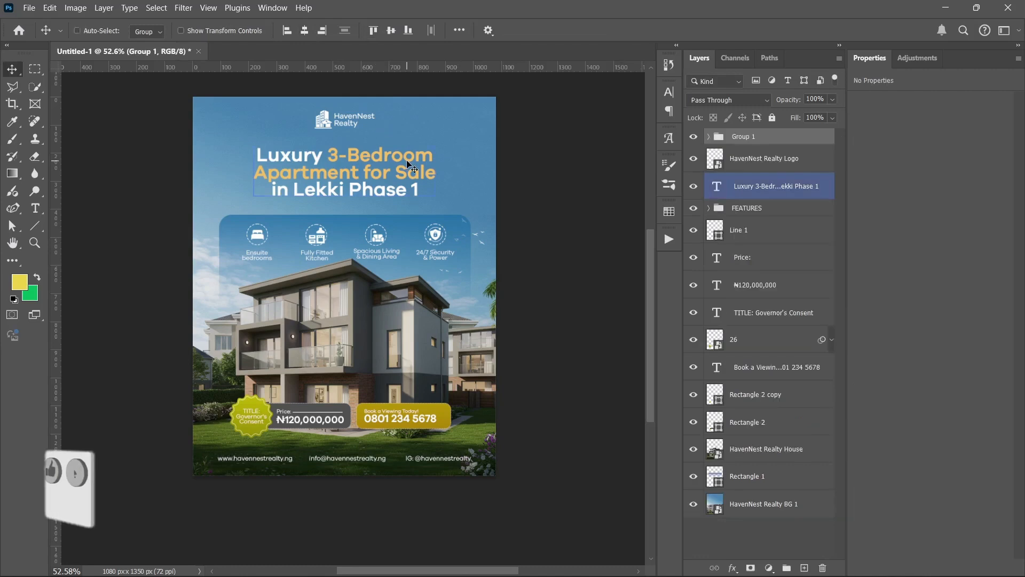
Rename the footer text group as CONTACT and place it directly above the HavenNest Realty House layer.
{"action": "double_click", "coordinate": [739, 136]}
{"action": "type", "text": "CONTACT"}
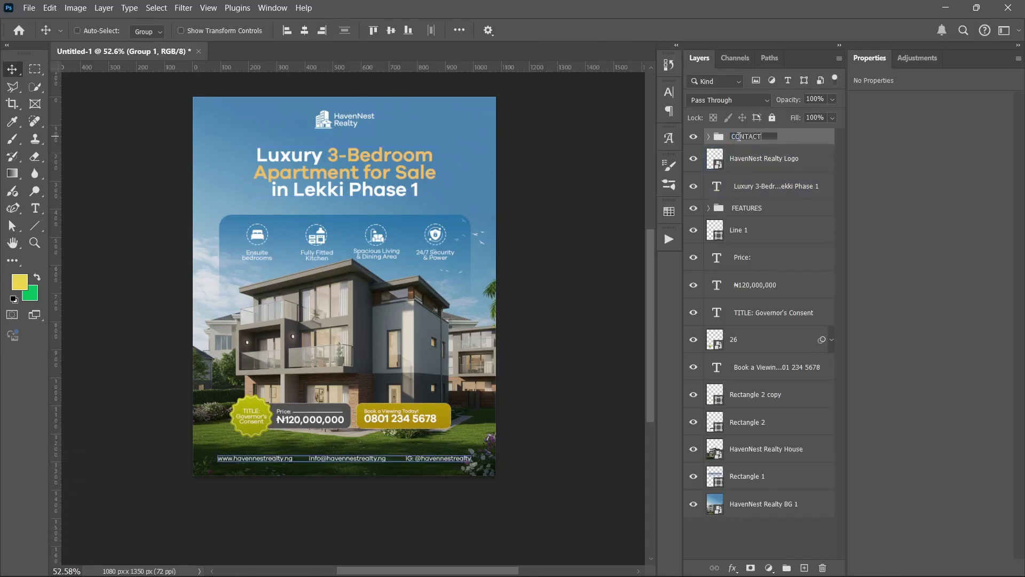
{"action": "key", "text": "Return"}
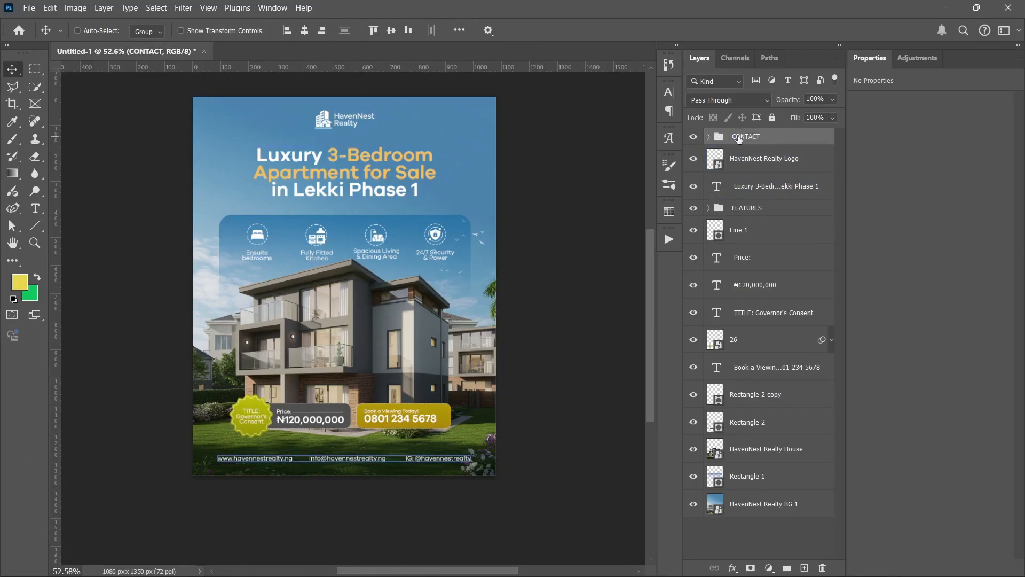
{"action": "left_click_drag", "start_coordinate": [749, 138], "coordinate": [784, 425]}
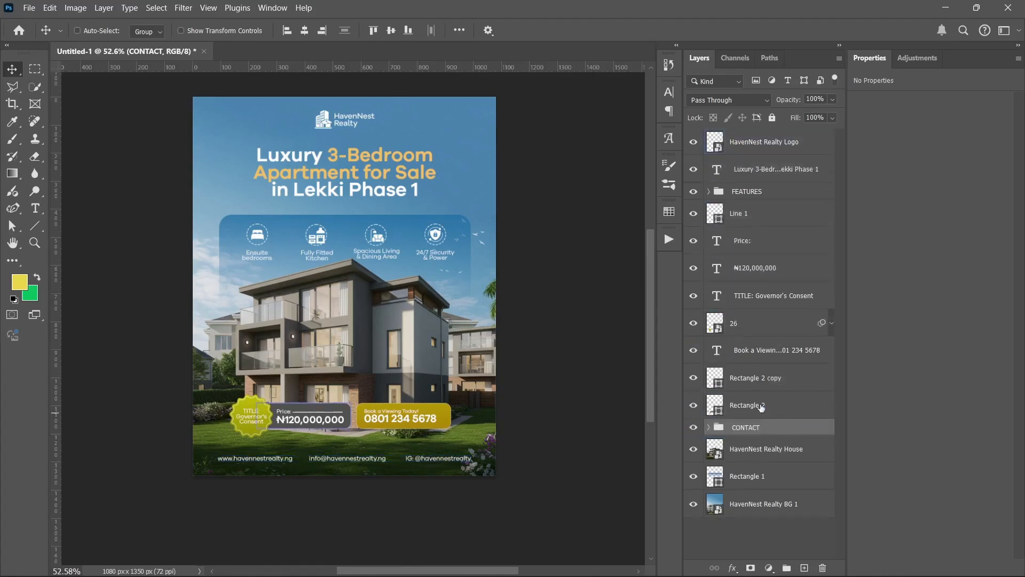
{"action": "left_click", "coordinate": [753, 530]}
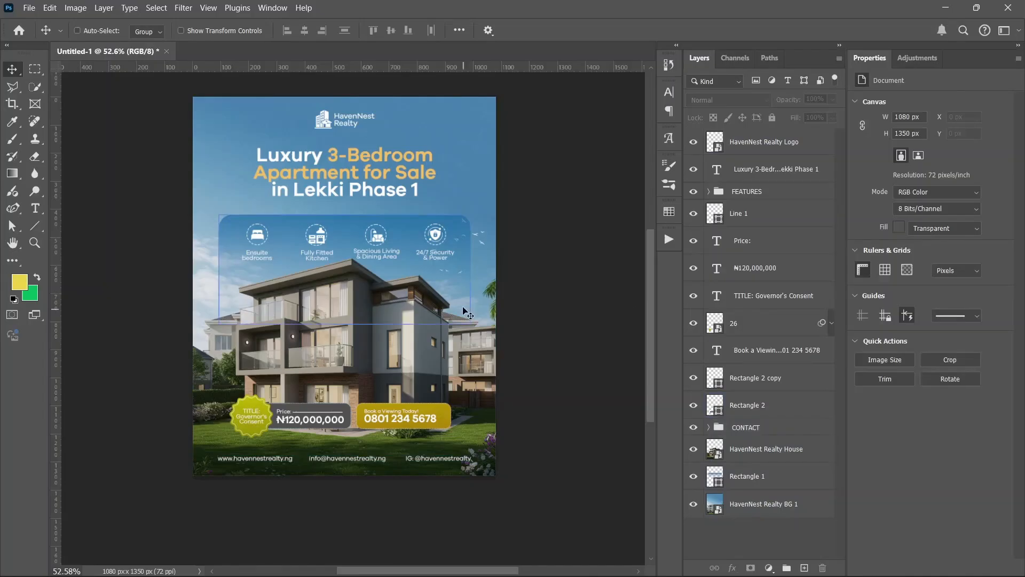
Examine the legibility of the footer contact row against the grass at close range.
{"action": "left_click", "coordinate": [337, 460], "text": "ctrl"}
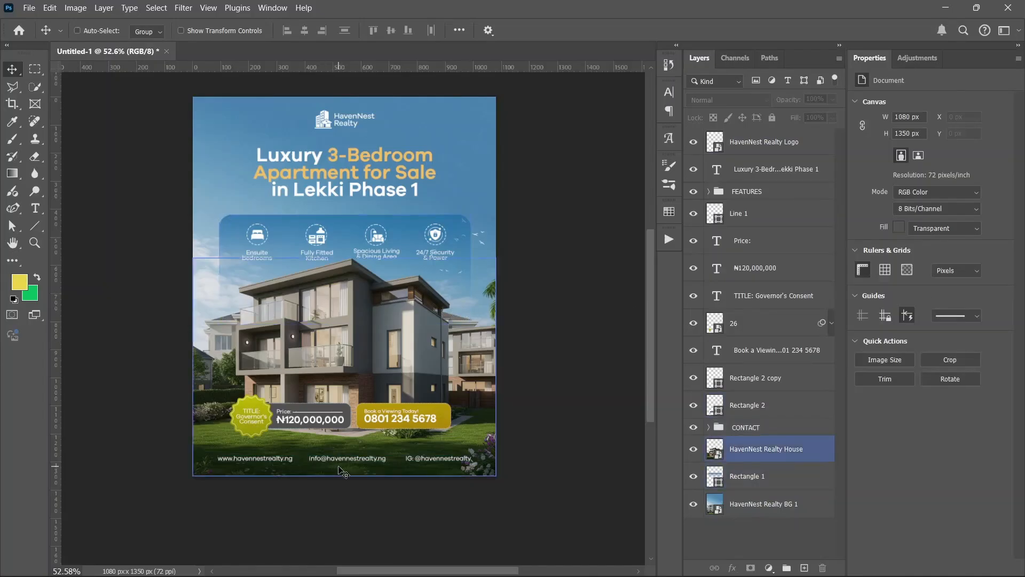
{"action": "scroll", "coordinate": [334, 459], "scroll_direction": "up", "scroll_amount": 5}
{"action": "scroll", "coordinate": [330, 457], "scroll_direction": "up", "scroll_amount": 5}
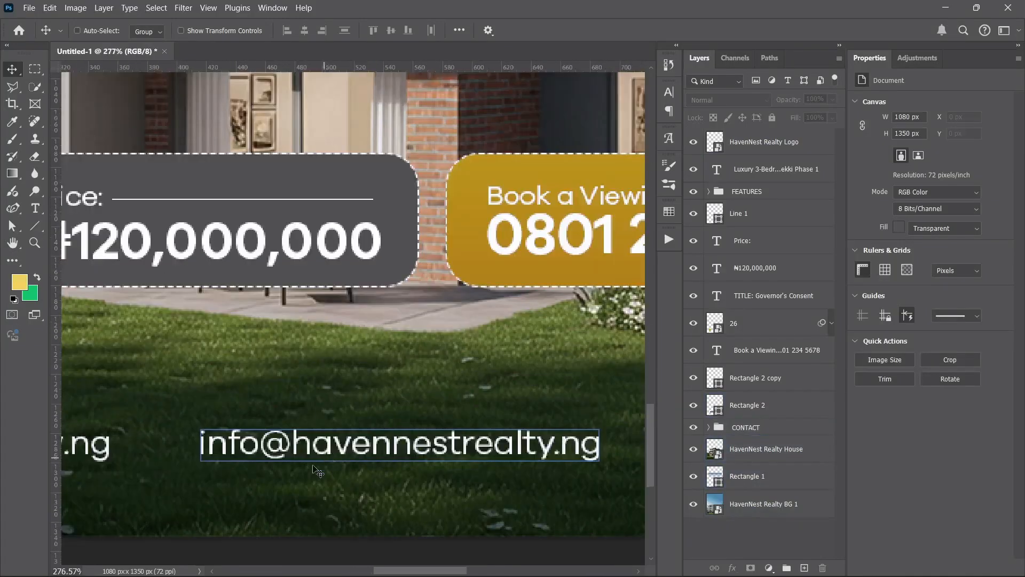
{"action": "scroll", "coordinate": [296, 440], "scroll_direction": "down", "scroll_amount": 4}
{"action": "scroll", "coordinate": [301, 444], "scroll_direction": "down", "scroll_amount": 3}
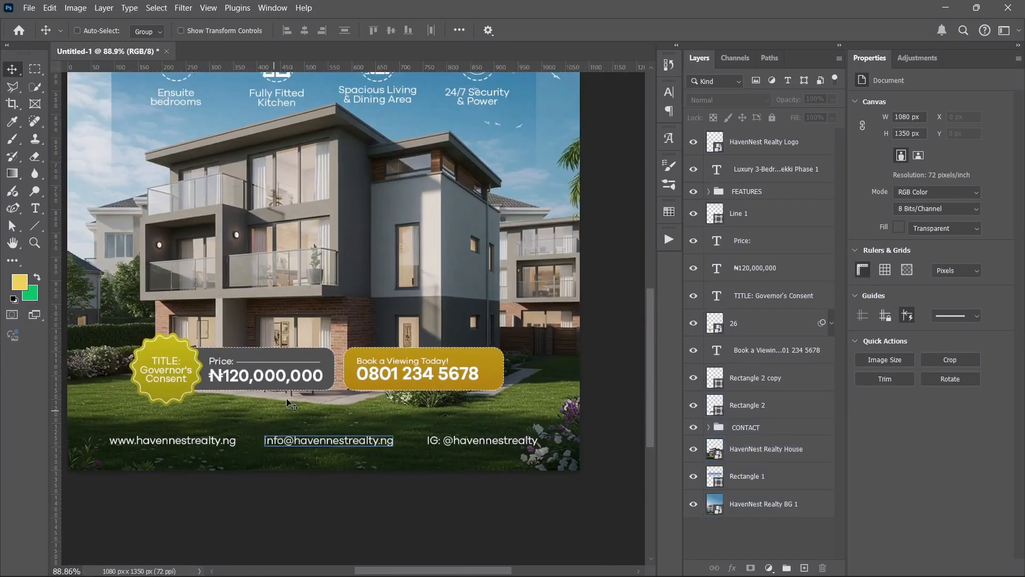
{"action": "scroll", "coordinate": [288, 384], "scroll_direction": "down", "scroll_amount": 2}
{"action": "left_click", "coordinate": [340, 458], "text": "ctrl"}
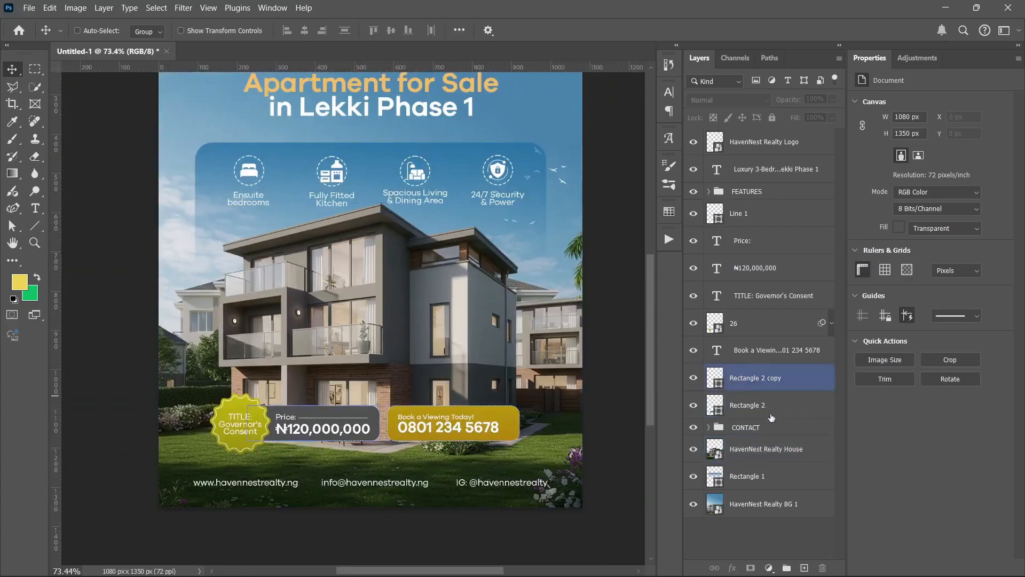
With the HavenNest Realty House layer selected, choose the foreground-to-transparent preset from the Basics set for the Gradient tool.
{"action": "left_click", "coordinate": [766, 448]}
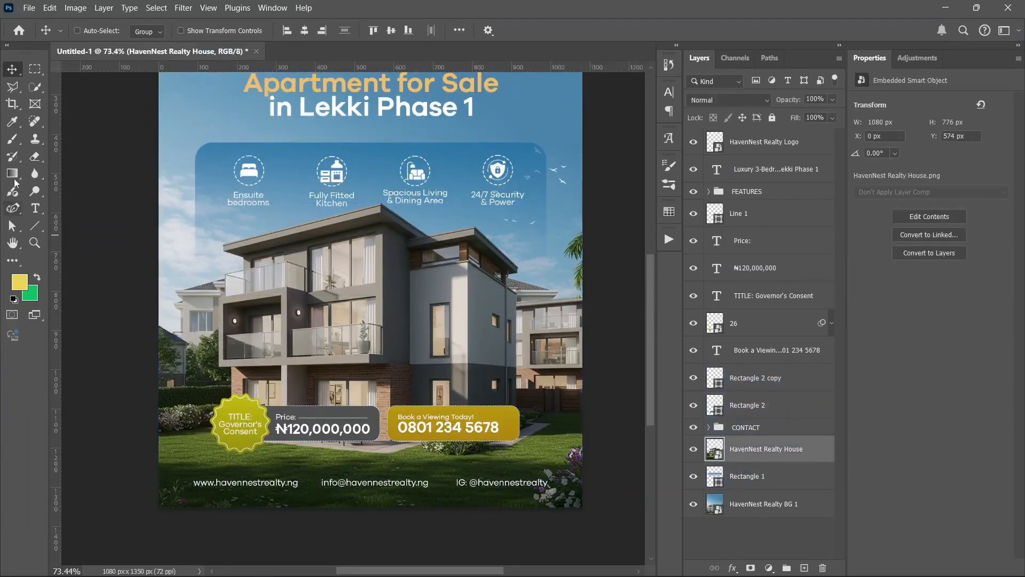
{"action": "left_click", "coordinate": [12, 174]}
{"action": "left_click", "coordinate": [183, 33]}
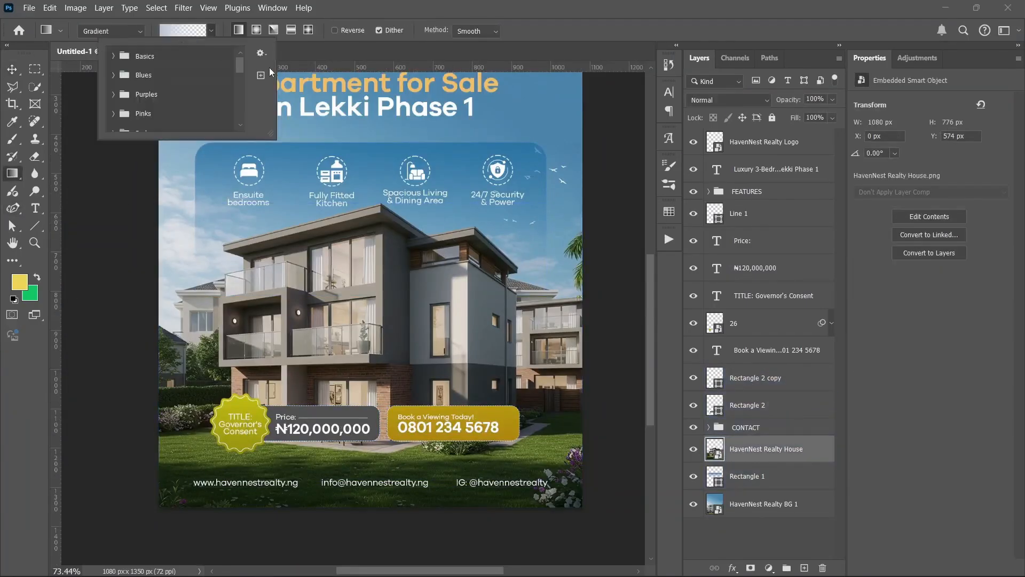
{"action": "left_click", "coordinate": [114, 57]}
{"action": "left_click", "coordinate": [173, 79]}
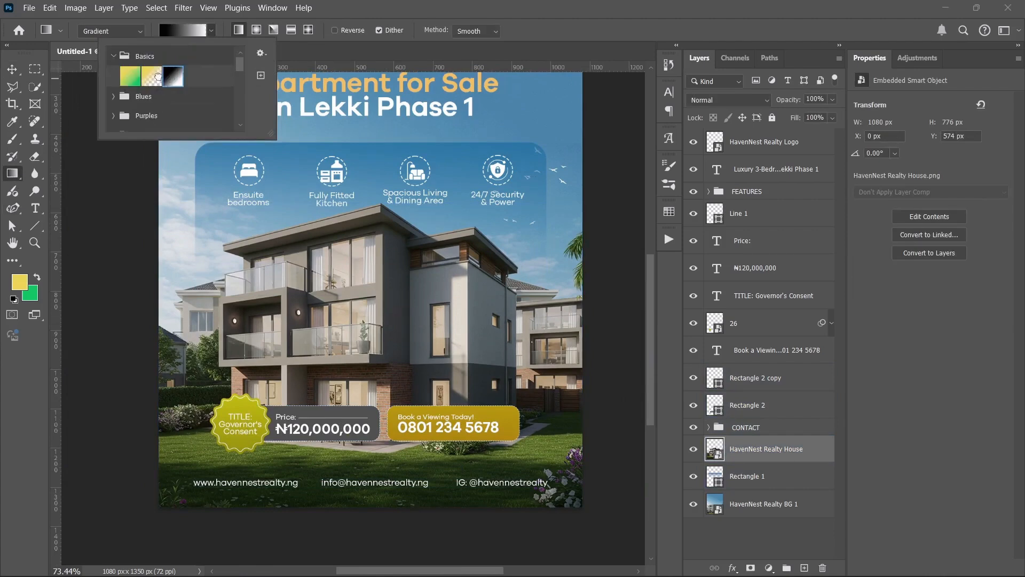
{"action": "left_click", "coordinate": [158, 78]}
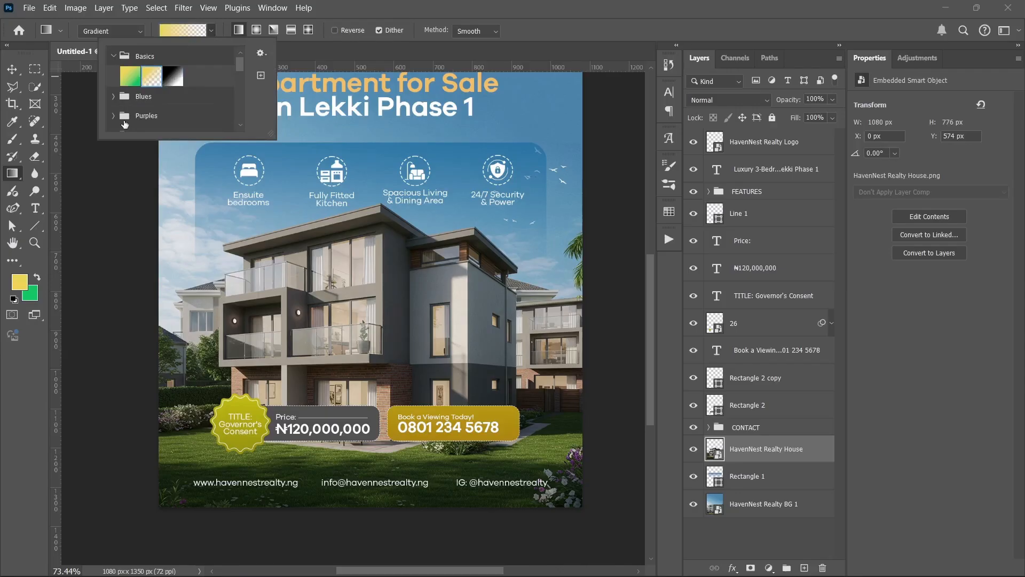
Set the foreground colour to 000000 and draw a linear gradient from just below the poster's lower edge up to the price box.
{"action": "left_click", "coordinate": [19, 281]}
{"action": "type", "text": "000000"}
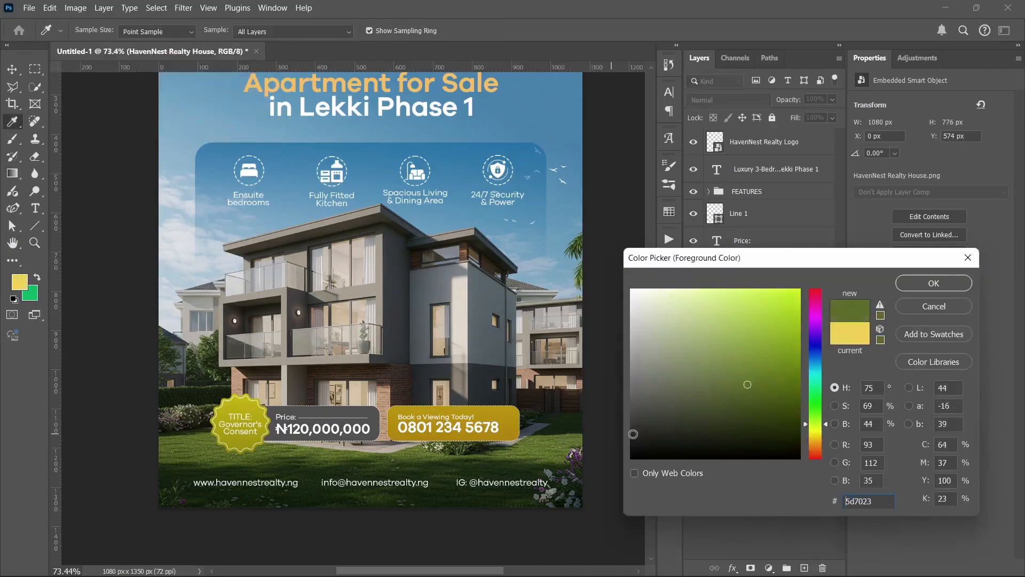
{"action": "left_click", "coordinate": [910, 283]}
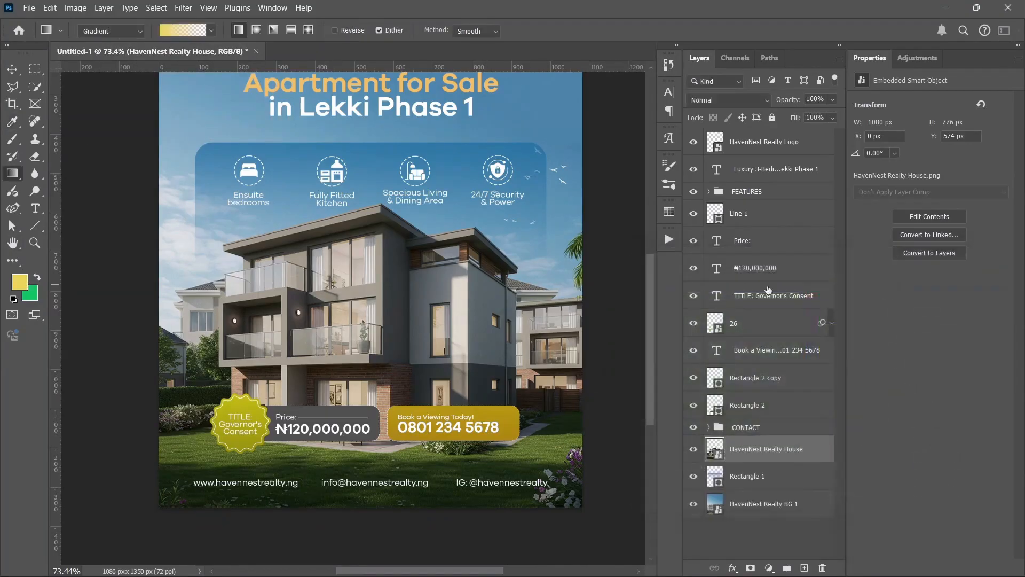
{"action": "left_click_drag", "start_coordinate": [350, 517], "coordinate": [349, 420]}
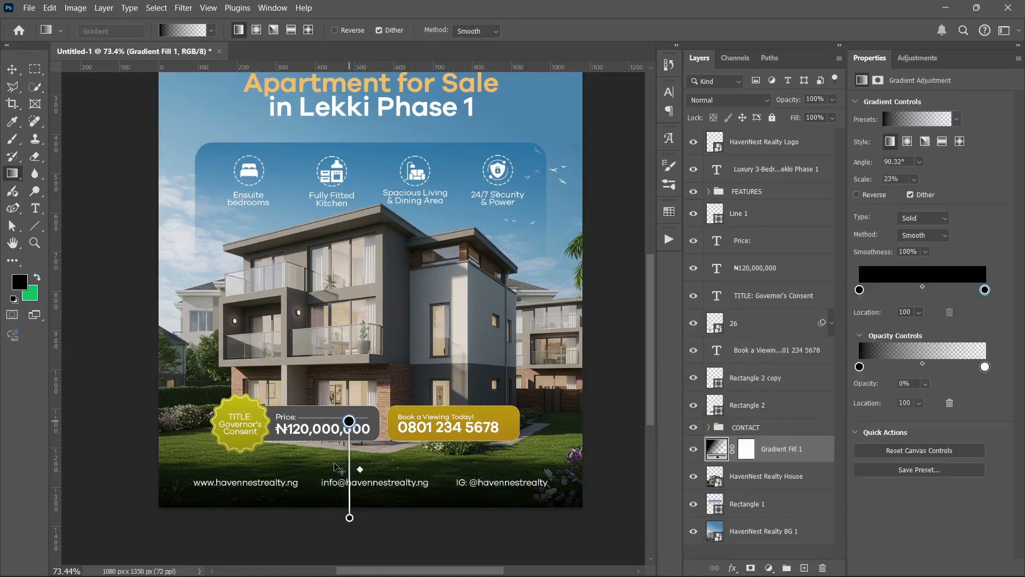
{"action": "left_click", "coordinate": [12, 68]}
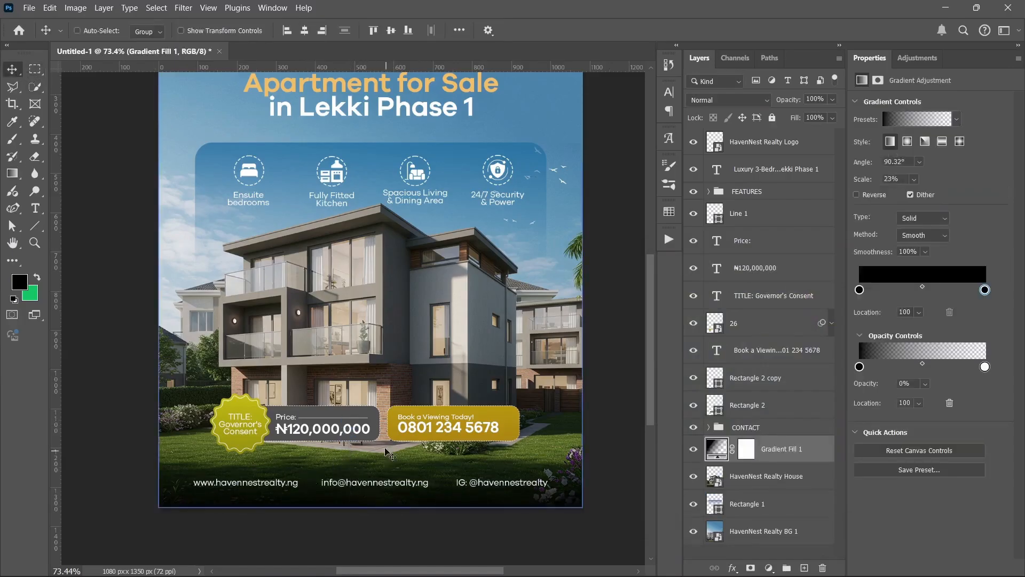
{"action": "scroll", "coordinate": [391, 451], "scroll_direction": "up", "scroll_amount": 1}
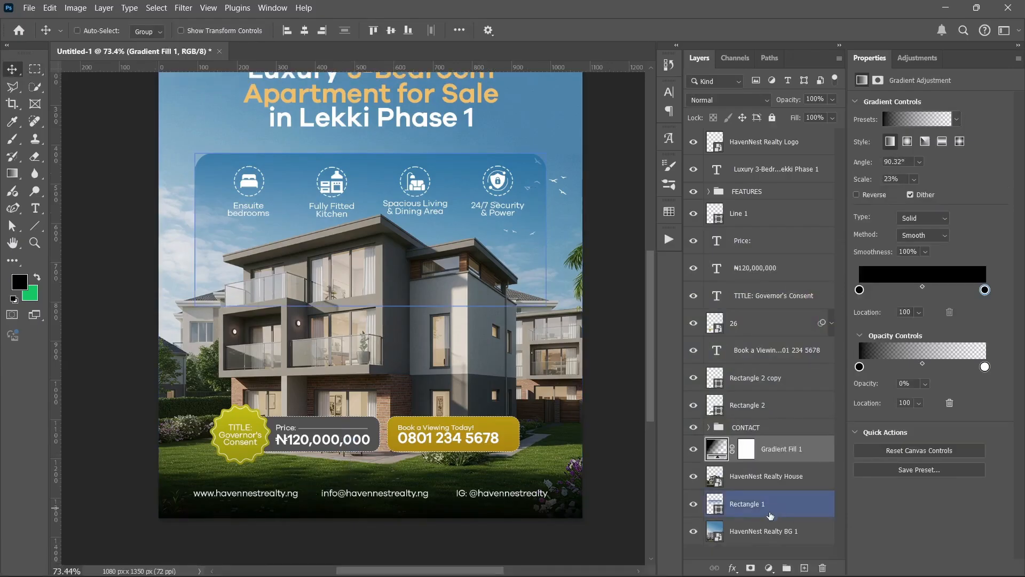
{"action": "left_click", "coordinate": [747, 551]}
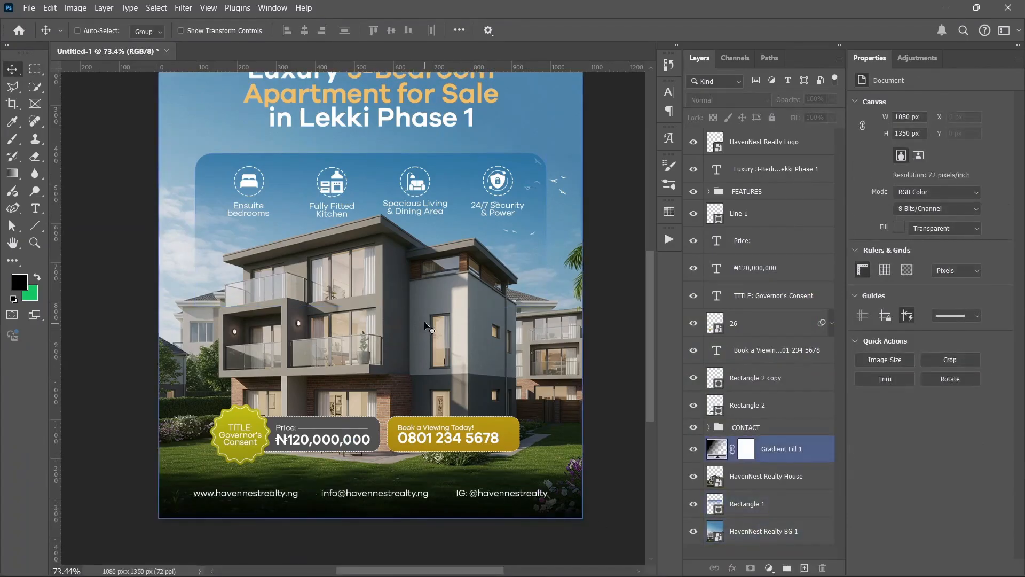
{"action": "scroll", "coordinate": [425, 323], "scroll_direction": "down", "scroll_amount": 2}
{"action": "scroll", "coordinate": [411, 277], "scroll_direction": "down", "scroll_amount": 1}
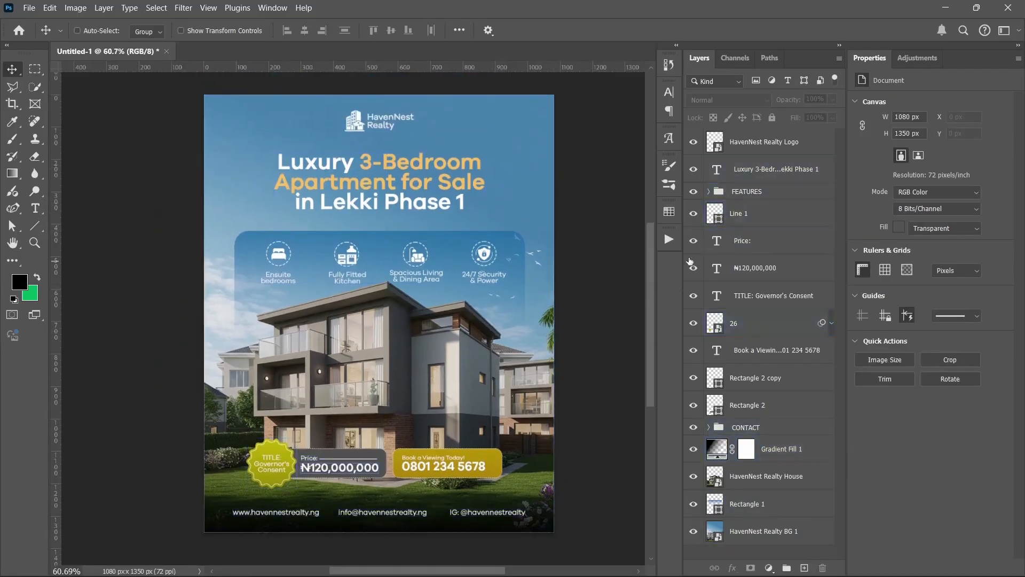
Try a stamped copy of all visible layers above the logo as a smart object, and delete it.
{"action": "left_click", "coordinate": [766, 143]}
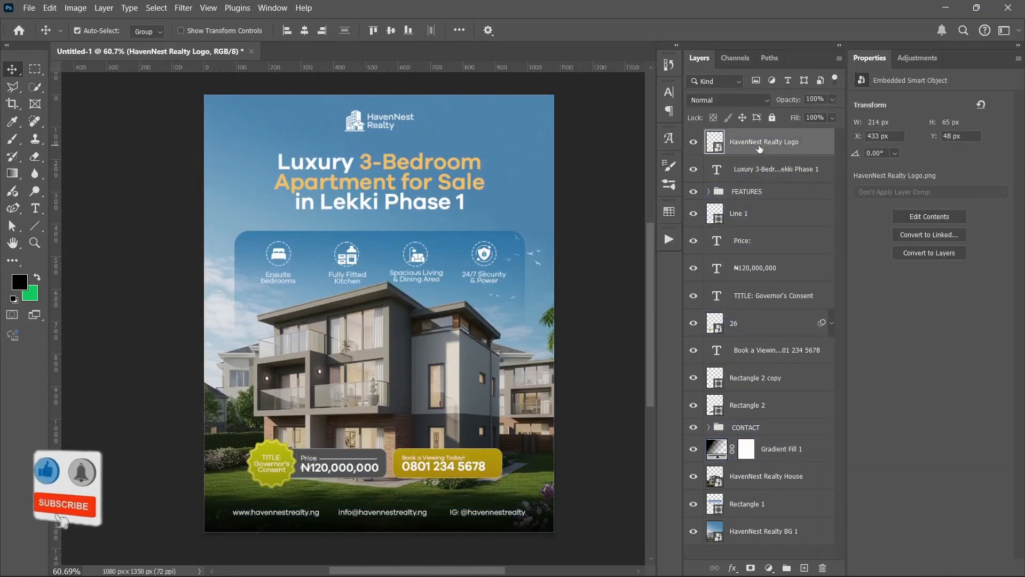
{"action": "key", "text": "ctrl+shift+alt+e"}
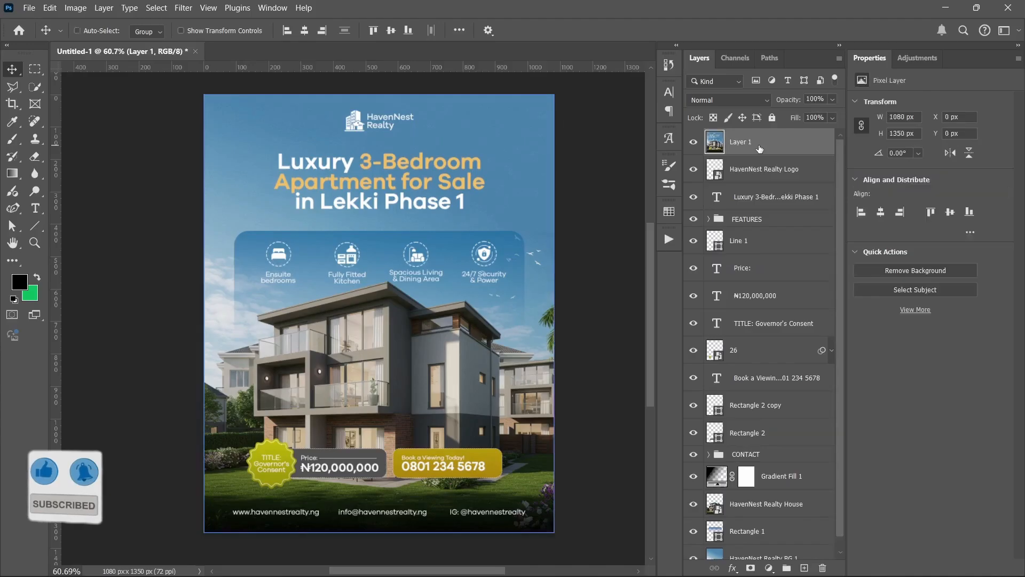
{"action": "right_click", "coordinate": [758, 145]}
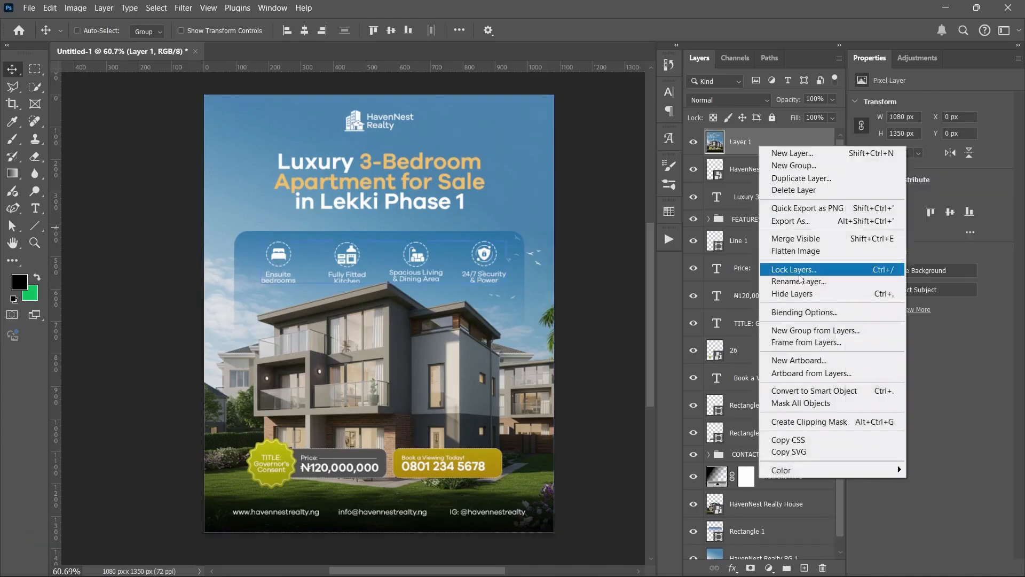
{"action": "left_click", "coordinate": [802, 391]}
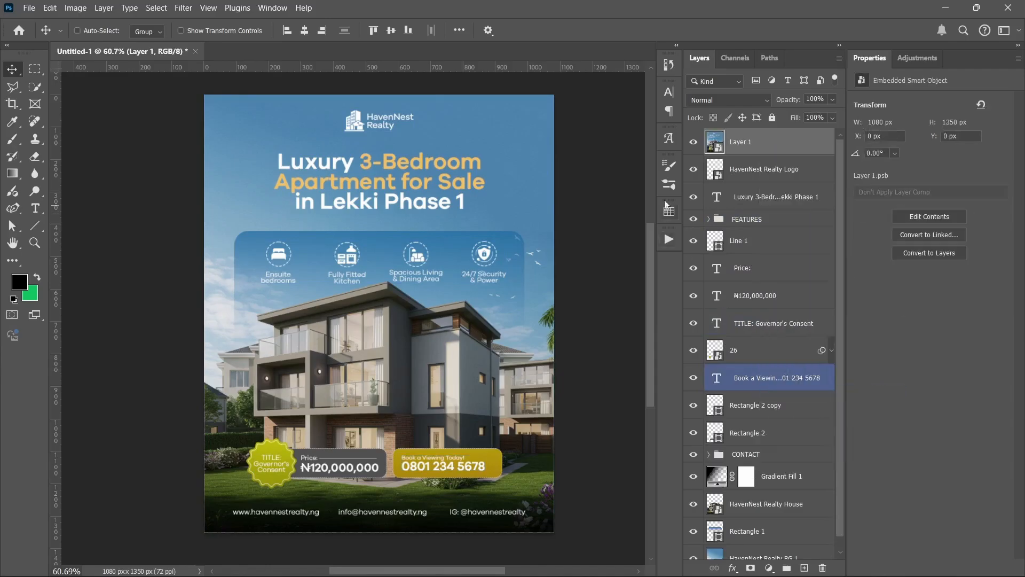
{"action": "key", "text": "Delete"}
{"action": "left_click_drag", "start_coordinate": [743, 140], "coordinate": [769, 568]}
Add a Color Balance adjustment above the logo layer with midtones at Cyan-Red +21, Magenta-Green -7 and Yellow-Blue +7.
{"action": "left_click", "coordinate": [768, 568]}
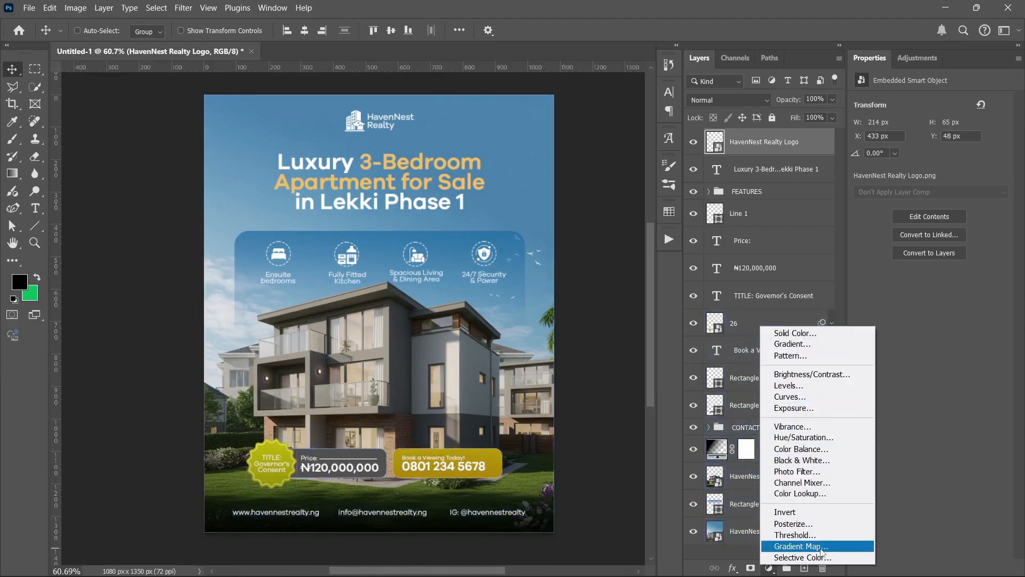
{"action": "left_click", "coordinate": [800, 448]}
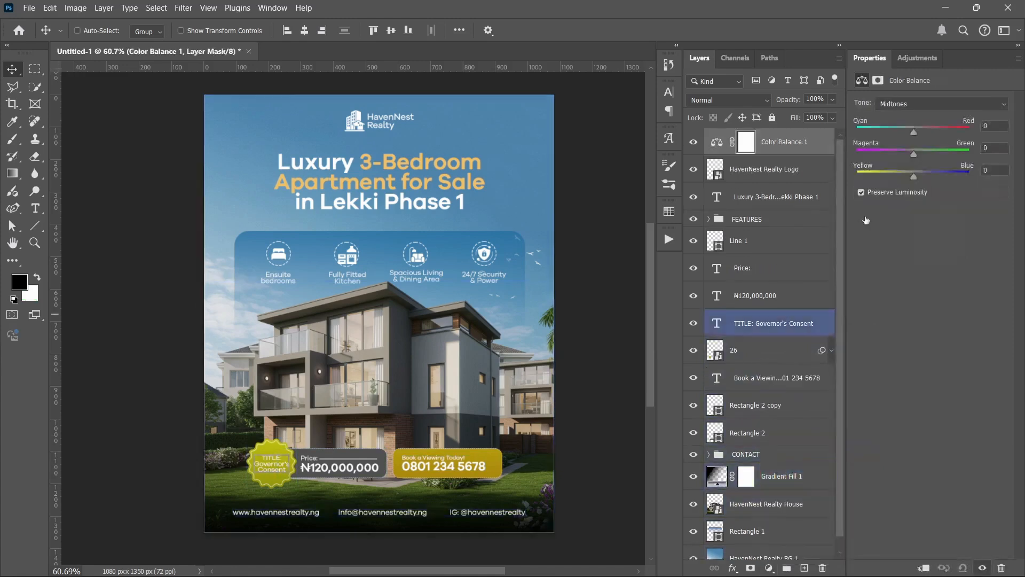
{"action": "mouse_move", "coordinate": [912, 130]}
{"action": "left_mouse_down"}
{"action": "mouse_move", "coordinate": [902, 130]}
{"action": "mouse_move", "coordinate": [928, 131]}
{"action": "left_mouse_up"}
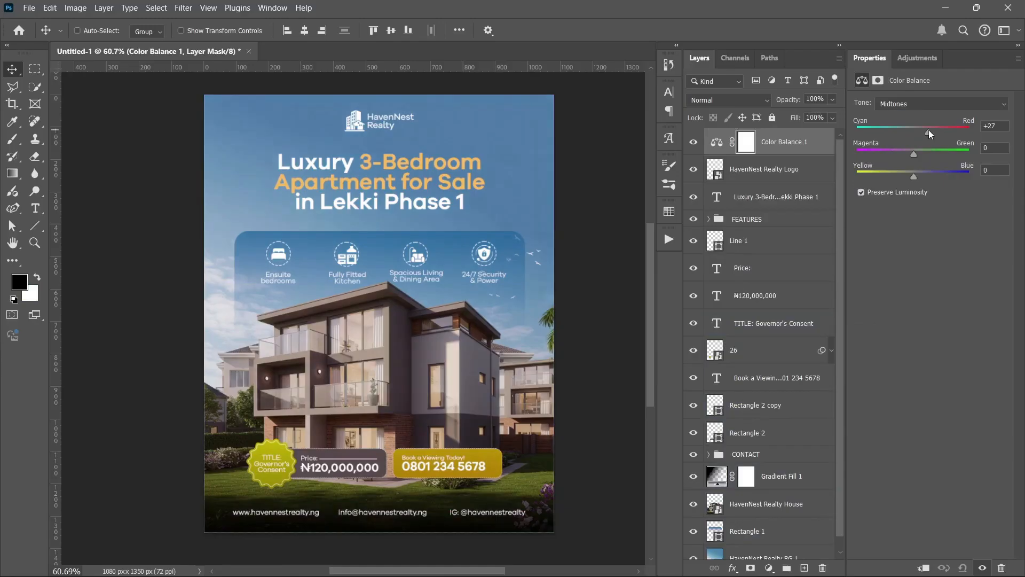
{"action": "left_click_drag", "start_coordinate": [914, 150], "coordinate": [917, 178]}
Fine-tune the Color Balance adjustment's Shadows and Highlights tones, shifting the highlights slightly towards cyan.
{"action": "left_click", "coordinate": [943, 104]}
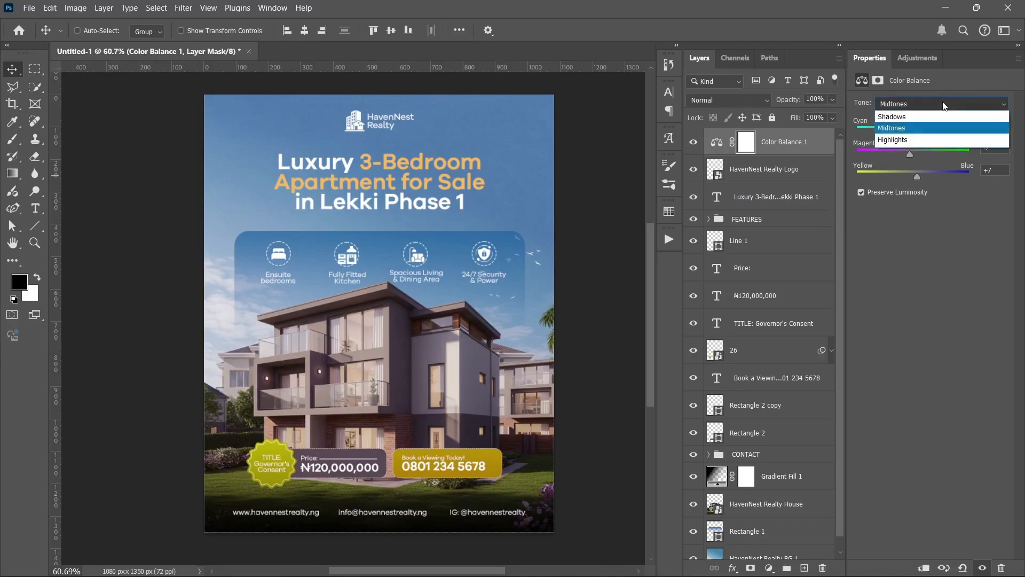
{"action": "left_click", "coordinate": [933, 113]}
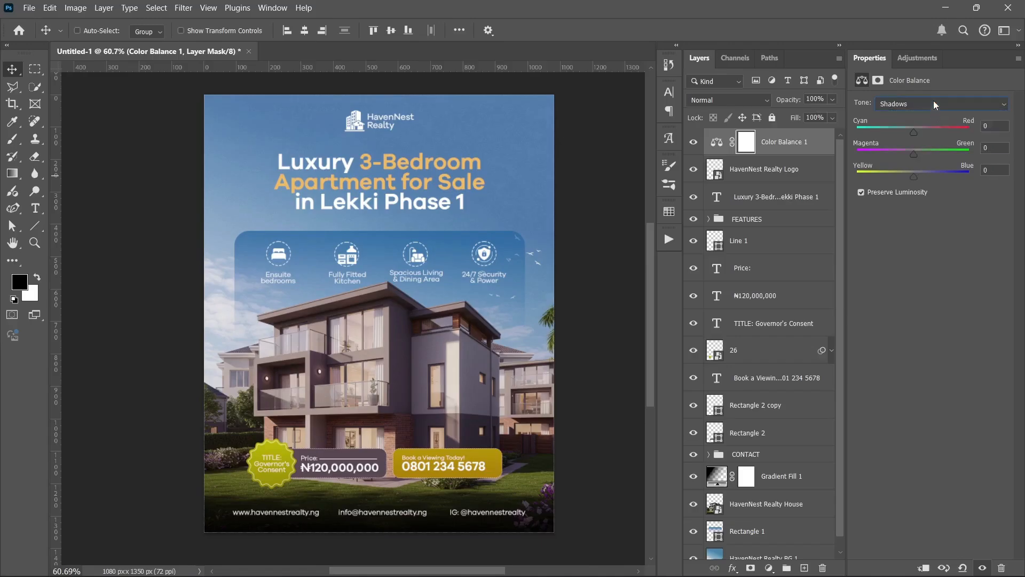
{"action": "left_click_drag", "start_coordinate": [903, 127], "coordinate": [912, 152]}
{"action": "left_click", "coordinate": [920, 102]}
{"action": "left_click", "coordinate": [914, 139]}
{"action": "left_click_drag", "start_coordinate": [913, 133], "coordinate": [908, 133]}
{"action": "left_click", "coordinate": [803, 141]}
Compare the poster with and without the Color Balance adjustment by toggling its visibility, leaving it visible.
{"action": "left_click", "coordinate": [693, 142]}
{"action": "left_click", "coordinate": [693, 142]}
{"action": "left_click", "coordinate": [693, 142]}
{"action": "left_click", "coordinate": [693, 142]}
{"action": "left_click", "coordinate": [693, 142]}
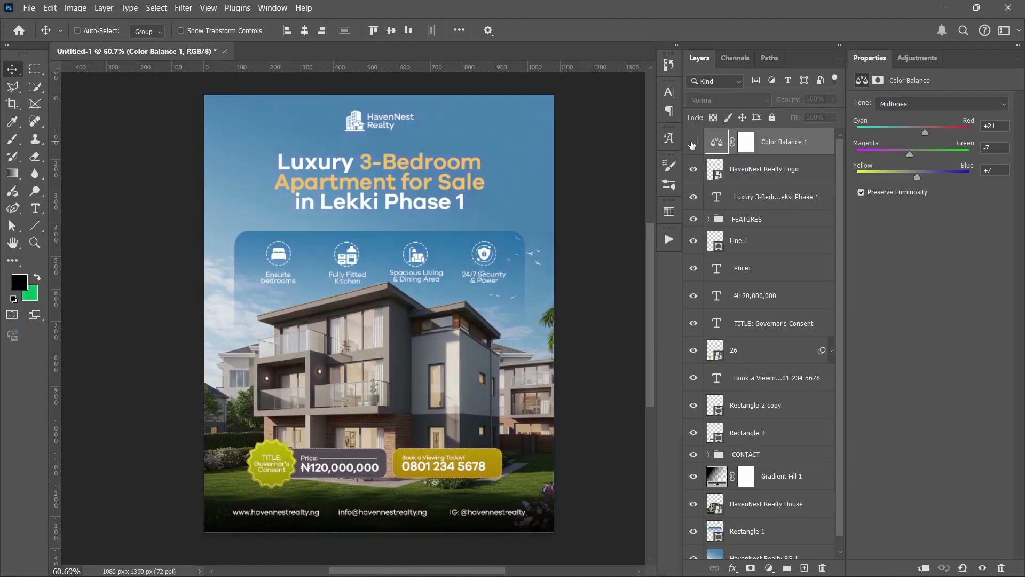
{"action": "left_click", "coordinate": [693, 142]}
{"action": "left_click", "coordinate": [693, 142]}
{"action": "left_click", "coordinate": [693, 142]}
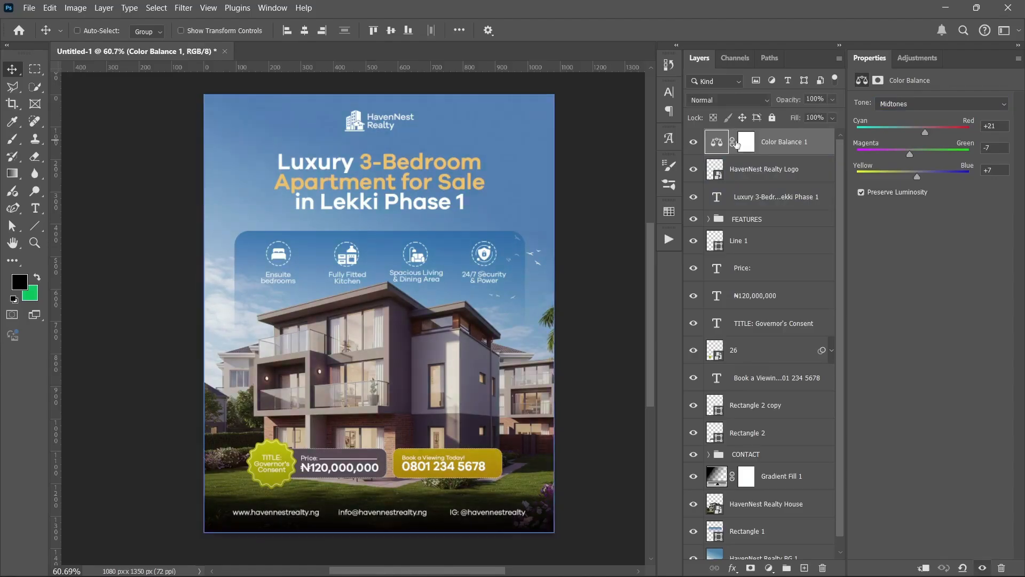
Stamp all visible layers into a new layer above the Color Balance adjustment and convert it to a smart object.
{"action": "key", "text": "ctrl"}
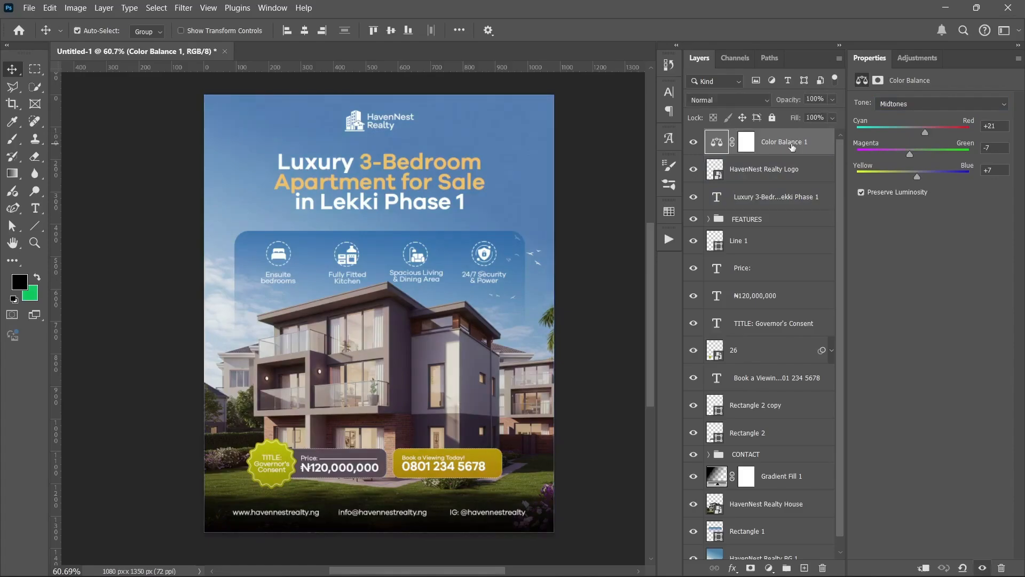
{"action": "key", "text": "ctrl+shift+alt+e"}
{"action": "right_click", "coordinate": [792, 146]}
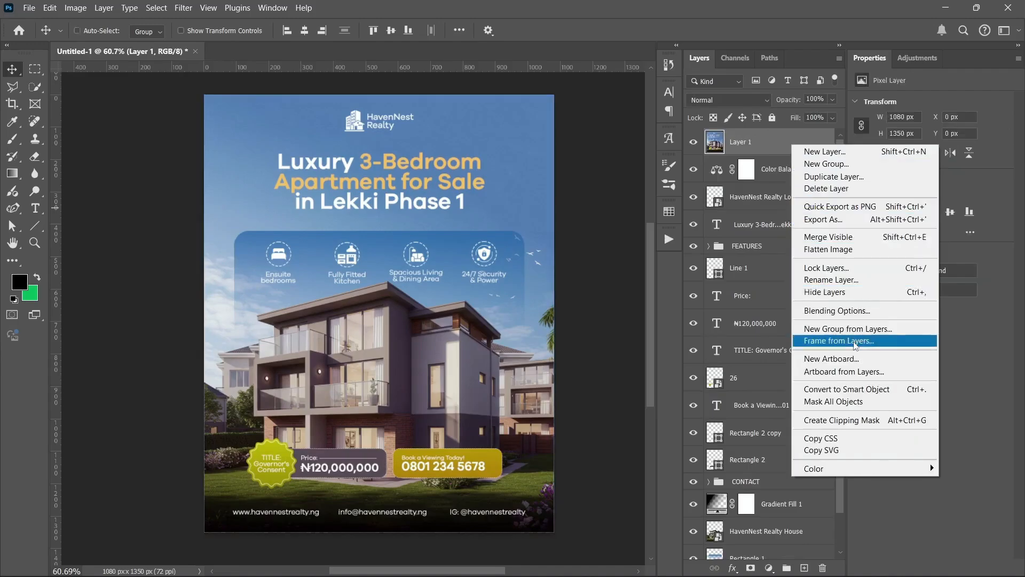
{"action": "left_click", "coordinate": [862, 393]}
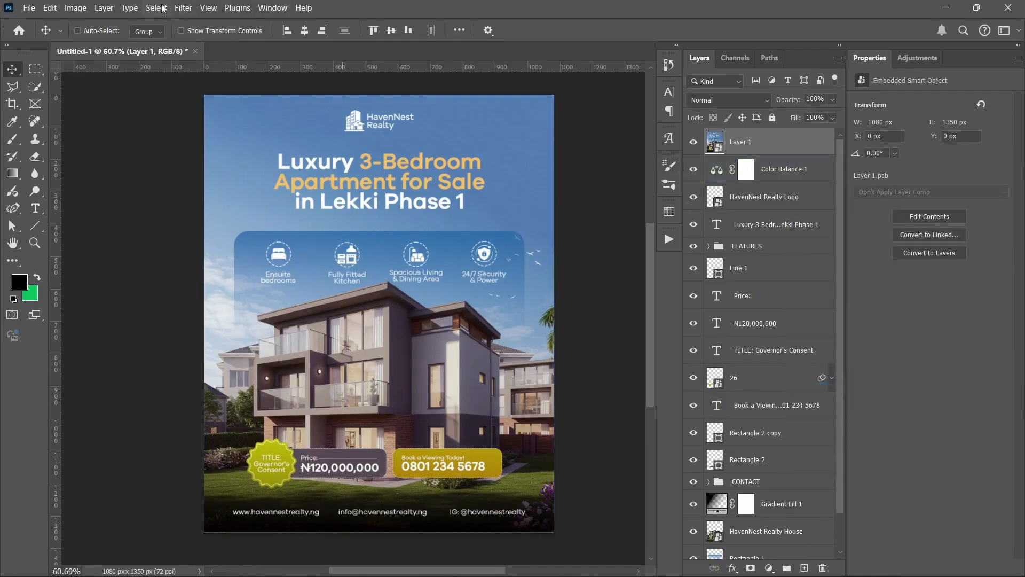
In the Camera Raw Filter, set the stamped layer's Light values to Exposure -0.15, Contrast +7, Highlights -15 and Whites +9.
{"action": "left_click", "coordinate": [182, 8]}
{"action": "key", "text": "Escape"}
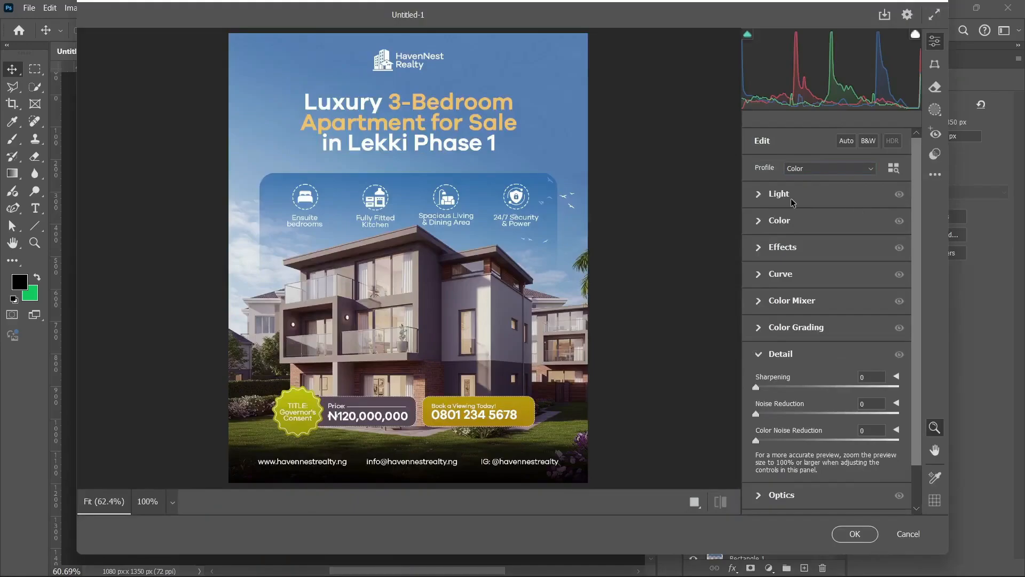
{"action": "left_click", "coordinate": [785, 194]}
{"action": "left_click_drag", "start_coordinate": [823, 224], "coordinate": [816, 270]}
{"action": "left_click_drag", "start_coordinate": [827, 308], "coordinate": [833, 308]}
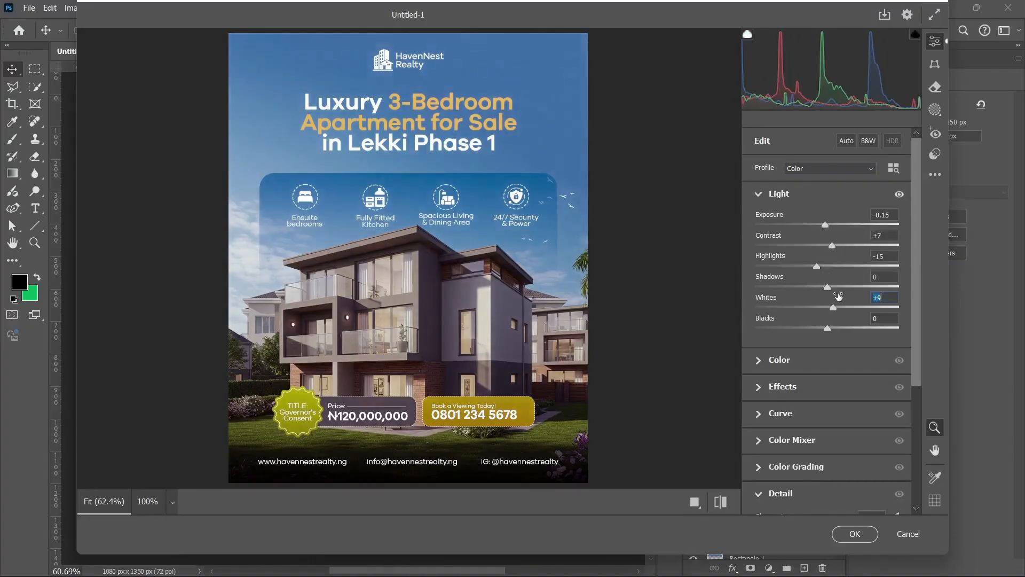
{"action": "left_click", "coordinate": [791, 201]}
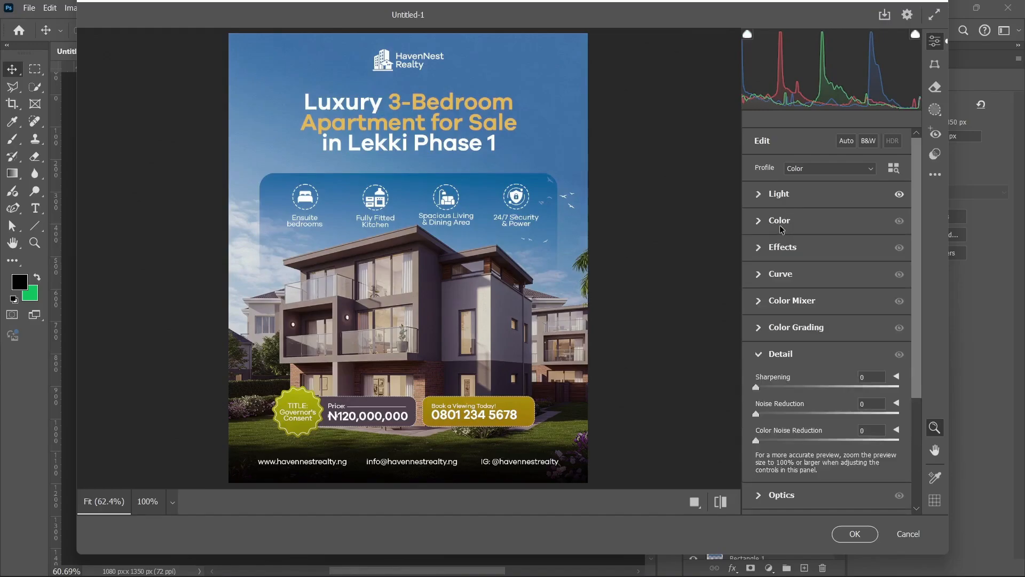
Raise the Camera Raw colour Saturation to +7.
{"action": "left_click", "coordinate": [781, 224]}
{"action": "left_click_drag", "start_coordinate": [827, 334], "coordinate": [838, 336]}
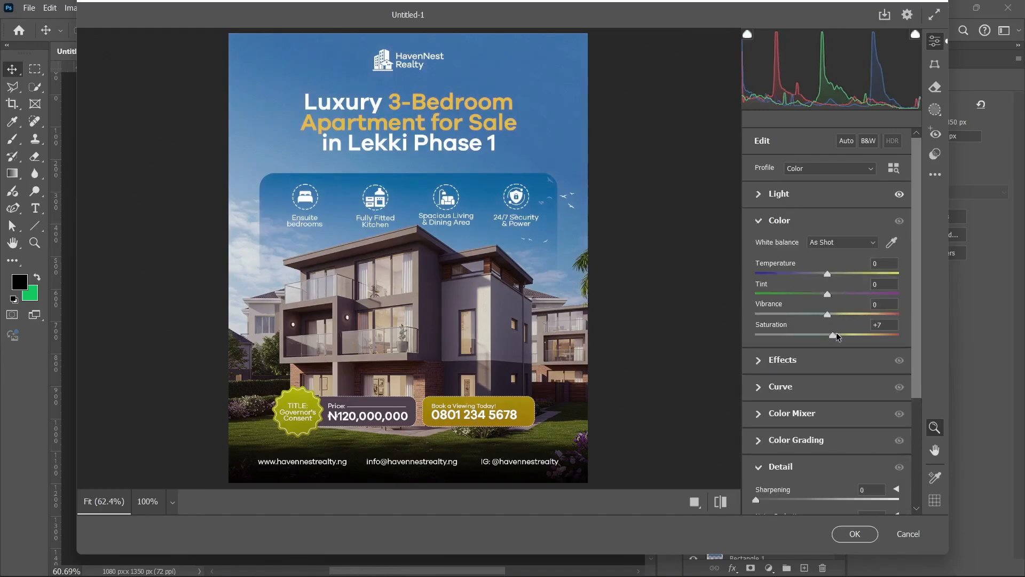
{"action": "left_click", "coordinate": [789, 225]}
Set the Camera Raw effects to Texture +9, Clarity +5 and Vignette -7.
{"action": "left_click", "coordinate": [811, 249]}
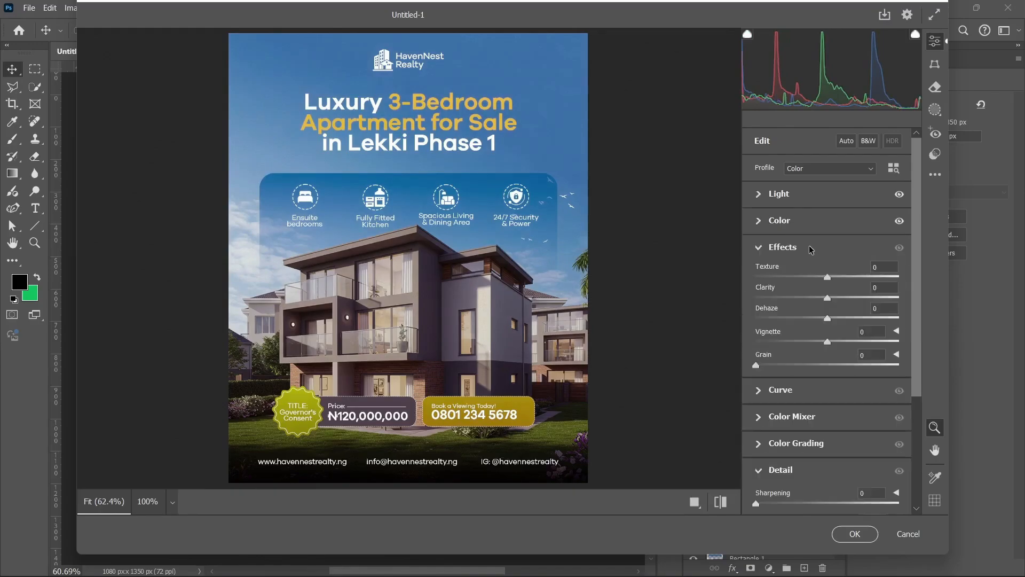
{"action": "left_click_drag", "start_coordinate": [826, 279], "coordinate": [834, 302]}
{"action": "left_click_drag", "start_coordinate": [830, 342], "coordinate": [827, 343]}
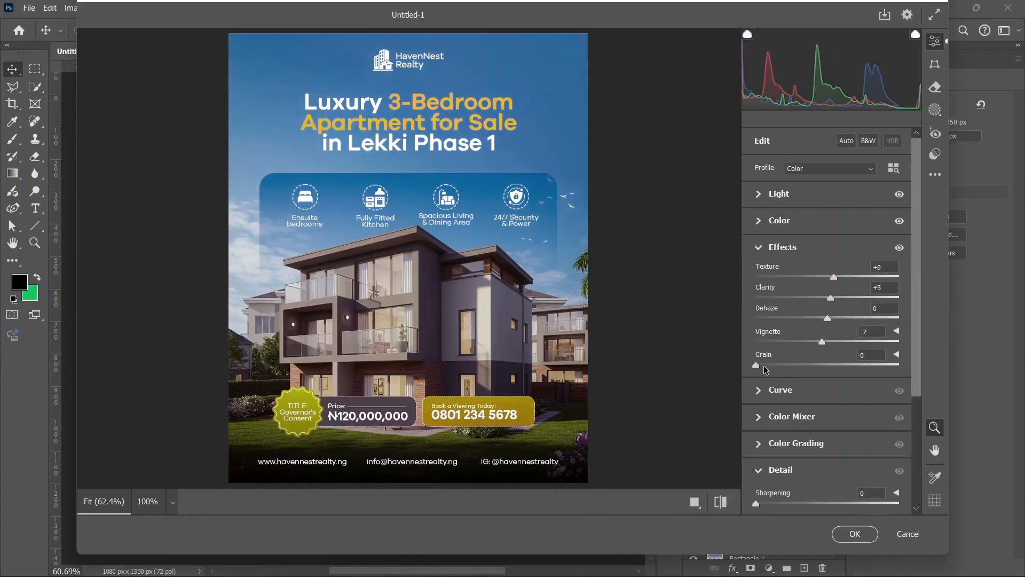
{"action": "left_click", "coordinate": [781, 246]}
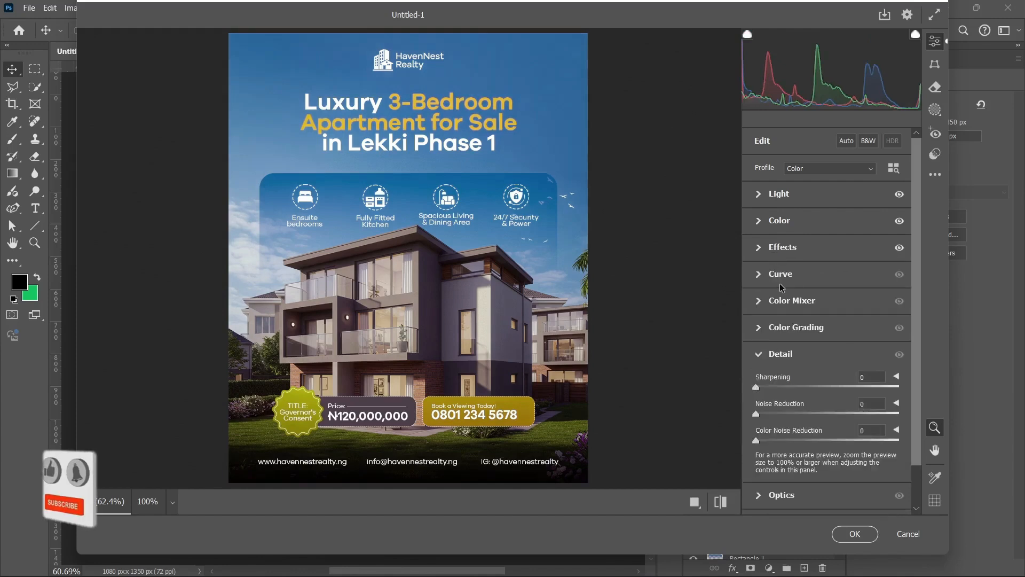
Shape the parametric tone curve with Lights at +25 and Darks at -6.
{"action": "left_click", "coordinate": [780, 275]}
{"action": "left_click_drag", "start_coordinate": [847, 270], "coordinate": [850, 256]}
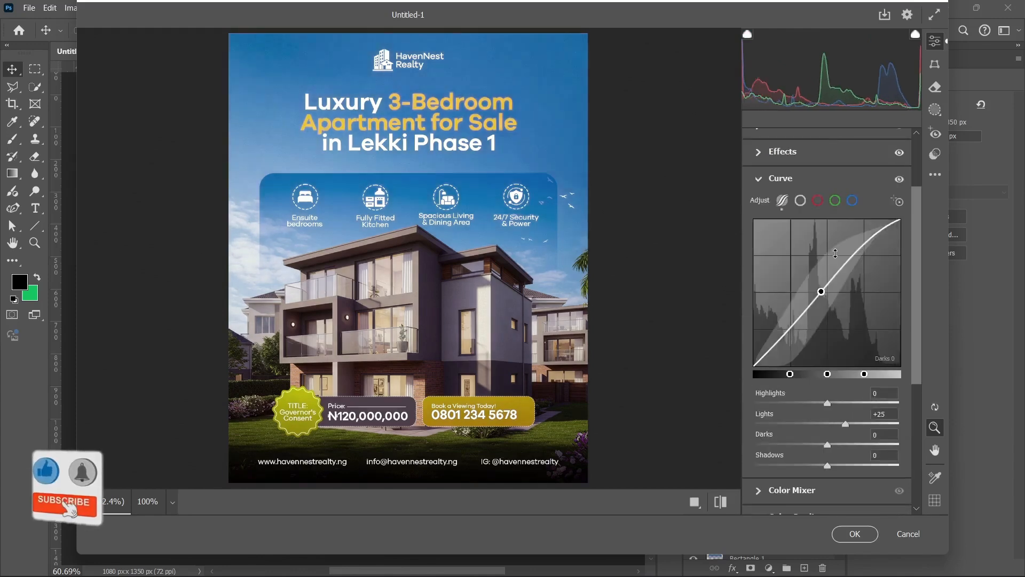
{"action": "left_click_drag", "start_coordinate": [817, 293], "coordinate": [818, 297]}
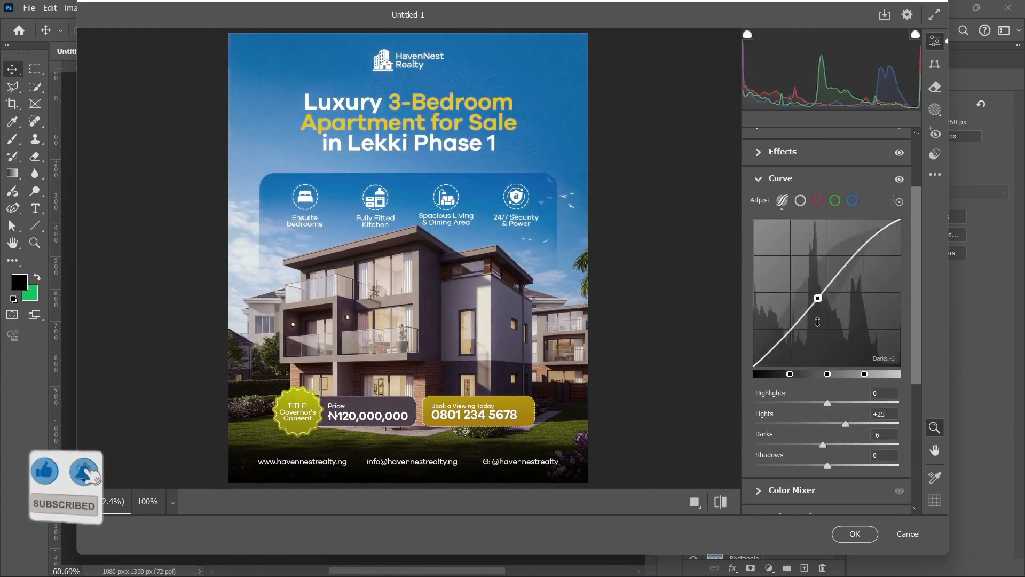
{"action": "left_click", "coordinate": [774, 180]}
Increase the film Grain effect to 24.
{"action": "left_click", "coordinate": [782, 202]}
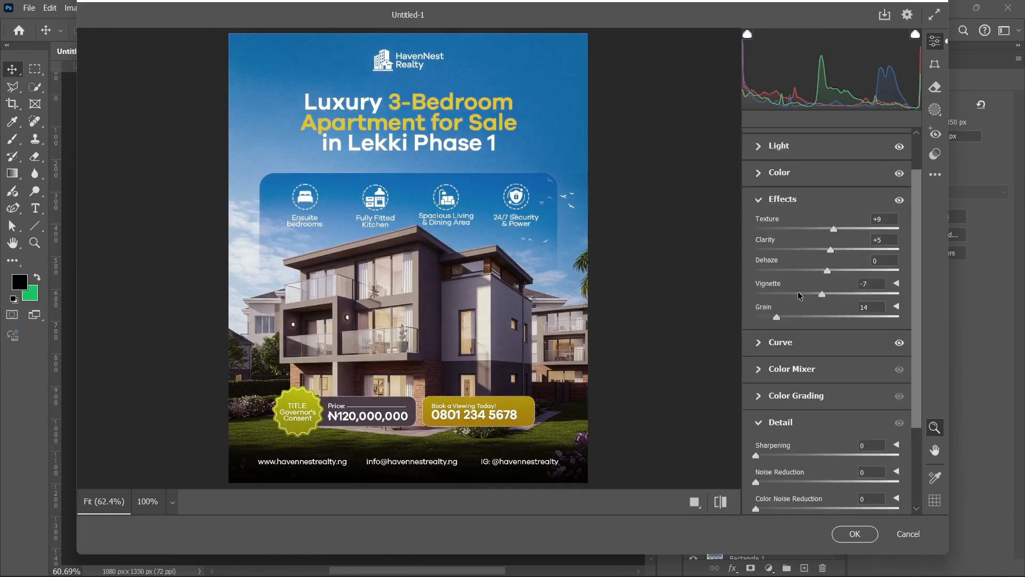
{"action": "left_click", "coordinate": [791, 317]}
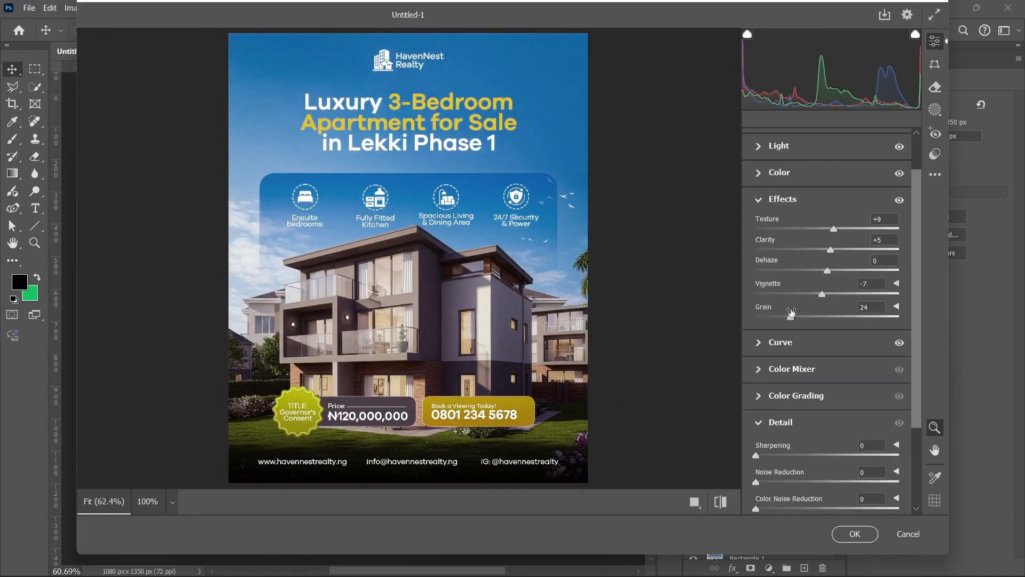
{"action": "left_click", "coordinate": [772, 208]}
Set the detail Sharpening to 22 and apply the Camera Raw Filter to the stamped layer.
{"action": "left_click", "coordinate": [775, 340]}
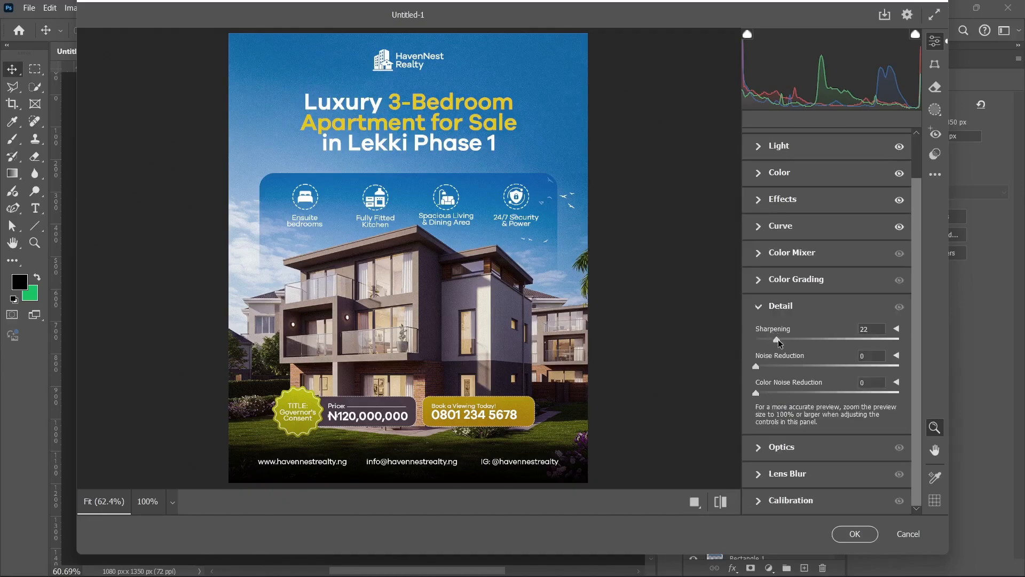
{"action": "left_click", "coordinate": [781, 307]}
{"action": "left_click", "coordinate": [845, 529]}
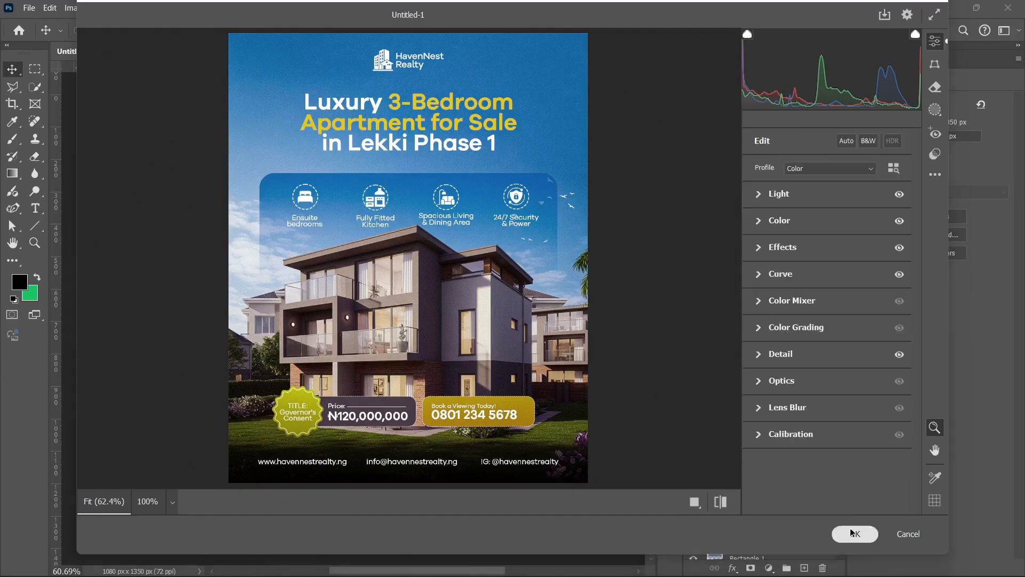